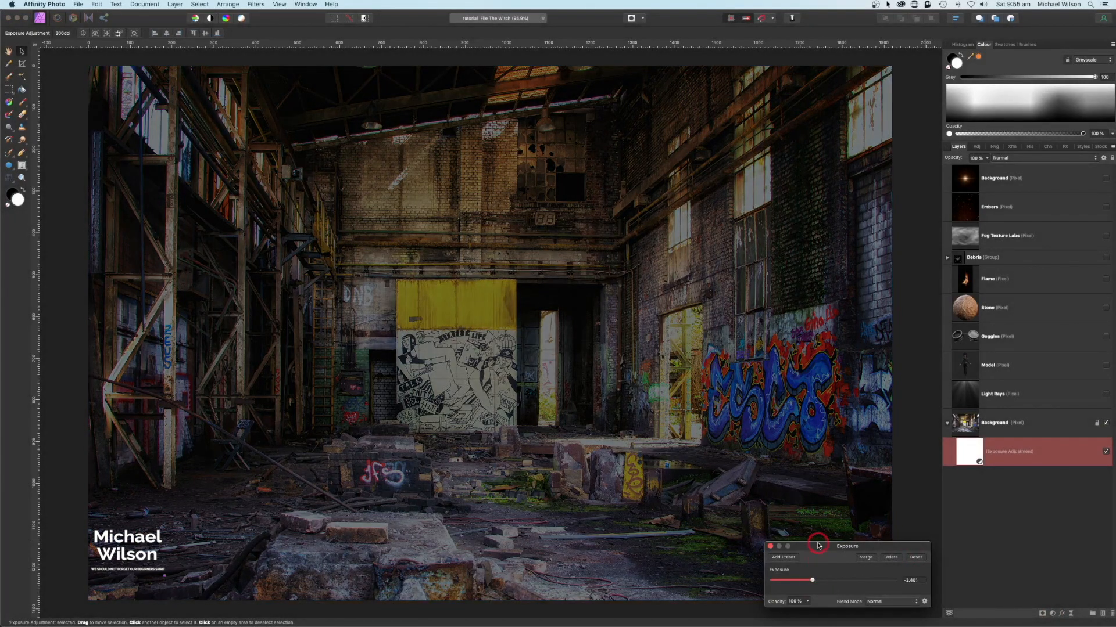
Step: Finish the Background layer's exposure adjustment, collapse its nested contents, and make the Light Rays layer visible
{"action": "left_click", "coordinate": [947, 424]}
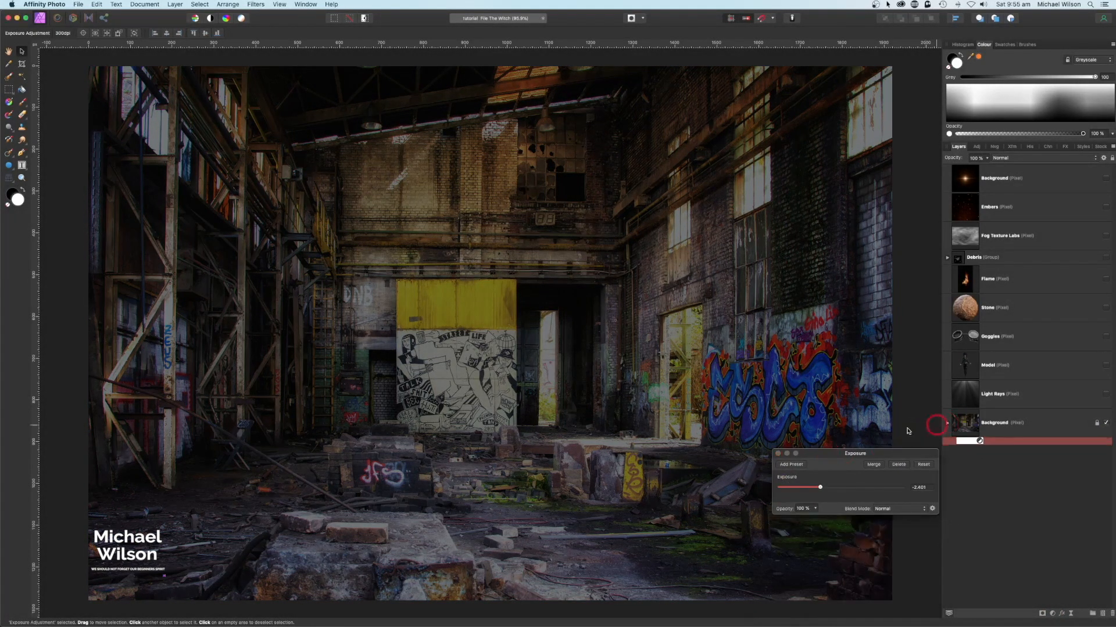
{"action": "left_click", "coordinate": [778, 453]}
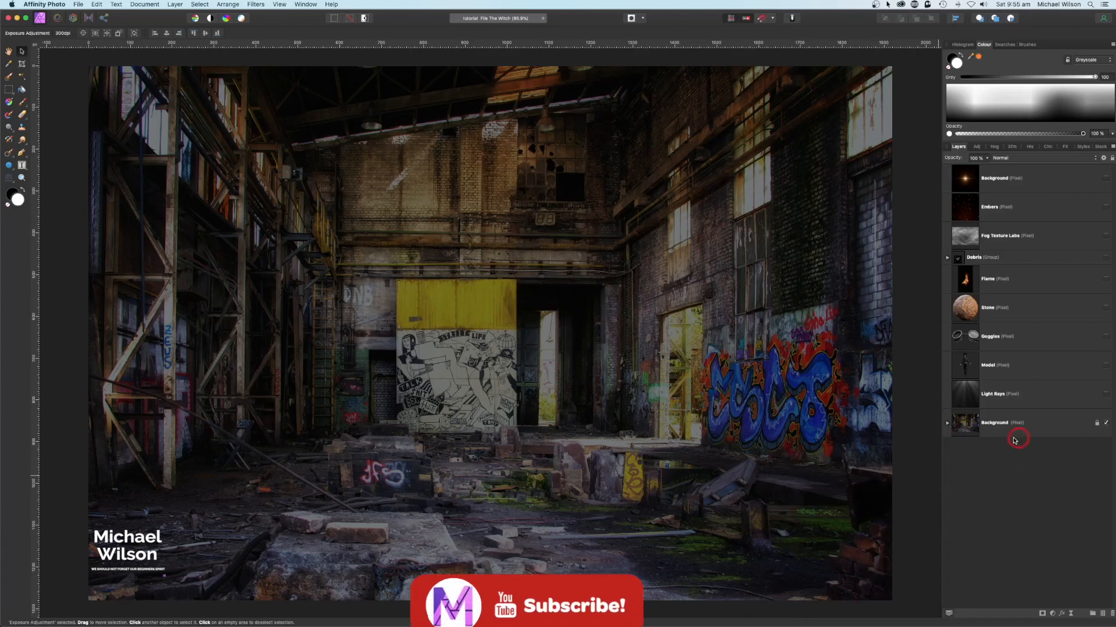
{"action": "left_click", "coordinate": [996, 394]}
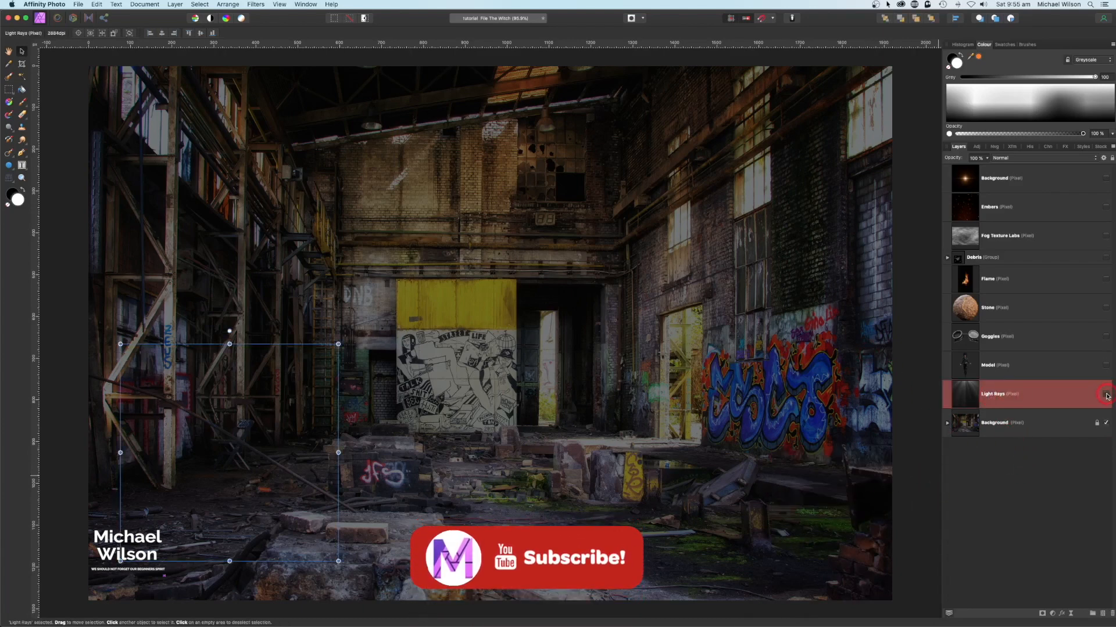
{"action": "left_click", "coordinate": [1105, 394]}
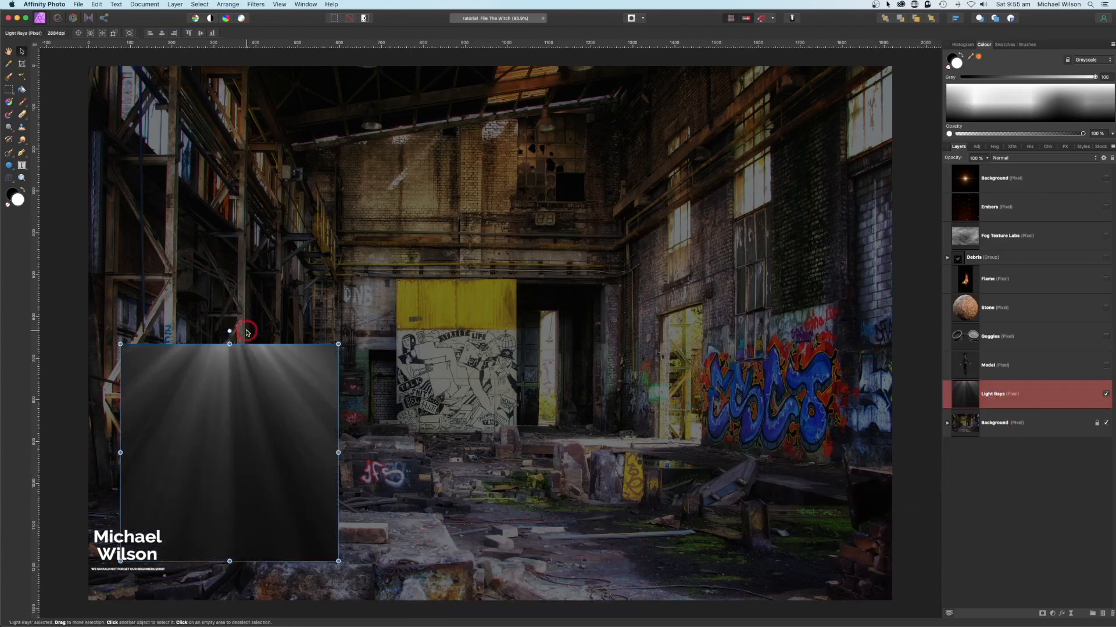
Step: Rotate, move and enlarge the Light Rays image so its beams spread diagonally from the photo's upper-left corner across the warehouse
{"action": "key", "text": "super+minus"}
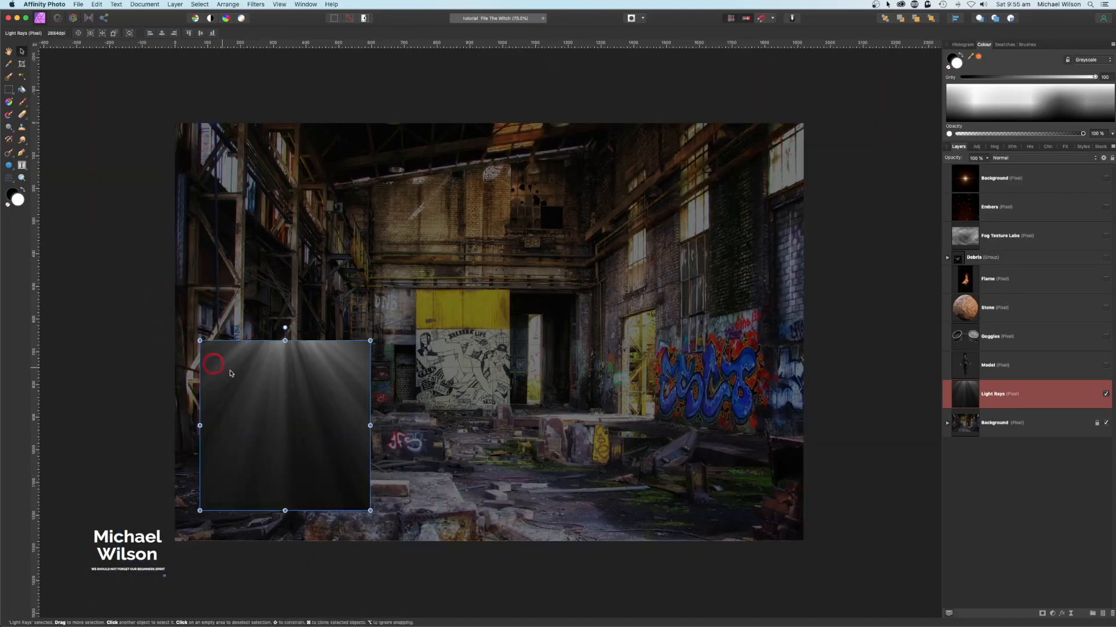
{"action": "left_click_drag", "start_coordinate": [282, 366], "coordinate": [353, 221]}
{"action": "left_click_drag", "start_coordinate": [356, 181], "coordinate": [421, 207]}
{"action": "left_click_drag", "start_coordinate": [366, 252], "coordinate": [250, 153]}
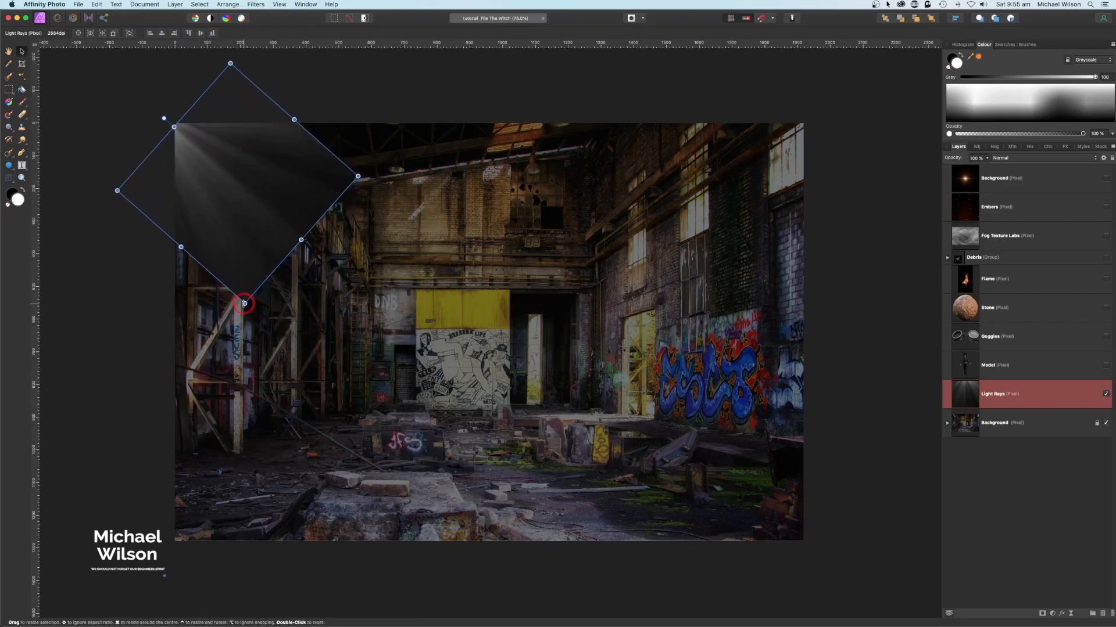
{"action": "left_click_drag", "start_coordinate": [245, 304], "coordinate": [256, 562]}
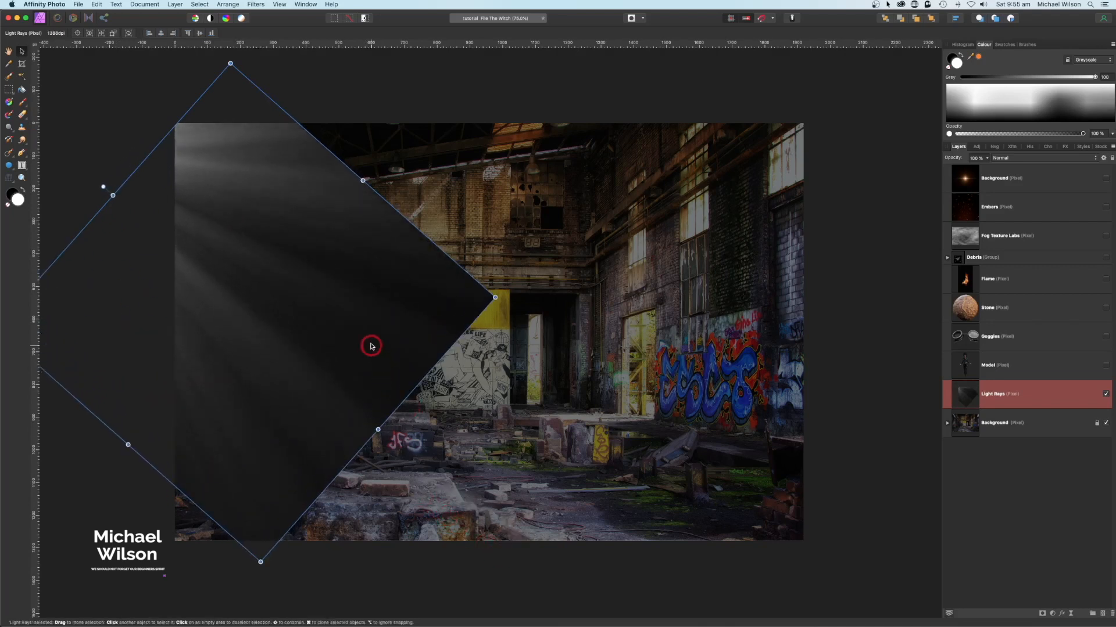
{"action": "left_click_drag", "start_coordinate": [369, 346], "coordinate": [444, 316]}
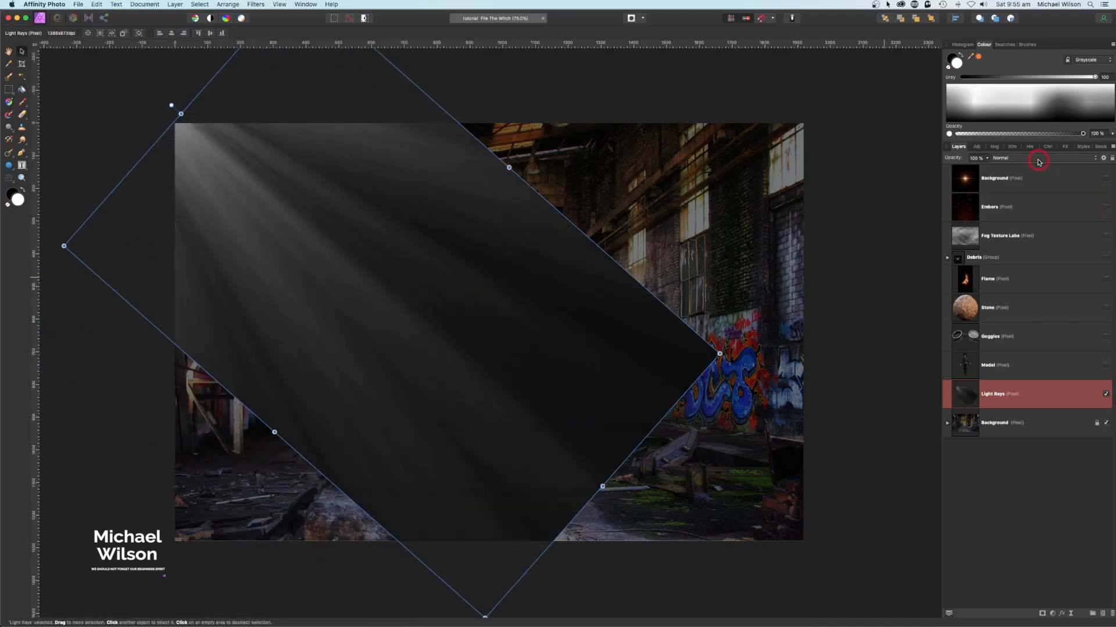
Step: Set the Light Rays blend mode to Screen and nest a Recolour adjustment in it with an orange hue of about 28°
{"action": "left_click", "coordinate": [1039, 160]}
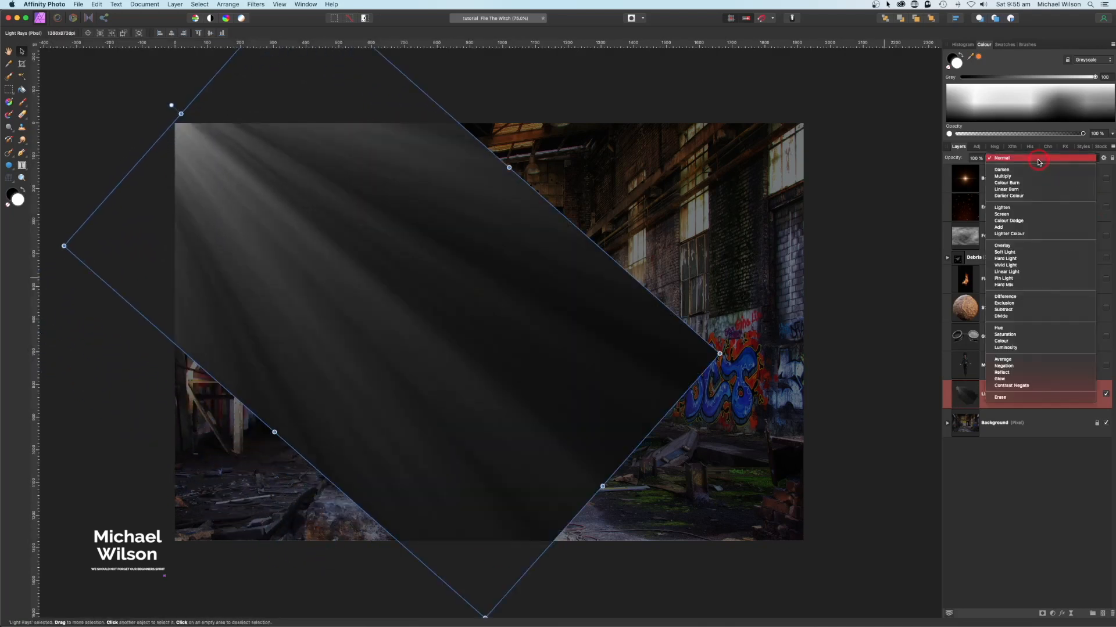
{"action": "left_click", "coordinate": [1002, 214]}
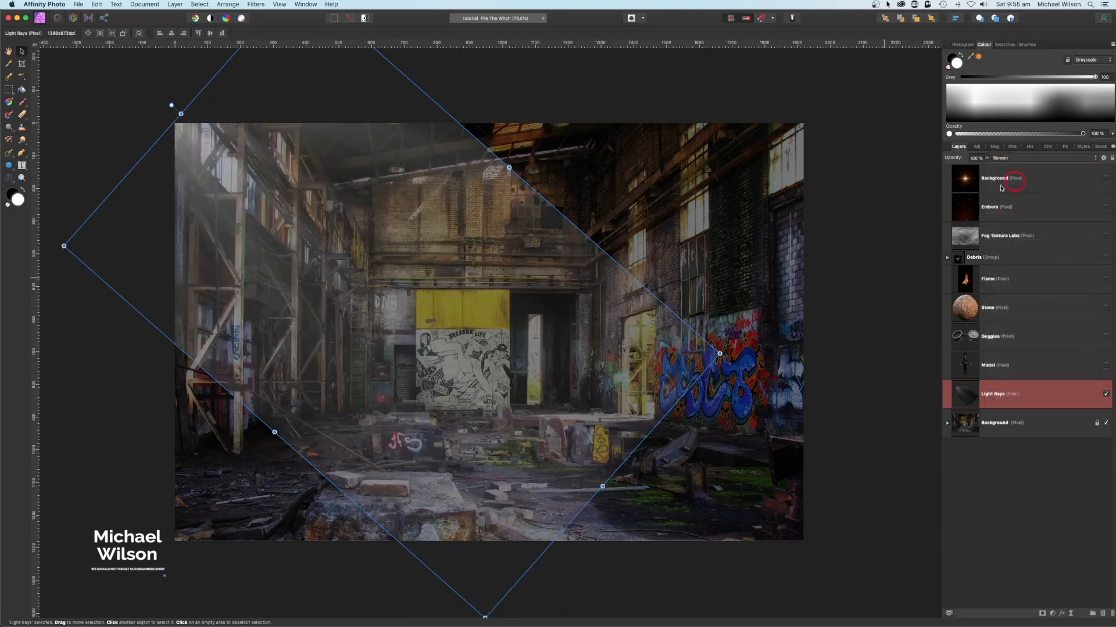
{"action": "left_click", "coordinate": [1052, 615]}
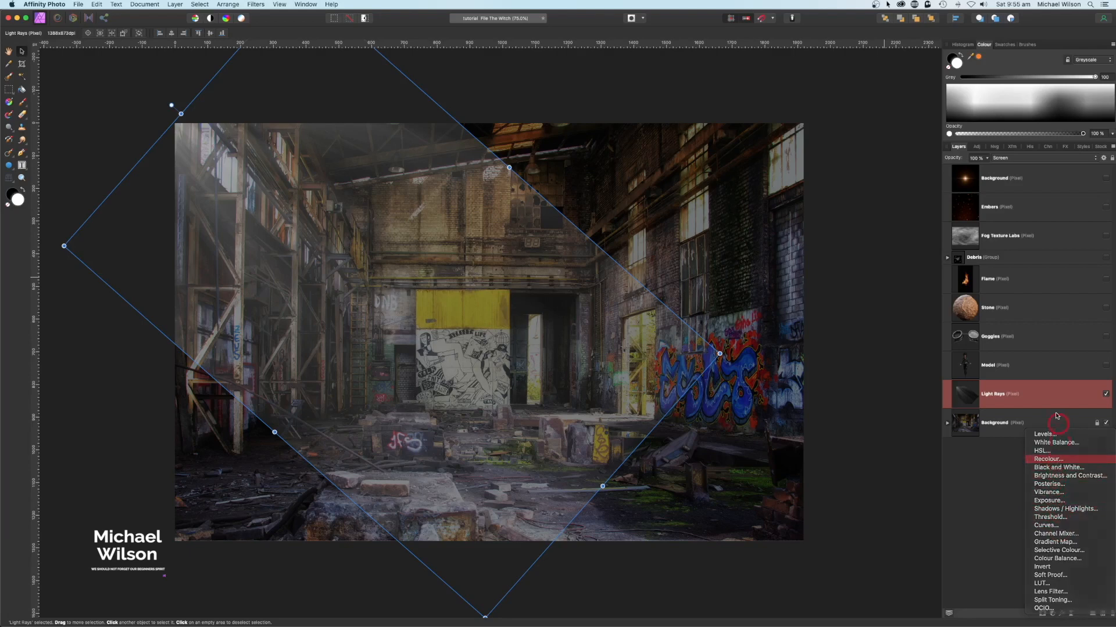
{"action": "left_click", "coordinate": [1063, 458]}
{"action": "left_click_drag", "start_coordinate": [1026, 397], "coordinate": [1040, 419]}
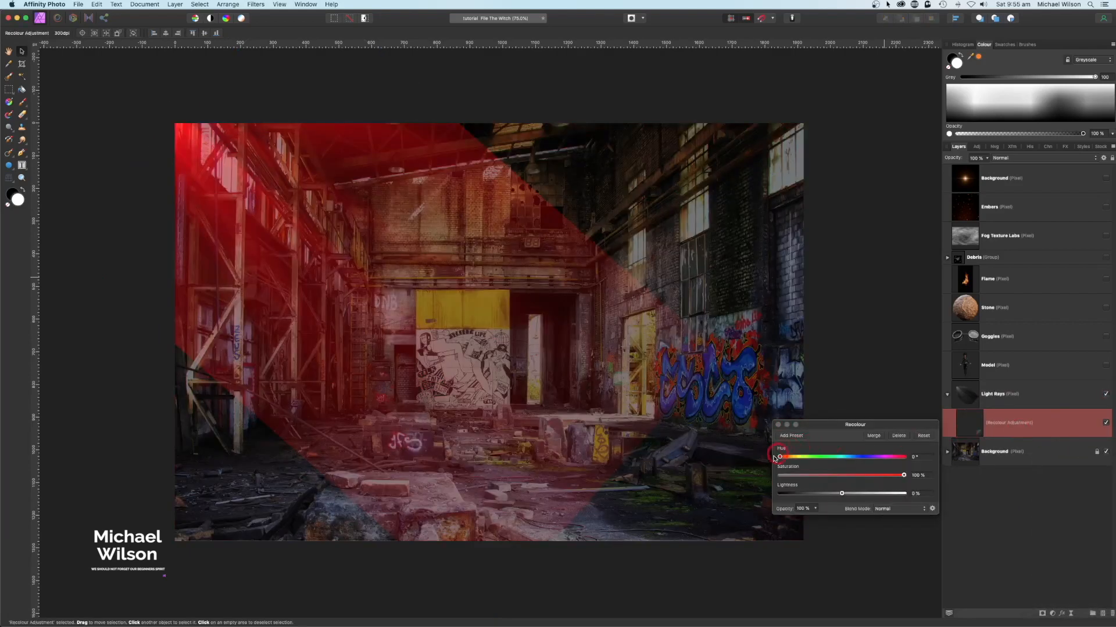
{"action": "left_click_drag", "start_coordinate": [774, 459], "coordinate": [790, 459]}
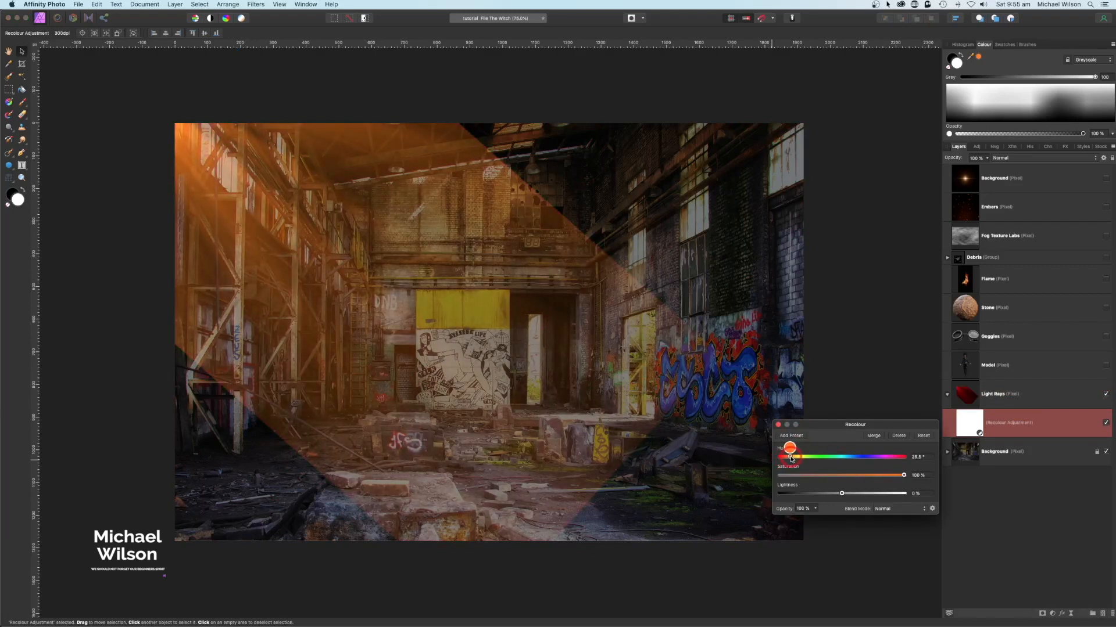
{"action": "left_click", "coordinate": [778, 425]}
{"action": "left_click", "coordinate": [1034, 429]}
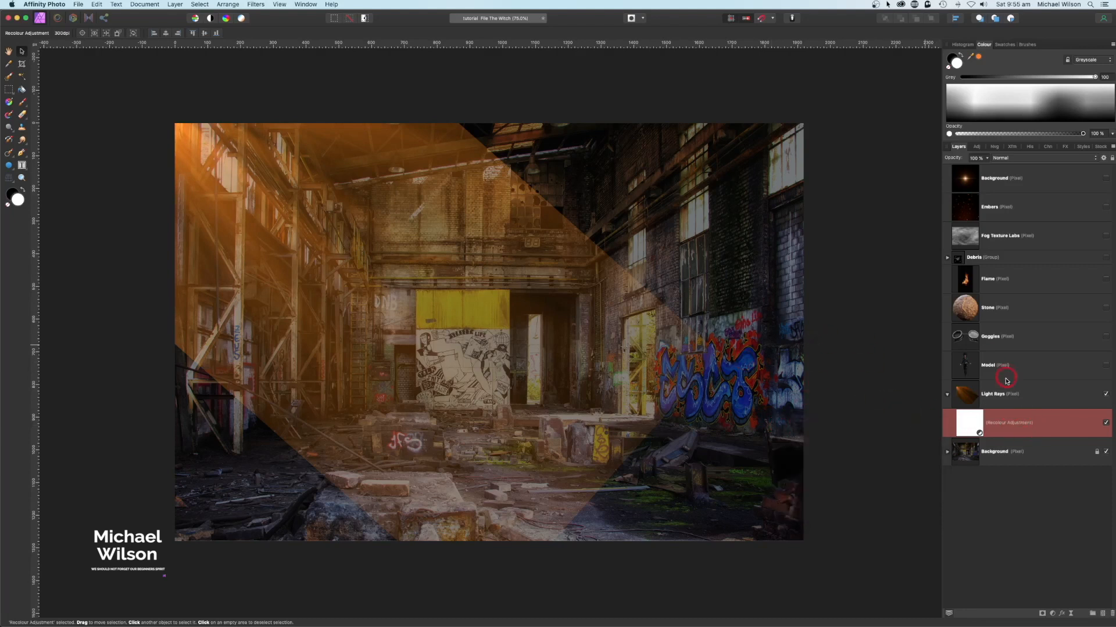
{"action": "left_click", "coordinate": [945, 396]}
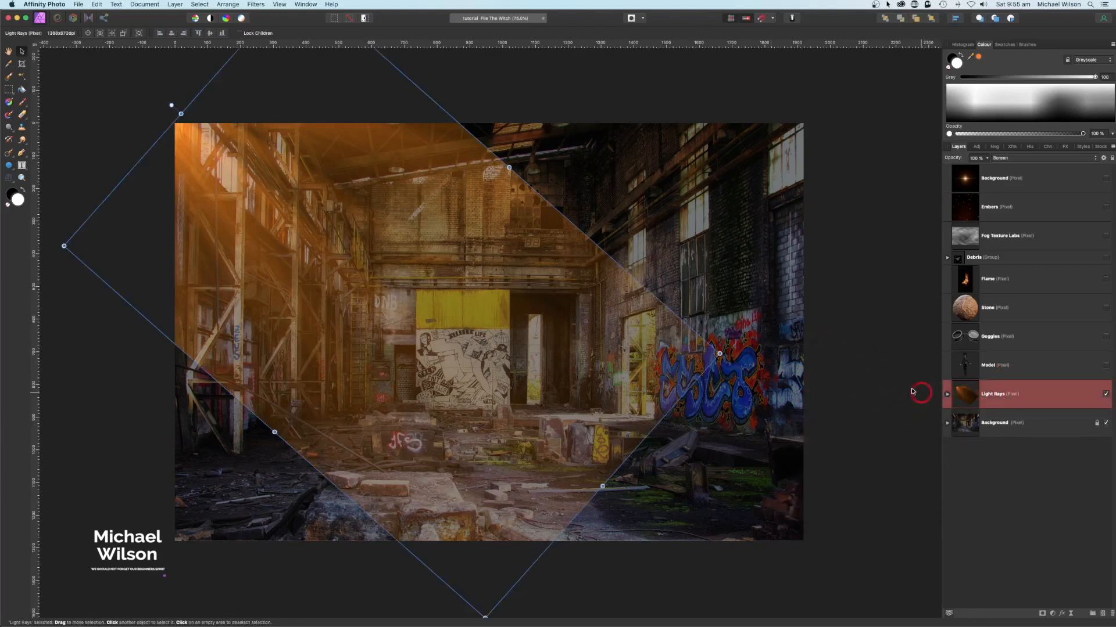
Step: Erase the hard edges of the Light Rays layer with a soft eraser brush enlarged to about 270 px
{"action": "left_click", "coordinate": [1012, 451]}
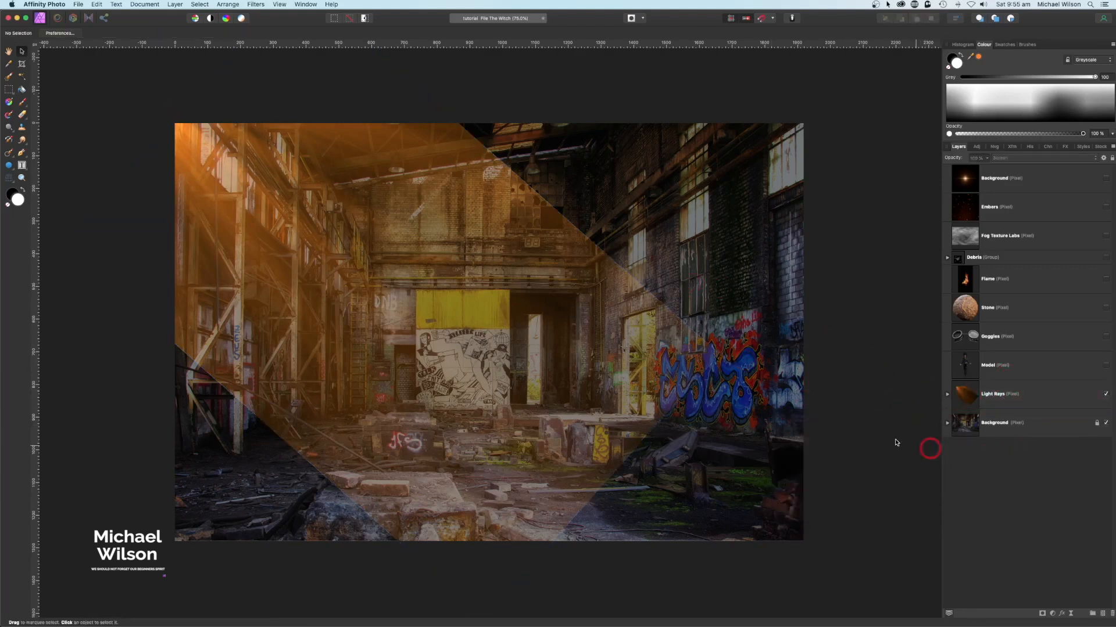
{"action": "left_click", "coordinate": [998, 405]}
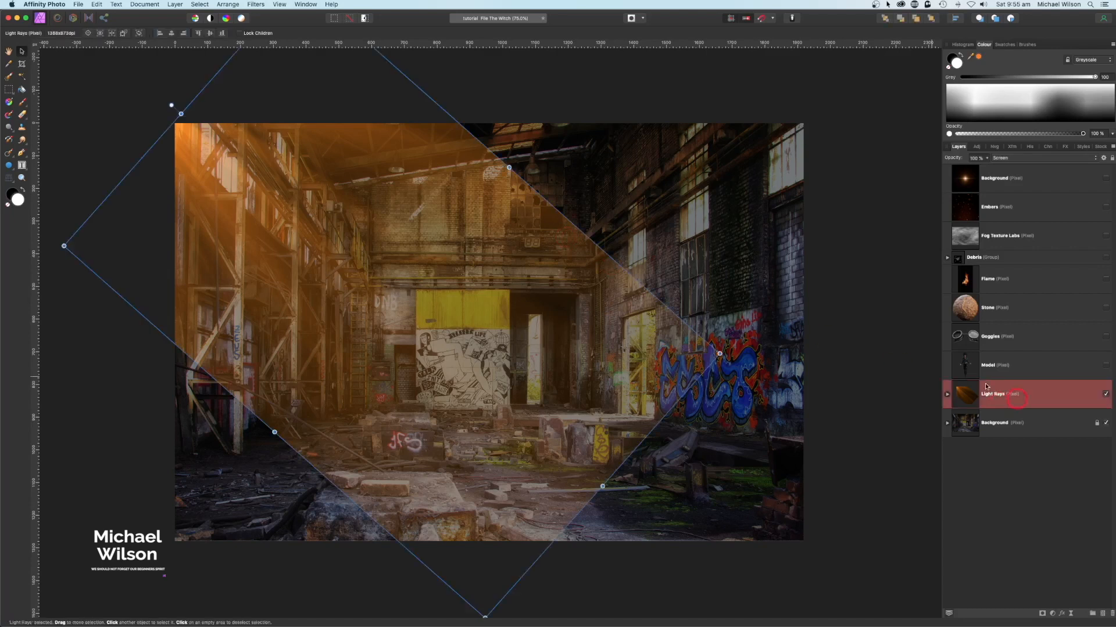
{"action": "left_click", "coordinate": [24, 116]}
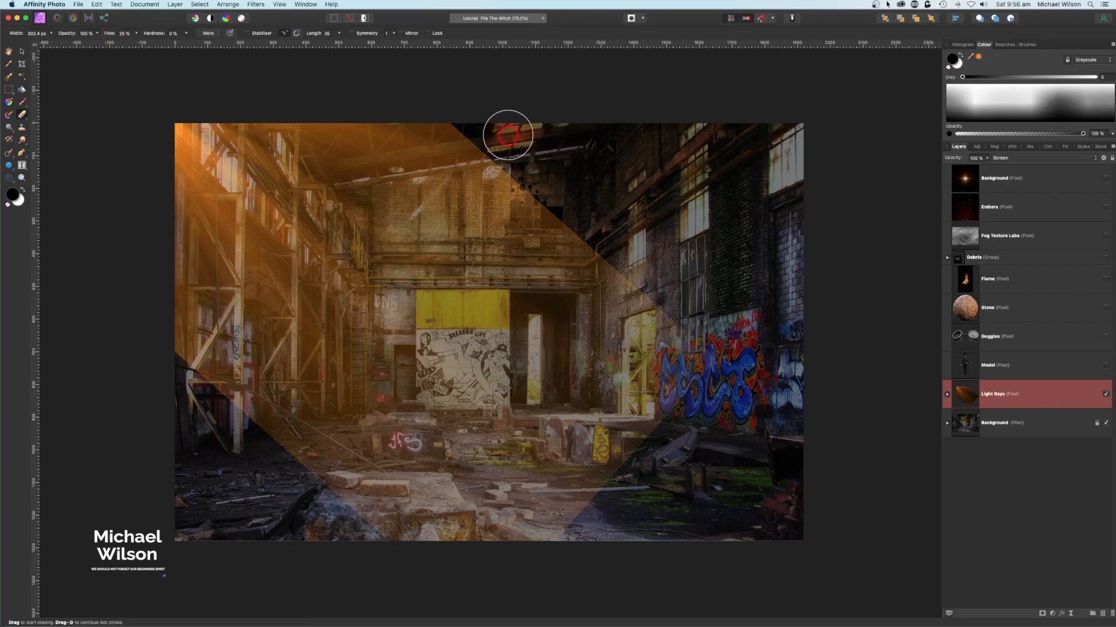
{"action": "key", "text": "bracketright"}
{"action": "key", "text": "bracketright"}
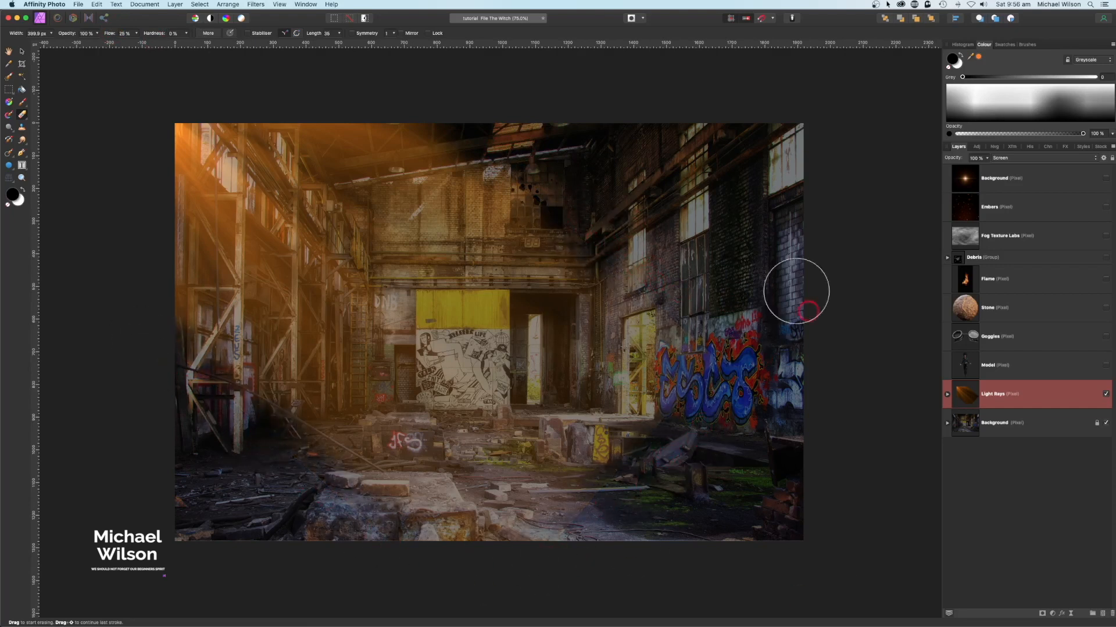
{"action": "left_click_drag", "start_coordinate": [1001, 405], "coordinate": [963, 361]}
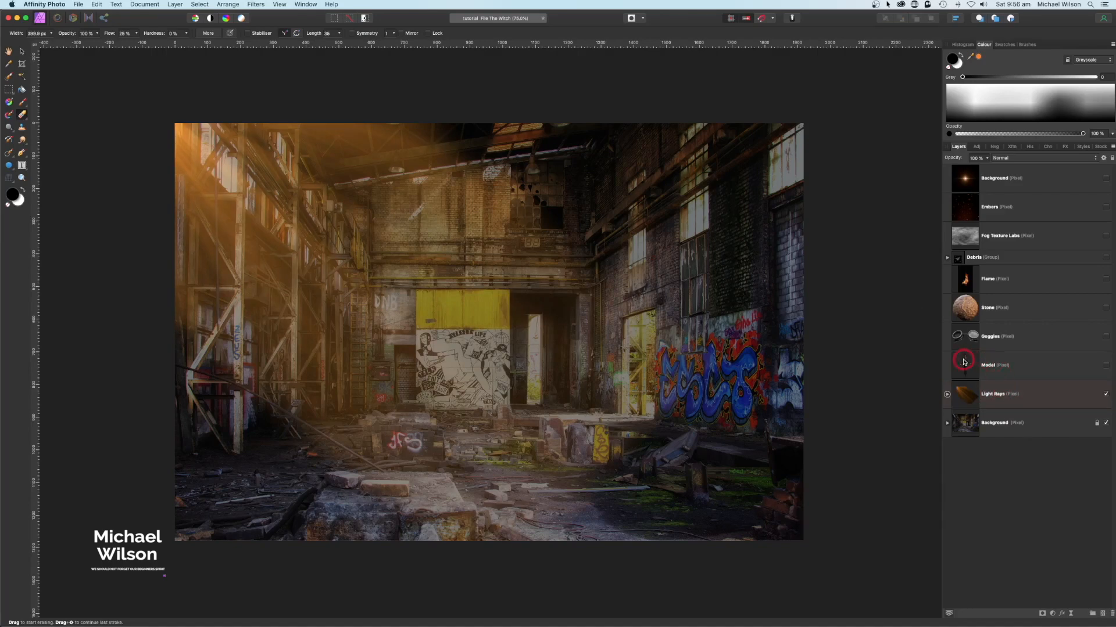
Step: Make the Model layer visible and darken it with a nested Exposure adjustment of about -1.6
{"action": "left_click", "coordinate": [995, 365]}
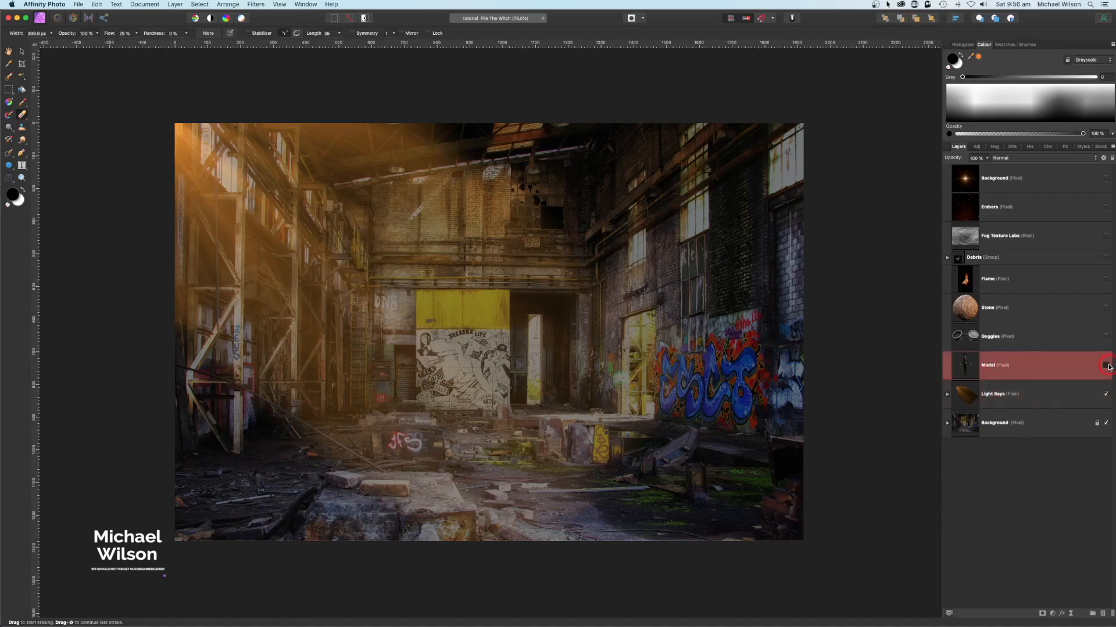
{"action": "left_click", "coordinate": [1105, 365]}
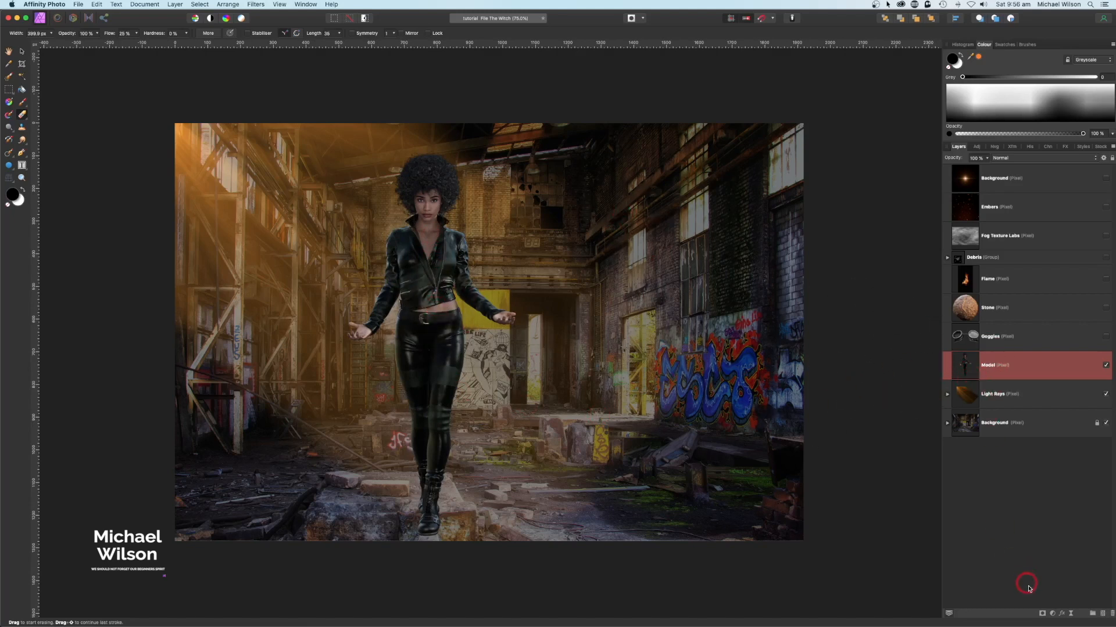
{"action": "left_click", "coordinate": [1054, 614]}
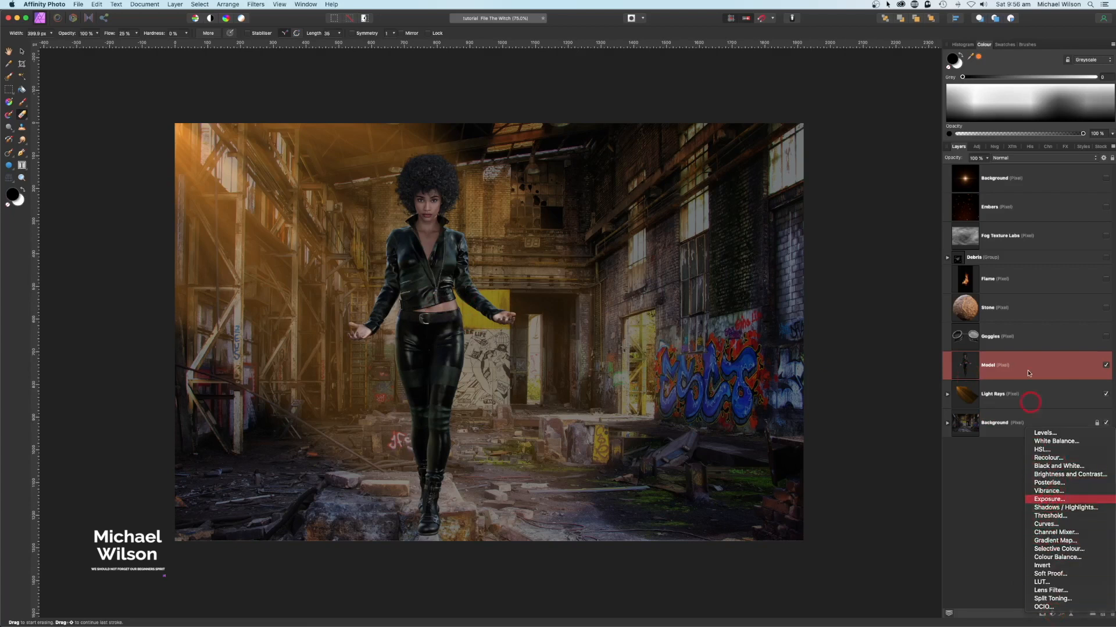
{"action": "left_click", "coordinate": [1049, 499]}
{"action": "left_click_drag", "start_coordinate": [1016, 367], "coordinate": [1026, 393]}
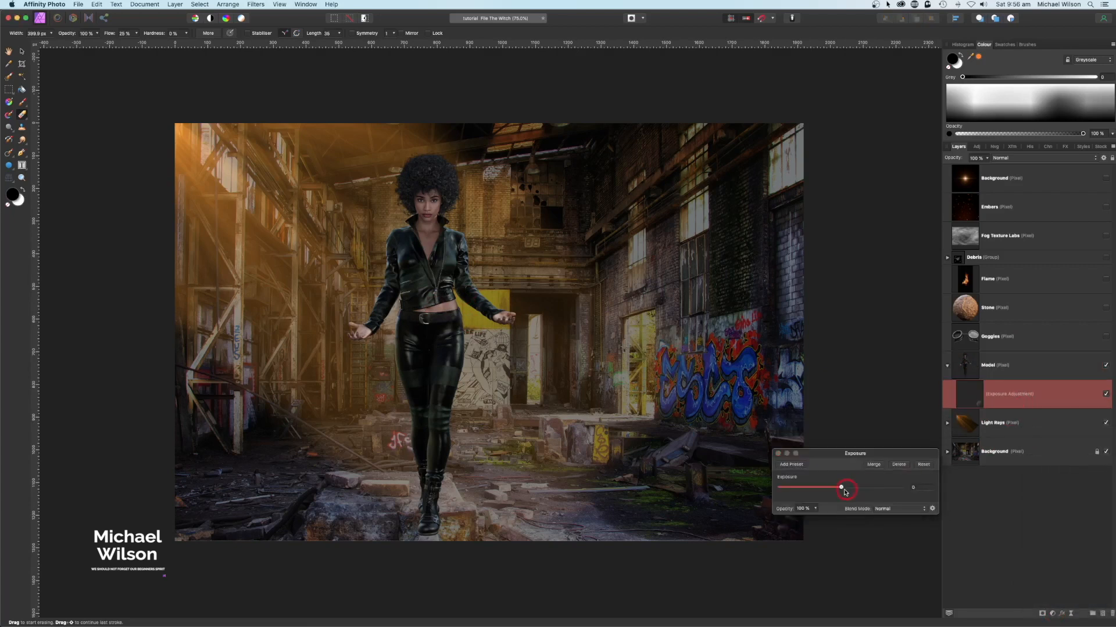
{"action": "left_click_drag", "start_coordinate": [840, 490], "coordinate": [831, 489]}
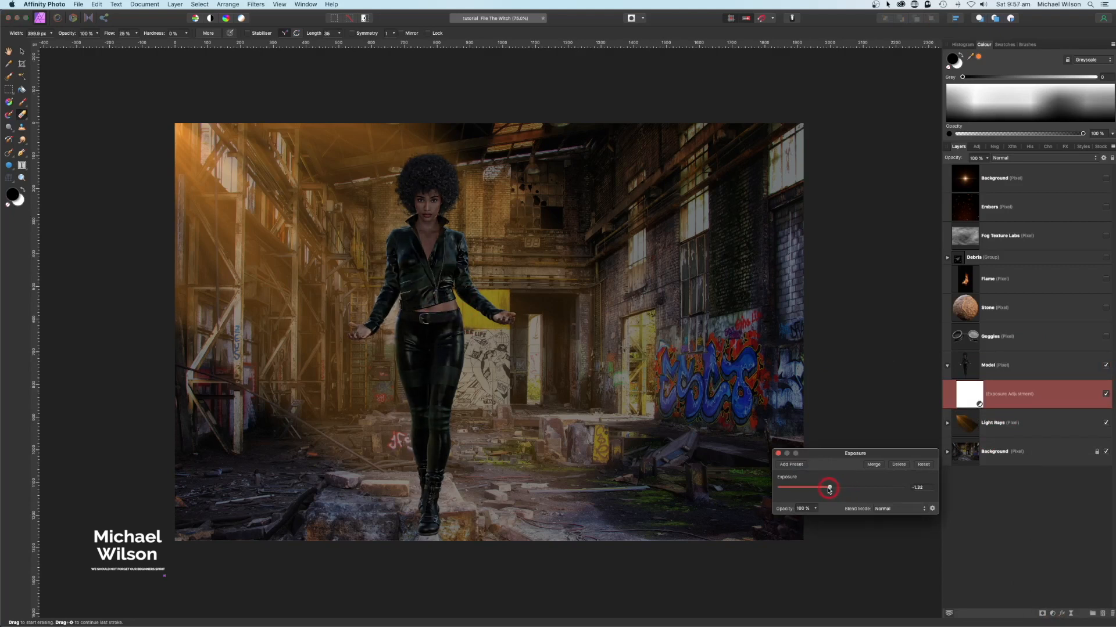
{"action": "left_click", "coordinate": [778, 454]}
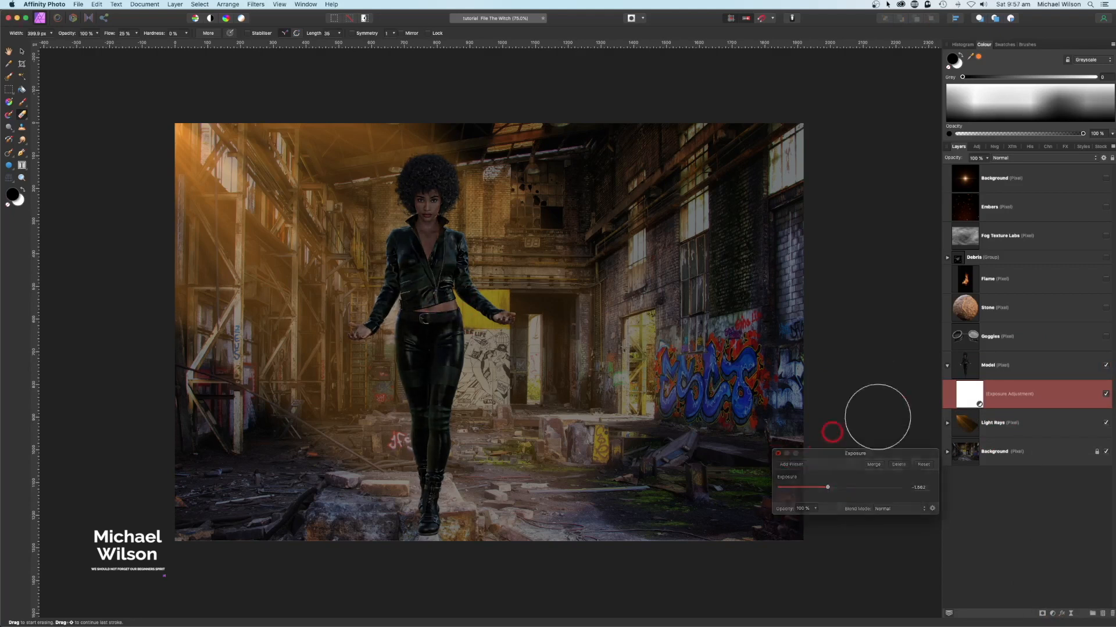
Step: Add a second Exposure adjustment to the Model layer and brighten it to about 4
{"action": "left_click", "coordinate": [995, 366]}
{"action": "left_click", "coordinate": [1050, 615]}
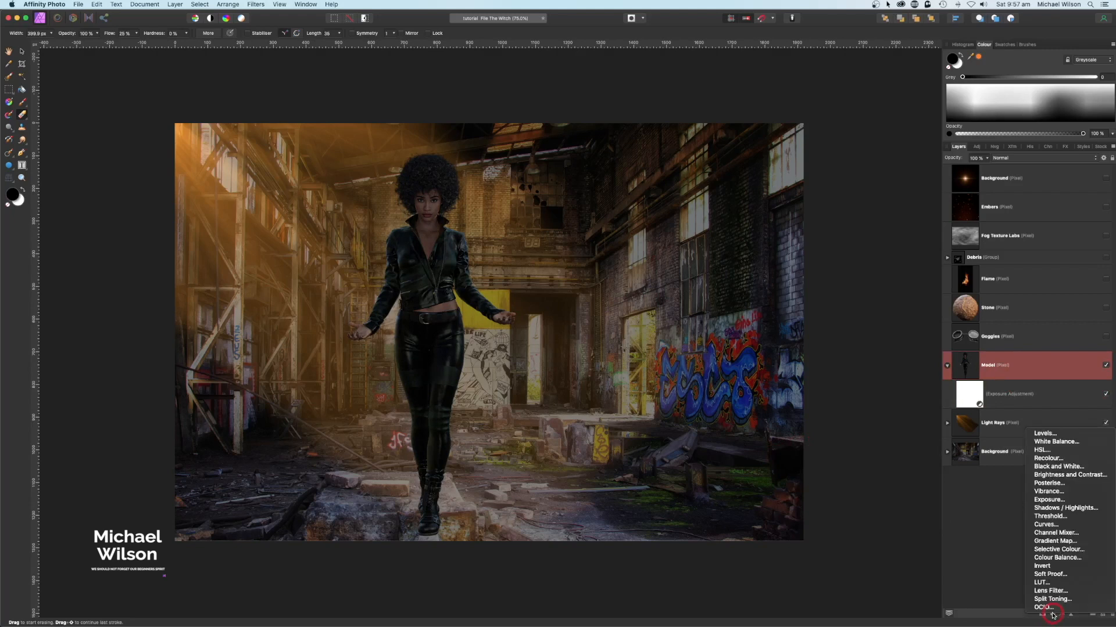
{"action": "left_click", "coordinate": [1049, 500]}
{"action": "left_click_drag", "start_coordinate": [851, 491], "coordinate": [876, 493]}
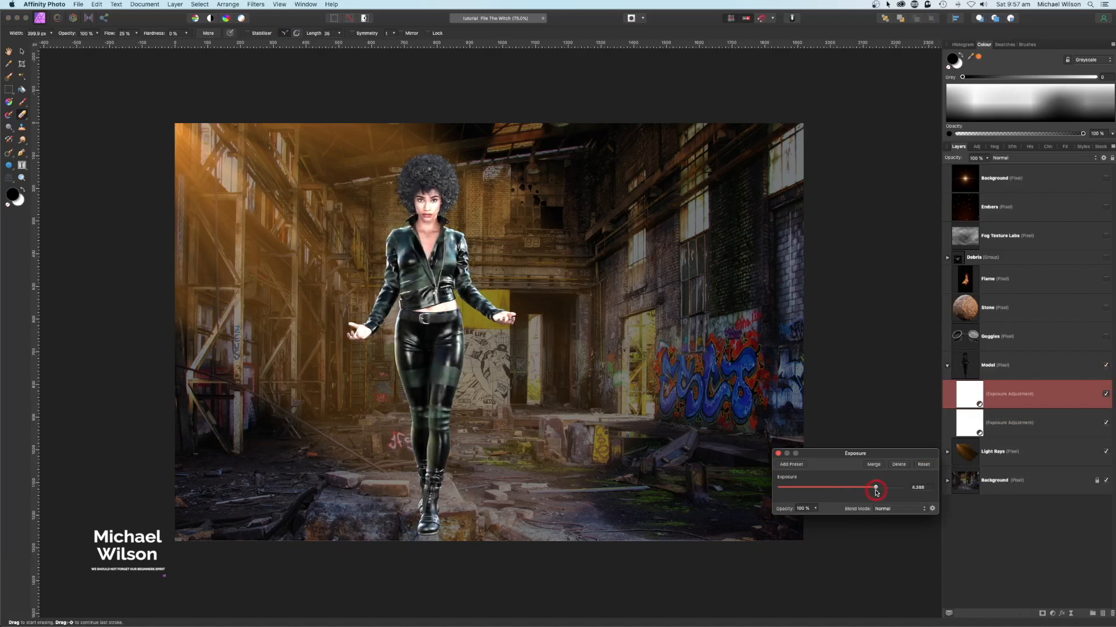
{"action": "left_click", "coordinate": [779, 454]}
Step: Invert the brightening Exposure adjustment's mask to black and rename the adjustment Highlights
{"action": "left_click", "coordinate": [976, 399]}
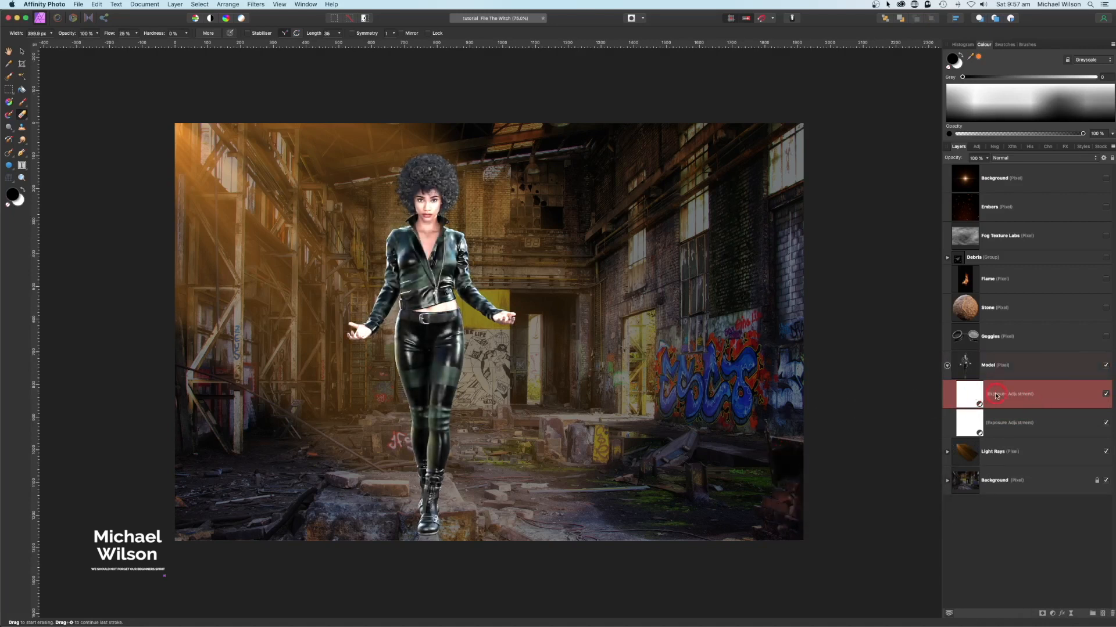
{"action": "left_click", "coordinate": [982, 395]}
{"action": "key", "text": "super+i"}
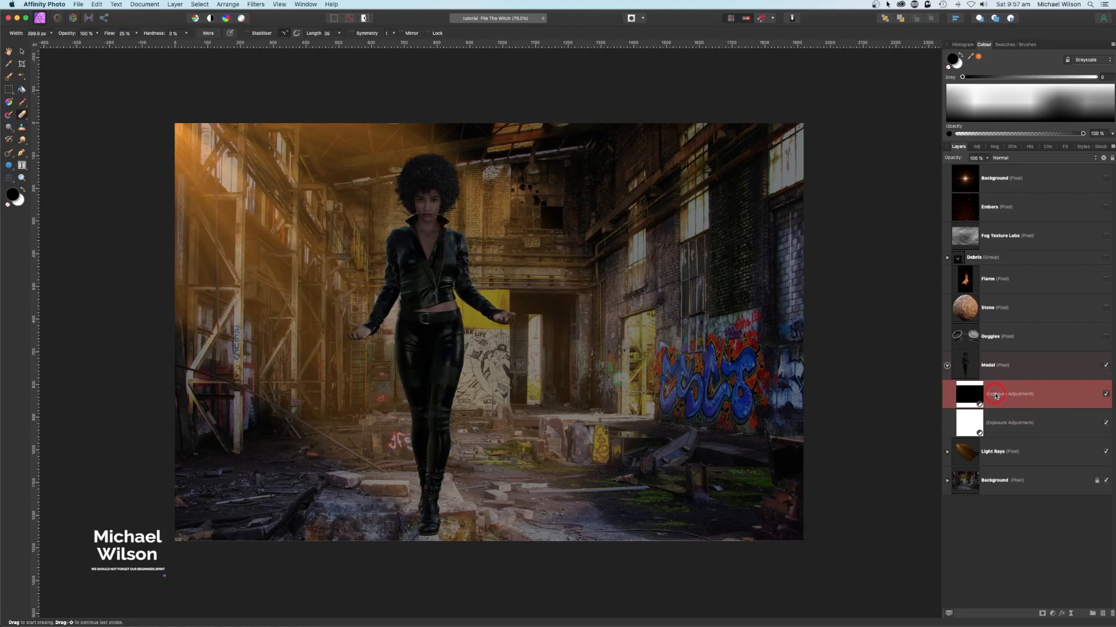
{"action": "double_click", "coordinate": [995, 396]}
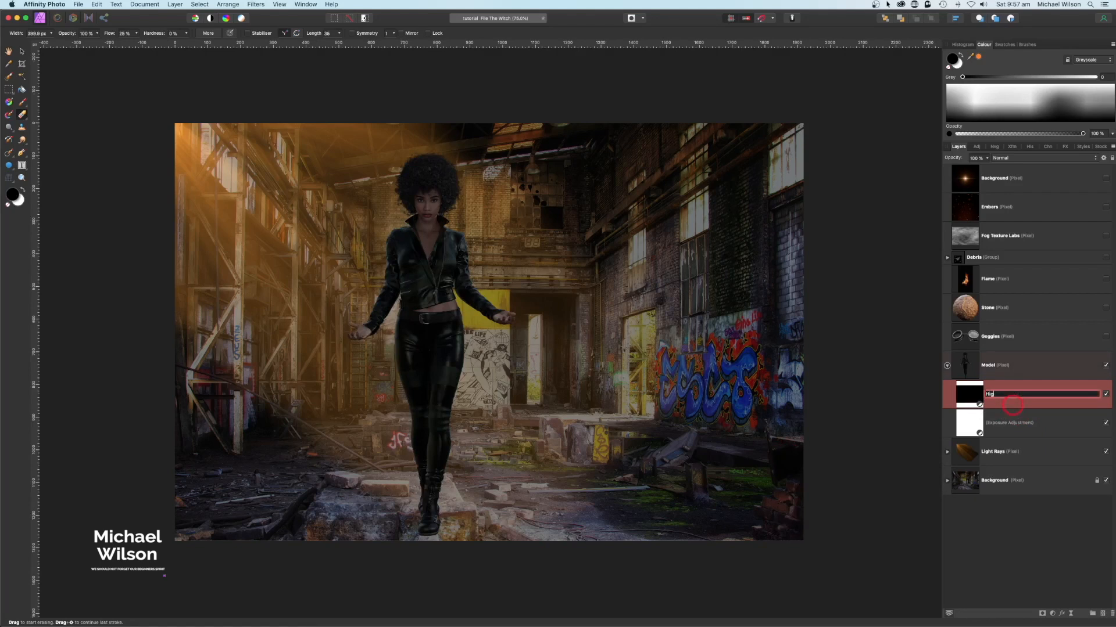
{"action": "key", "text": "Return"}
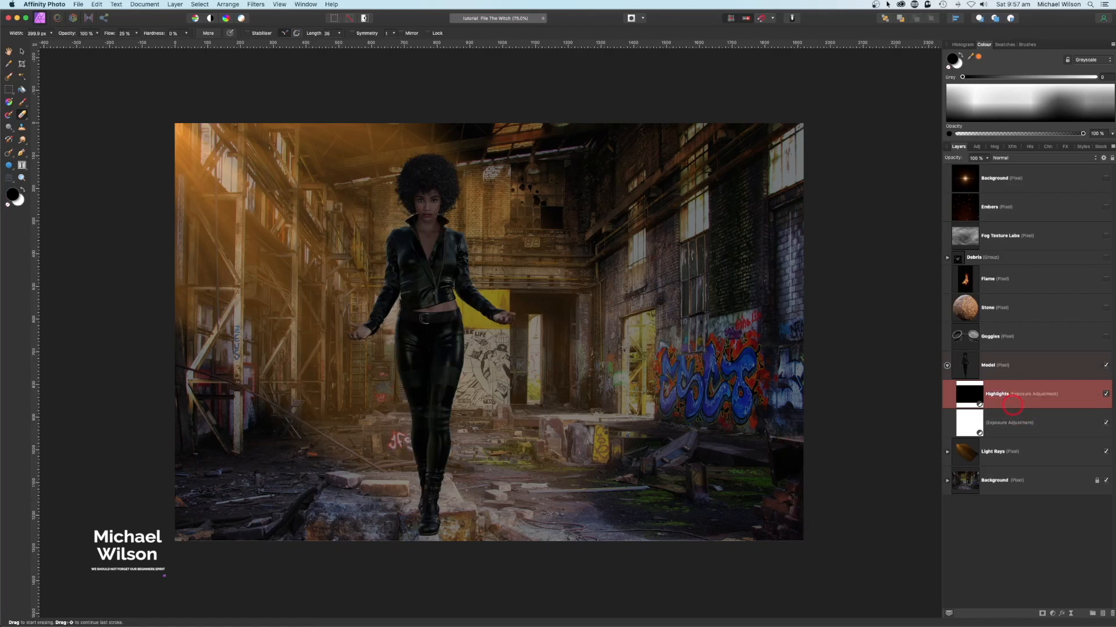
Step: Collapse the Model layer's adjustments and make the Goggles layer visible
{"action": "left_click", "coordinate": [948, 365]}
{"action": "left_click", "coordinate": [973, 365]}
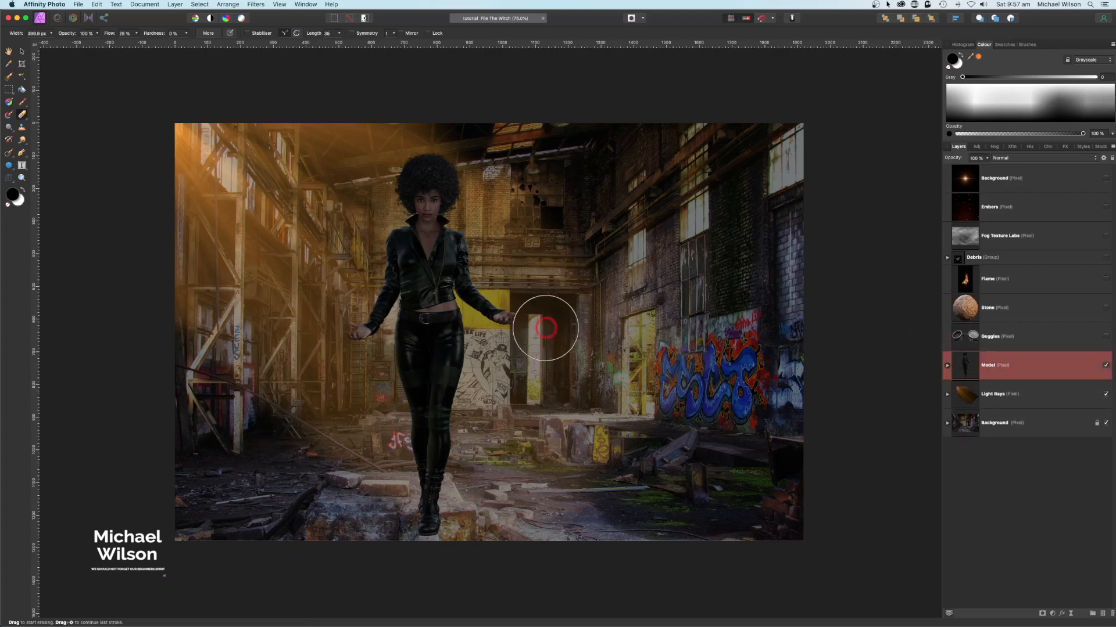
{"action": "left_click", "coordinate": [1022, 339]}
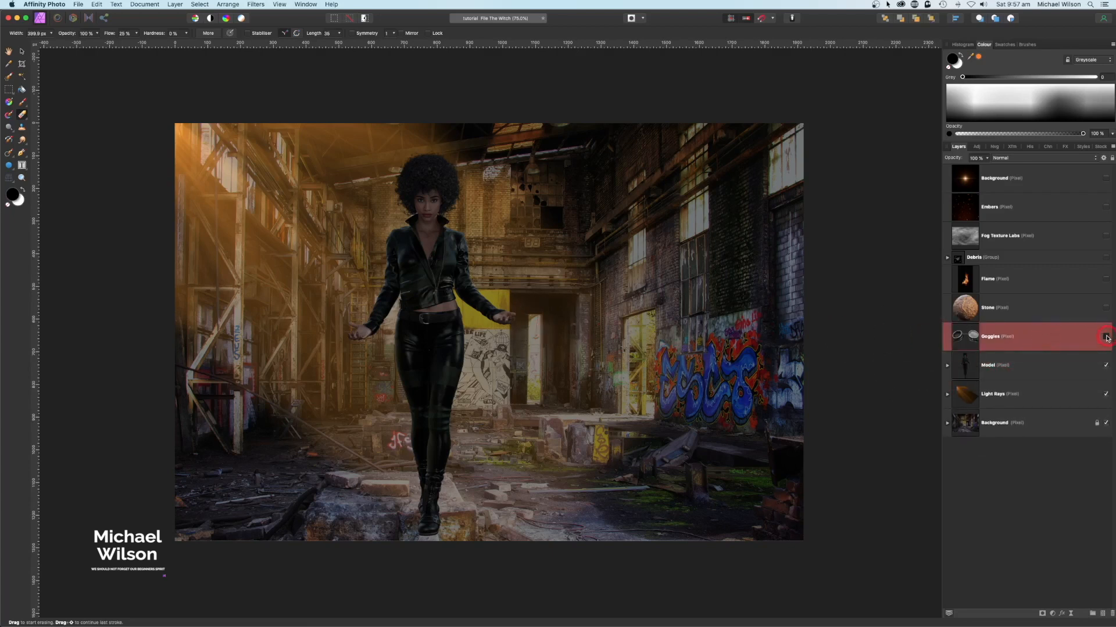
{"action": "left_click", "coordinate": [1106, 337]}
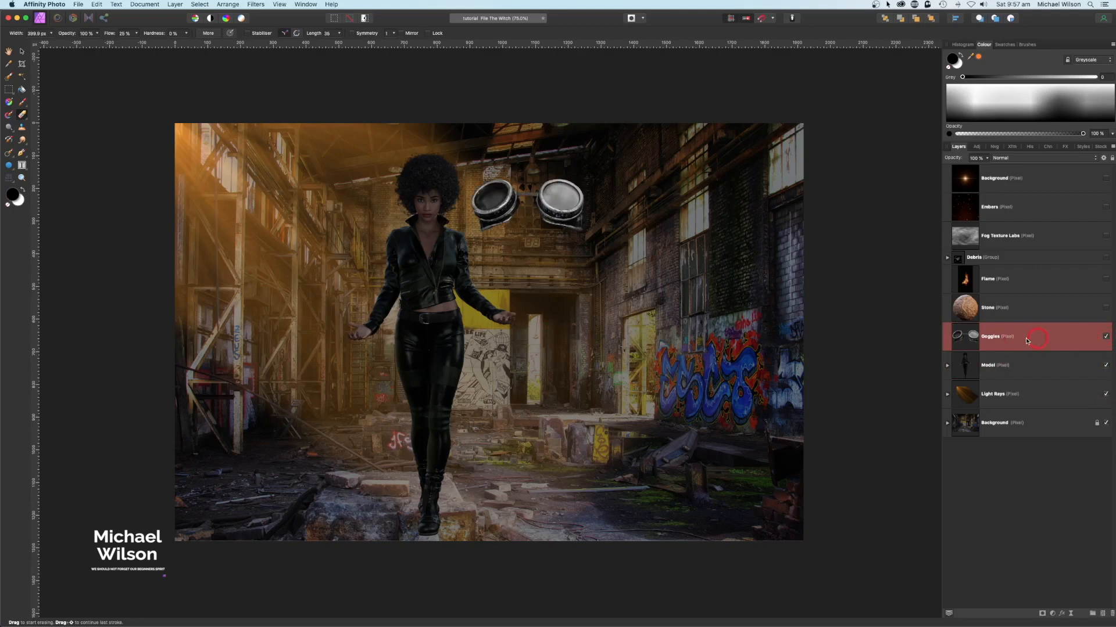
Step: Scale the goggles down and position them on the model's hair just above her forehead
{"action": "left_click", "coordinate": [22, 53]}
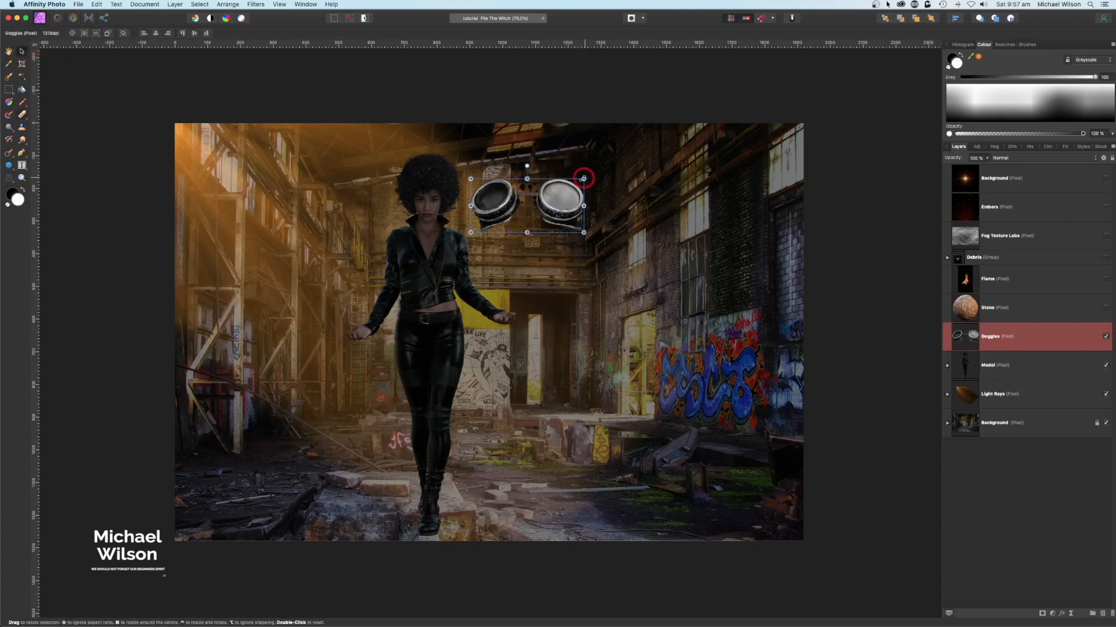
{"action": "left_click_drag", "start_coordinate": [584, 178], "coordinate": [457, 180]}
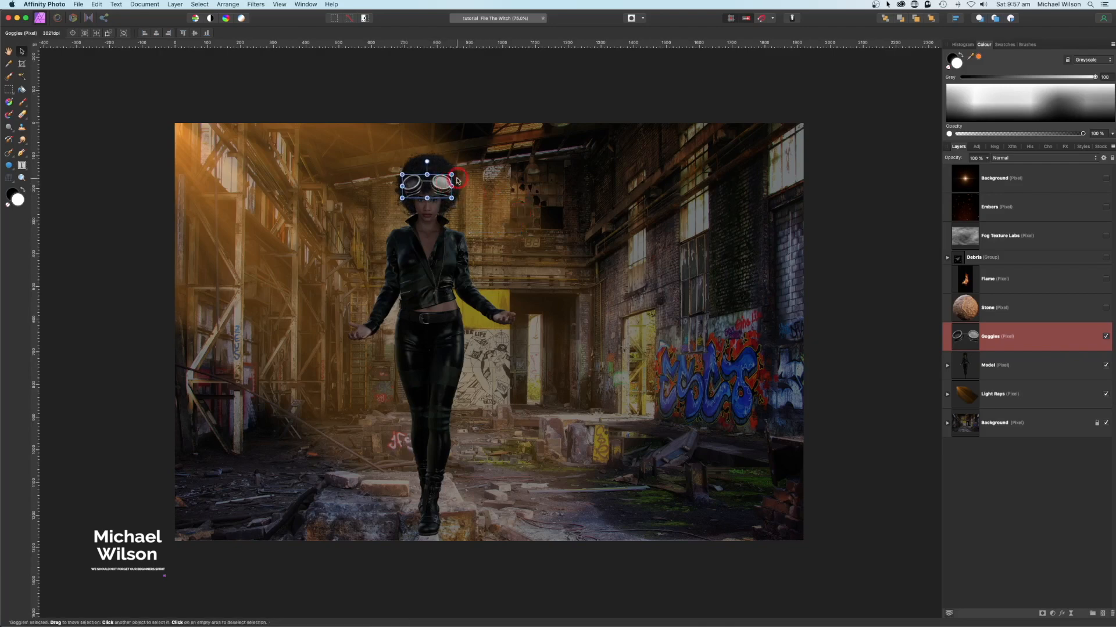
{"action": "key", "text": "super+plus"}
{"action": "key", "text": "super+plus"}
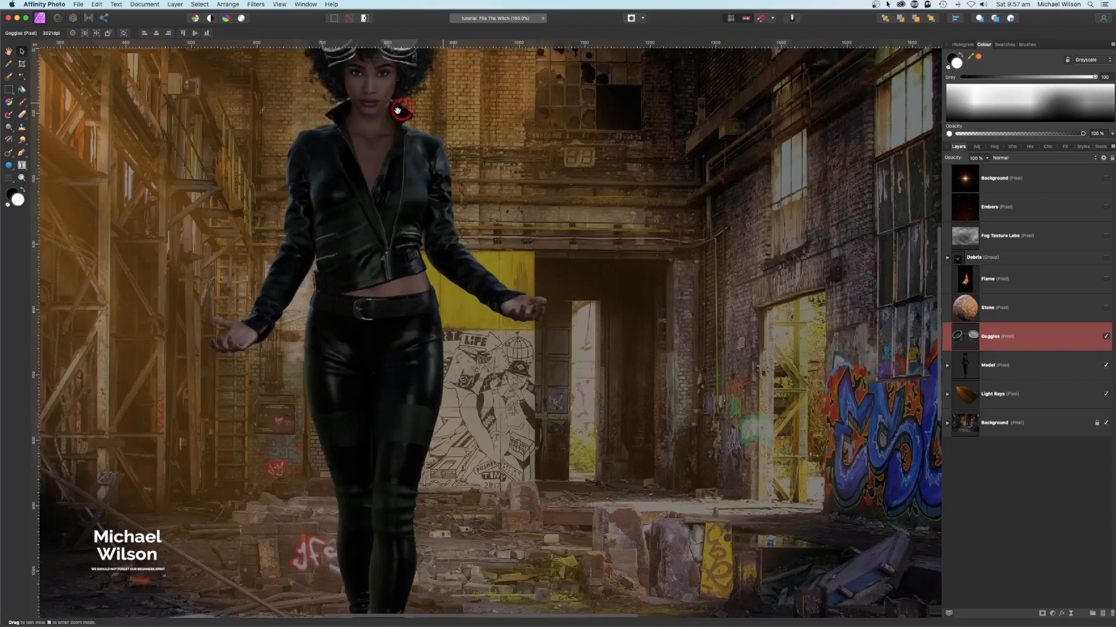
{"action": "left_click_drag", "start_coordinate": [388, 108], "coordinate": [498, 327]}
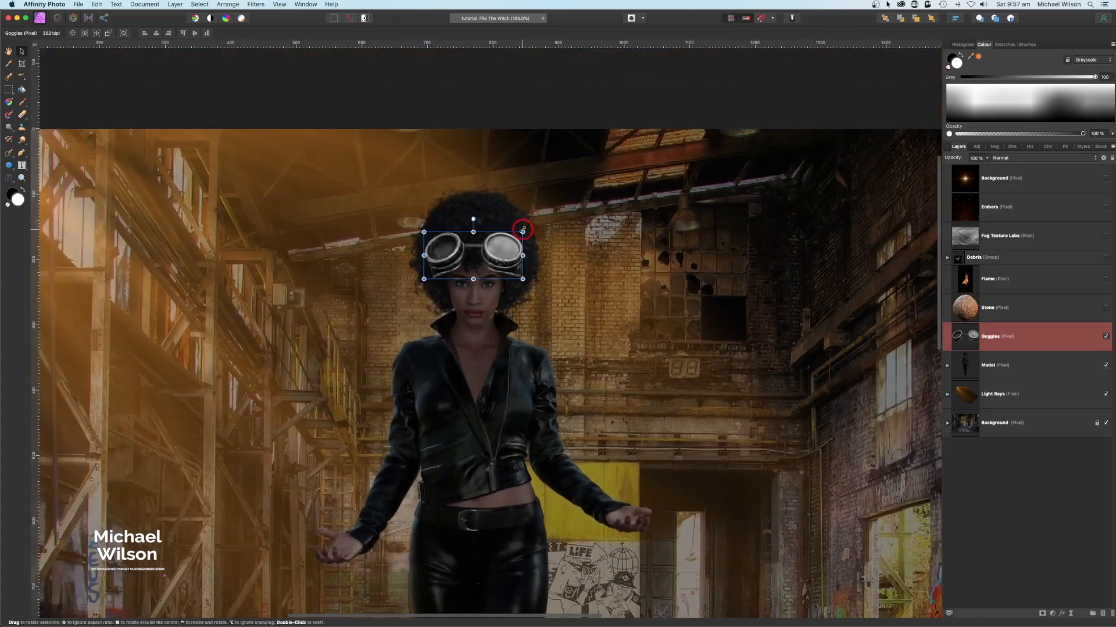
{"action": "mouse_move", "coordinate": [498, 238]}
{"action": "left_mouse_down"}
{"action": "mouse_move", "coordinate": [480, 248]}
{"action": "mouse_move", "coordinate": [495, 241]}
{"action": "mouse_move", "coordinate": [493, 251]}
{"action": "left_mouse_up"}
Step: Add a mask to the Goggles layer and choose the soft 256 px Basic brush for painting in black
{"action": "left_click", "coordinate": [996, 344]}
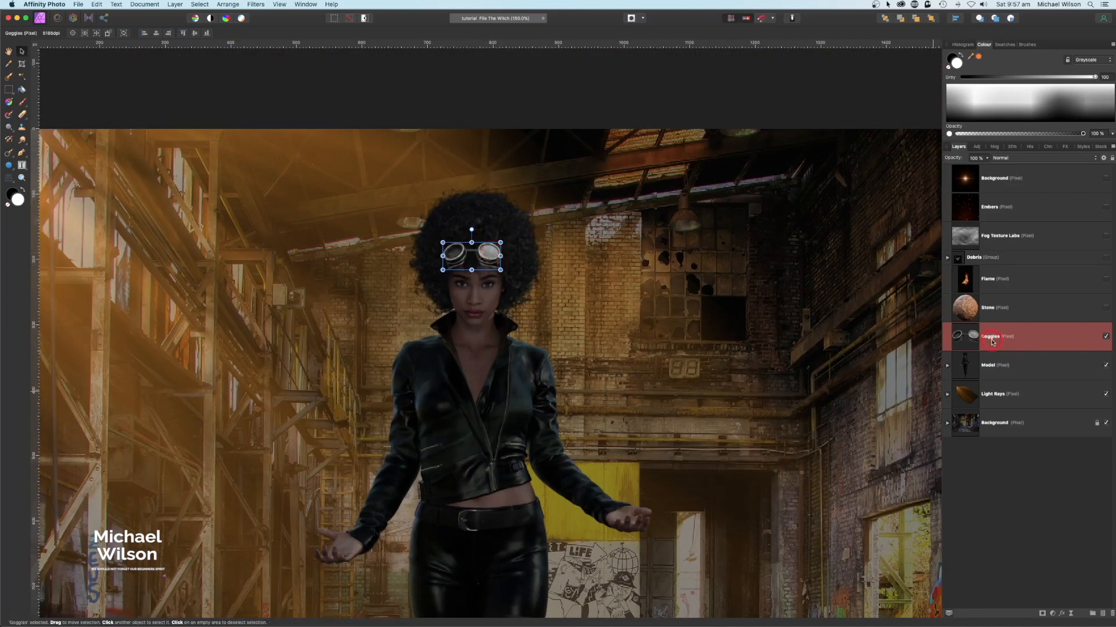
{"action": "left_click", "coordinate": [1039, 613]}
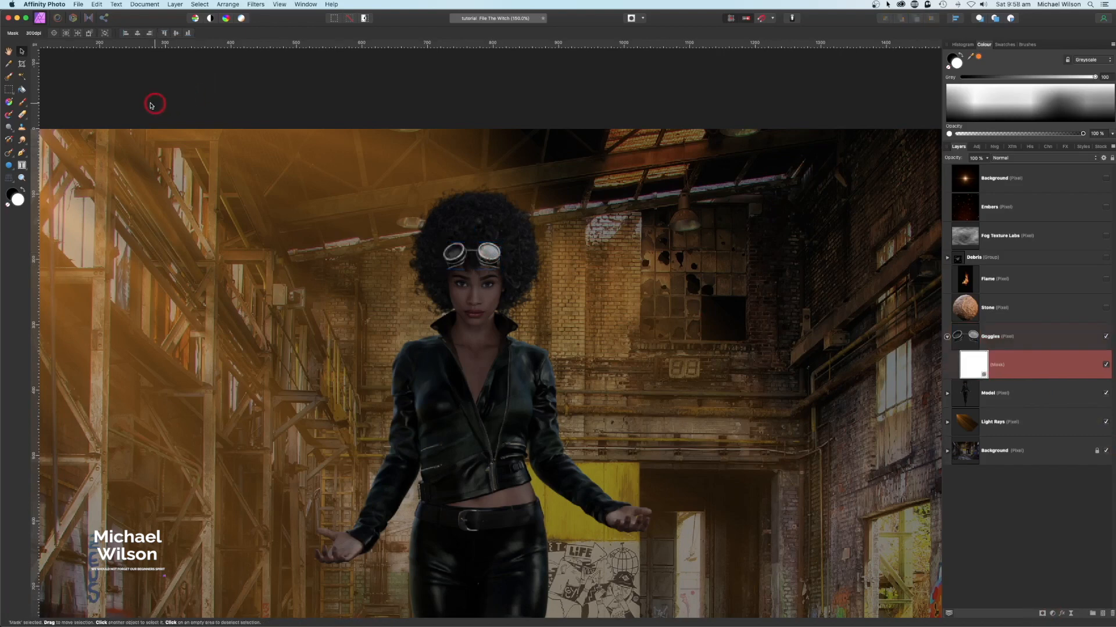
{"action": "left_click", "coordinate": [23, 105]}
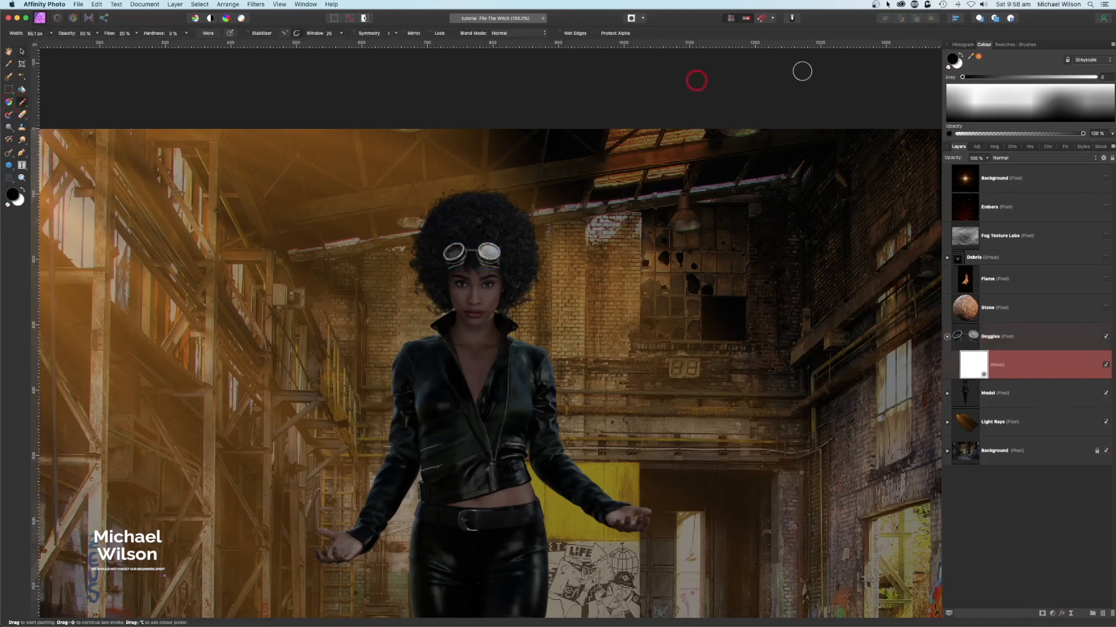
{"action": "left_click", "coordinate": [1027, 44]}
{"action": "left_click", "coordinate": [1009, 119]}
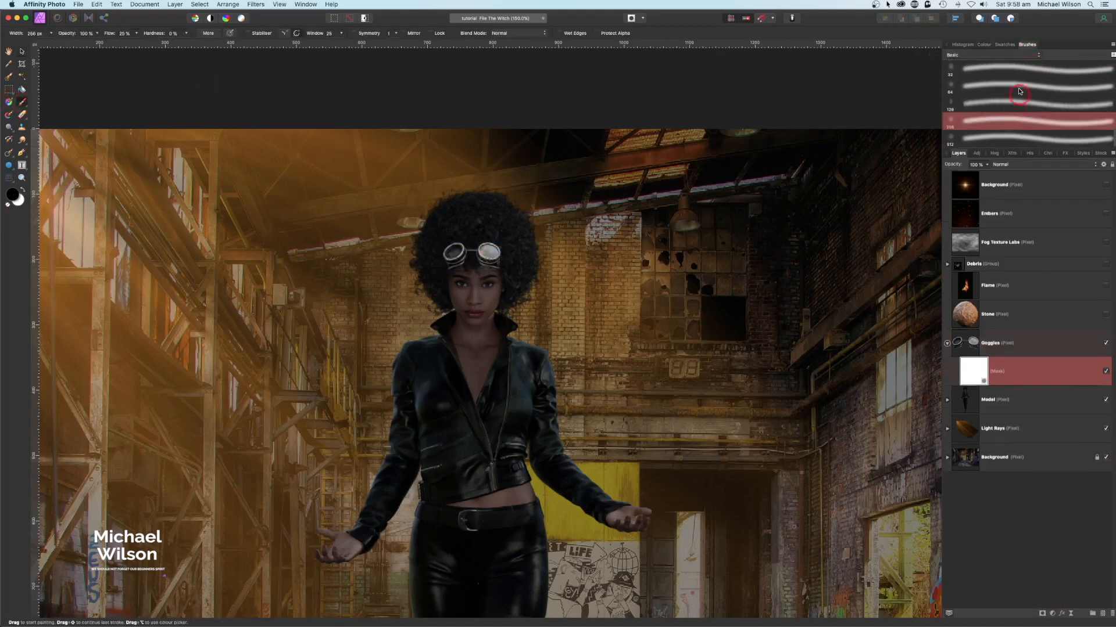
{"action": "left_click", "coordinate": [985, 46]}
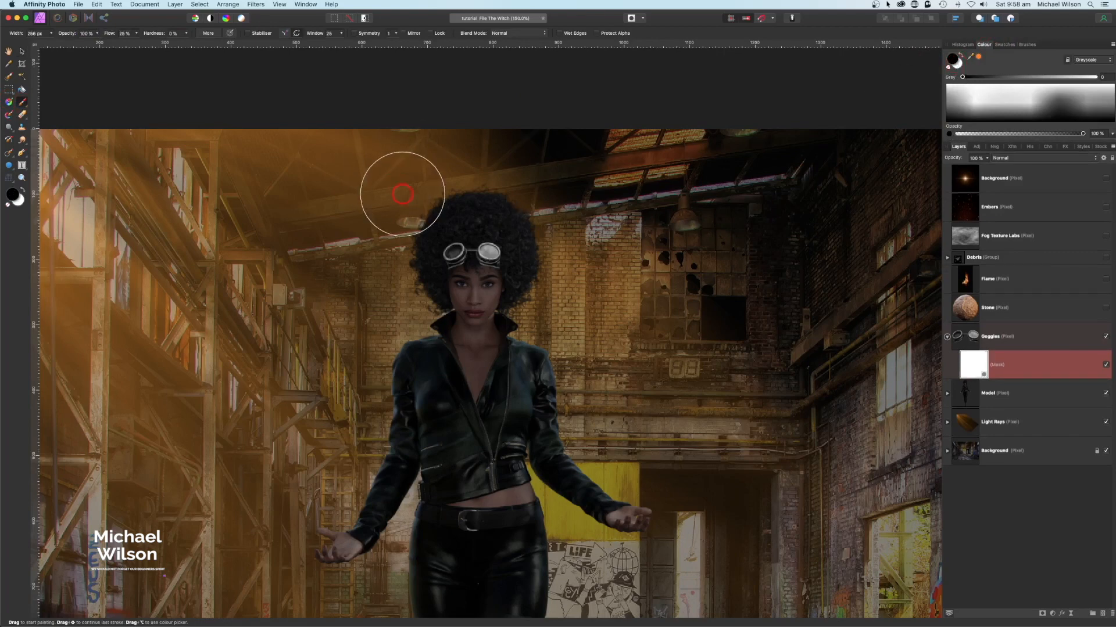
Step: Shrink the brush to about 25 px and paint black on the mask to hide the strap remnants around the goggles
{"action": "key", "text": "bracketleft"}
{"action": "key", "text": "bracketleft"}
{"action": "key", "text": "bracketleft"}
{"action": "key", "text": "bracketleft"}
{"action": "key", "text": "bracketleft"}
{"action": "key", "text": "bracketleft"}
{"action": "key", "text": "bracketleft"}
{"action": "key", "text": "bracketleft"}
{"action": "key", "text": "bracketleft"}
{"action": "key", "text": "bracketleft"}
{"action": "key", "text": "bracketleft"}
{"action": "key", "text": "bracketleft"}
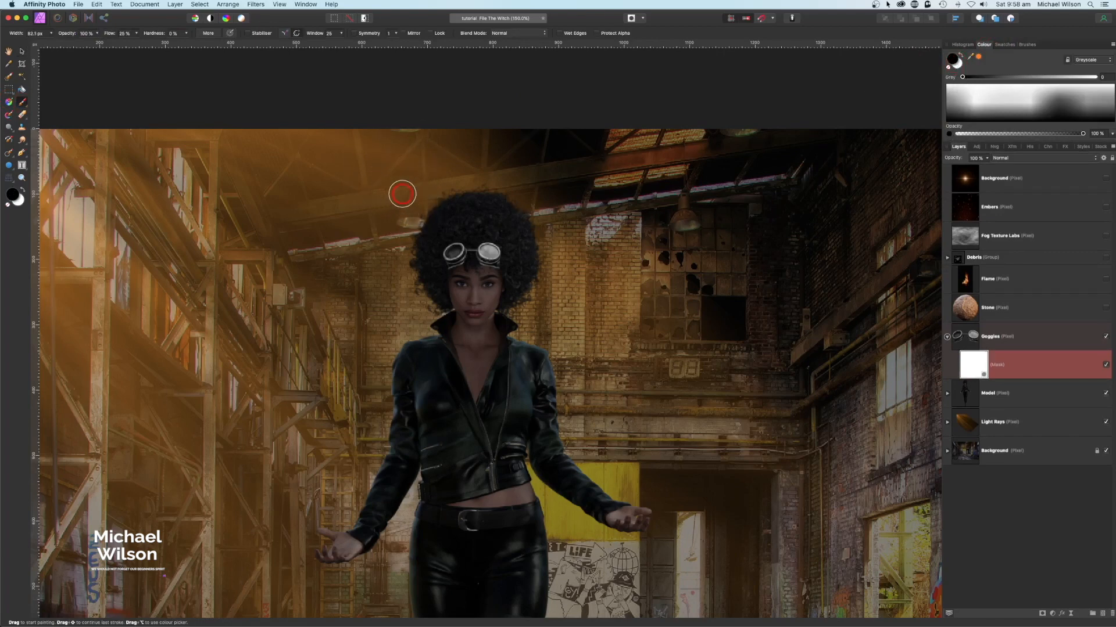
{"action": "key", "text": "super+equal"}
{"action": "key", "text": "super+equal"}
{"action": "key", "text": "super+equal"}
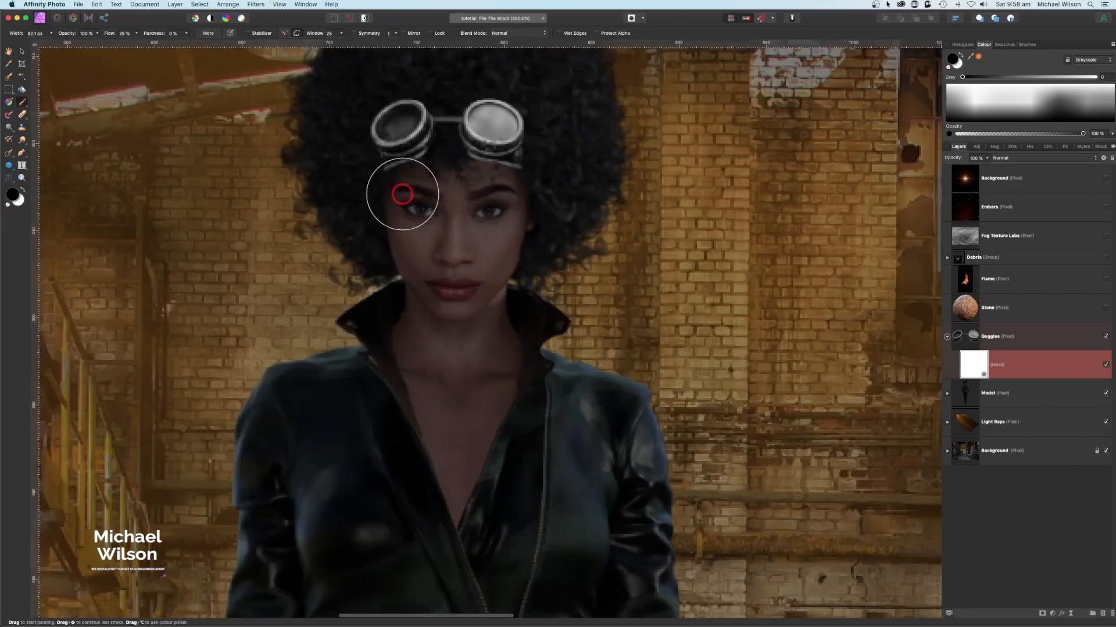
{"action": "key", "text": "bracketleft"}
{"action": "key", "text": "bracketleft"}
{"action": "key", "text": "bracketleft"}
{"action": "key", "text": "bracketleft"}
{"action": "key", "text": "bracketleft"}
{"action": "key", "text": "bracketleft"}
{"action": "key", "text": "bracketleft"}
{"action": "key", "text": "bracketleft"}
{"action": "key", "text": "bracketleft"}
{"action": "key", "text": "bracketleft"}
{"action": "key", "text": "bracketleft"}
{"action": "key", "text": "bracketleft"}
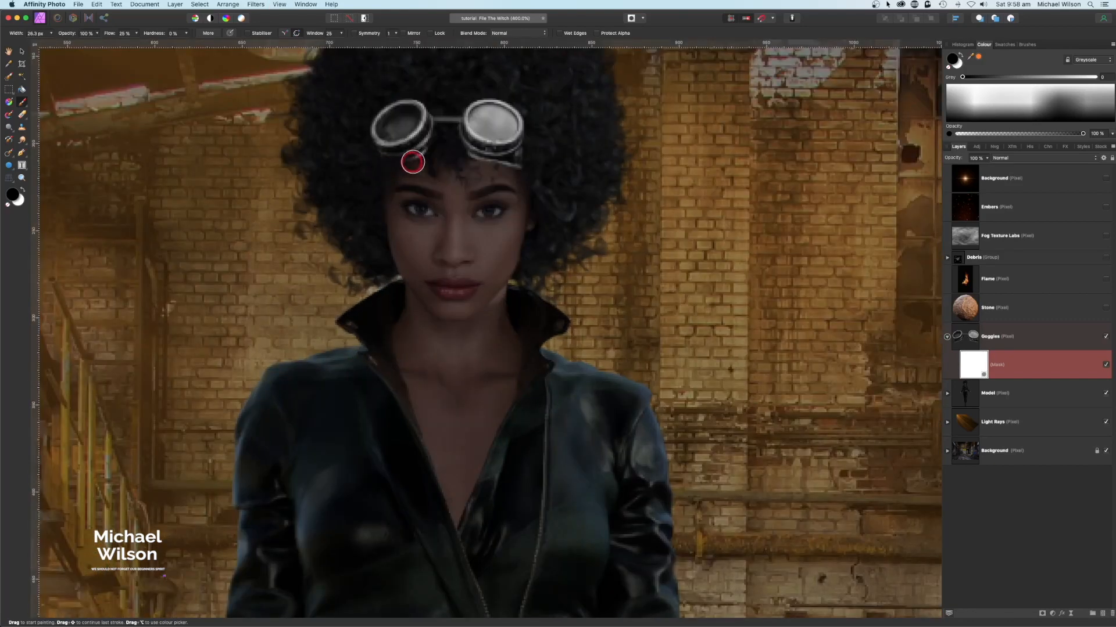
{"action": "mouse_move", "coordinate": [429, 154]}
{"action": "left_mouse_down"}
{"action": "mouse_move", "coordinate": [405, 165]}
{"action": "mouse_move", "coordinate": [526, 154]}
{"action": "mouse_move", "coordinate": [515, 165]}
{"action": "left_mouse_up"}
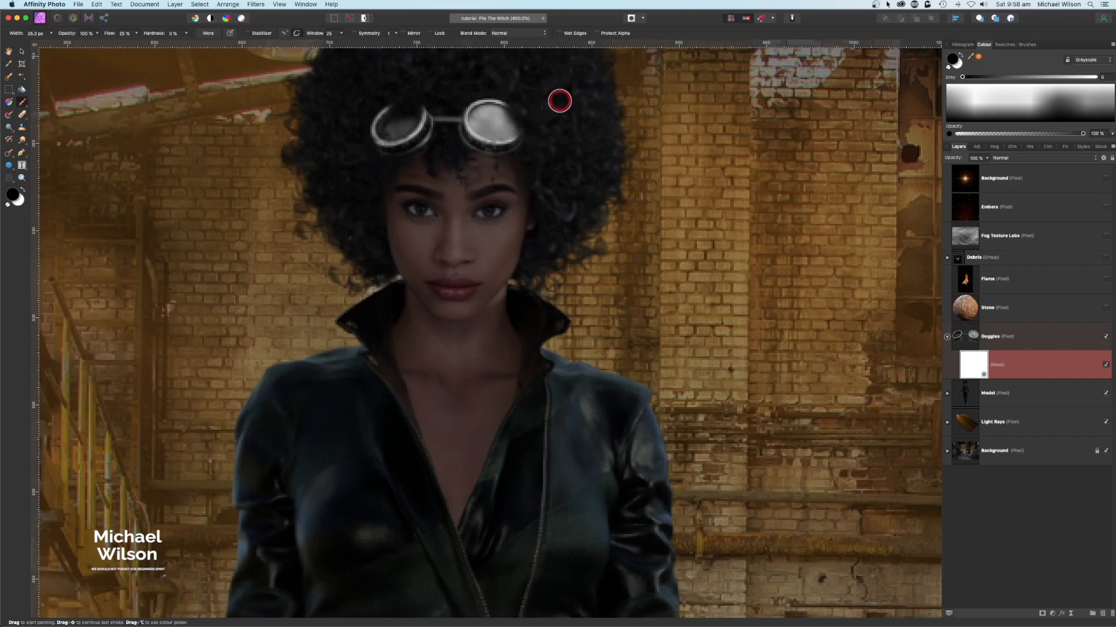
{"action": "key", "text": "super+0"}
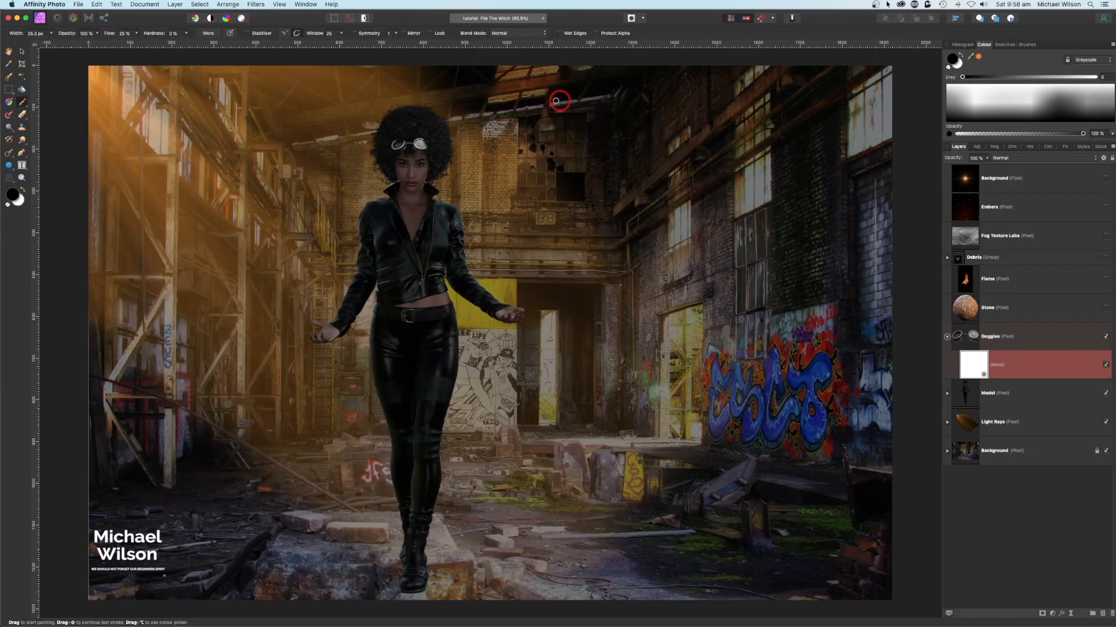
Step: Create a new pixel layer nested inside the Goggles layer and set its blend mode to Soft Light
{"action": "left_click", "coordinate": [952, 338]}
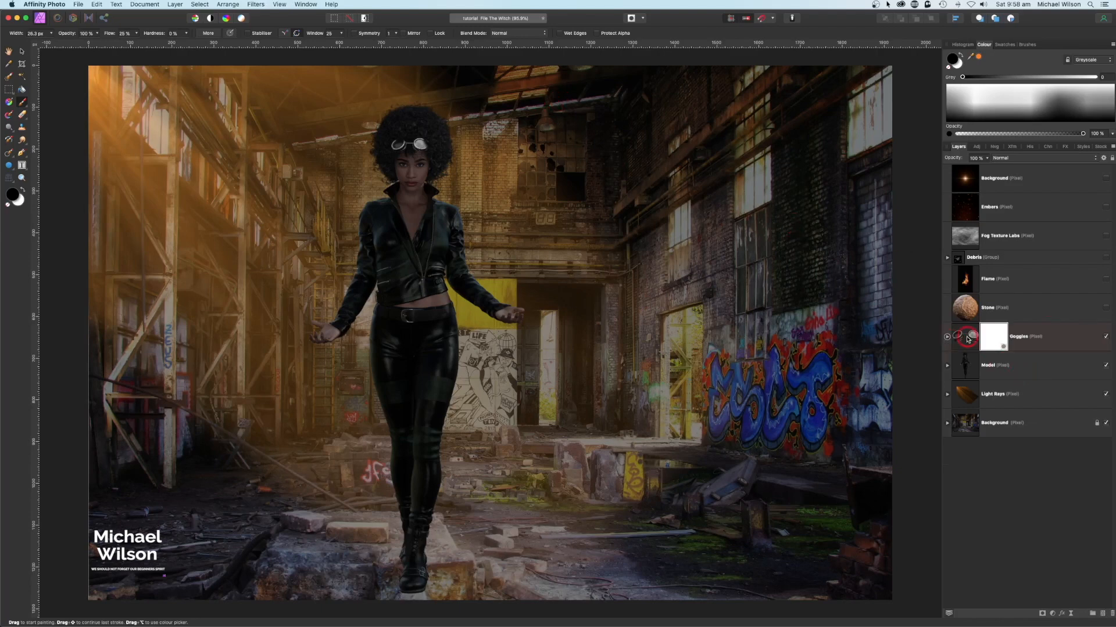
{"action": "left_click", "coordinate": [967, 338]}
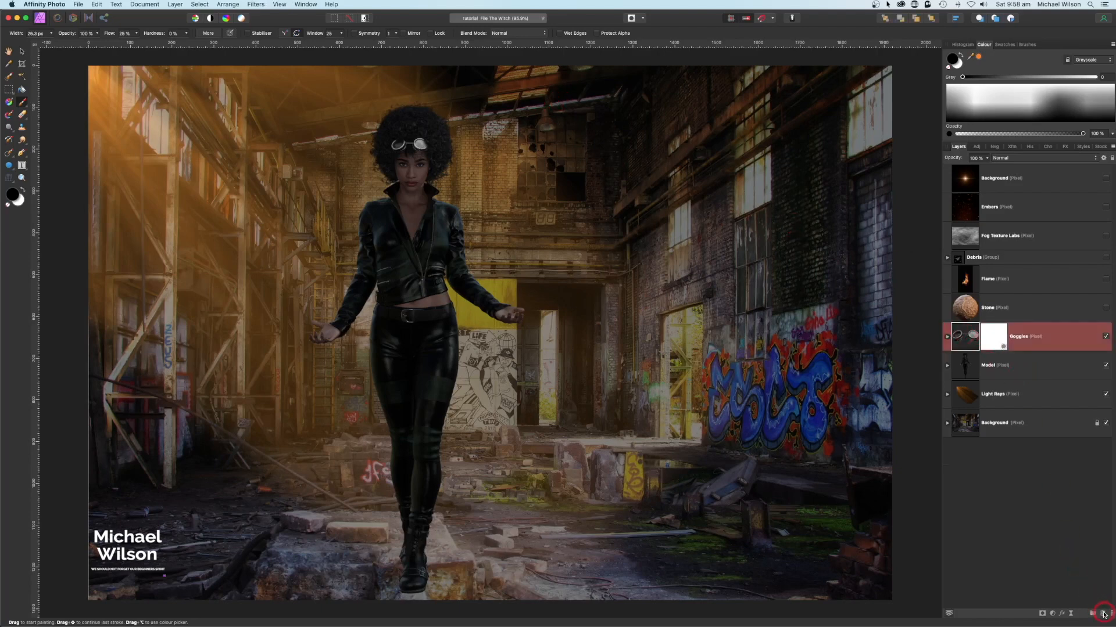
{"action": "left_click", "coordinate": [1103, 614]}
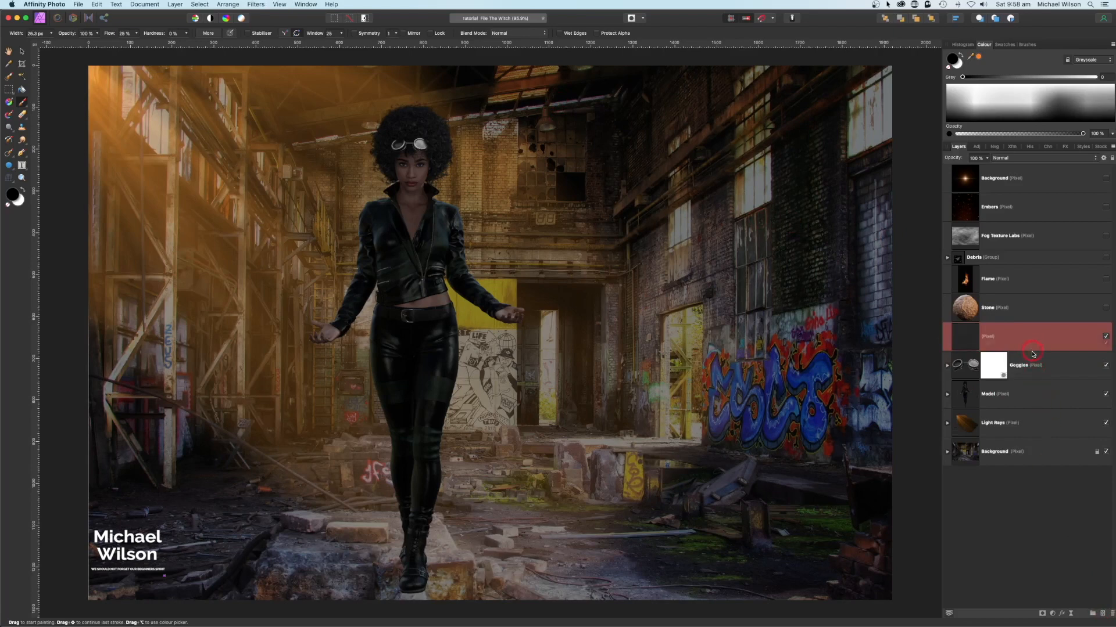
{"action": "left_click_drag", "start_coordinate": [1032, 354], "coordinate": [971, 364]}
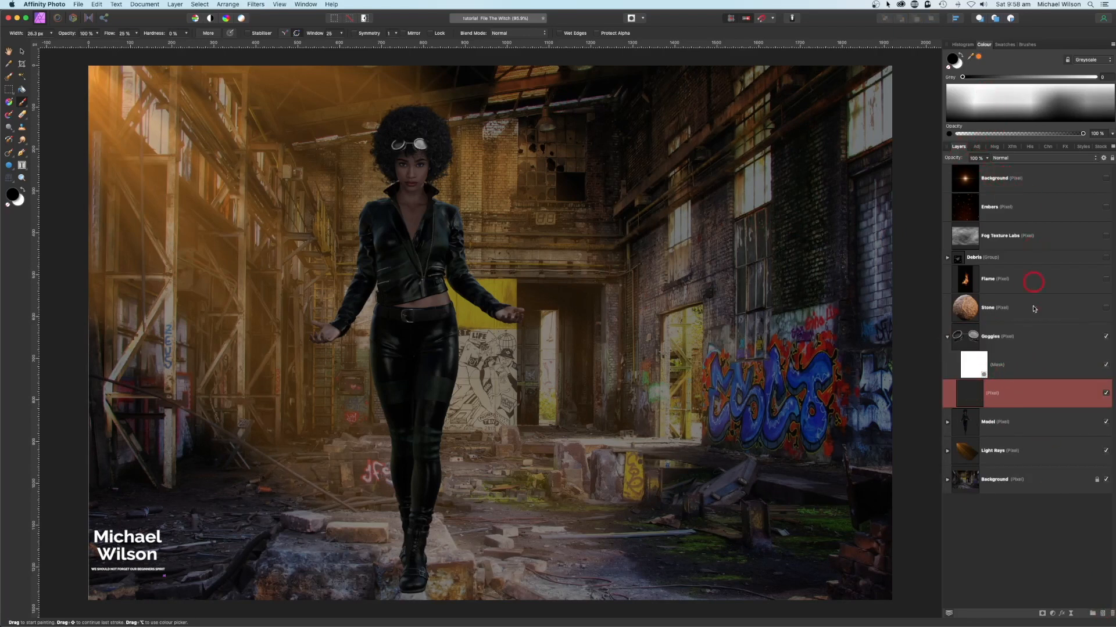
{"action": "left_click", "coordinate": [1007, 159]}
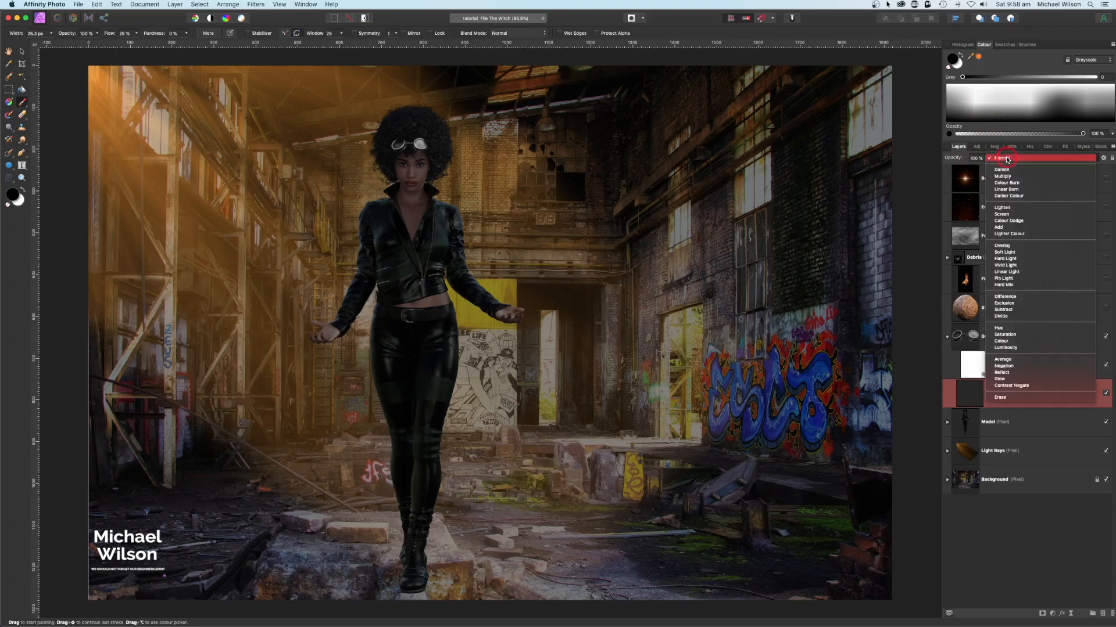
{"action": "left_click", "coordinate": [1004, 252]}
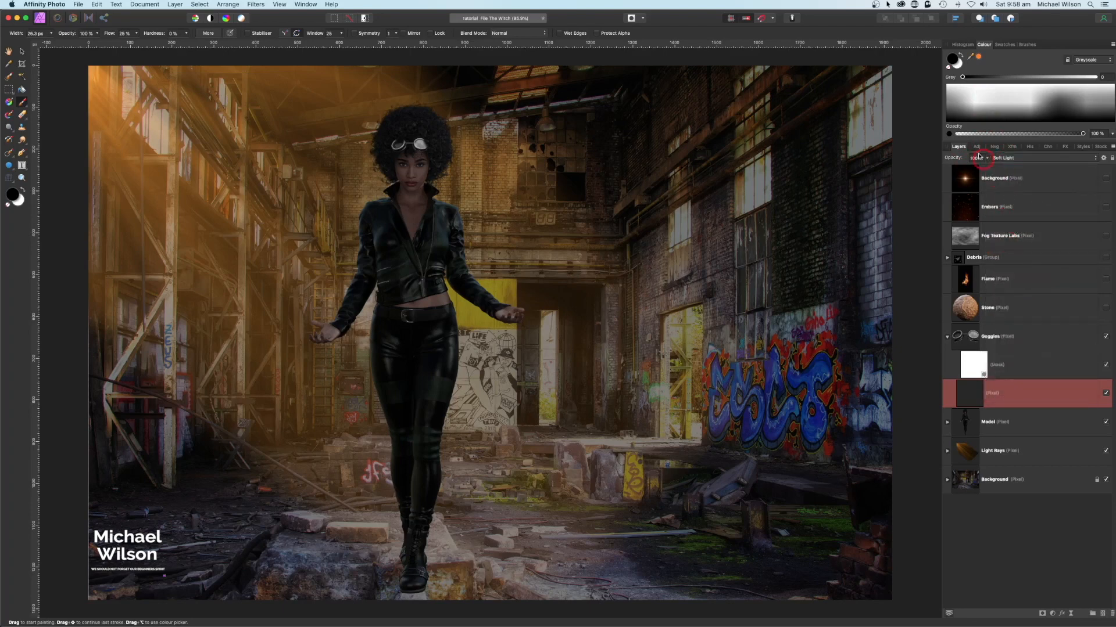
Step: Paint an orange glow over both goggle lenses on the nested Soft Light layer, then collapse the Goggles layer
{"action": "left_click", "coordinate": [978, 58]}
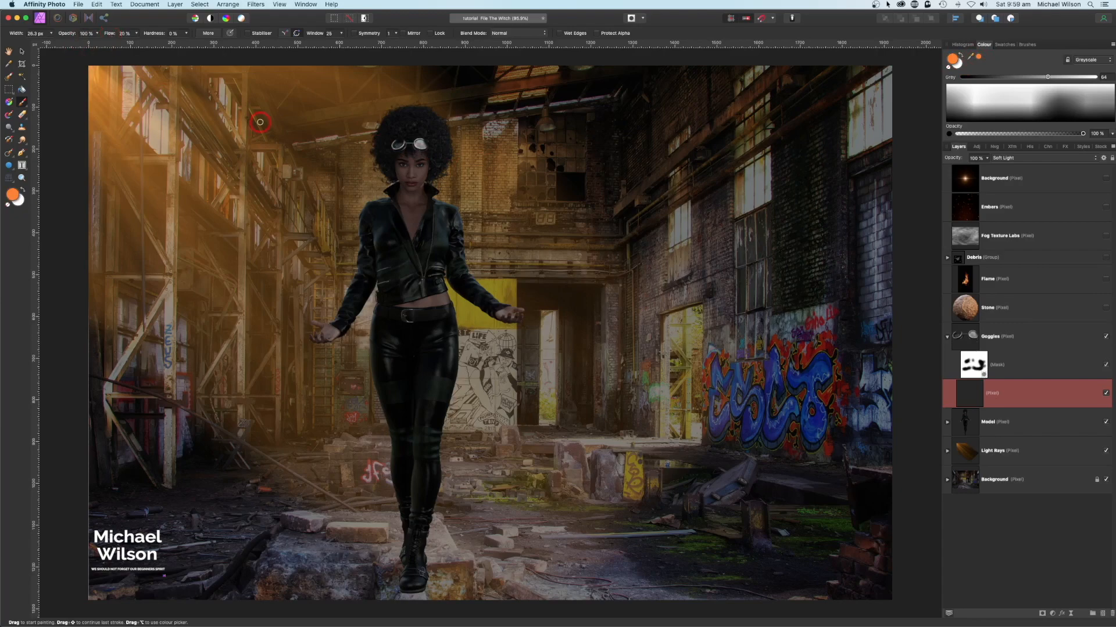
{"action": "key", "text": "super+1"}
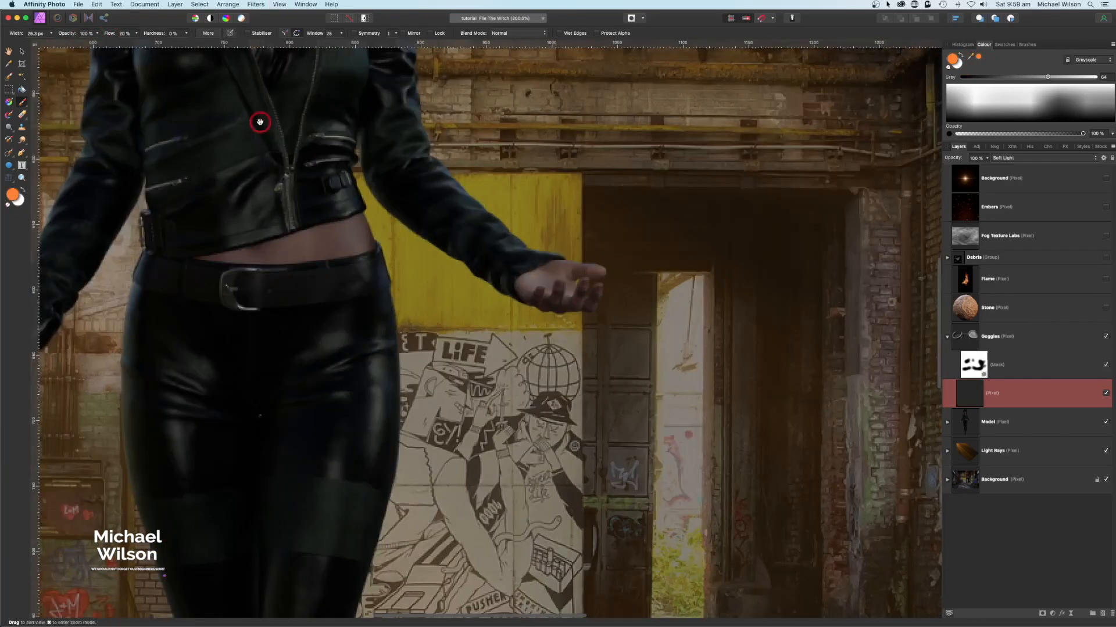
{"action": "left_click_drag", "start_coordinate": [260, 117], "coordinate": [391, 511]}
{"action": "mouse_move", "coordinate": [294, 142]}
{"action": "left_mouse_down"}
{"action": "mouse_move", "coordinate": [302, 202]}
{"action": "mouse_move", "coordinate": [337, 245]}
{"action": "left_mouse_up"}
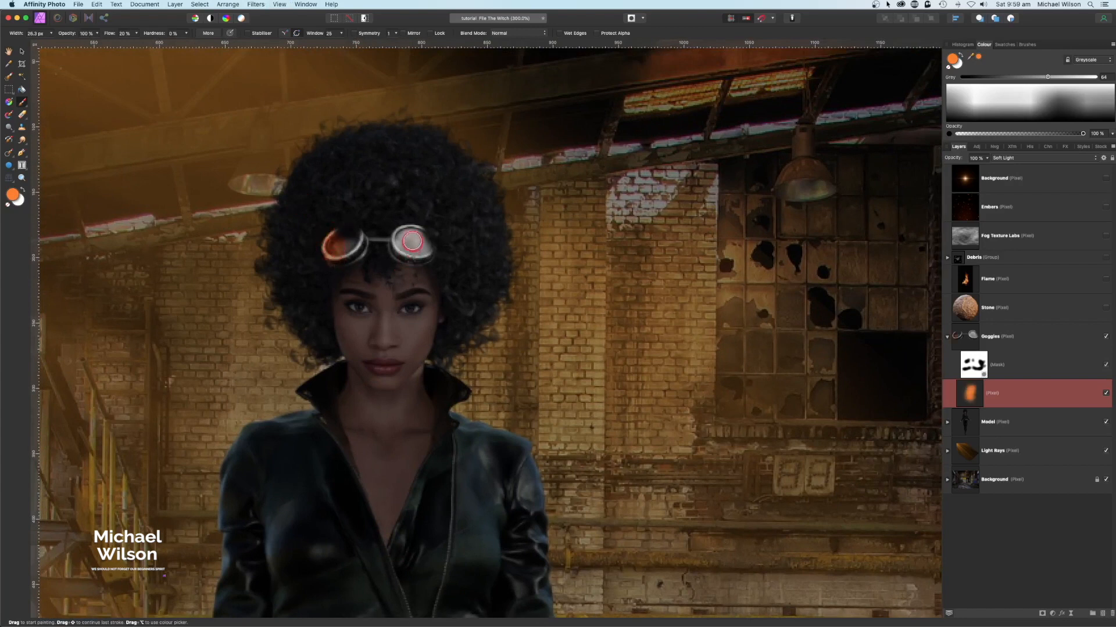
{"action": "mouse_move", "coordinate": [412, 242]}
{"action": "left_mouse_down"}
{"action": "mouse_move", "coordinate": [408, 228]}
{"action": "mouse_move", "coordinate": [397, 250]}
{"action": "mouse_move", "coordinate": [400, 230]}
{"action": "mouse_move", "coordinate": [403, 240]}
{"action": "mouse_move", "coordinate": [332, 230]}
{"action": "mouse_move", "coordinate": [326, 256]}
{"action": "mouse_move", "coordinate": [424, 263]}
{"action": "mouse_move", "coordinate": [349, 234]}
{"action": "mouse_move", "coordinate": [325, 245]}
{"action": "mouse_move", "coordinate": [337, 251]}
{"action": "left_mouse_up"}
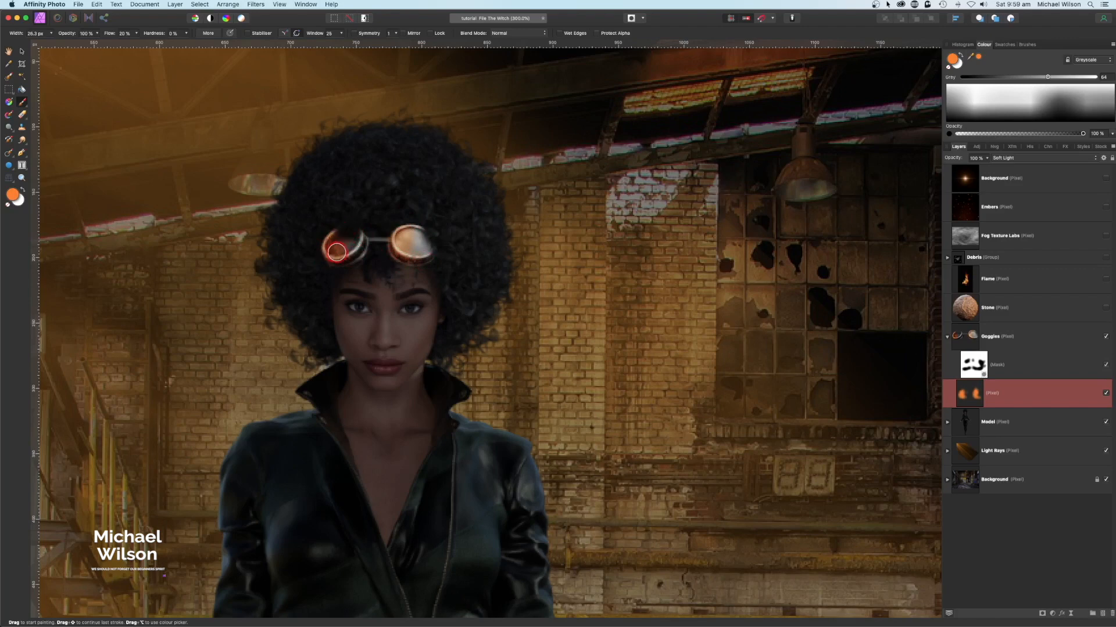
{"action": "key", "text": "super+0"}
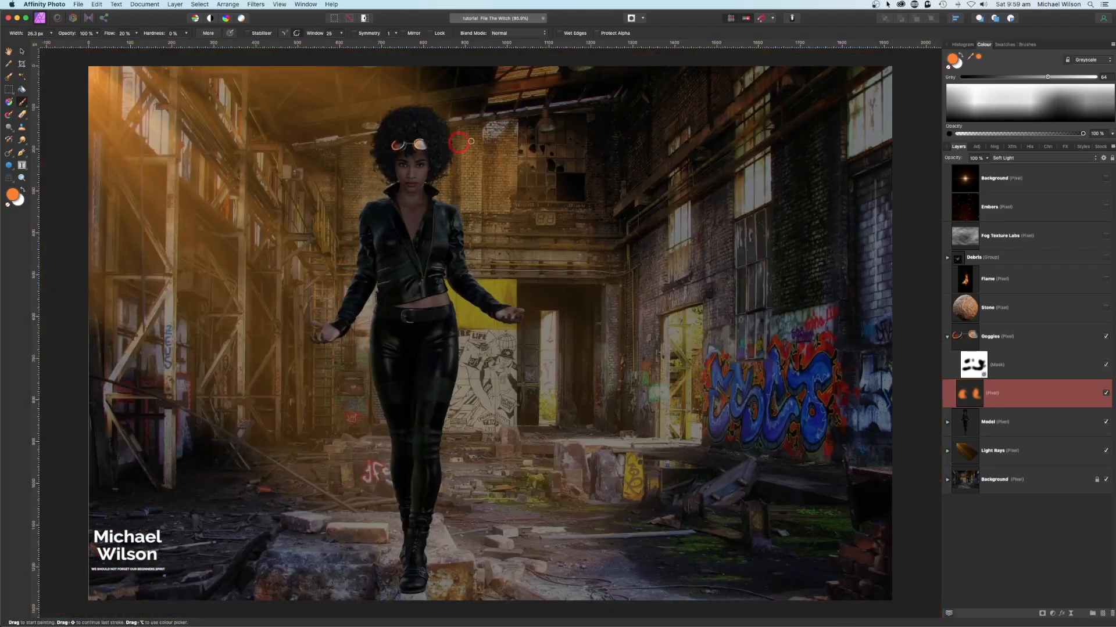
{"action": "left_click", "coordinate": [948, 339]}
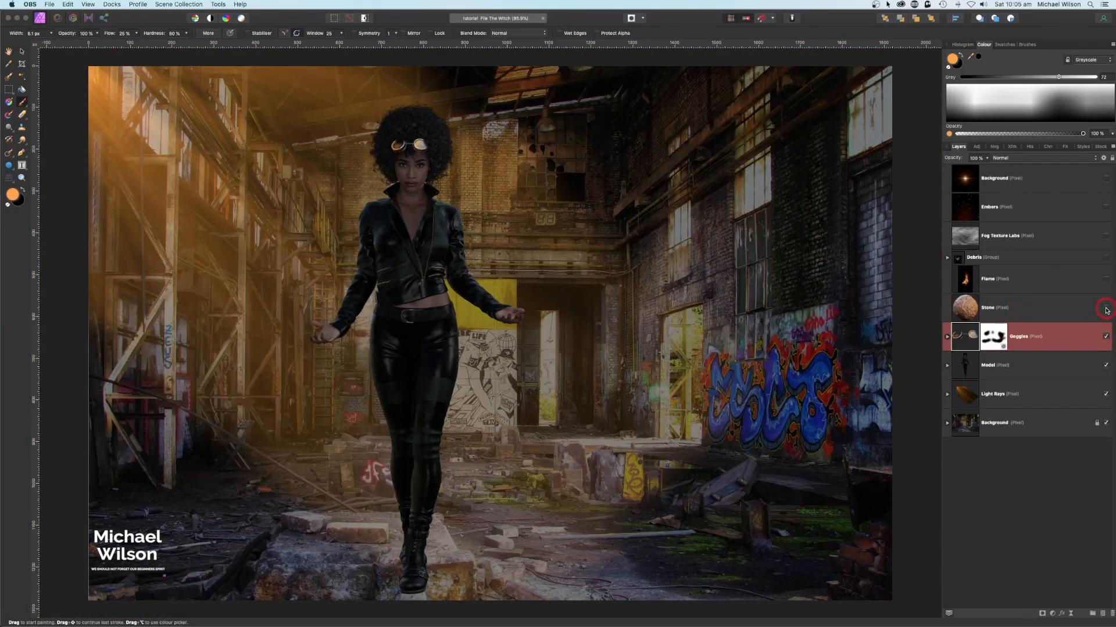
Step: Make the Stone layer visible, scale the stone down and place it on the model's hand beside the yellow panel
{"action": "left_click", "coordinate": [1106, 309]}
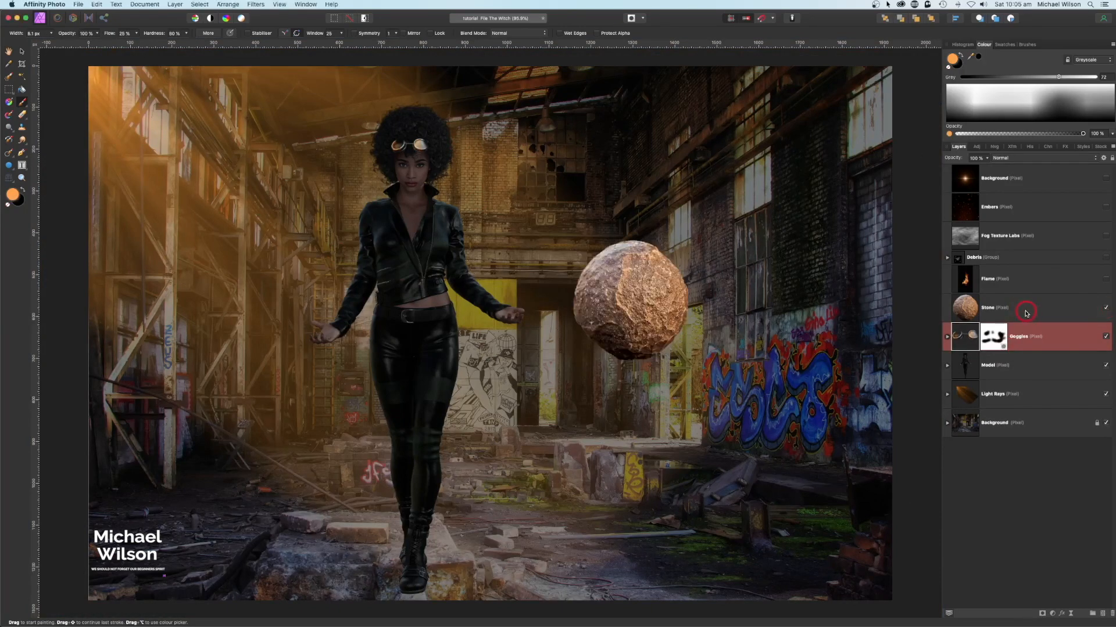
{"action": "left_click", "coordinate": [995, 308]}
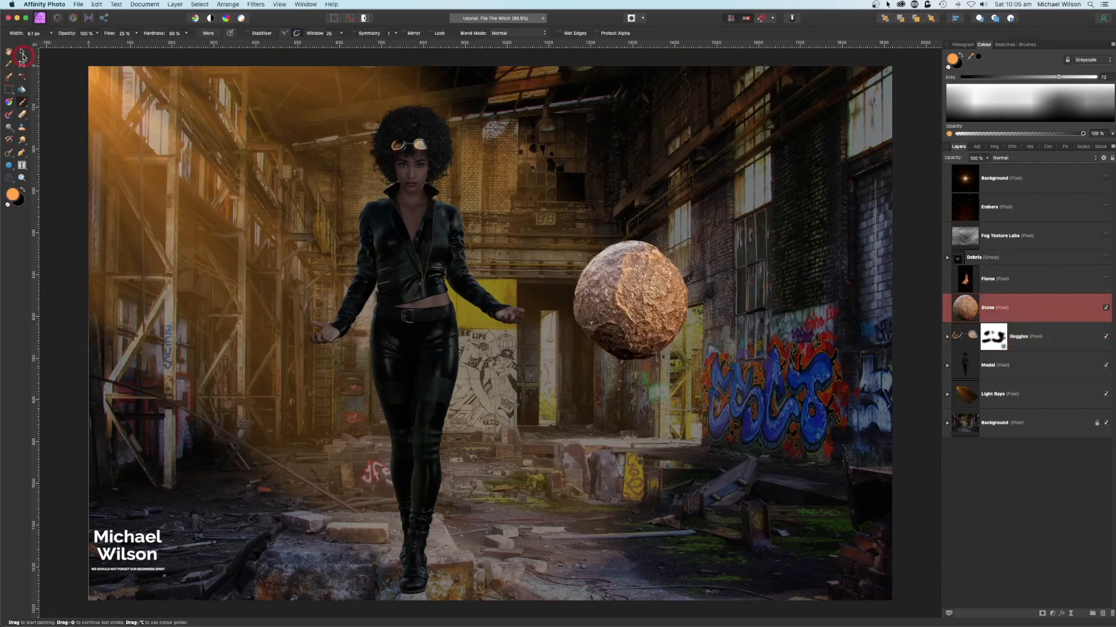
{"action": "left_click", "coordinate": [22, 54]}
{"action": "left_click_drag", "start_coordinate": [570, 239], "coordinate": [516, 302]}
Step: Duplicate the Stone layer and move the copy onto the model's other hand
{"action": "left_click", "coordinate": [945, 302]}
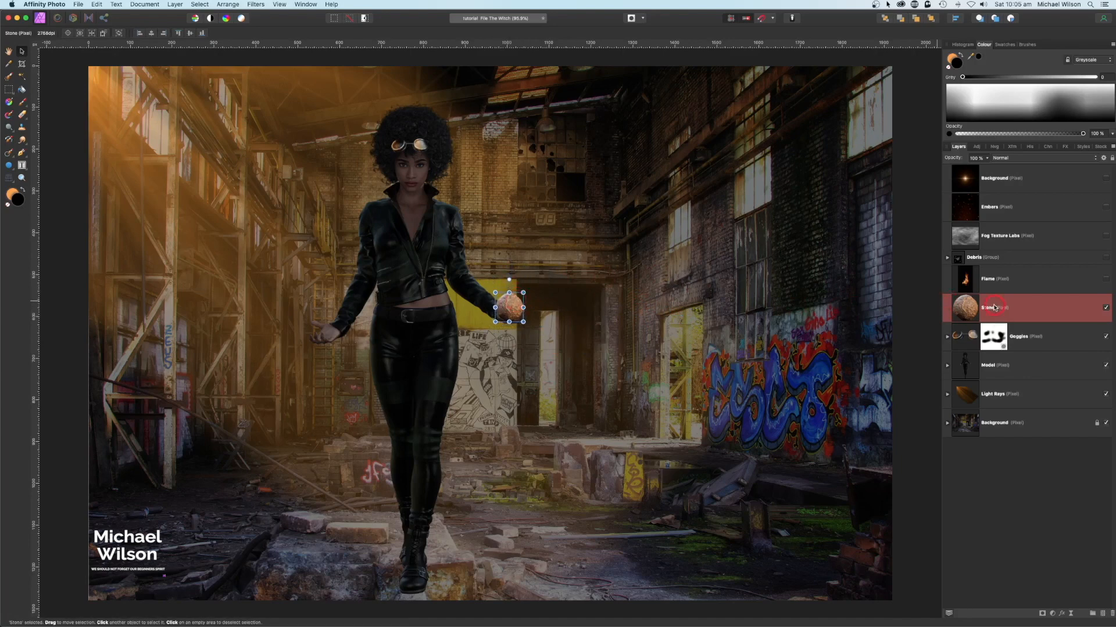
{"action": "key", "text": "super+j"}
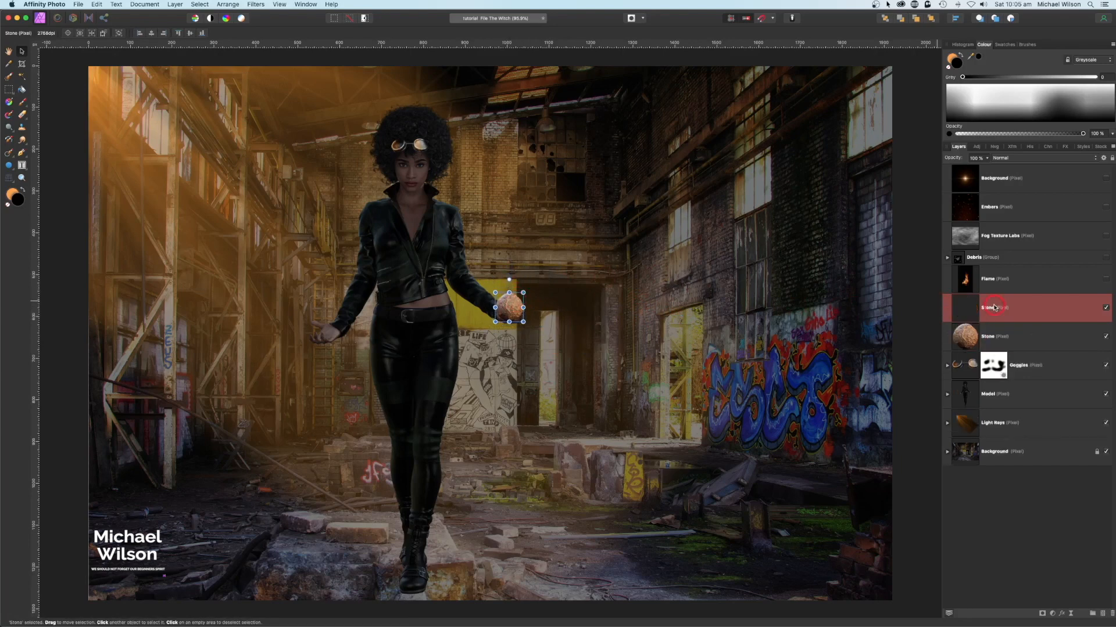
{"action": "left_click_drag", "start_coordinate": [515, 305], "coordinate": [331, 326]}
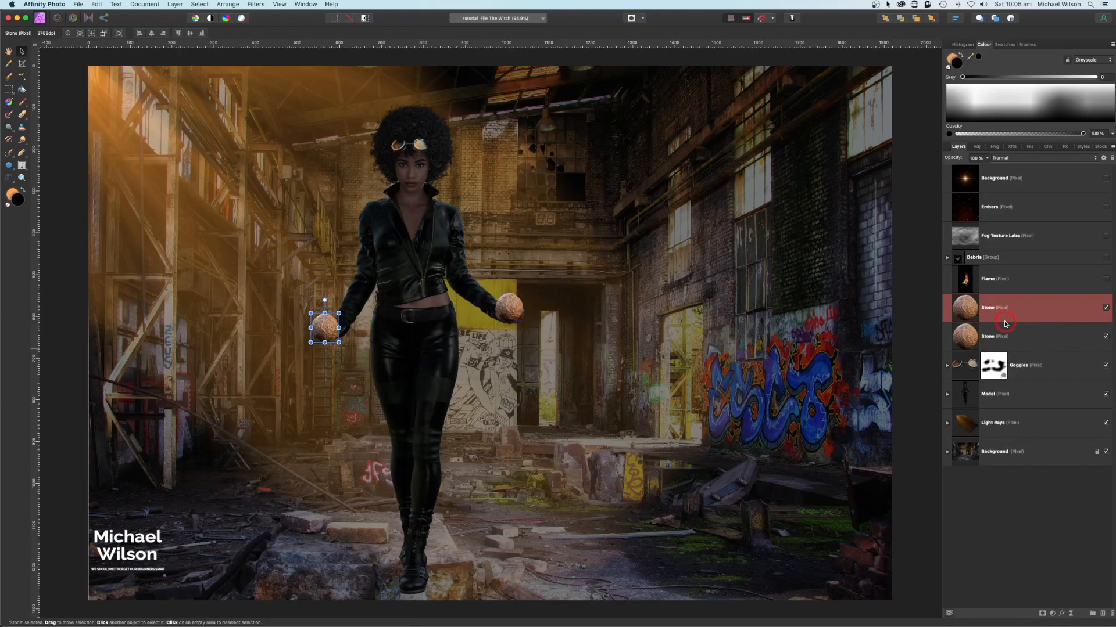
Step: Fine-tune the copied stone's position on the palm of the hand away from the yellow panel and lower its opacity to 68%
{"action": "key", "text": "super+plus"}
{"action": "key", "text": "super+plus"}
{"action": "key", "text": "super+plus"}
{"action": "key", "text": "super+plus"}
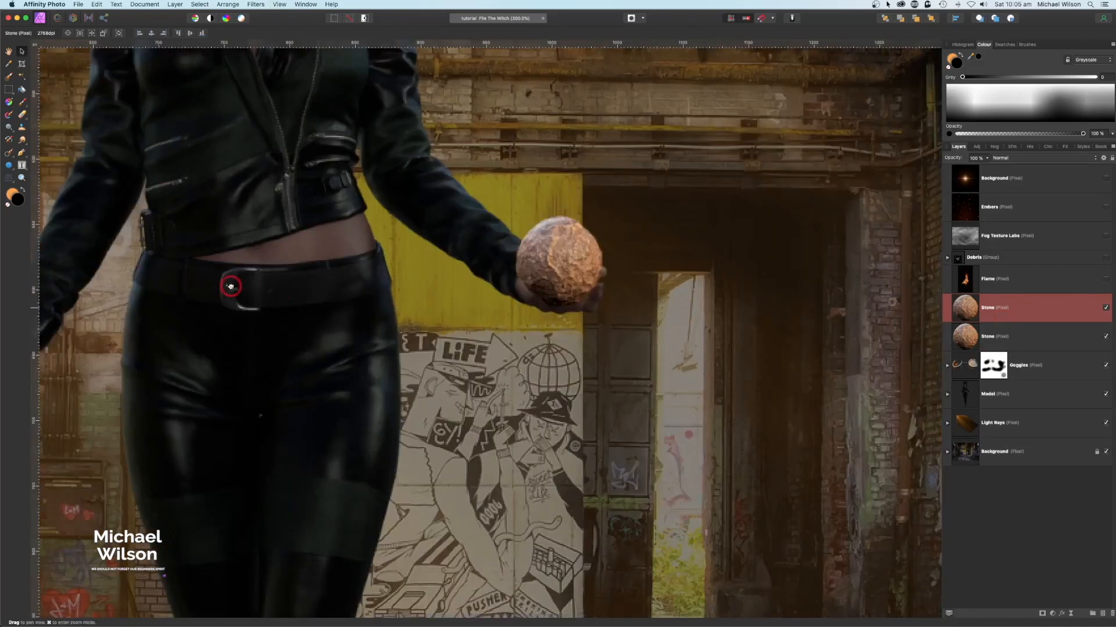
{"action": "left_click_drag", "start_coordinate": [230, 286], "coordinate": [702, 241]}
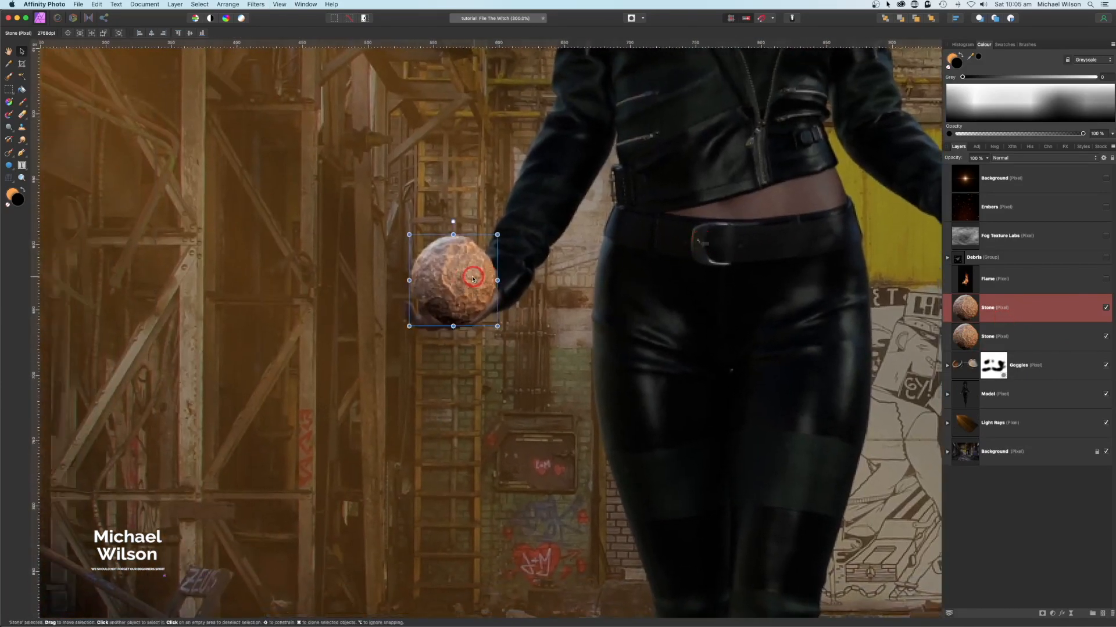
{"action": "left_click_drag", "start_coordinate": [472, 278], "coordinate": [458, 279]}
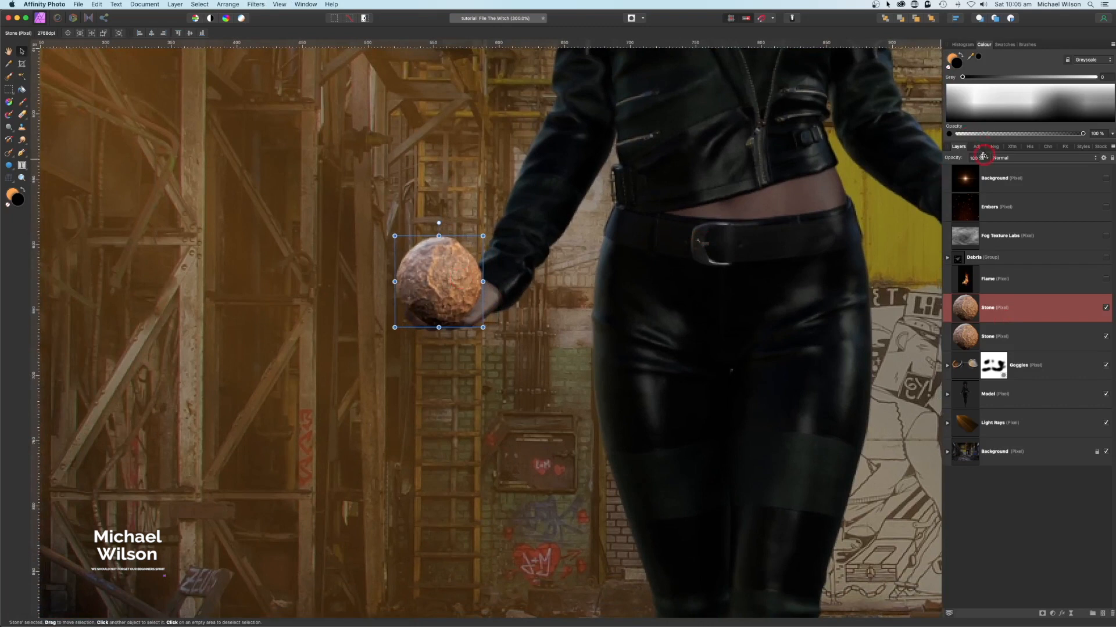
{"action": "left_click_drag", "start_coordinate": [985, 158], "coordinate": [956, 168]}
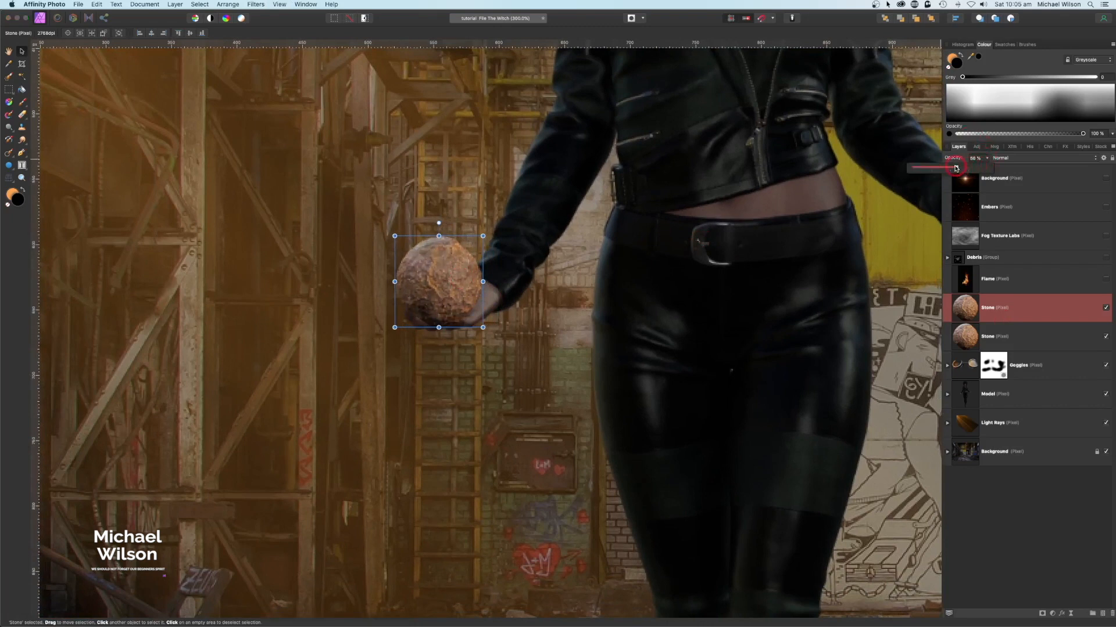
Step: Add a mask to the upper Stone layer and paint black on it where the fingers should overlap the stone
{"action": "left_click", "coordinate": [998, 308]}
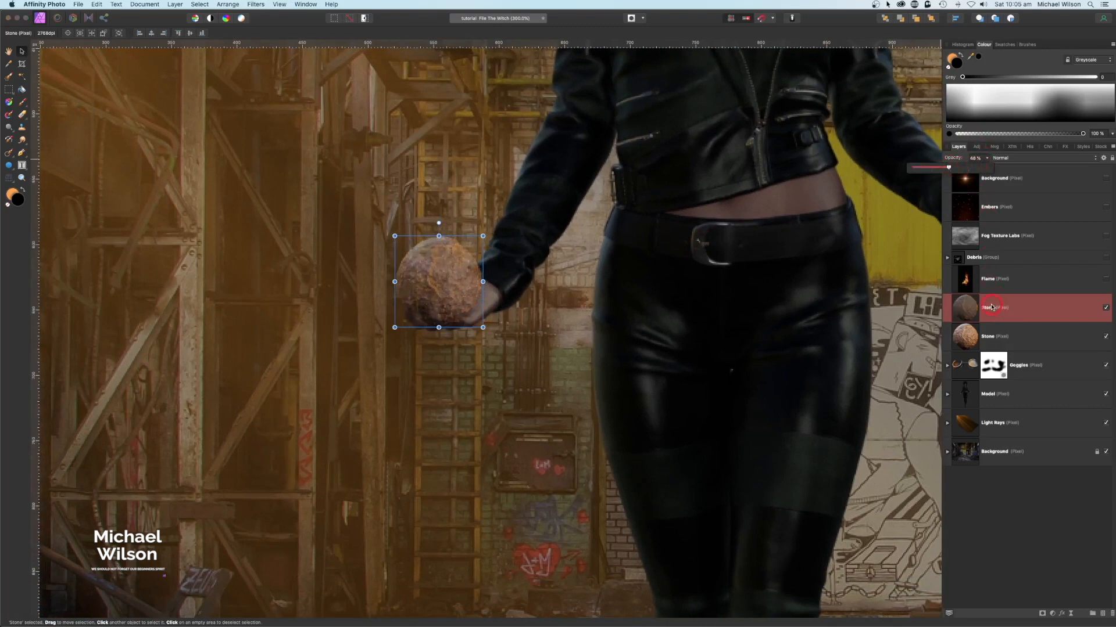
{"action": "left_click", "coordinate": [1042, 614]}
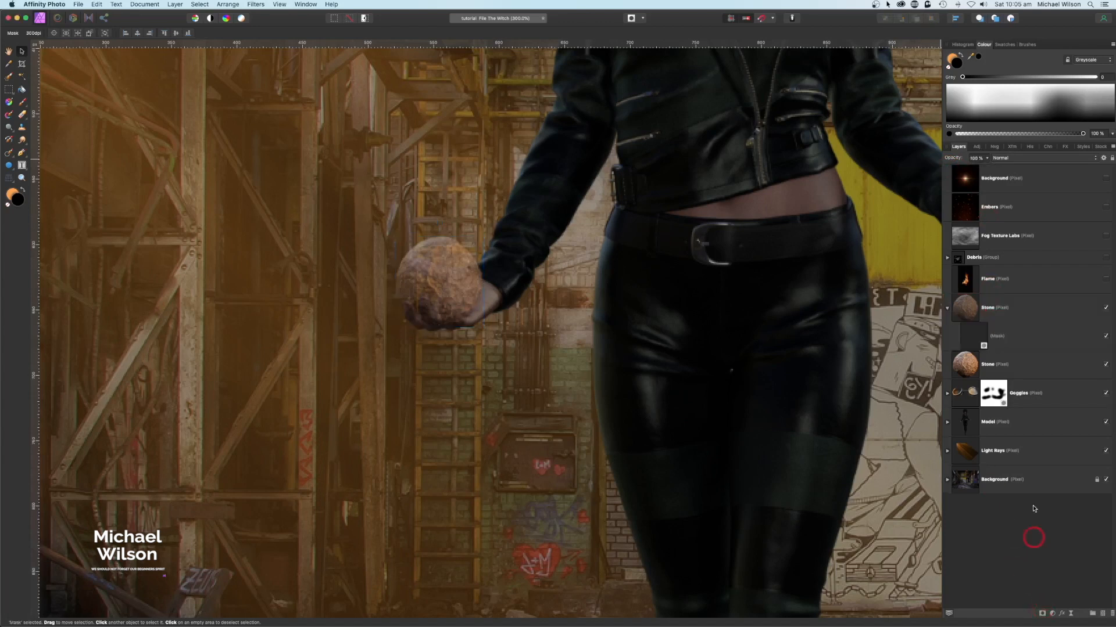
{"action": "left_click", "coordinate": [968, 334]}
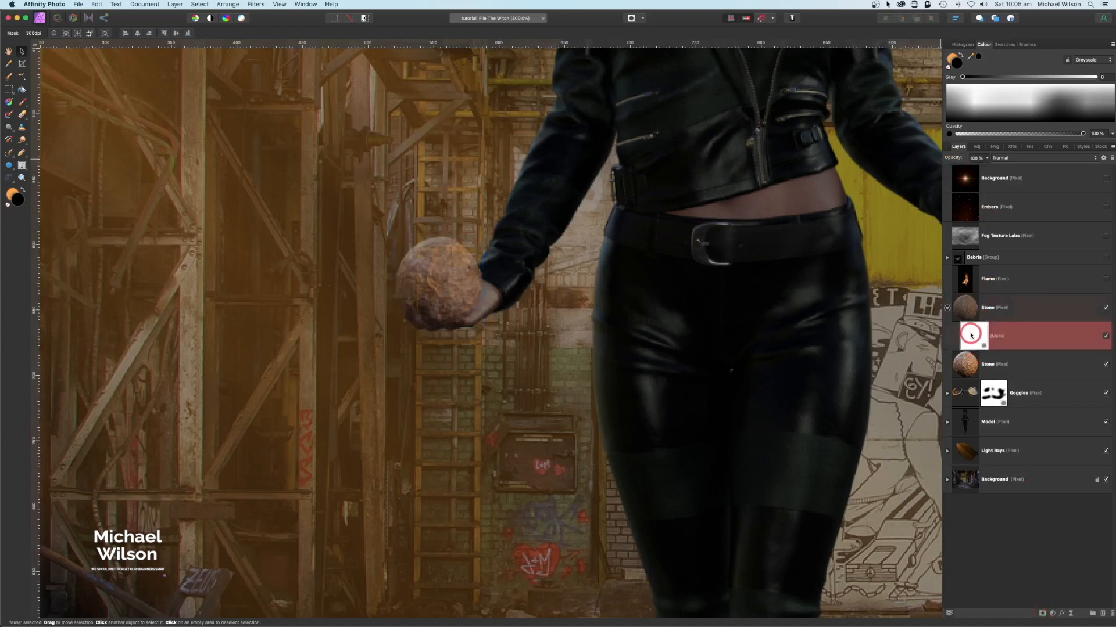
{"action": "left_click", "coordinate": [23, 105]}
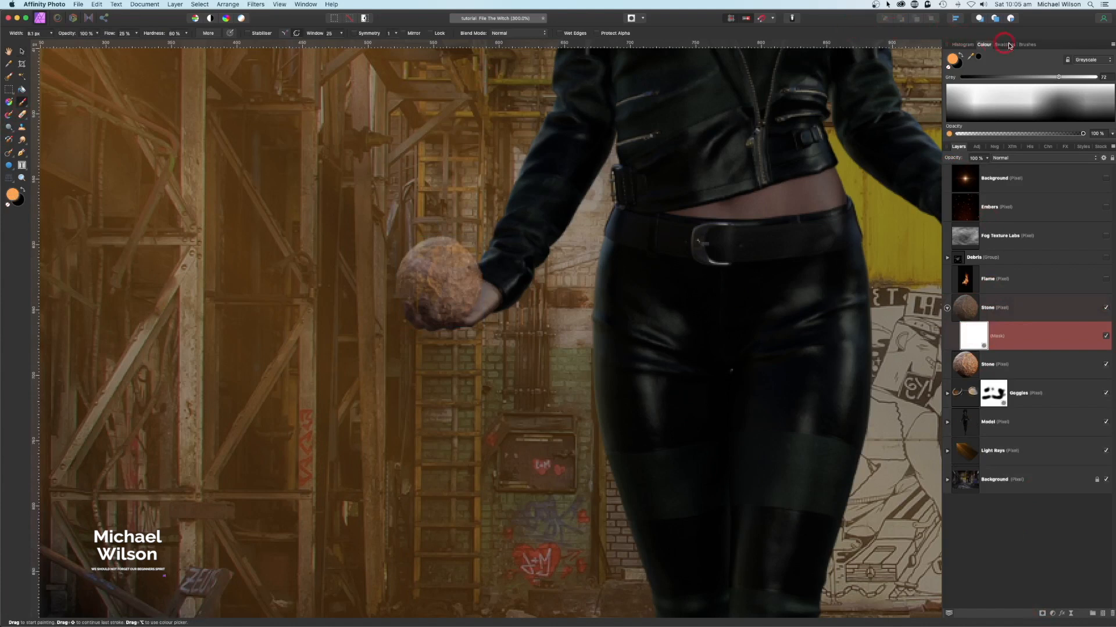
{"action": "left_click", "coordinate": [959, 59]}
{"action": "left_click", "coordinate": [961, 58]}
{"action": "left_click", "coordinate": [82, 56]}
{"action": "left_click", "coordinate": [409, 309]}
{"action": "mouse_move", "coordinate": [411, 311]}
{"action": "left_mouse_down"}
{"action": "mouse_move", "coordinate": [429, 324]}
{"action": "mouse_move", "coordinate": [423, 316]}
{"action": "mouse_move", "coordinate": [445, 309]}
{"action": "mouse_move", "coordinate": [409, 310]}
{"action": "mouse_move", "coordinate": [450, 315]}
{"action": "left_mouse_up"}
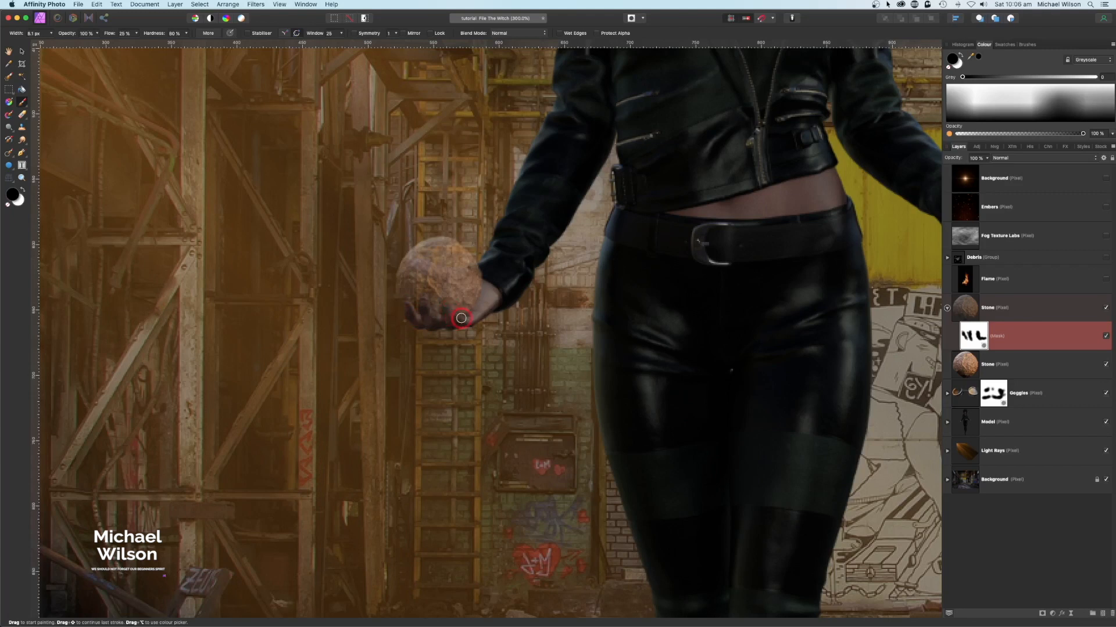
Step: Restore the upper Stone layer's opacity to 100%, refine its mask with white around the fingers, and collapse the layer
{"action": "left_click", "coordinate": [1032, 312]}
{"action": "left_click_drag", "start_coordinate": [991, 159], "coordinate": [1024, 167]}
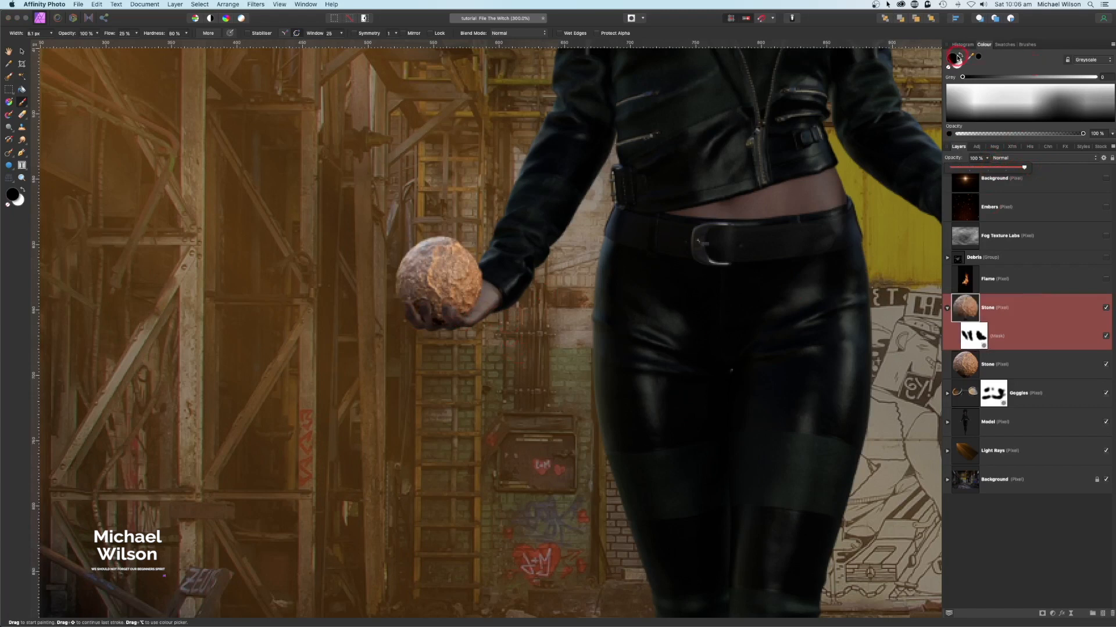
{"action": "left_click", "coordinate": [954, 59]}
{"action": "left_click", "coordinate": [974, 340]}
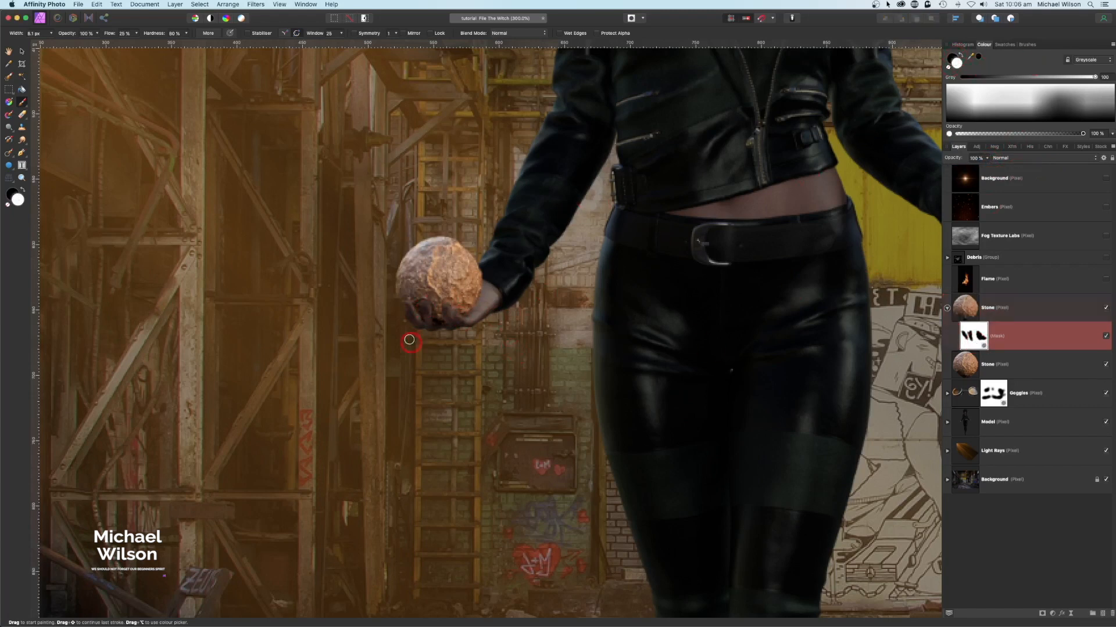
{"action": "mouse_move", "coordinate": [439, 289]}
{"action": "left_mouse_down"}
{"action": "mouse_move", "coordinate": [459, 303]}
{"action": "mouse_move", "coordinate": [424, 293]}
{"action": "mouse_move", "coordinate": [415, 302]}
{"action": "mouse_move", "coordinate": [434, 309]}
{"action": "mouse_move", "coordinate": [429, 291]}
{"action": "mouse_move", "coordinate": [398, 302]}
{"action": "mouse_move", "coordinate": [408, 288]}
{"action": "mouse_move", "coordinate": [429, 306]}
{"action": "left_mouse_up"}
{"action": "left_click", "coordinate": [947, 308]}
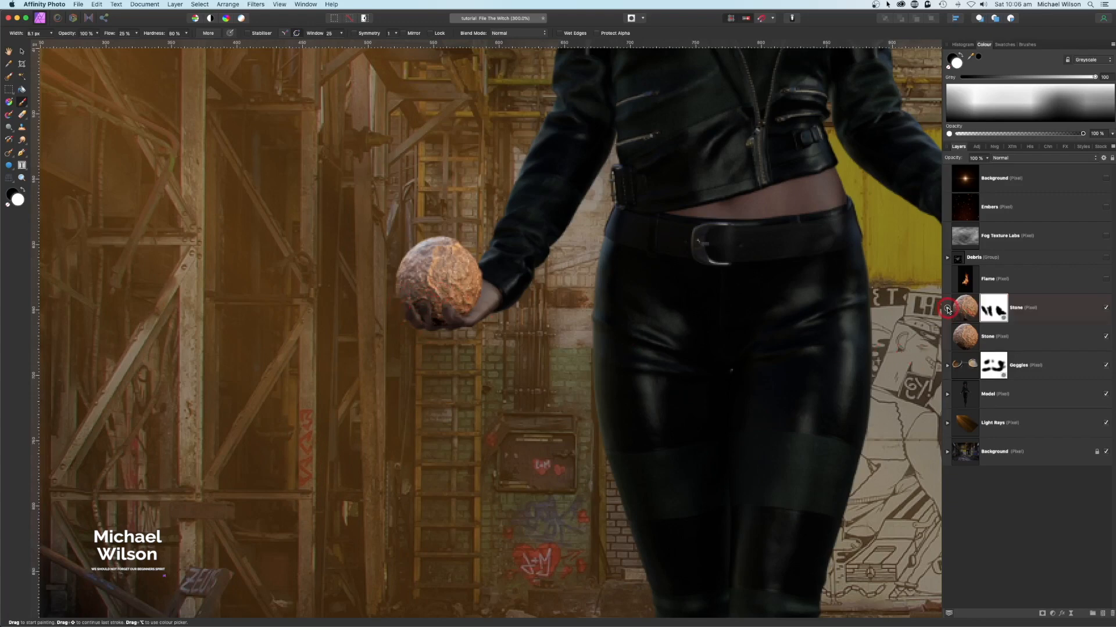
Step: Lower the opacity of the stone beside the yellow panel and add a mask to its layer
{"action": "left_click_drag", "start_coordinate": [806, 293], "coordinate": [428, 302]}
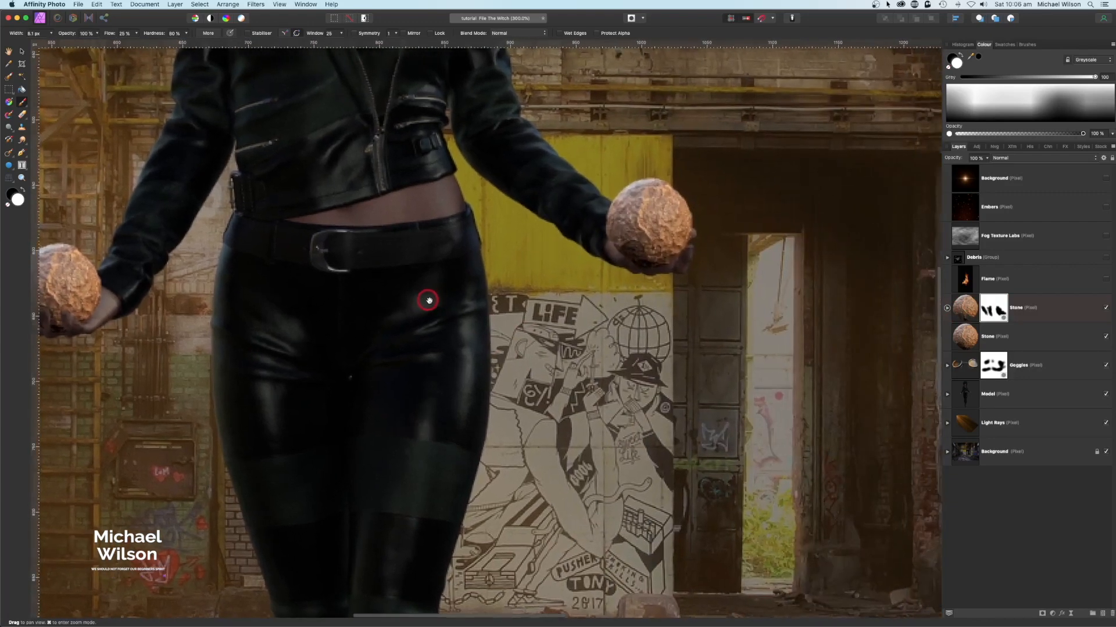
{"action": "left_click", "coordinate": [1023, 336]}
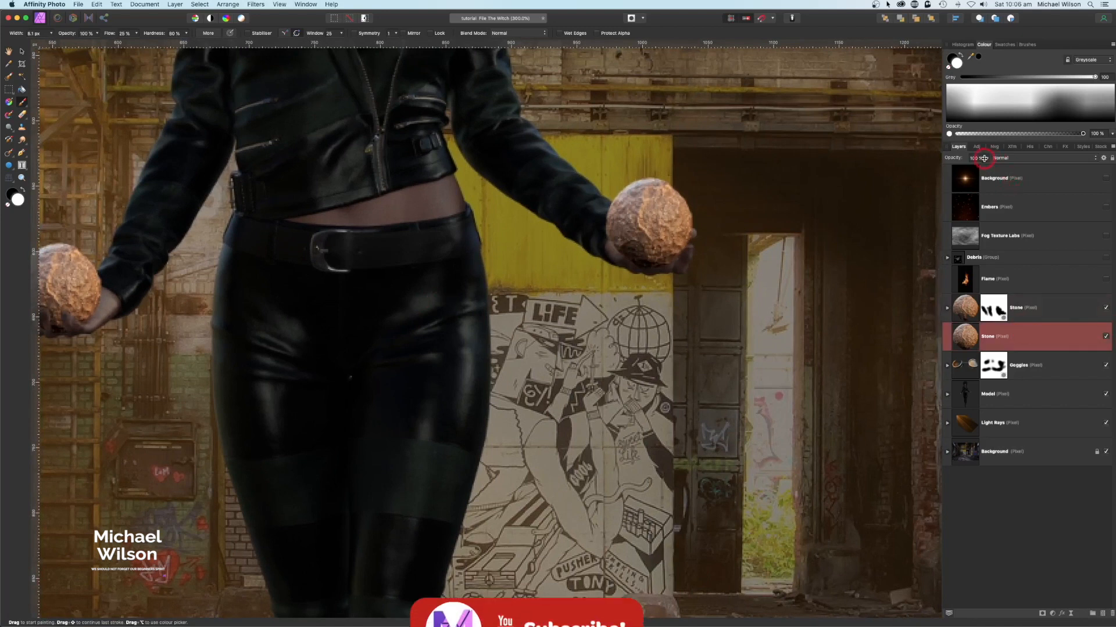
{"action": "left_click_drag", "start_coordinate": [986, 158], "coordinate": [959, 169]}
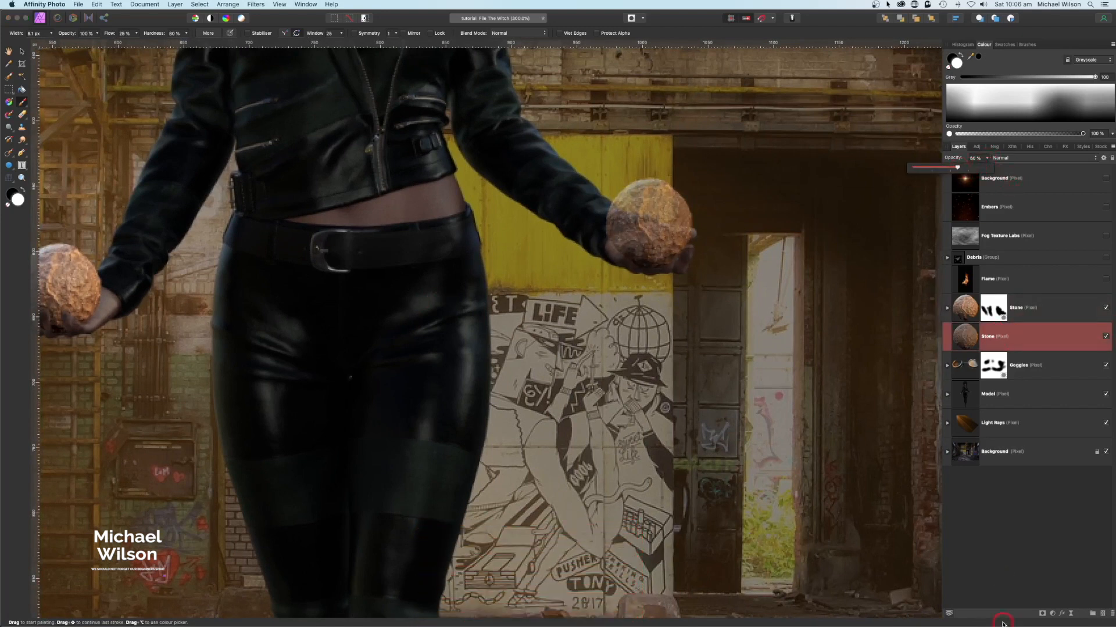
{"action": "left_click", "coordinate": [1040, 614]}
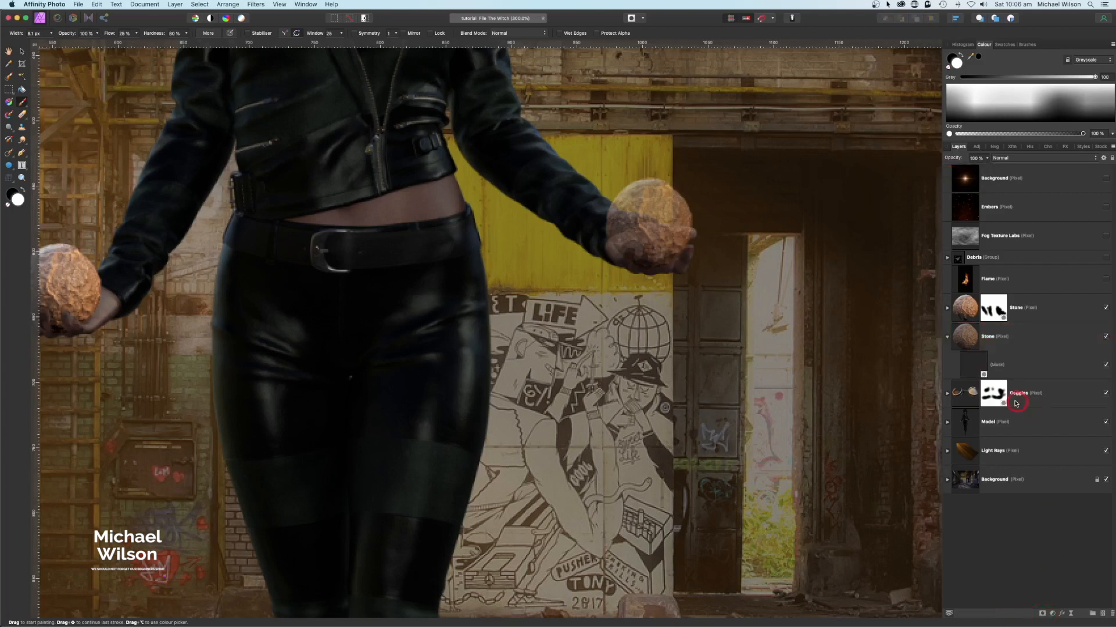
{"action": "left_click", "coordinate": [979, 366]}
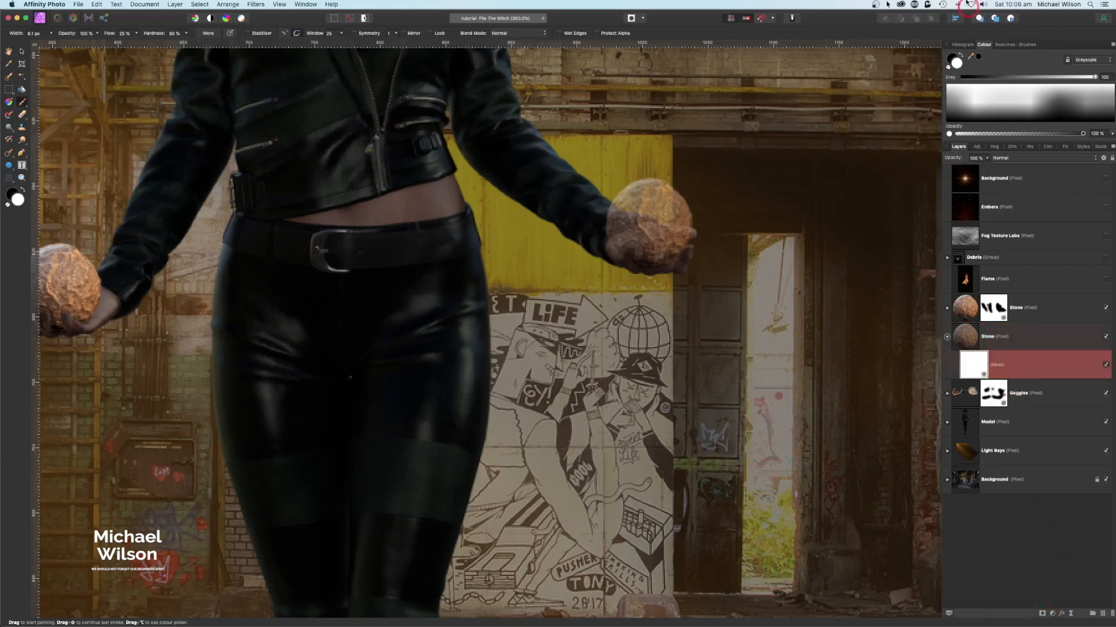
Step: Paint black on the lower Stone layer's mask to uncover the fingers, and restore the stone's opacity to 100%
{"action": "left_click", "coordinate": [960, 56]}
{"action": "mouse_move", "coordinate": [679, 221]}
{"action": "left_mouse_down"}
{"action": "mouse_move", "coordinate": [647, 261]}
{"action": "mouse_move", "coordinate": [627, 257]}
{"action": "mouse_move", "coordinate": [669, 263]}
{"action": "mouse_move", "coordinate": [619, 256]}
{"action": "left_mouse_up"}
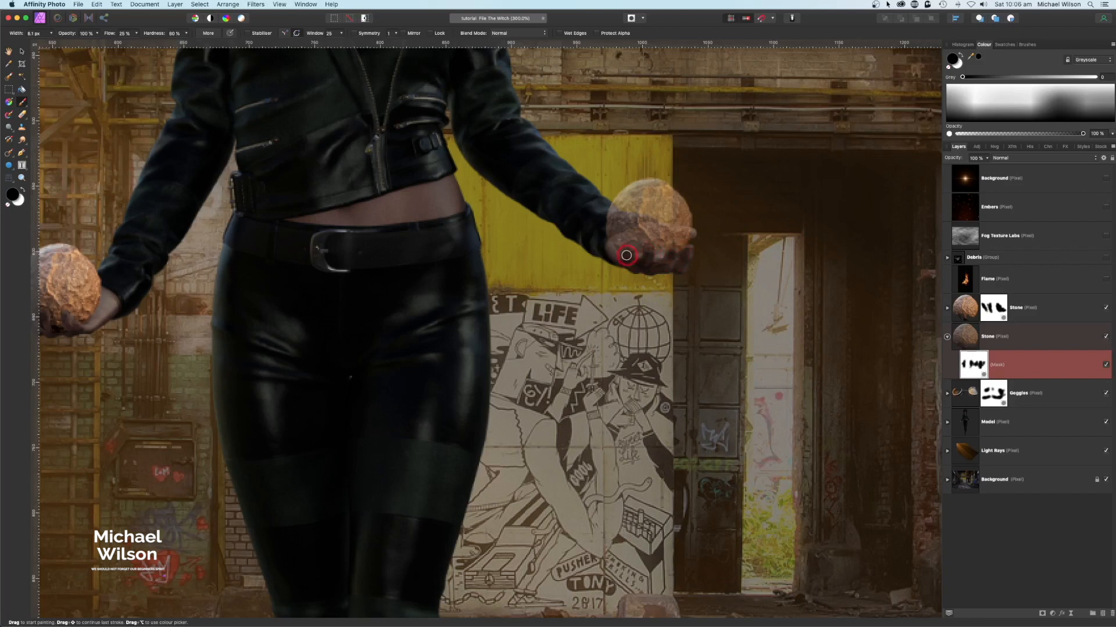
{"action": "left_click", "coordinate": [965, 337]}
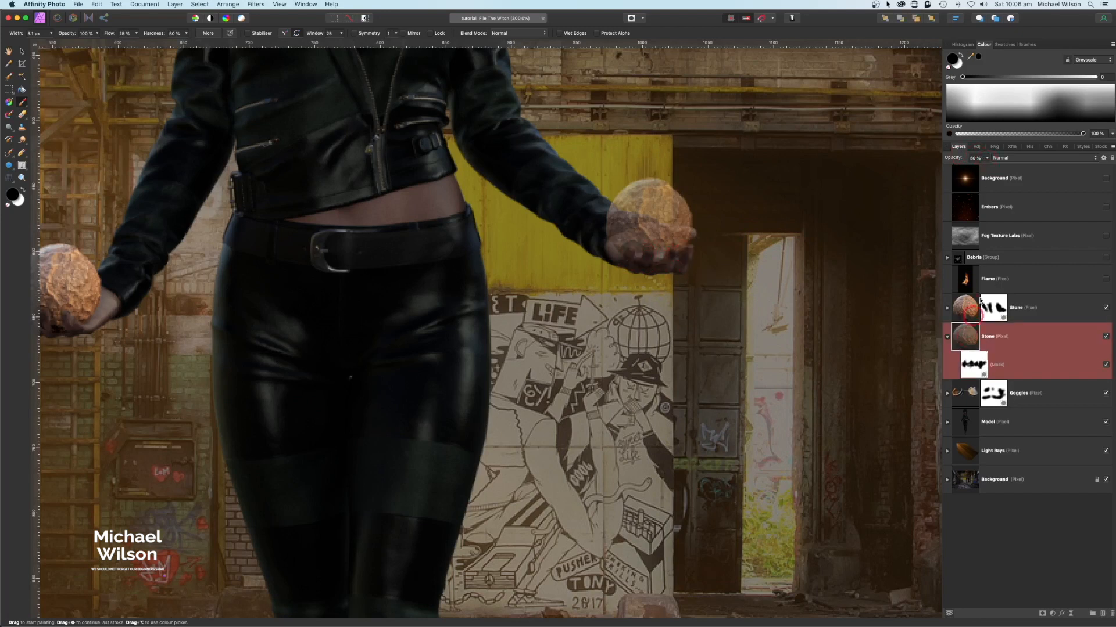
{"action": "left_click", "coordinate": [987, 160]}
{"action": "left_click_drag", "start_coordinate": [987, 168], "coordinate": [1048, 171]}
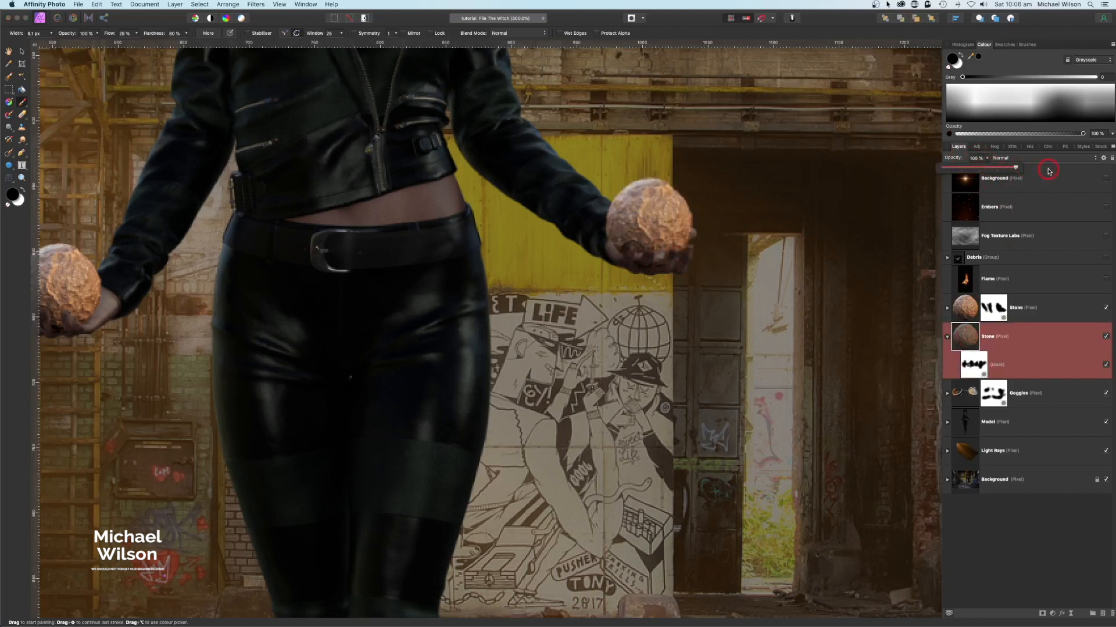
{"action": "key", "text": "Escape"}
Step: Refine the lower Stone layer's mask around the fingers with a 4.2 px white brush, and collapse the layer
{"action": "key", "text": "x"}
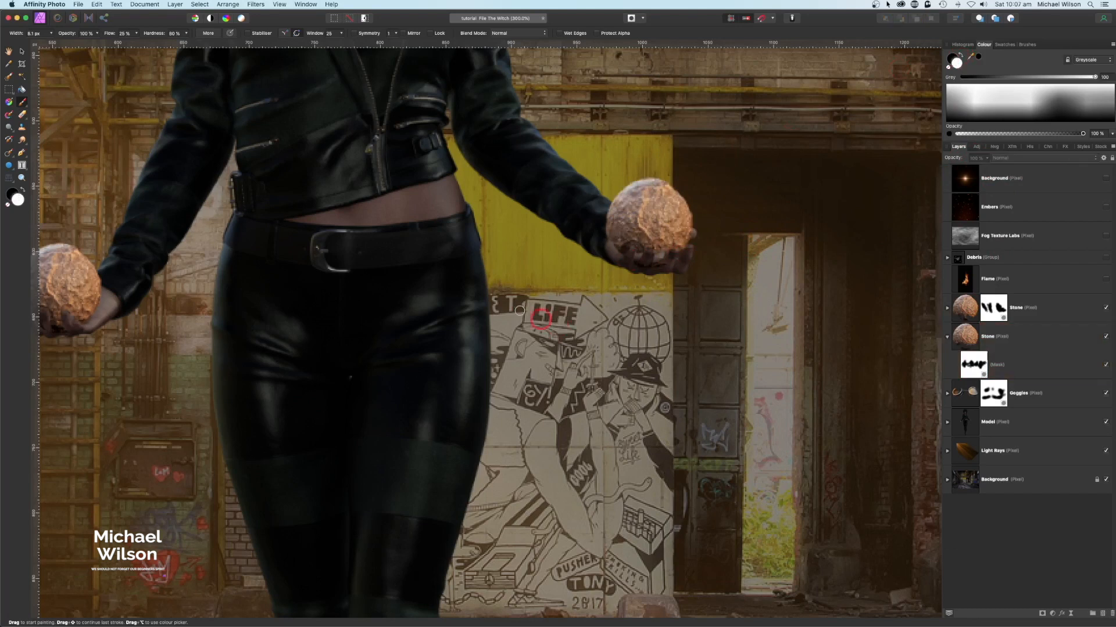
{"action": "key", "text": "bracketleft"}
{"action": "key", "text": "bracketleft"}
{"action": "key", "text": "bracketleft"}
{"action": "key", "text": "bracketleft"}
{"action": "left_click_drag", "start_coordinate": [672, 250], "coordinate": [666, 238]}
{"action": "left_click", "coordinate": [971, 363]}
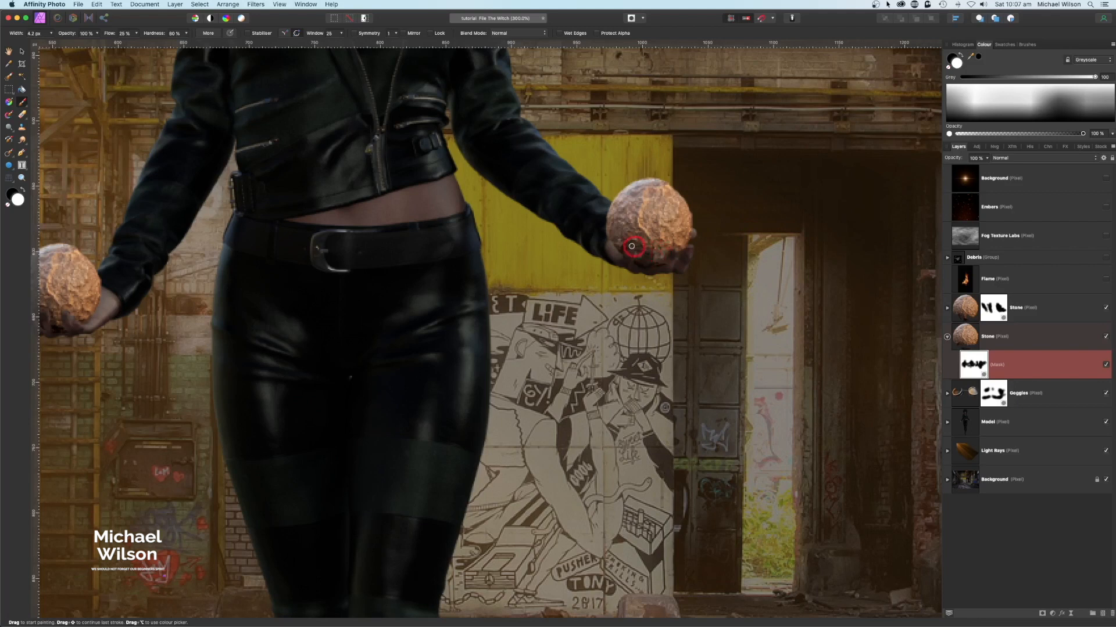
{"action": "mouse_move", "coordinate": [621, 250]}
{"action": "left_mouse_down"}
{"action": "mouse_move", "coordinate": [703, 238]}
{"action": "mouse_move", "coordinate": [723, 301]}
{"action": "mouse_move", "coordinate": [665, 252]}
{"action": "left_mouse_up"}
{"action": "key", "text": "super+0"}
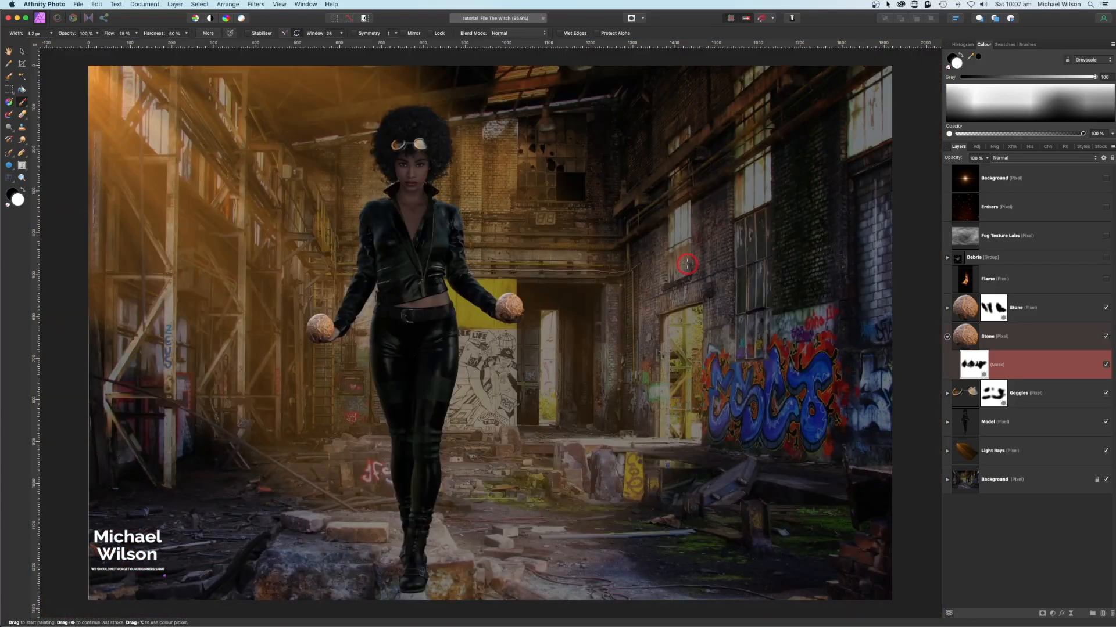
{"action": "left_click", "coordinate": [947, 337]}
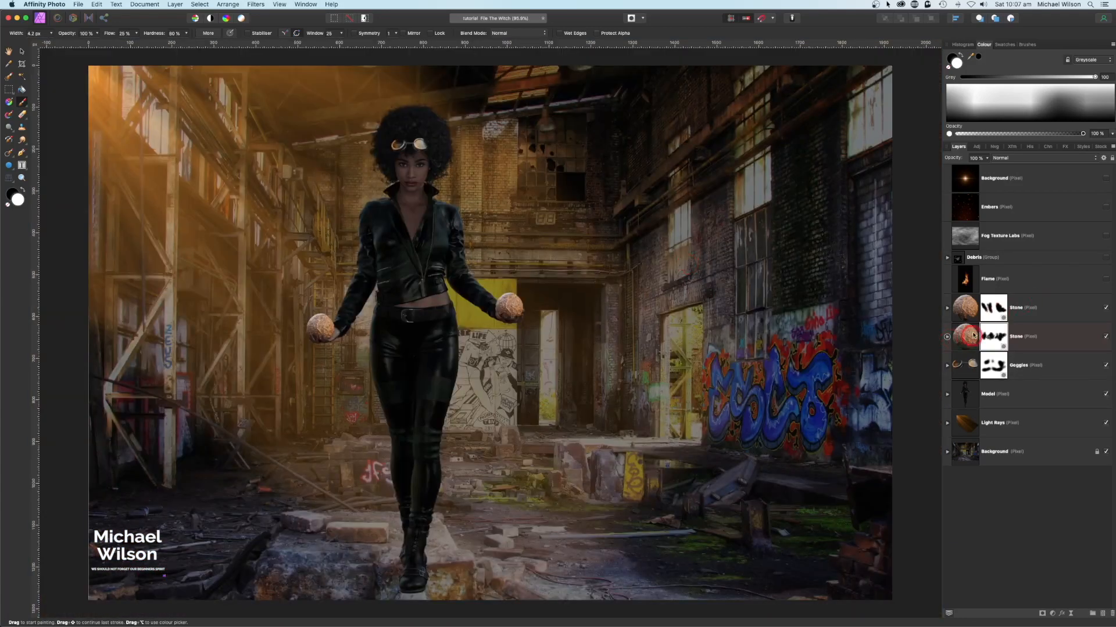
Step: Make the Flame layer visible and set its blend mode to Screen
{"action": "left_click", "coordinate": [1015, 277]}
{"action": "left_click", "coordinate": [1106, 279]}
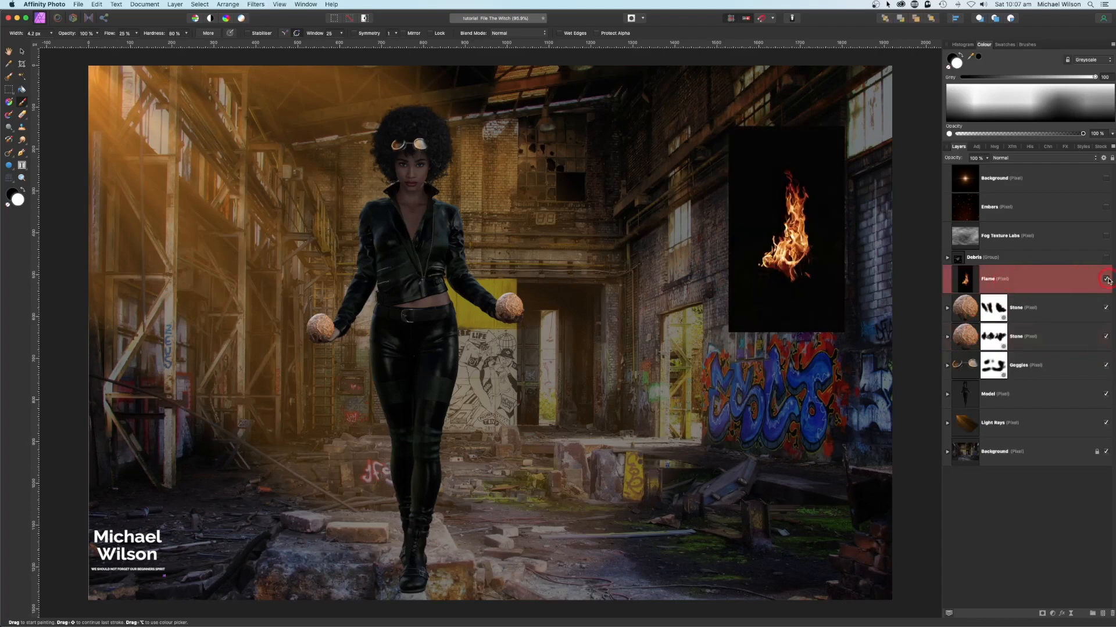
{"action": "left_click", "coordinate": [1025, 159]}
{"action": "left_click", "coordinate": [1013, 215]}
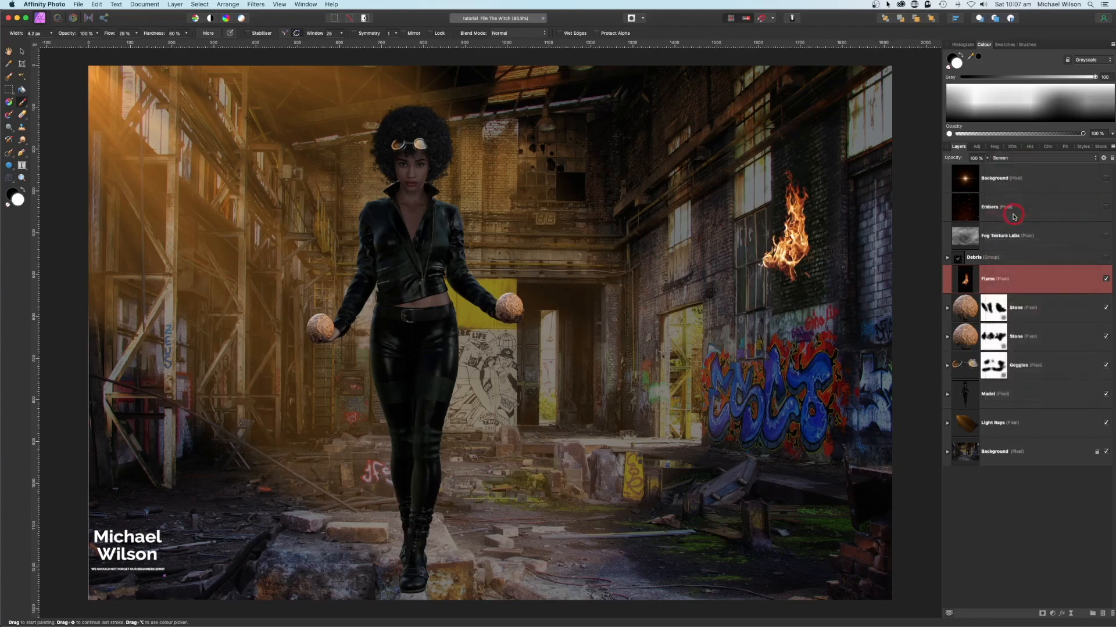
Step: In the Flame layer's blend options, lower the dark end of the source layer range to 0% output
{"action": "left_click", "coordinate": [1103, 158]}
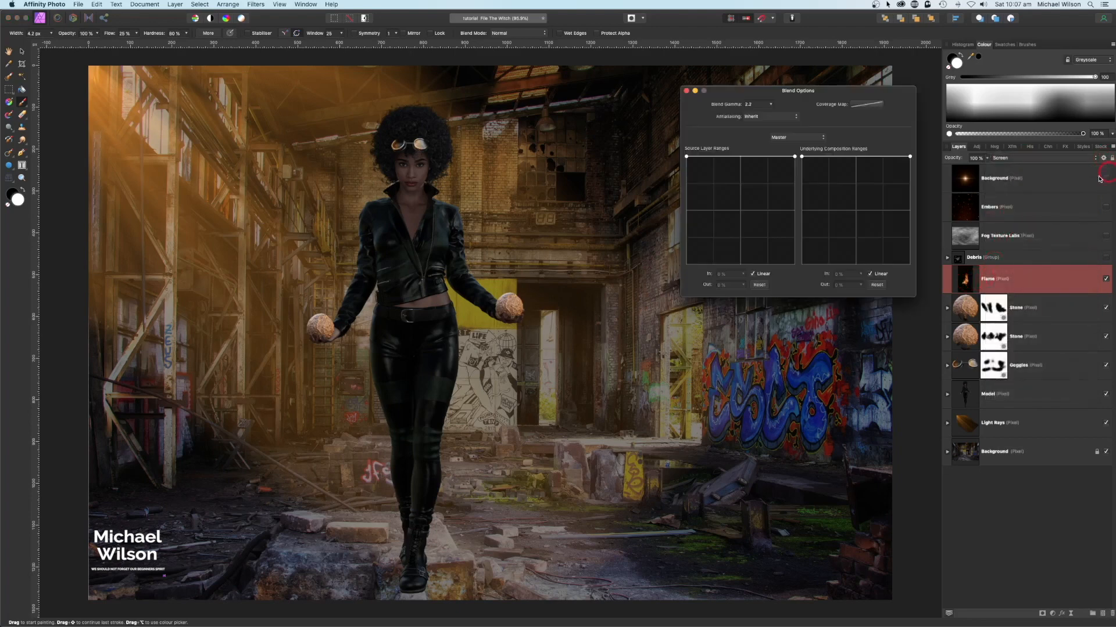
{"action": "left_click", "coordinate": [693, 157]}
{"action": "left_click_drag", "start_coordinate": [687, 157], "coordinate": [688, 265]}
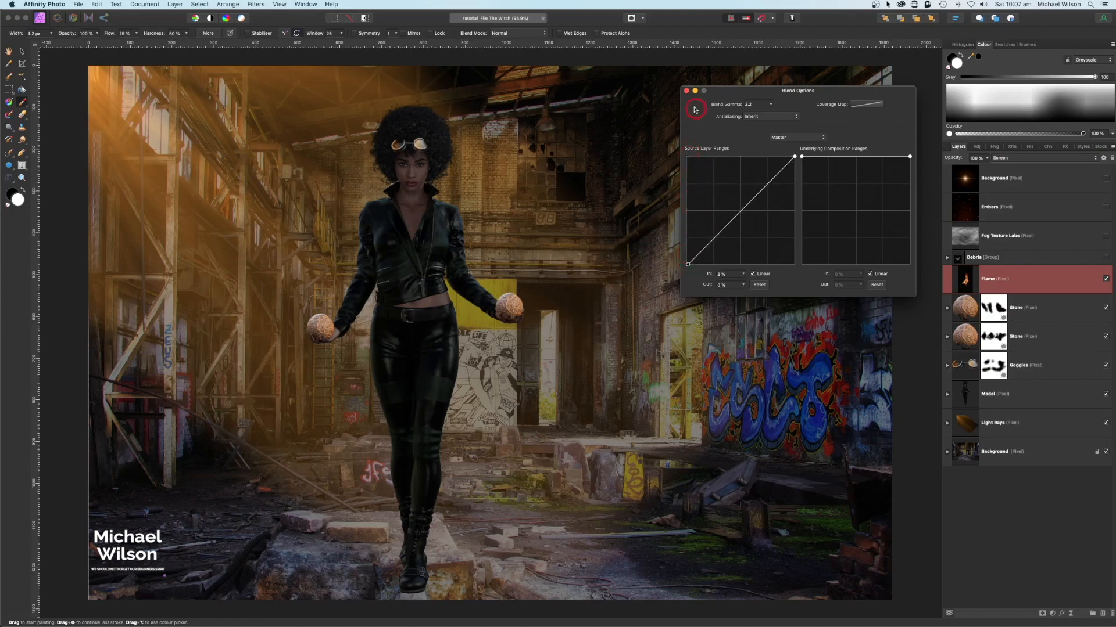
{"action": "left_click", "coordinate": [686, 91]}
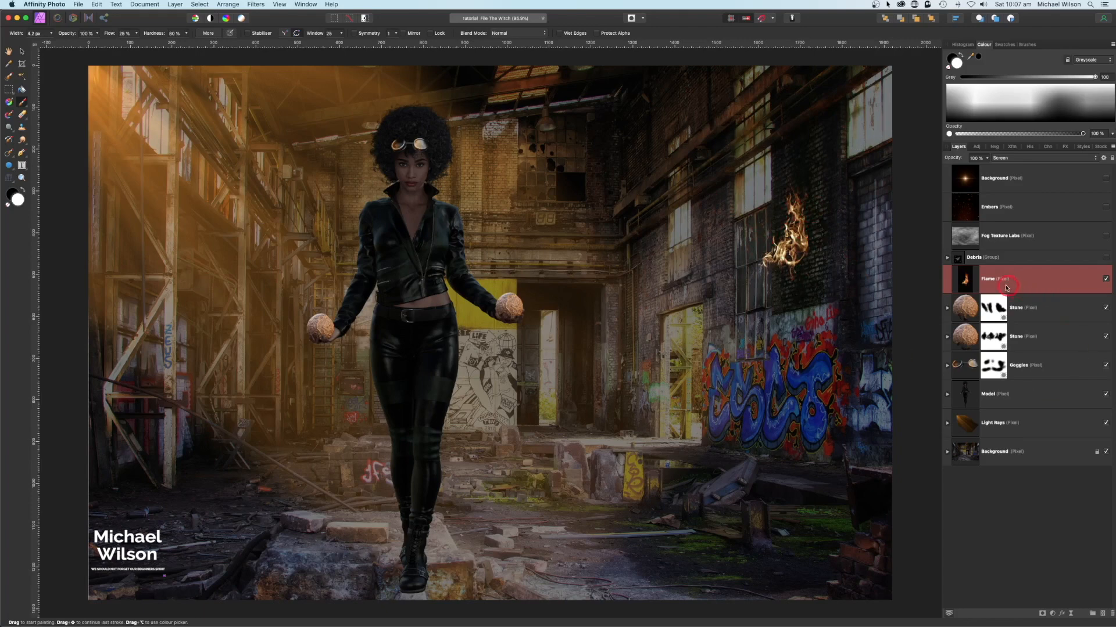
Step: Move the flame onto the stone away from the yellow panel and resize it smaller and narrower to fit
{"action": "left_click", "coordinate": [22, 51]}
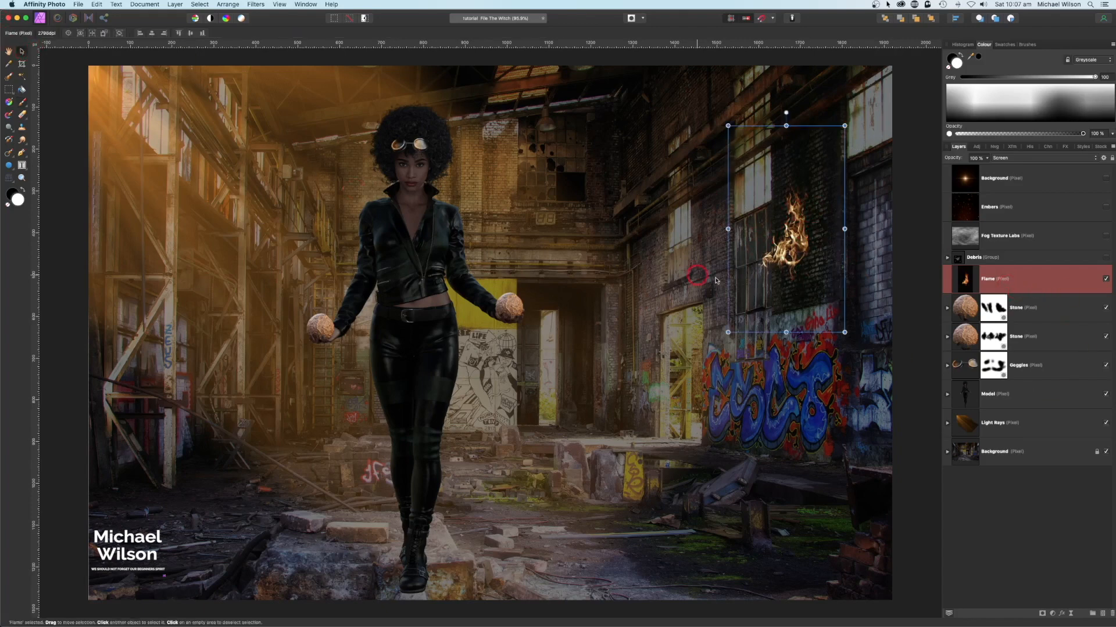
{"action": "left_click_drag", "start_coordinate": [803, 259], "coordinate": [347, 307]}
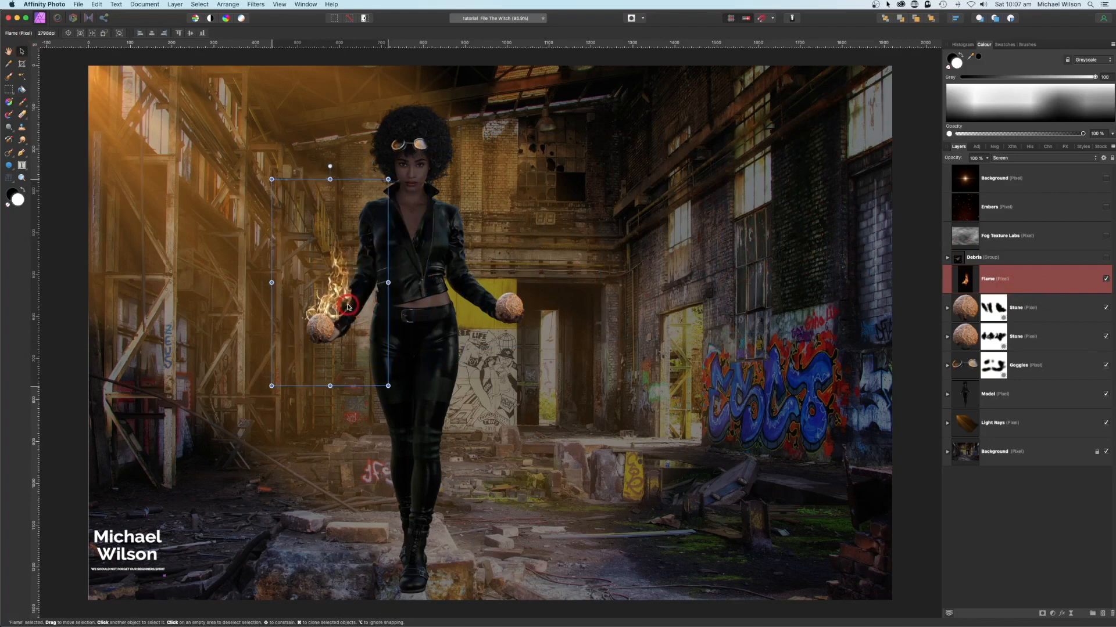
{"action": "left_click_drag", "start_coordinate": [388, 179], "coordinate": [367, 208]}
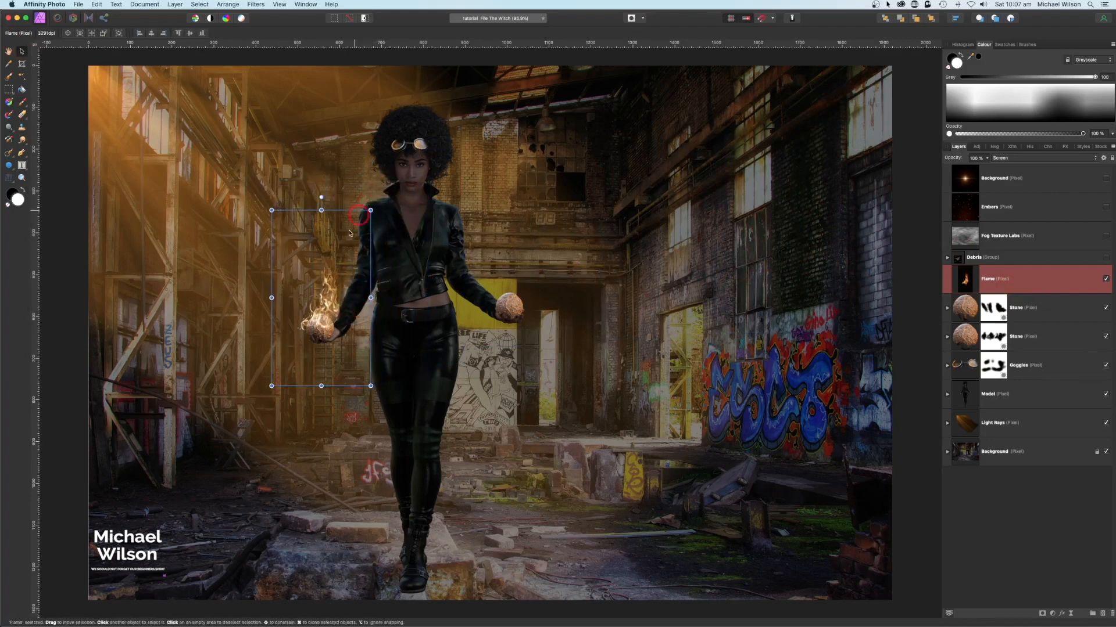
{"action": "left_click_drag", "start_coordinate": [327, 301], "coordinate": [349, 297]}
{"action": "left_click_drag", "start_coordinate": [318, 214], "coordinate": [316, 189]}
{"action": "left_click_drag", "start_coordinate": [335, 231], "coordinate": [335, 238]}
Step: Duplicate the Flame layer, flip the copy horizontally, and offset it slightly over the original flame
{"action": "left_click", "coordinate": [989, 280]}
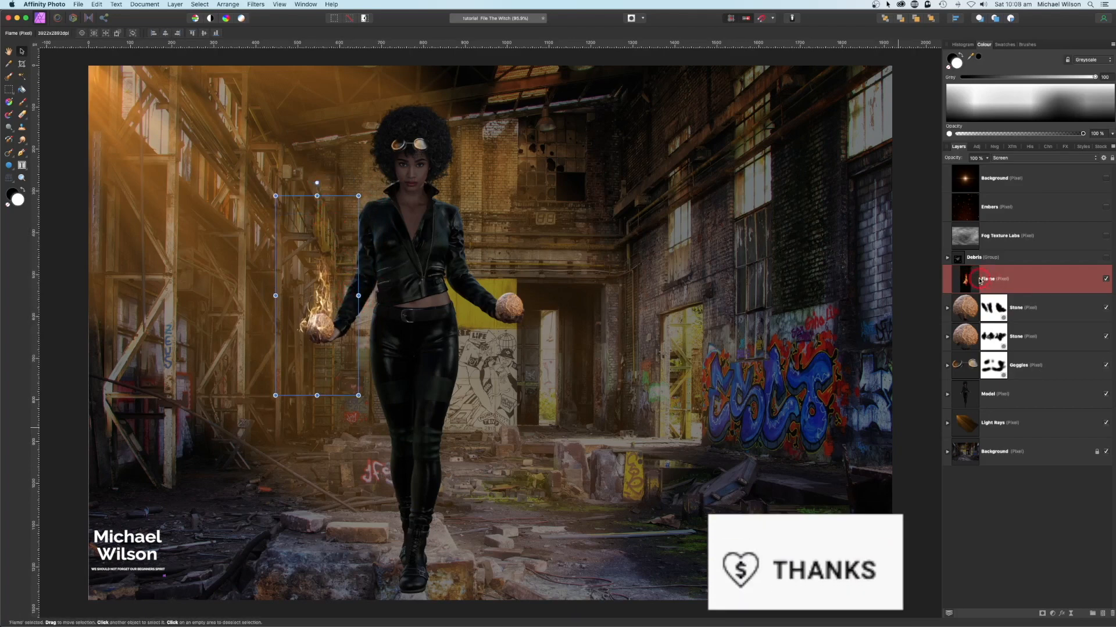
{"action": "key", "text": "super+j"}
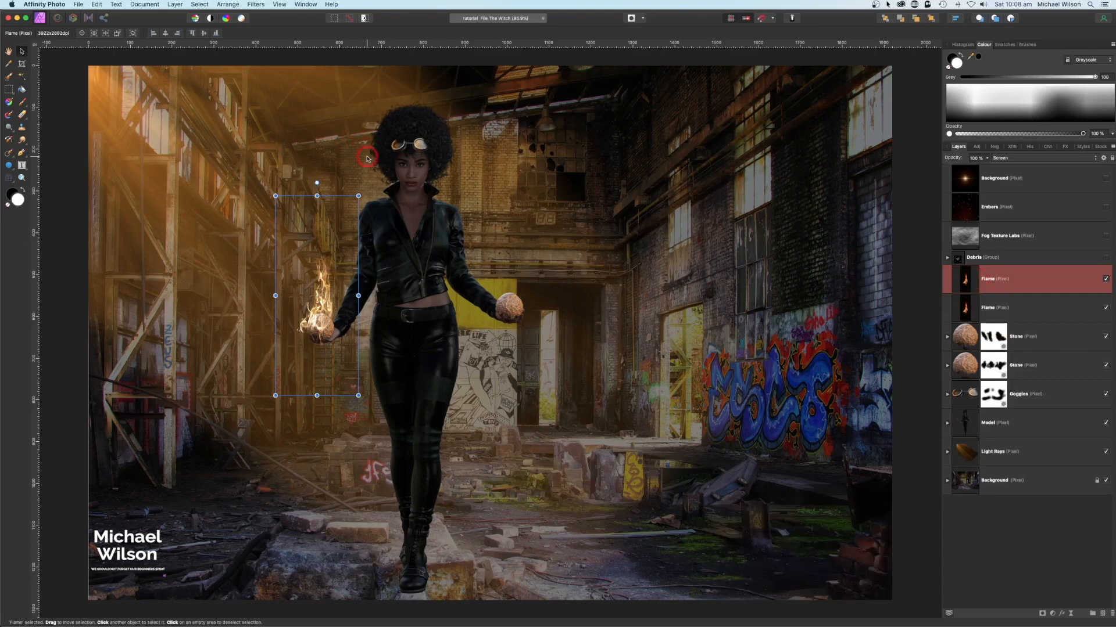
{"action": "left_click", "coordinate": [228, 4]}
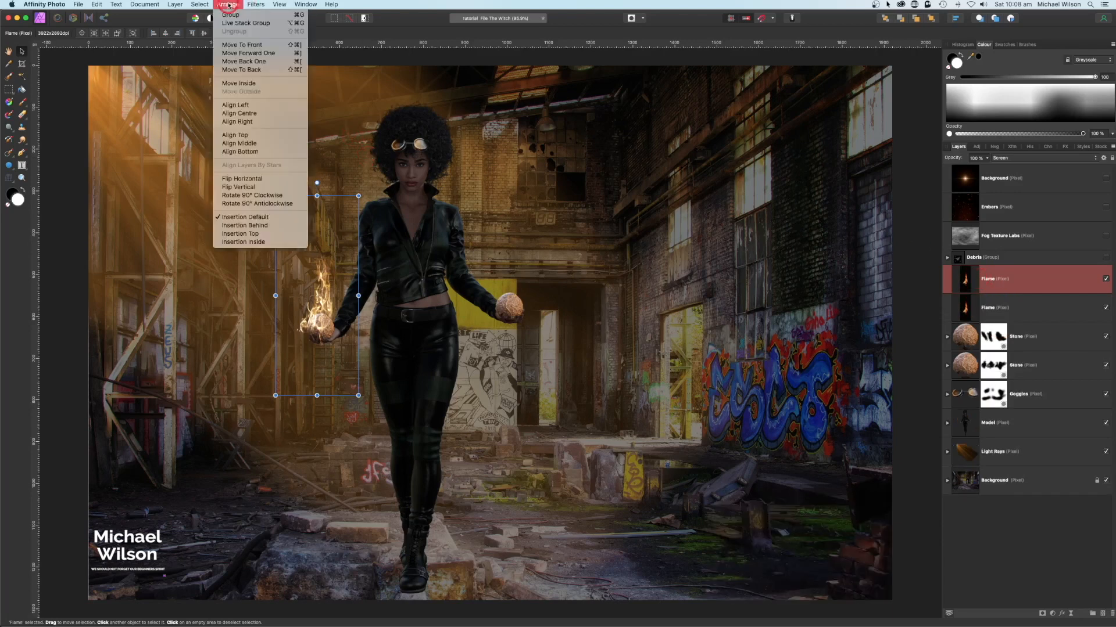
{"action": "left_click", "coordinate": [233, 174]}
{"action": "left_click_drag", "start_coordinate": [344, 324], "coordinate": [351, 327]}
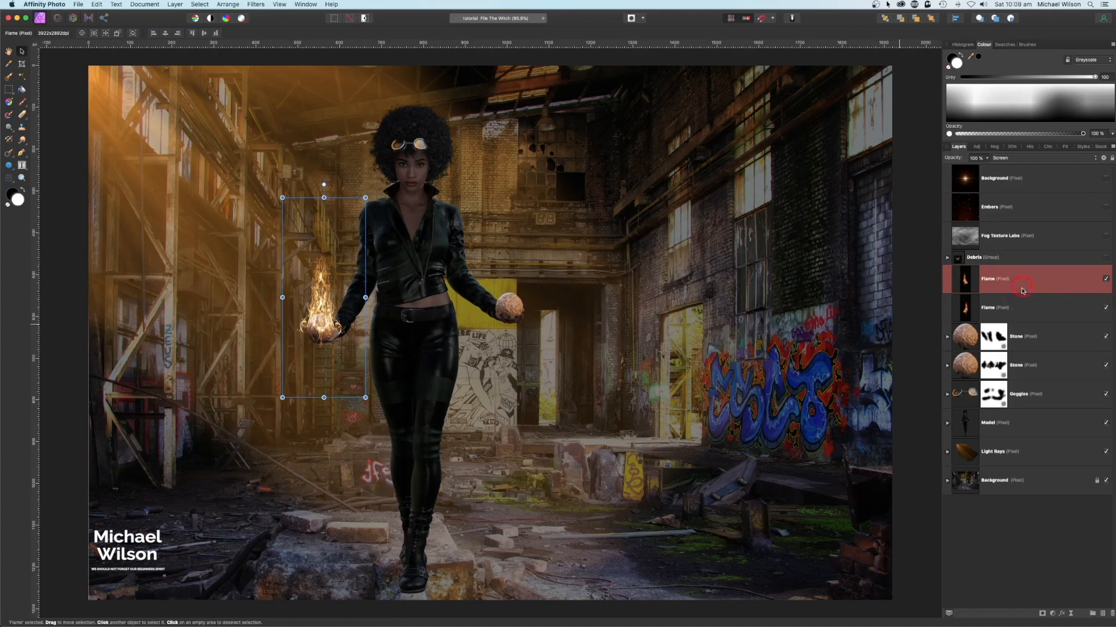
Step: Merge the two overlapping Flame layers into a single layer
{"action": "left_click", "coordinate": [1000, 309], "text": "shift"}
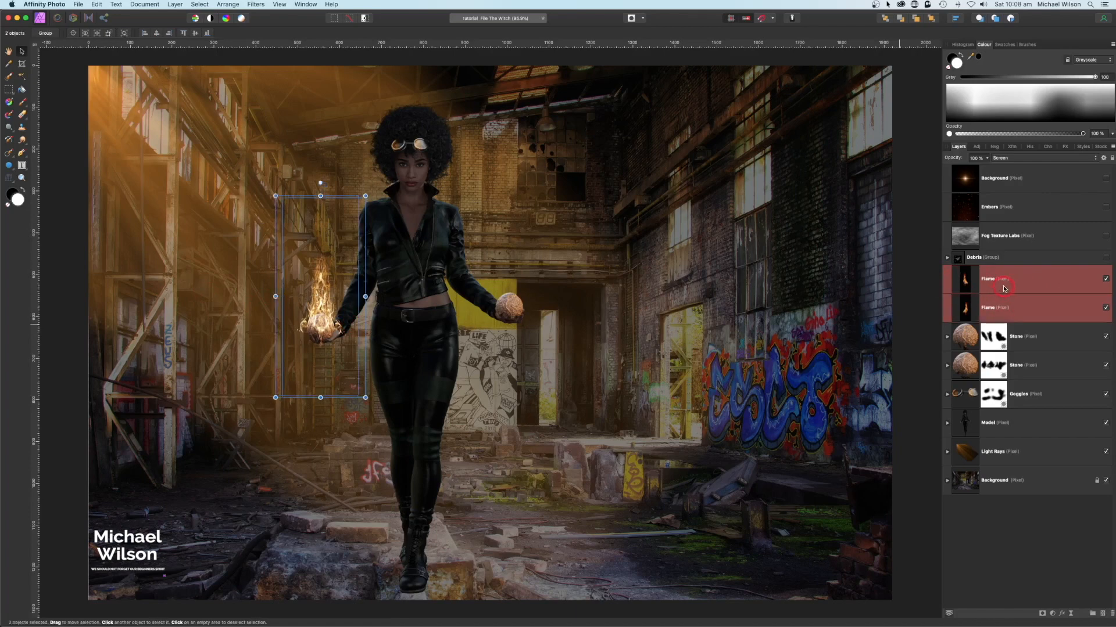
{"action": "left_click", "coordinate": [174, 5]}
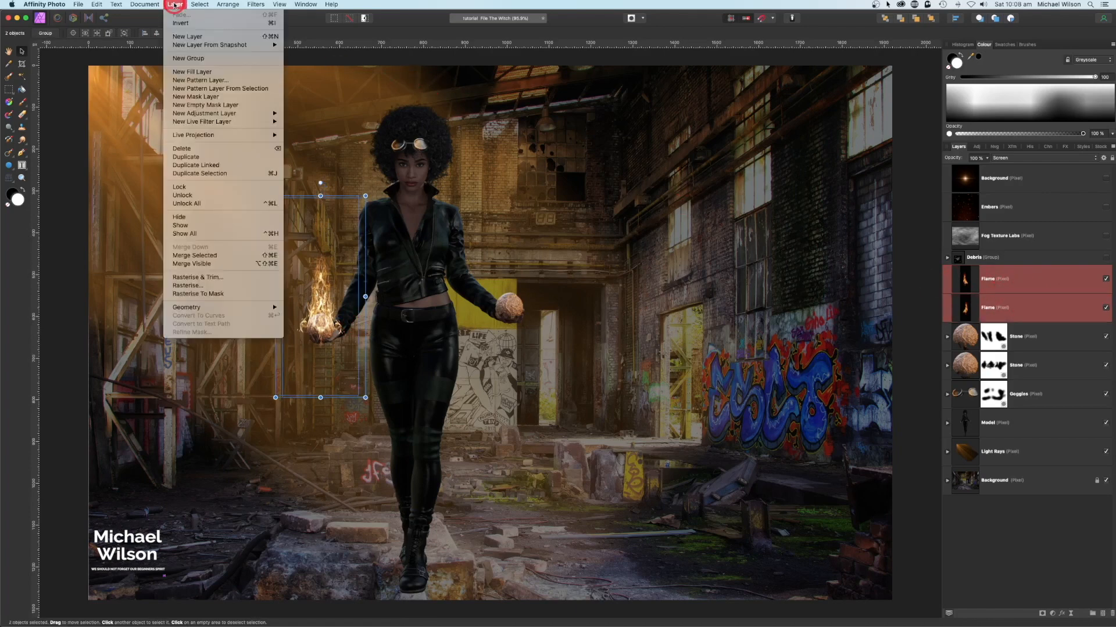
{"action": "left_click", "coordinate": [196, 257]}
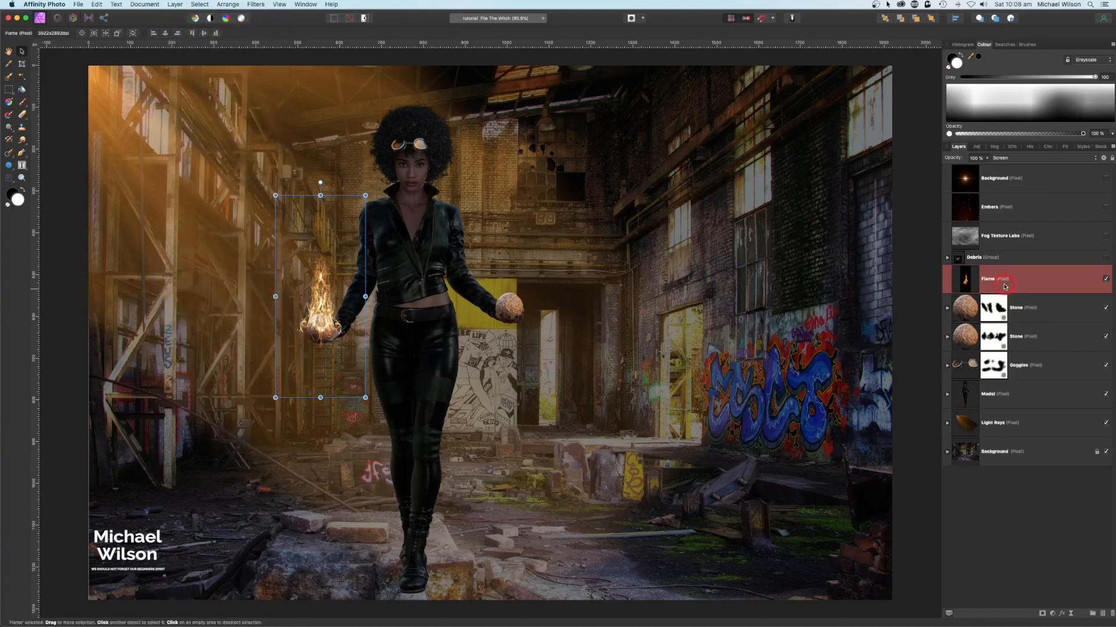
Step: Duplicate the merged Flame layer, place the copy on the stone beside the yellow panel, and narrow it to fit
{"action": "key", "text": "super+j"}
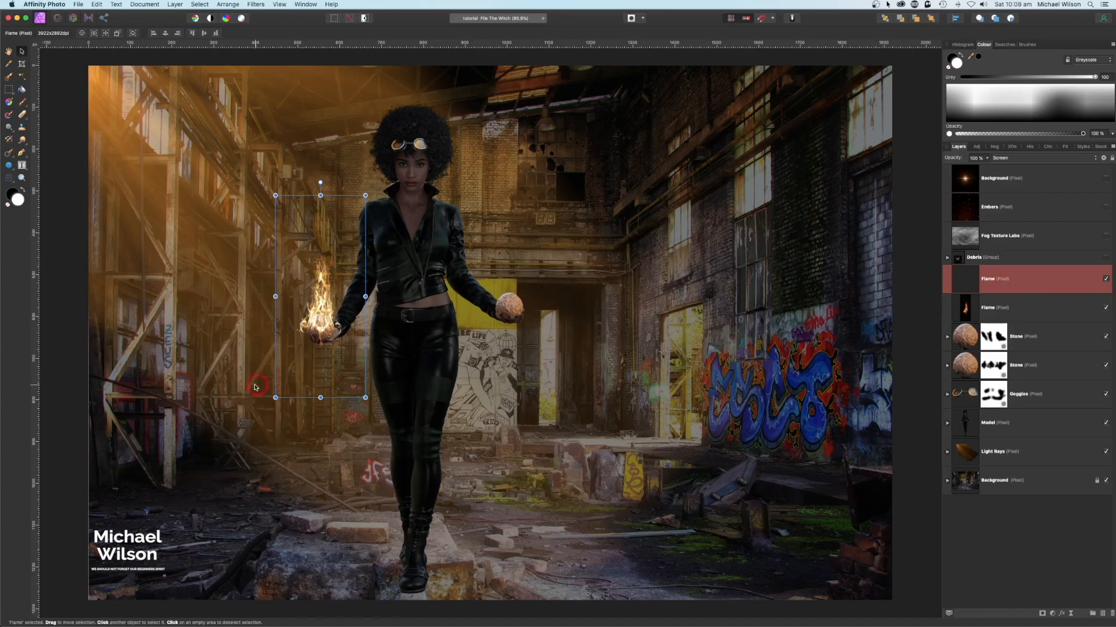
{"action": "left_click_drag", "start_coordinate": [328, 310], "coordinate": [470, 279]}
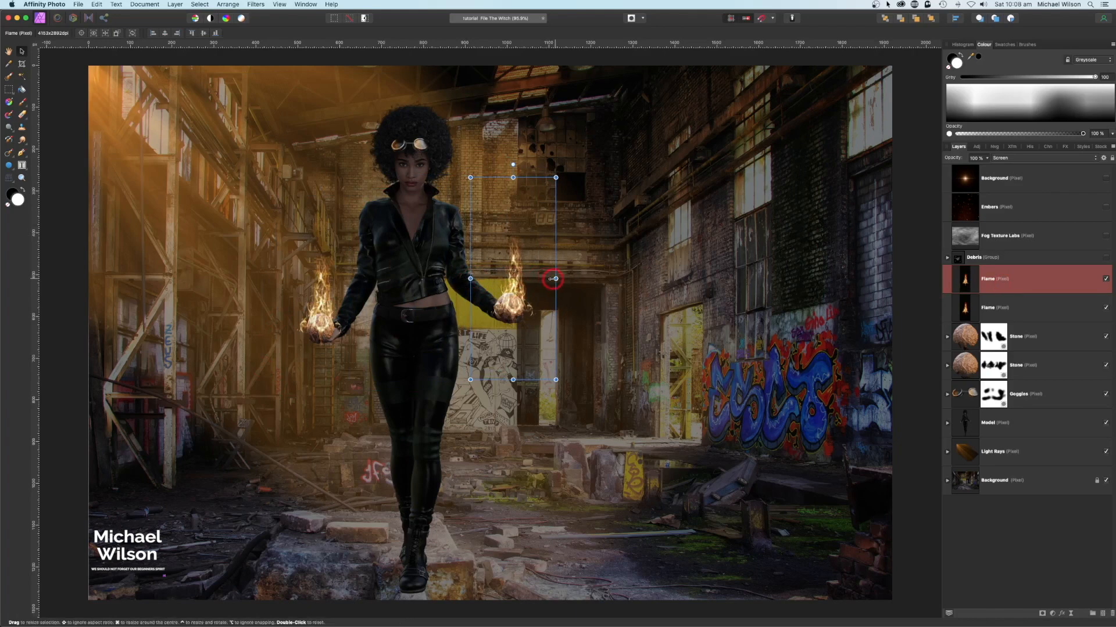
{"action": "left_click_drag", "start_coordinate": [553, 279], "coordinate": [536, 284]}
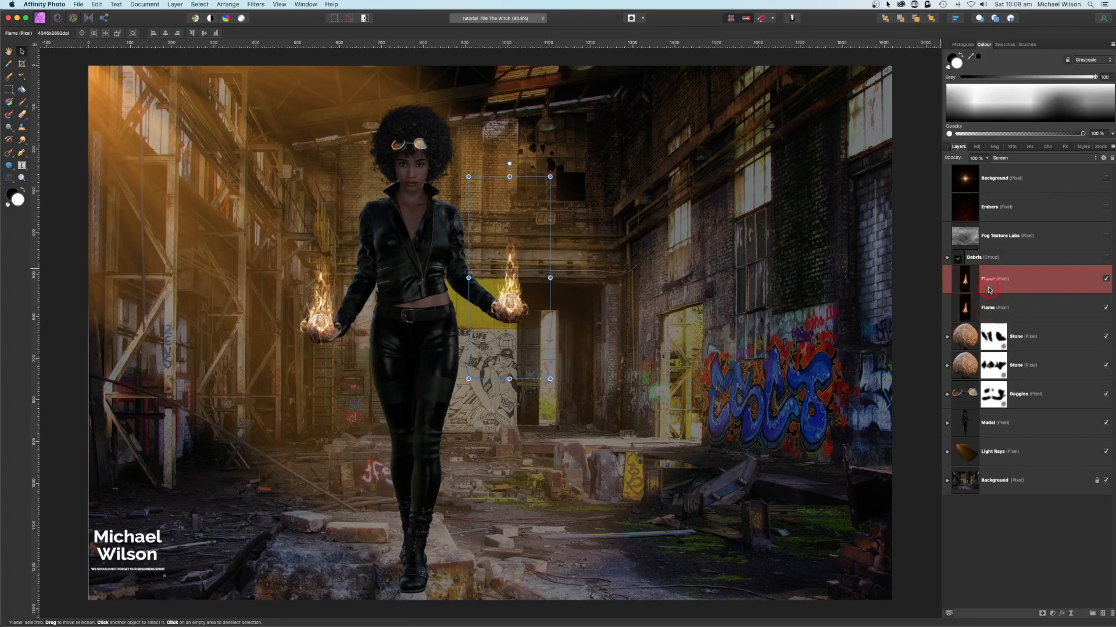
Step: Group the two Flame layers with the two Stone layers and name the group Flames
{"action": "left_click", "coordinate": [969, 364], "text": "shift"}
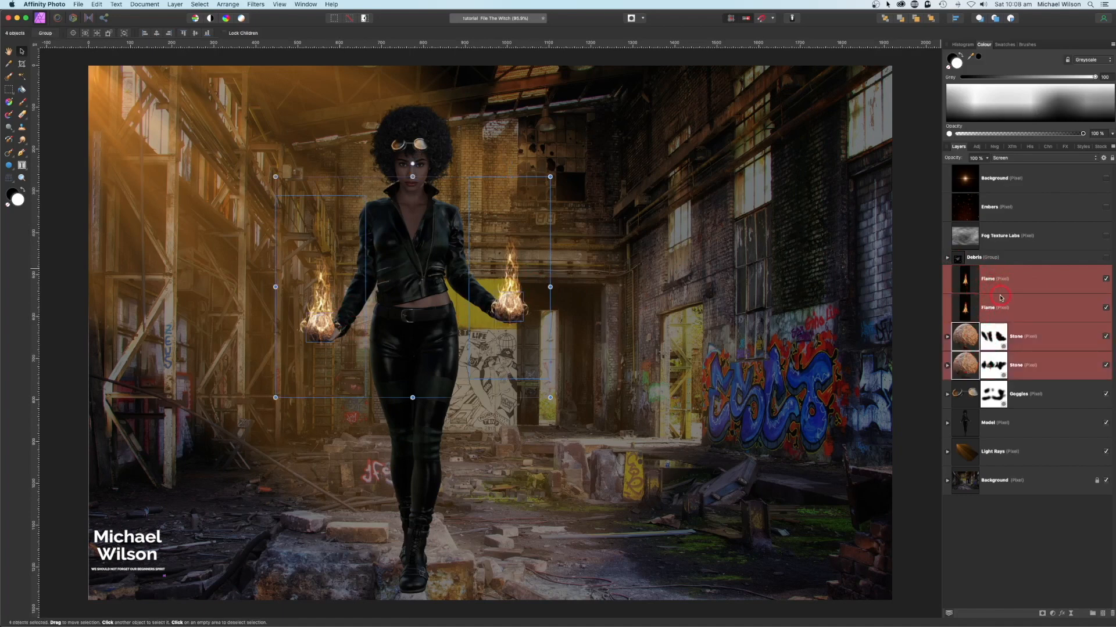
{"action": "key", "text": "super+g"}
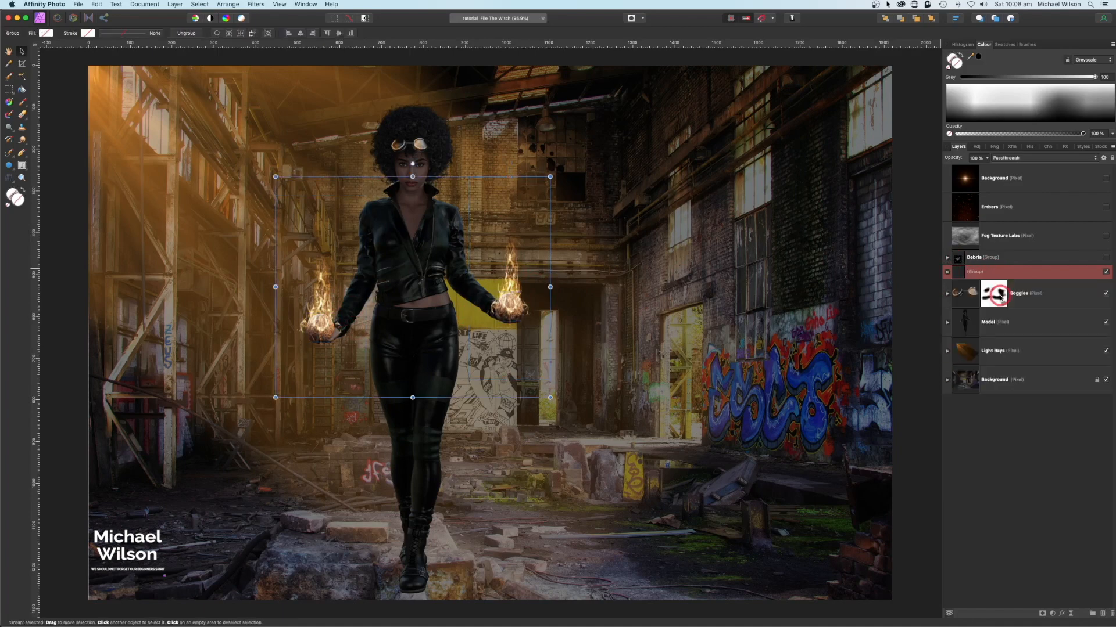
{"action": "double_click", "coordinate": [975, 272]}
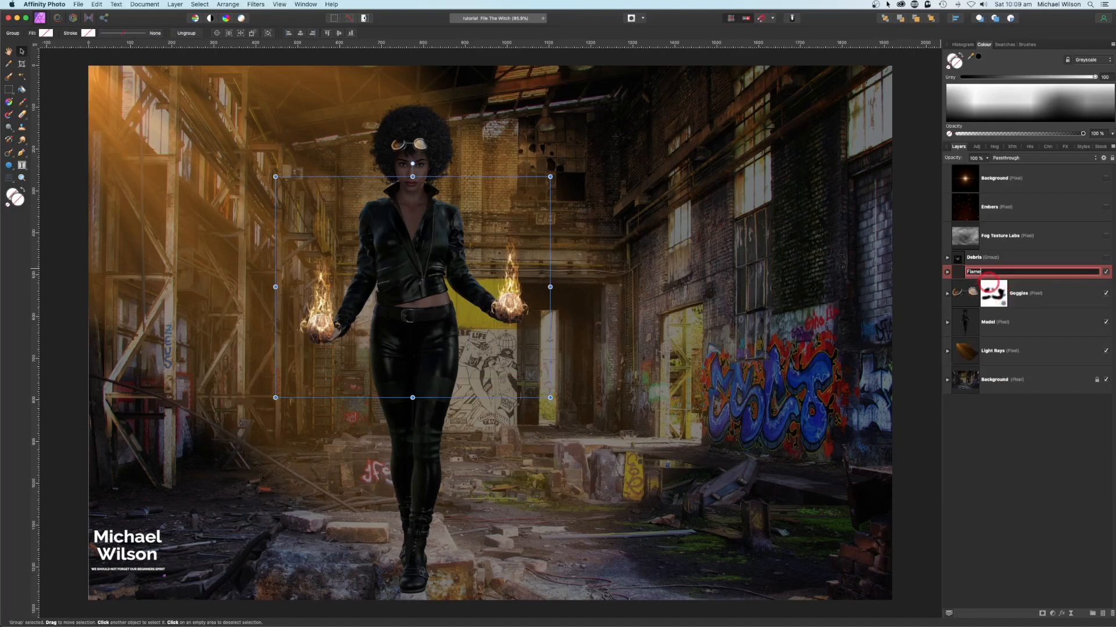
{"action": "type", "text": "Flames"}
{"action": "left_click", "coordinate": [988, 293]}
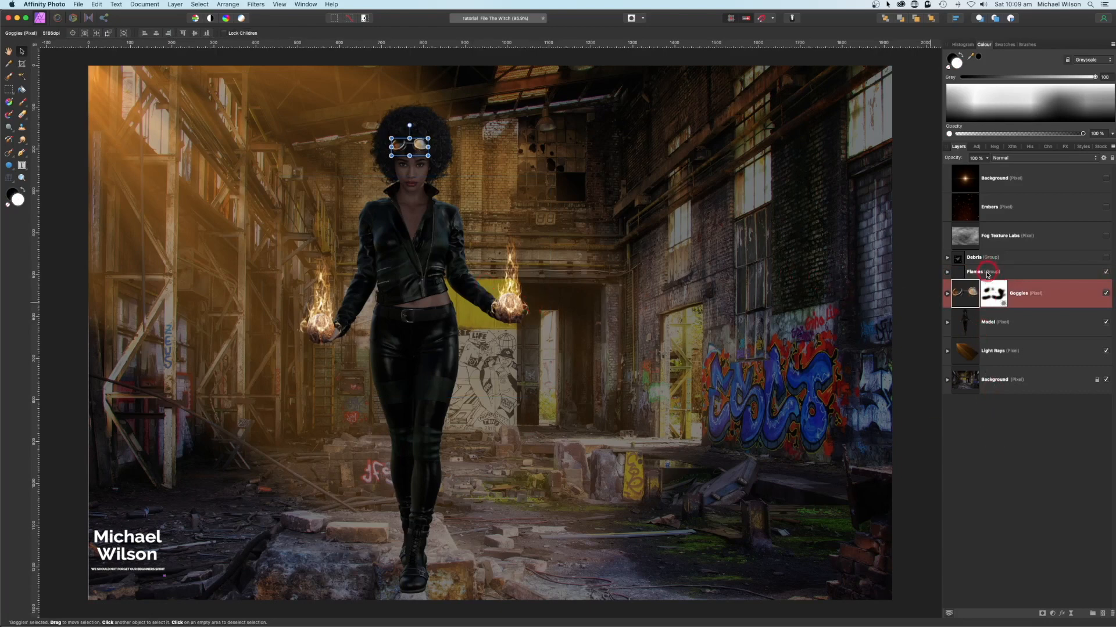
Step: Add a Gradient Map adjustment above the Flames group and move its dialog clear of the model
{"action": "left_click", "coordinate": [988, 272]}
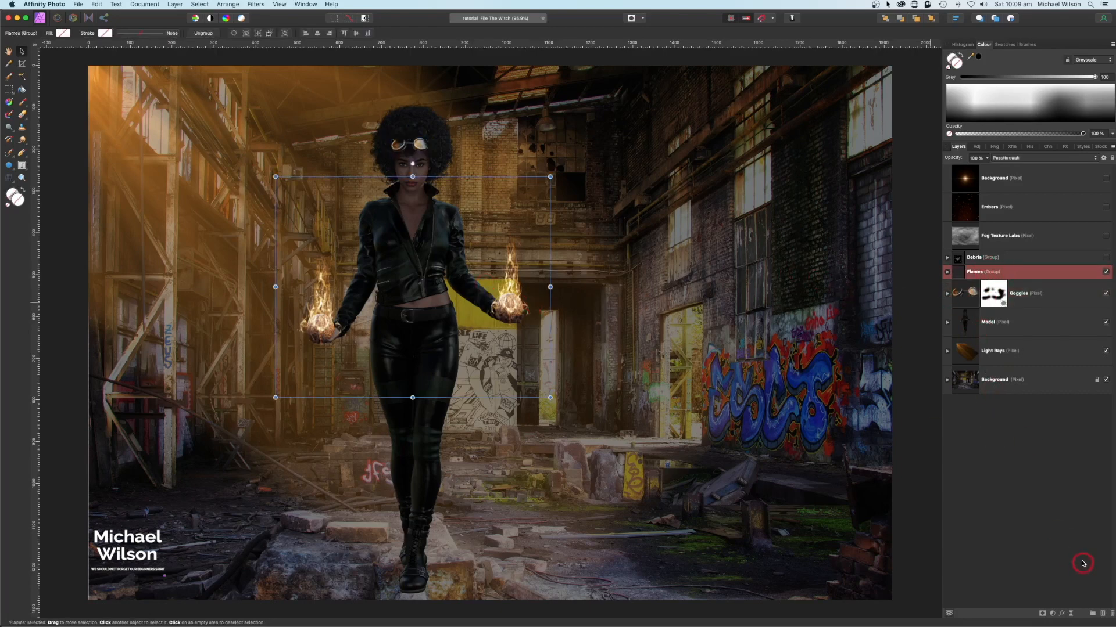
{"action": "left_click", "coordinate": [1052, 613]}
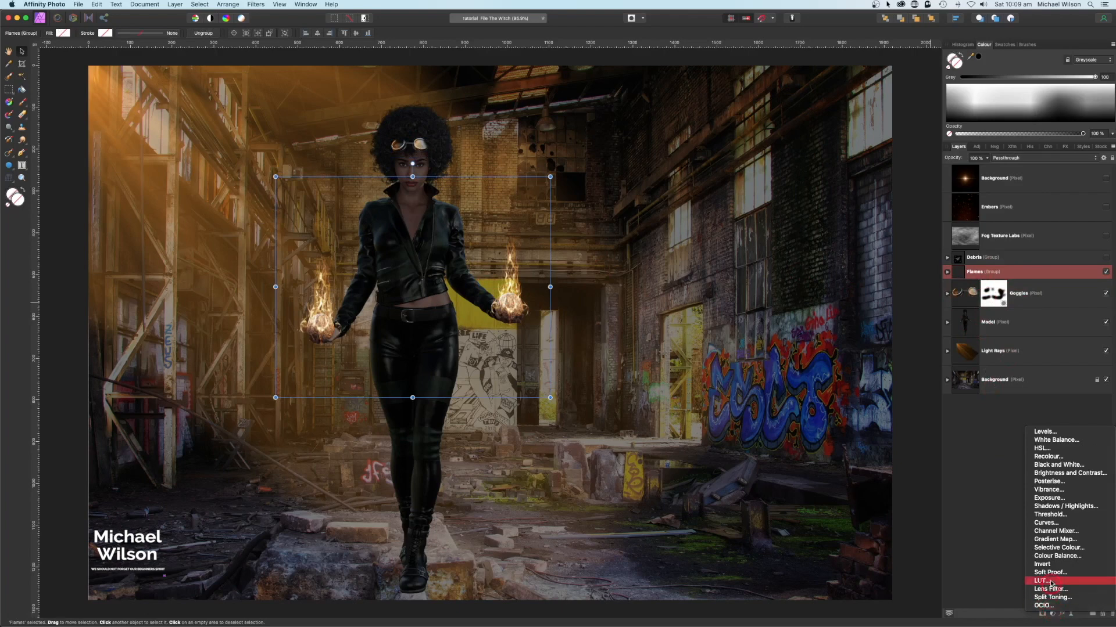
{"action": "left_click", "coordinate": [1055, 539]}
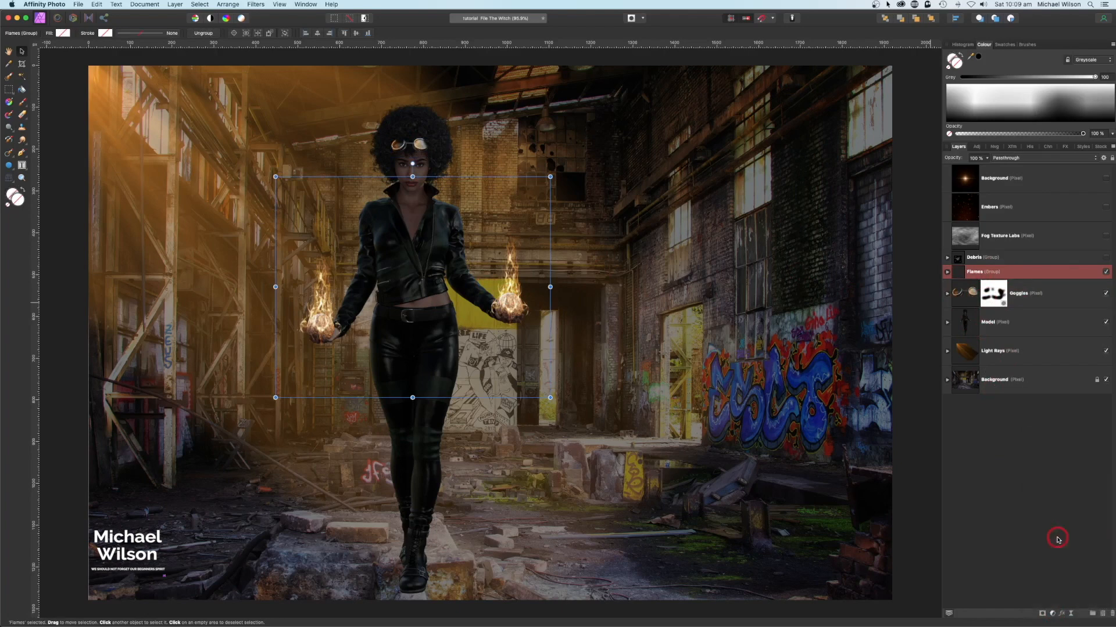
{"action": "left_click_drag", "start_coordinate": [926, 508], "coordinate": [922, 264]}
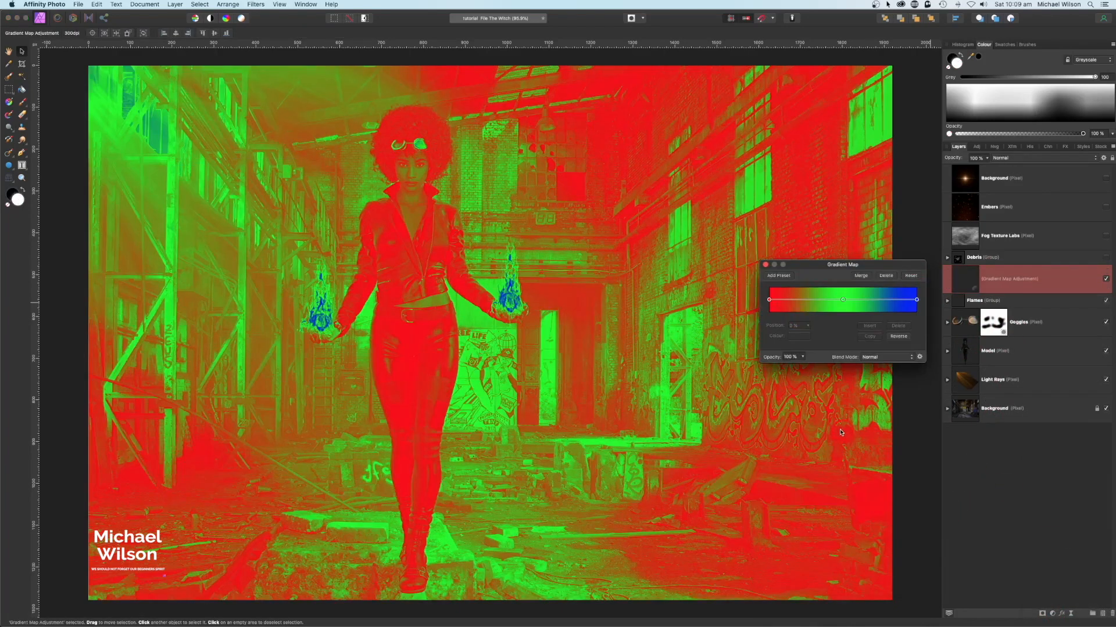
Step: Change the gradient map's 0% stop from red to black
{"action": "left_click", "coordinate": [769, 300]}
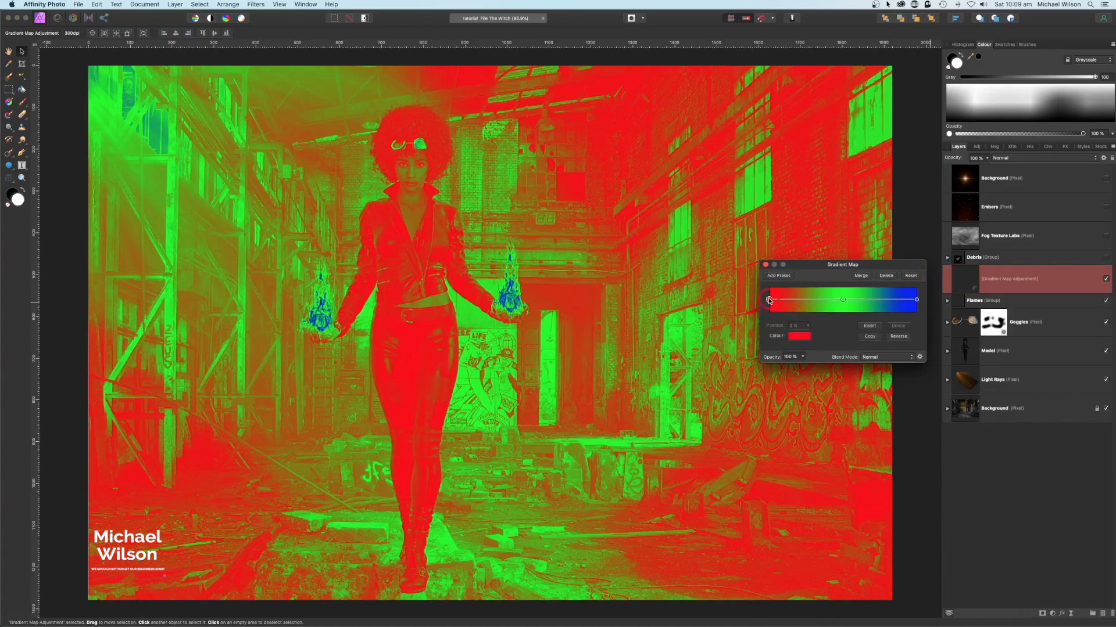
{"action": "left_click", "coordinate": [796, 338]}
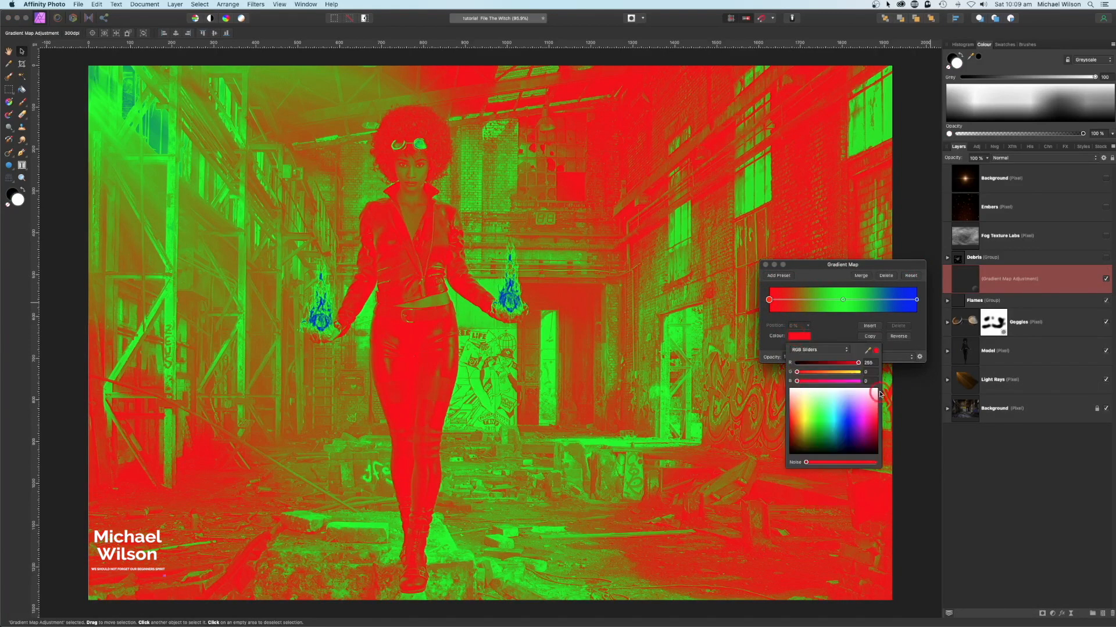
{"action": "left_click", "coordinate": [793, 453]}
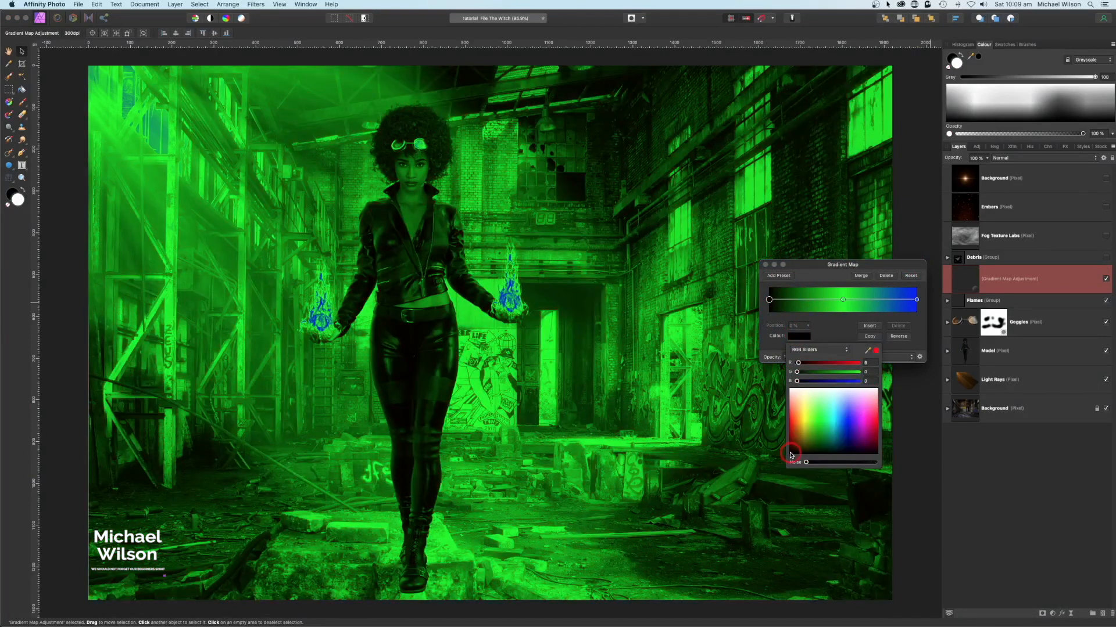
{"action": "left_click_drag", "start_coordinate": [799, 365], "coordinate": [792, 365]}
{"action": "left_click", "coordinate": [777, 343]}
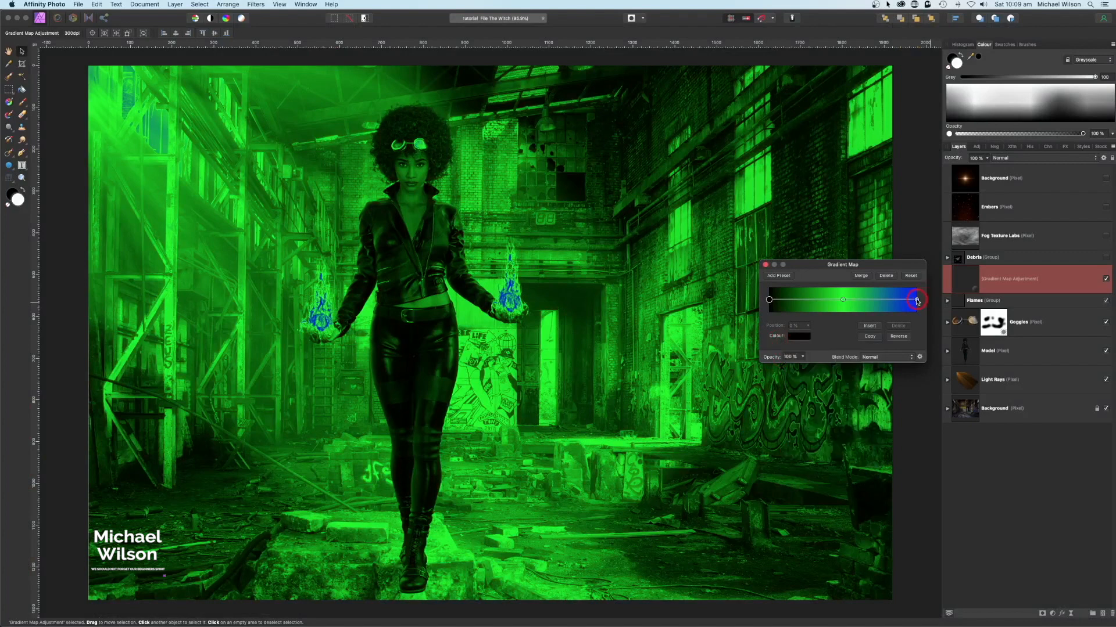
Step: Change the gradient map's 100% stop from blue to pure white
{"action": "left_click", "coordinate": [916, 300]}
{"action": "left_click", "coordinate": [804, 336]}
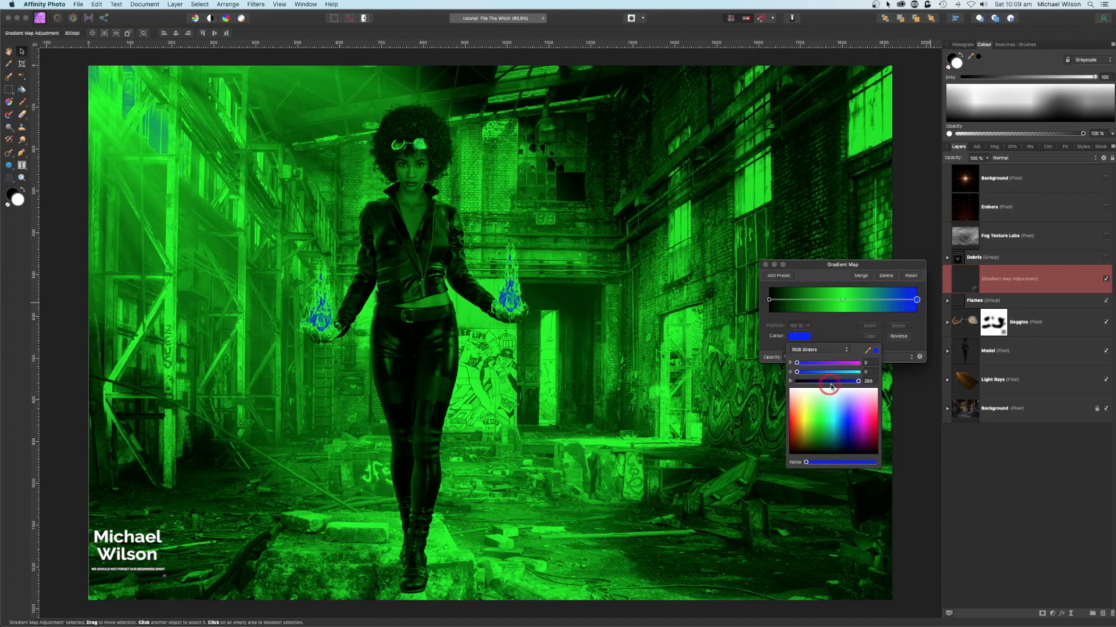
{"action": "left_click", "coordinate": [790, 391]}
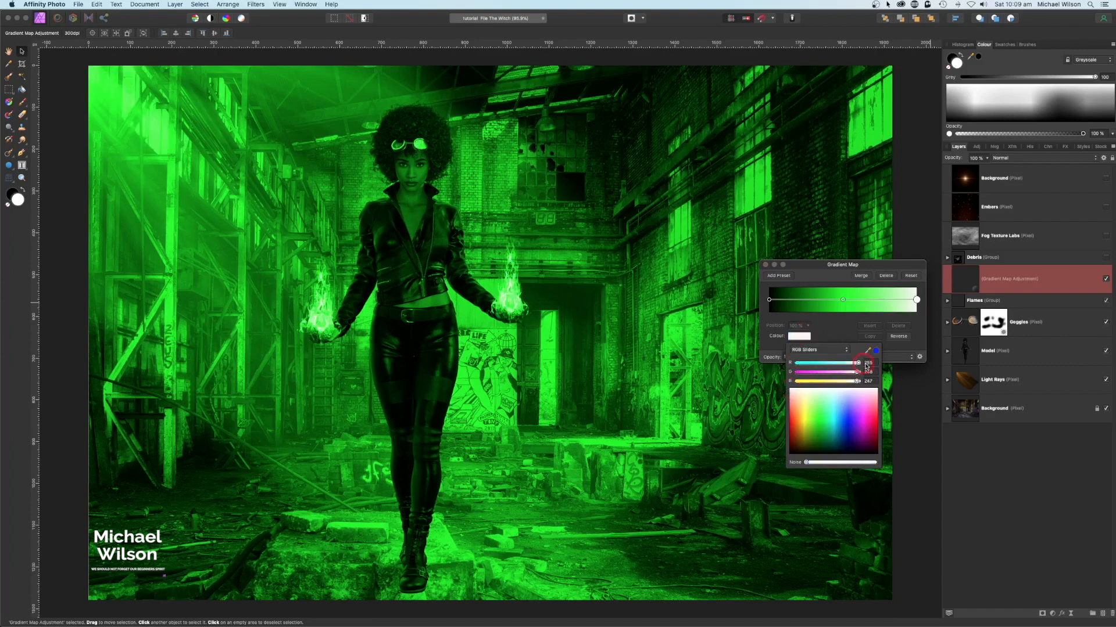
{"action": "left_click_drag", "start_coordinate": [857, 372], "coordinate": [866, 383]}
{"action": "left_click", "coordinate": [776, 349]}
Step: Change the gradient map's middle green stop to a bright red
{"action": "left_click", "coordinate": [842, 300]}
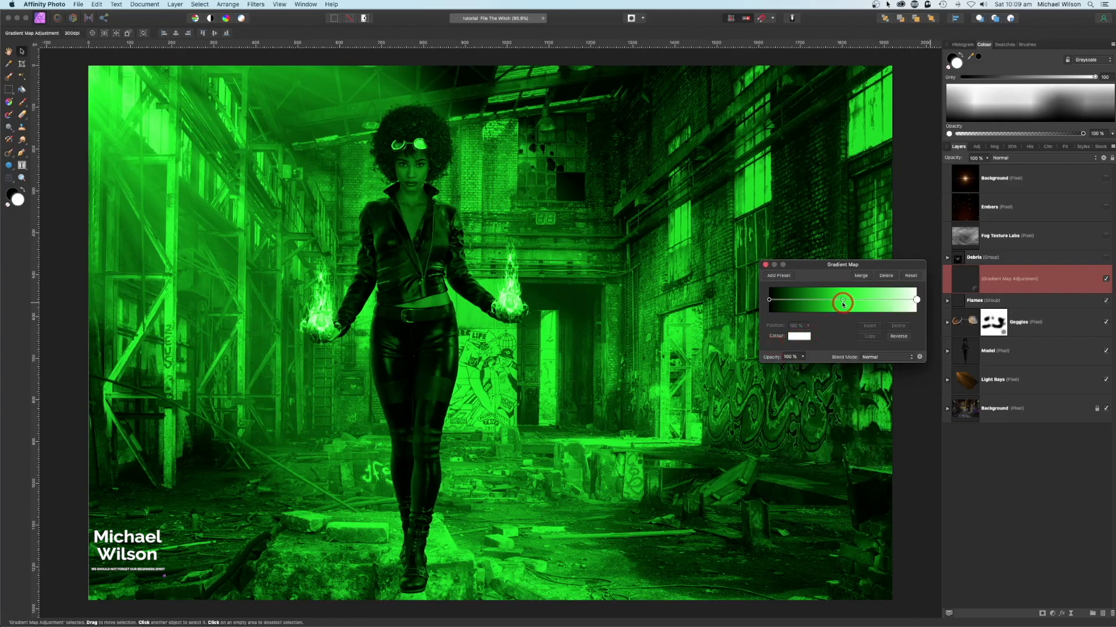
{"action": "left_click", "coordinate": [802, 337]}
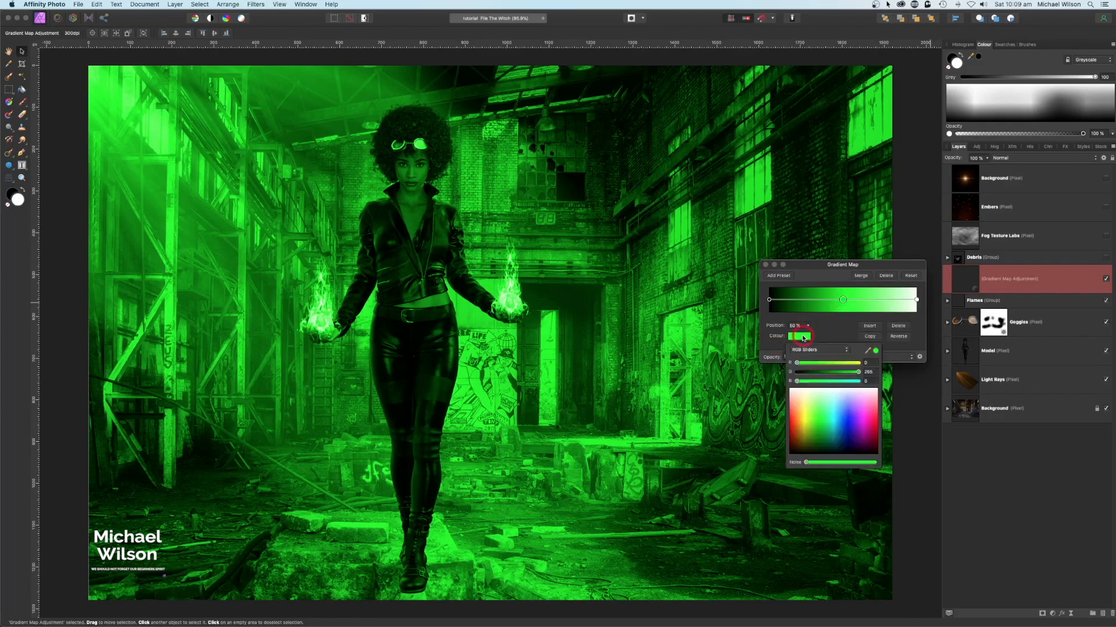
{"action": "left_click", "coordinate": [790, 427]}
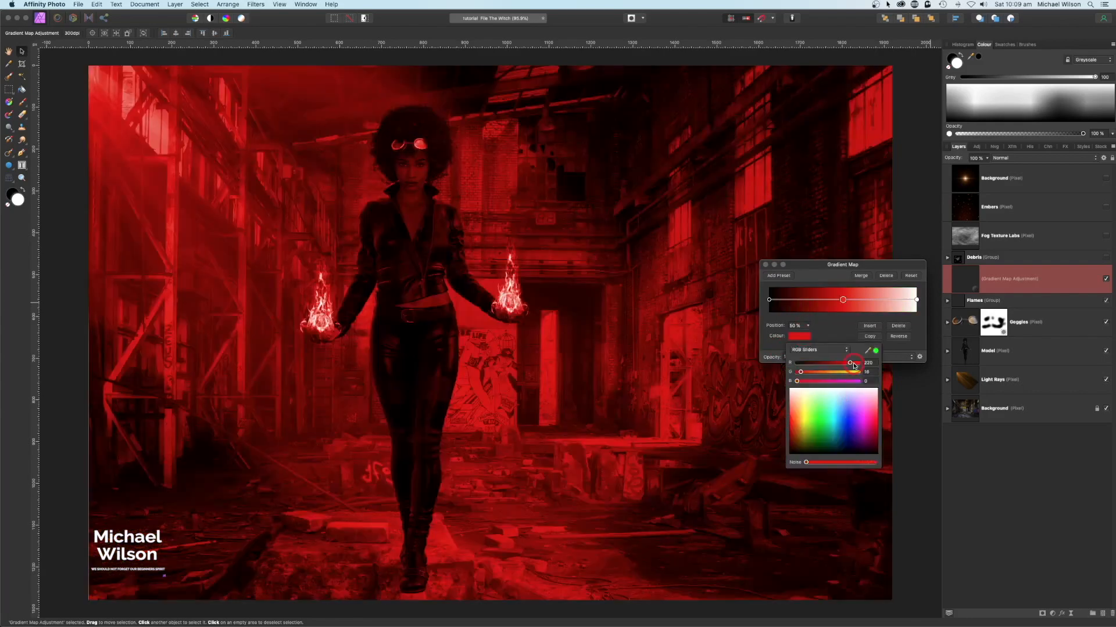
{"action": "left_click_drag", "start_coordinate": [851, 363], "coordinate": [866, 366]}
{"action": "left_click", "coordinate": [778, 349]}
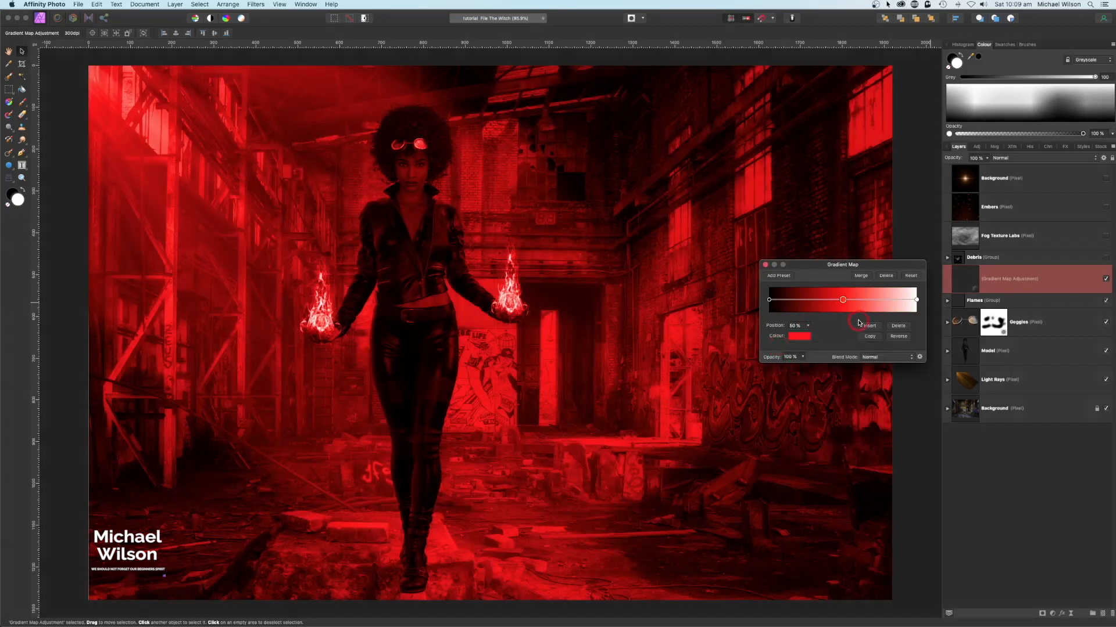
Step: Insert a stop between the red and white stops of the gradient map and colour it yellow
{"action": "left_click", "coordinate": [870, 328]}
{"action": "left_click", "coordinate": [880, 301]}
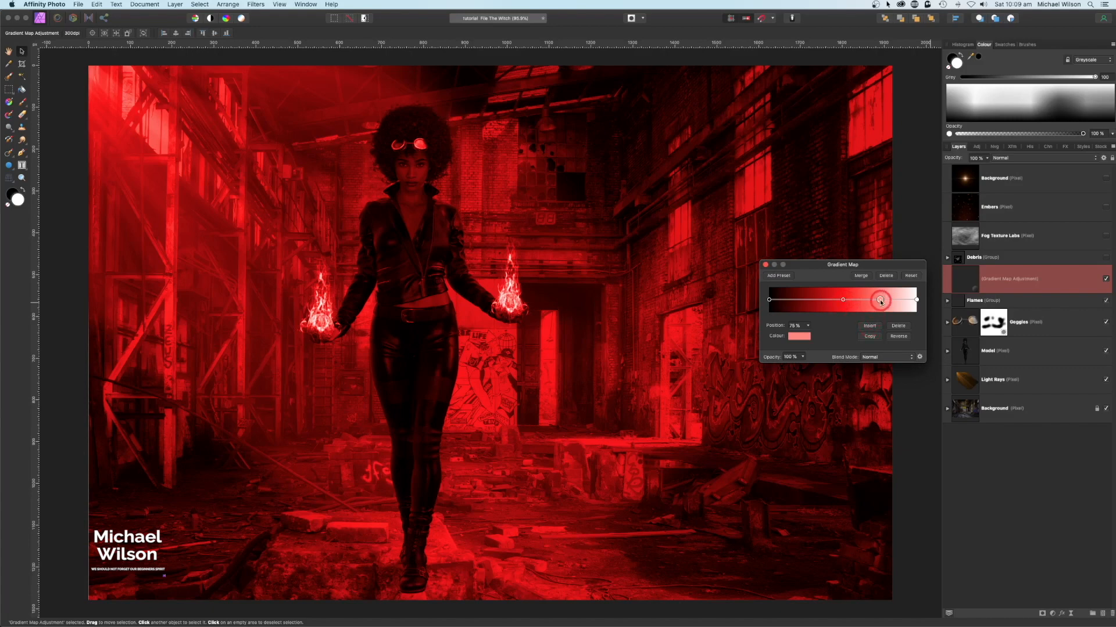
{"action": "left_click", "coordinate": [799, 335]}
{"action": "left_click", "coordinate": [813, 415]}
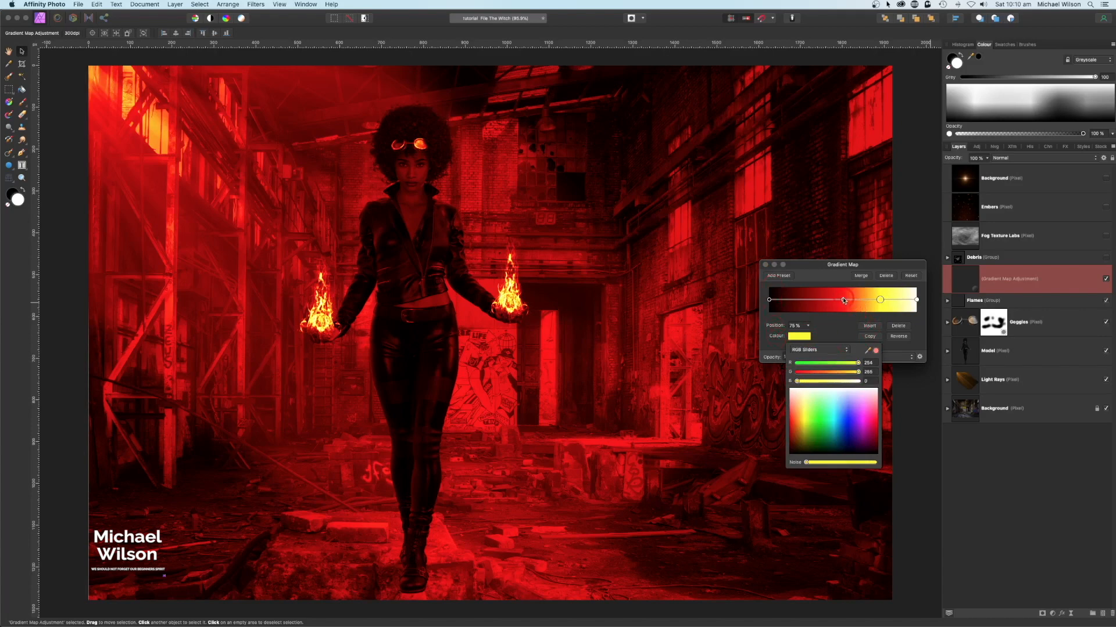
Step: Shift the red stop towards black, set the yellow stop to 67% with its green value at 224, and close the gradient map settings
{"action": "left_click_drag", "start_coordinate": [842, 300], "coordinate": [868, 301]}
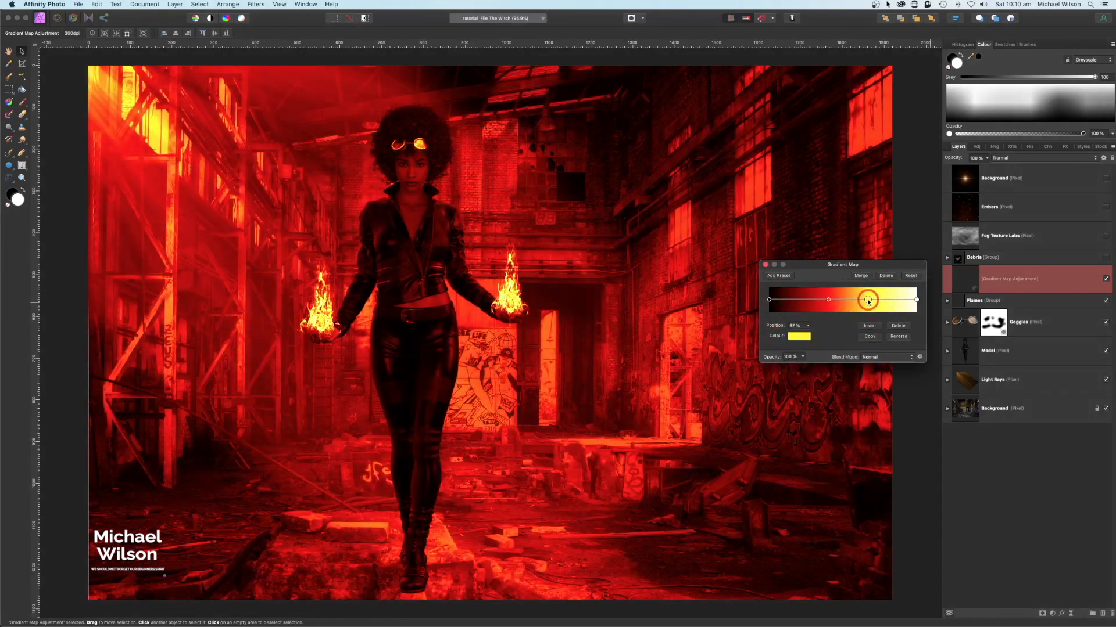
{"action": "left_click", "coordinate": [805, 338]}
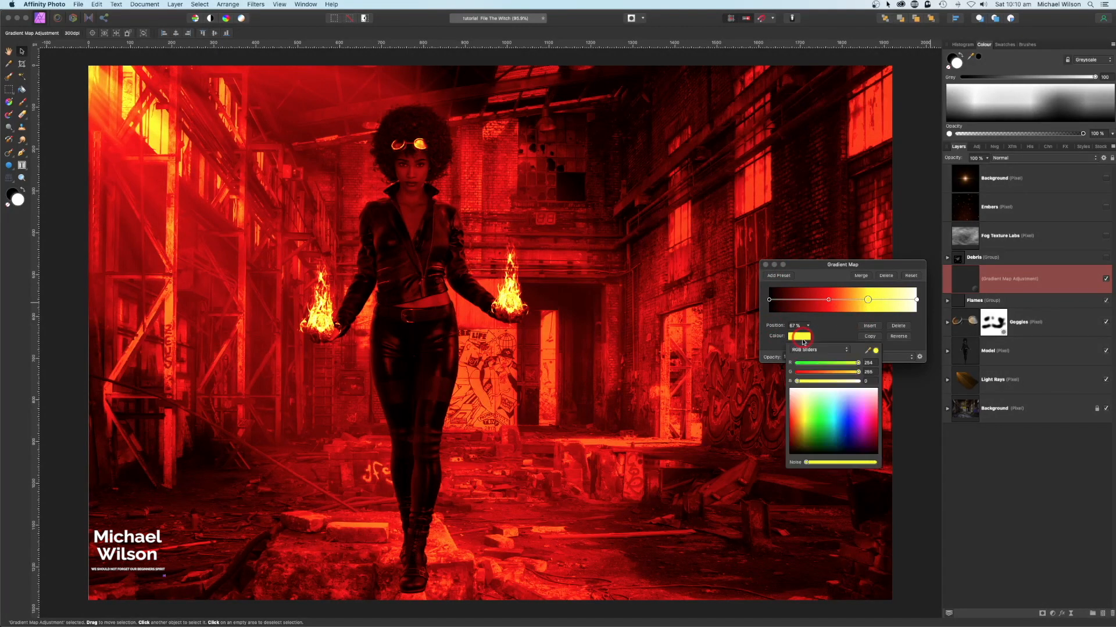
{"action": "left_click_drag", "start_coordinate": [858, 372], "coordinate": [851, 373]}
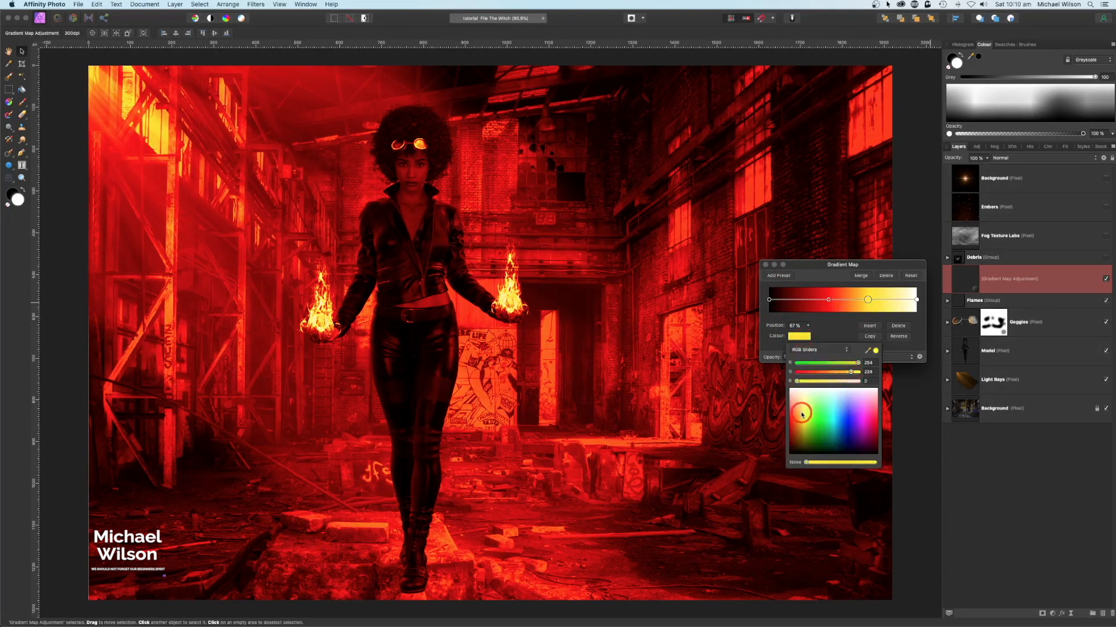
{"action": "left_click", "coordinate": [780, 342]}
{"action": "left_click", "coordinate": [765, 265]}
Step: Add a black fill layer above the Flames group and an empty pixel layer above the fill
{"action": "left_click", "coordinate": [1002, 278]}
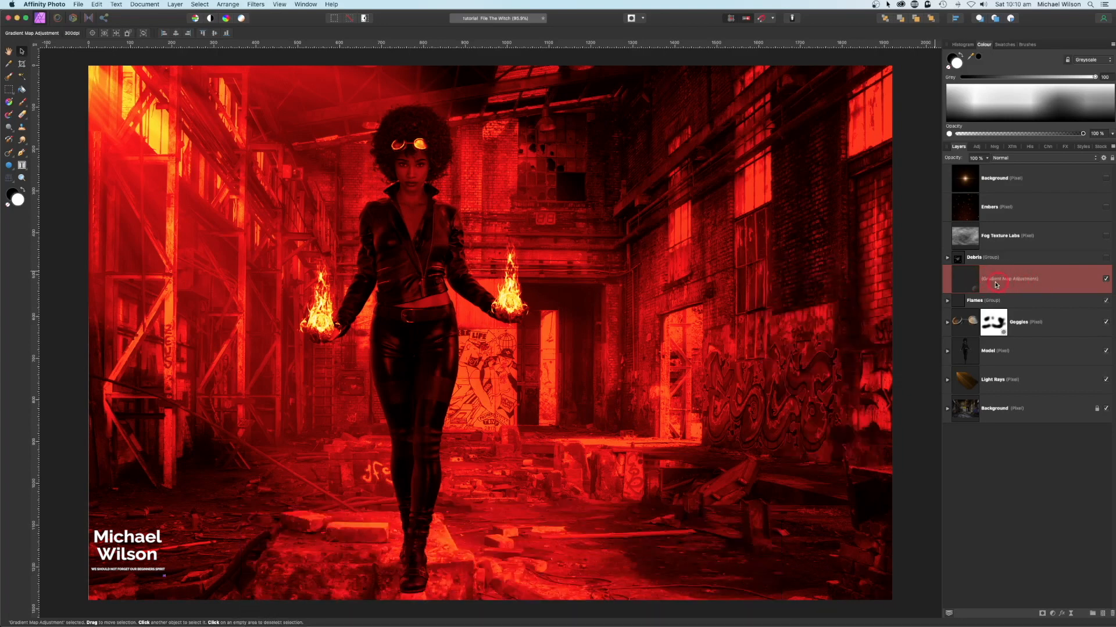
{"action": "left_click", "coordinate": [986, 302]}
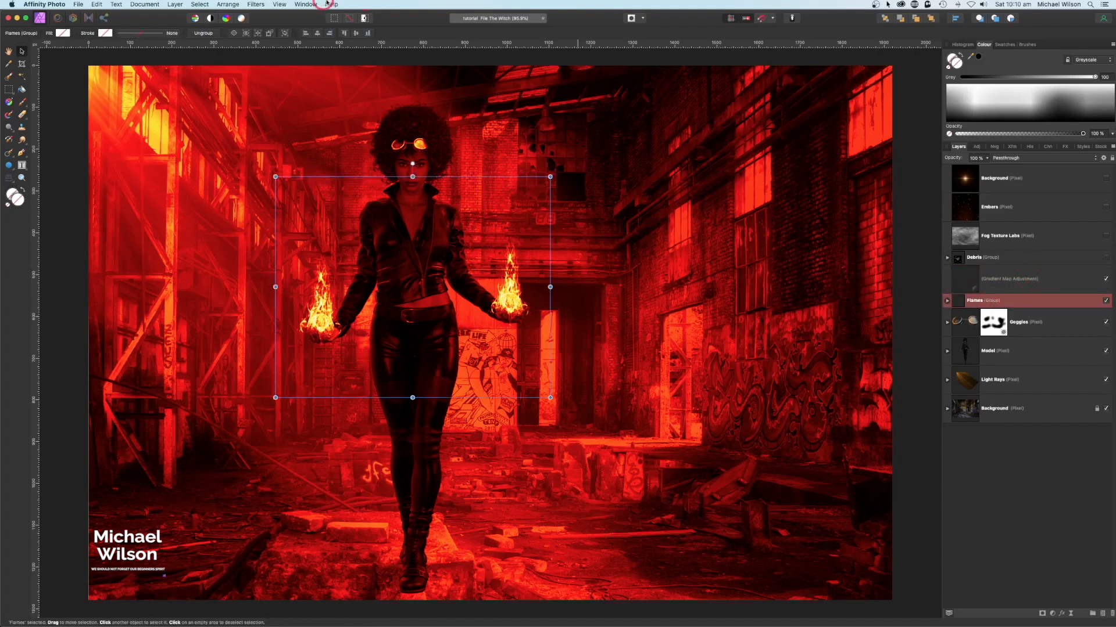
{"action": "left_click", "coordinate": [173, 4]}
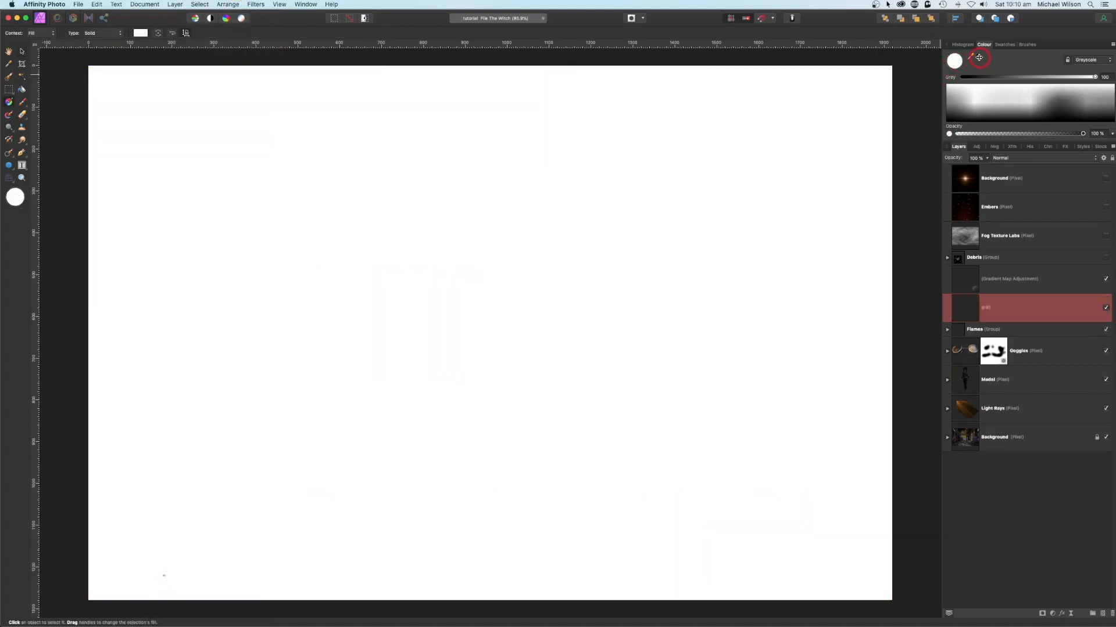
{"action": "left_click", "coordinate": [979, 58]}
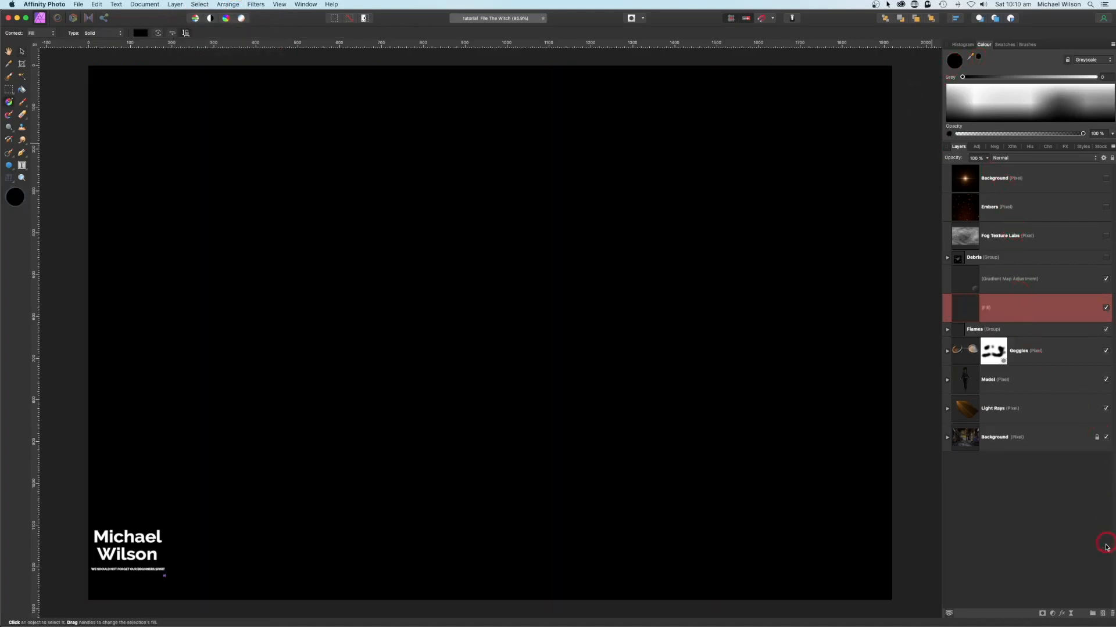
{"action": "left_click", "coordinate": [1102, 615]}
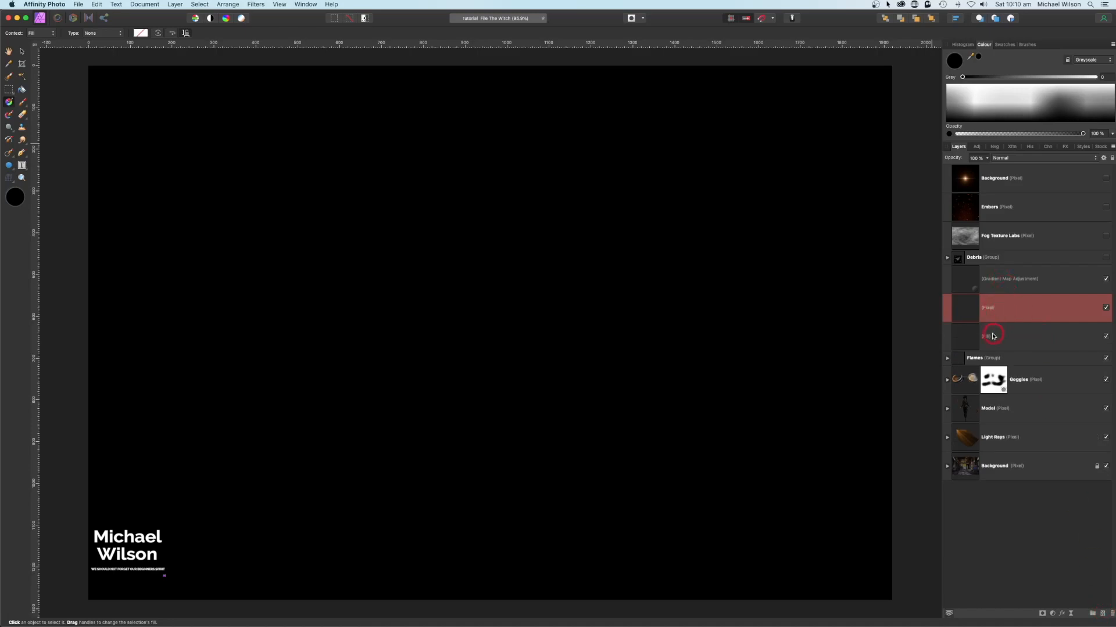
Step: Group the gradient map adjustment, the empty pixel layer and the fill layer, and name the group Gradient Map
{"action": "left_click", "coordinate": [1002, 278]}
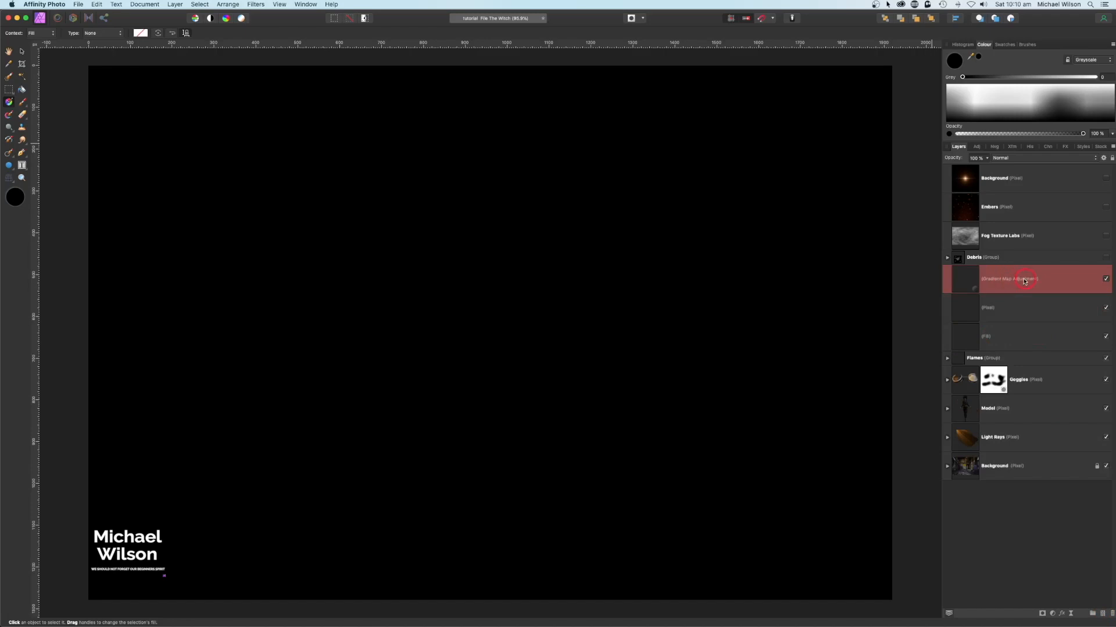
{"action": "left_click", "coordinate": [996, 341], "text": "shift"}
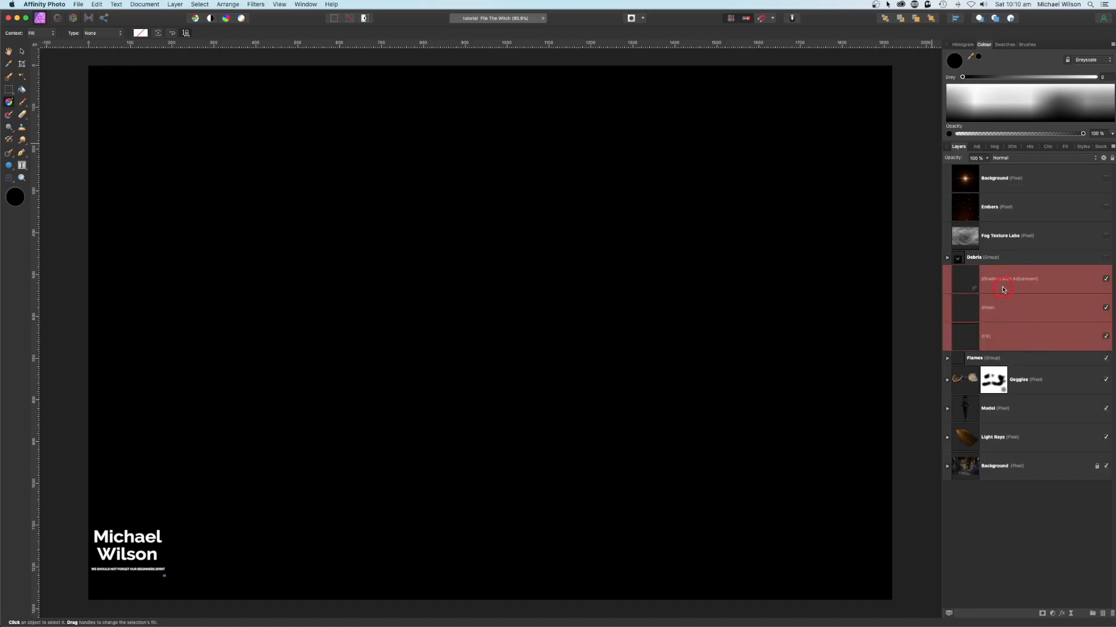
{"action": "key", "text": "super+g"}
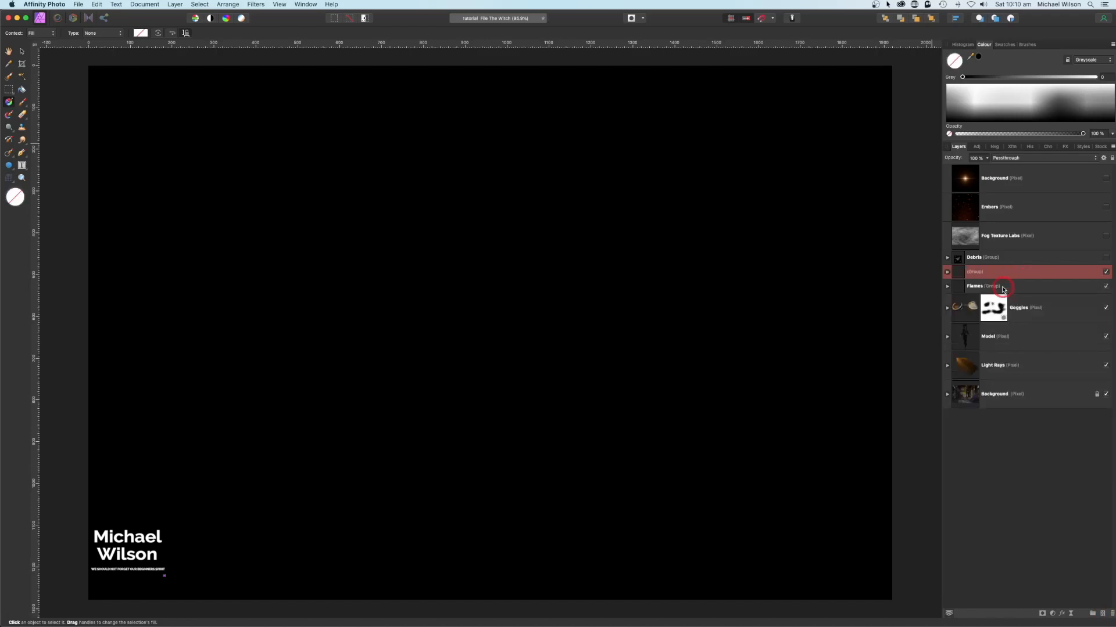
{"action": "double_click", "coordinate": [978, 273]}
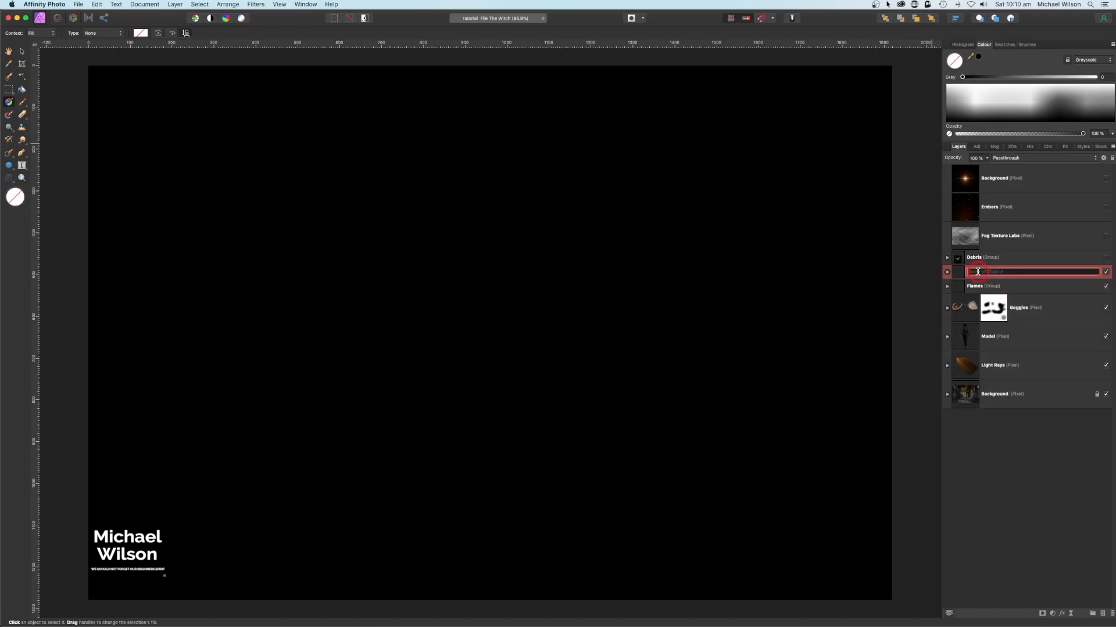
{"action": "type", "text": "Gradient Ma"}
{"action": "left_click", "coordinate": [1009, 443]}
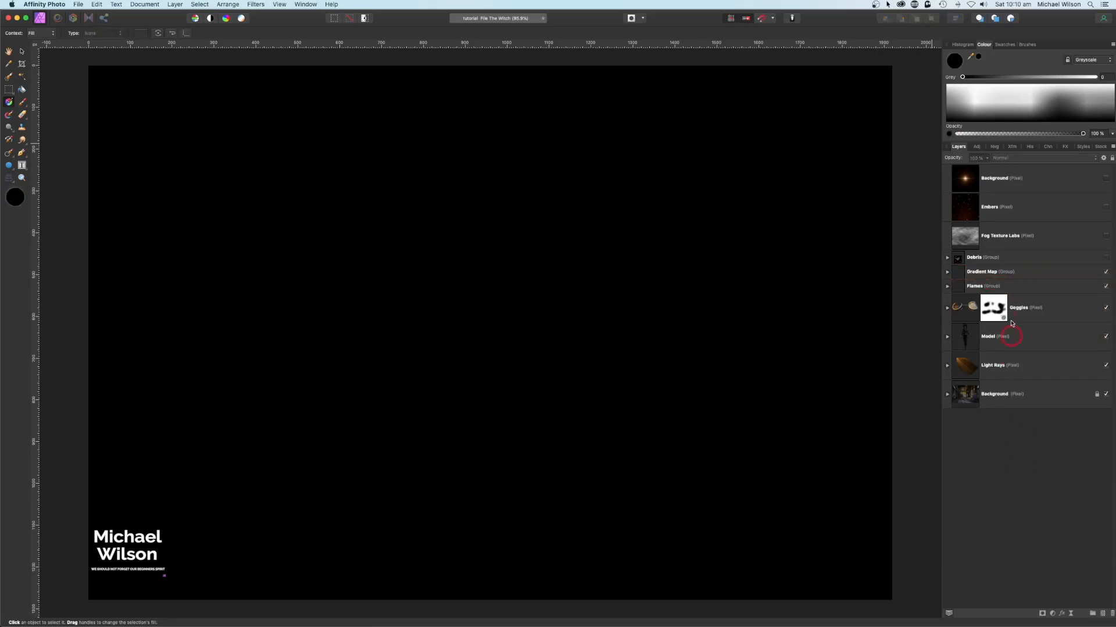
Step: Set the Gradient Map group's blend mode to Screen
{"action": "left_click", "coordinate": [996, 274]}
{"action": "left_click", "coordinate": [1008, 161]}
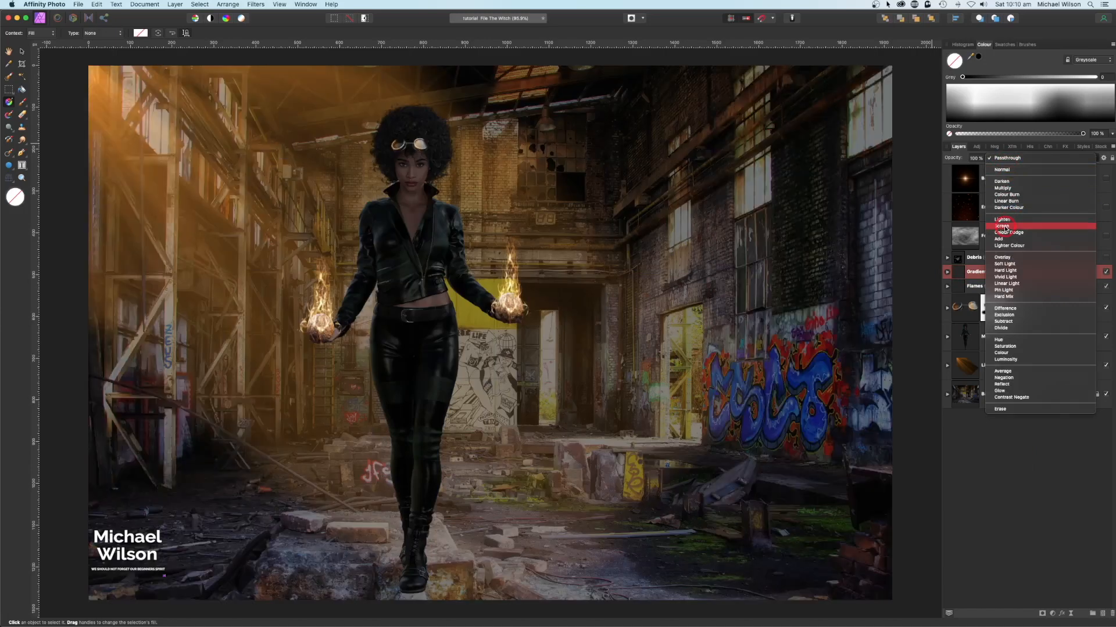
{"action": "left_click", "coordinate": [1005, 227]}
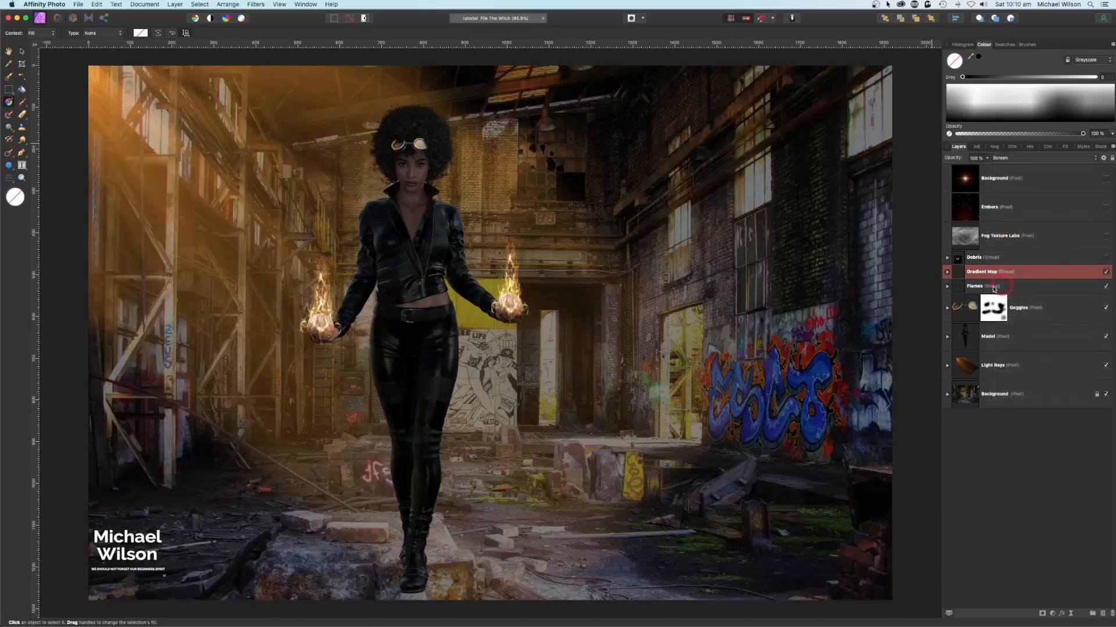
Step: Move the Flames group into the Gradient Map group, between the empty pixel layer and the black fill
{"action": "left_click", "coordinate": [946, 273]}
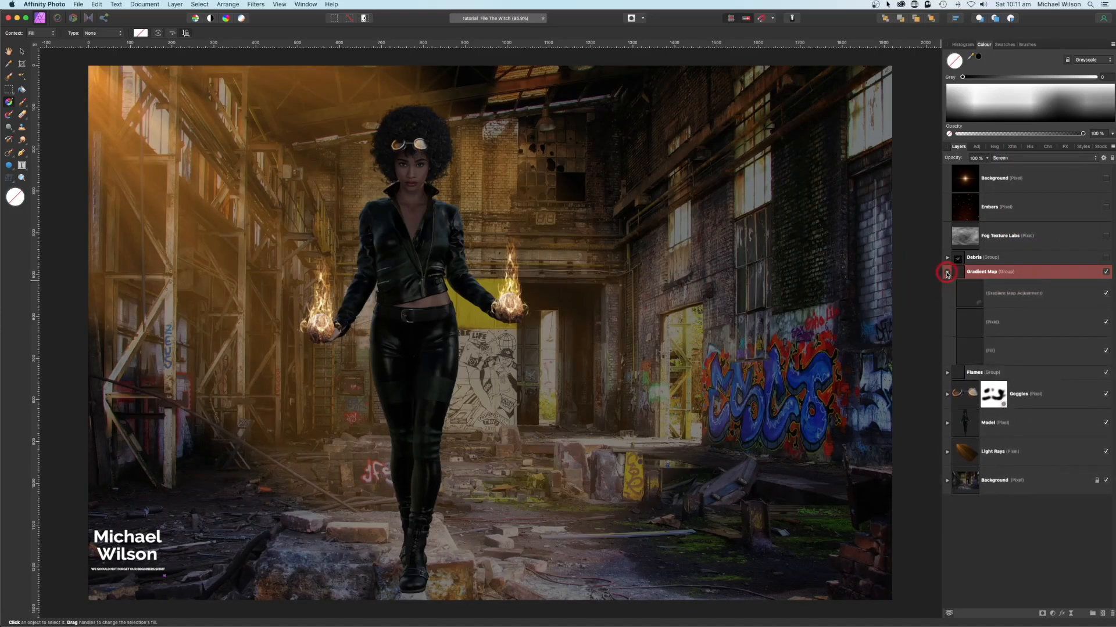
{"action": "left_click", "coordinate": [989, 374]}
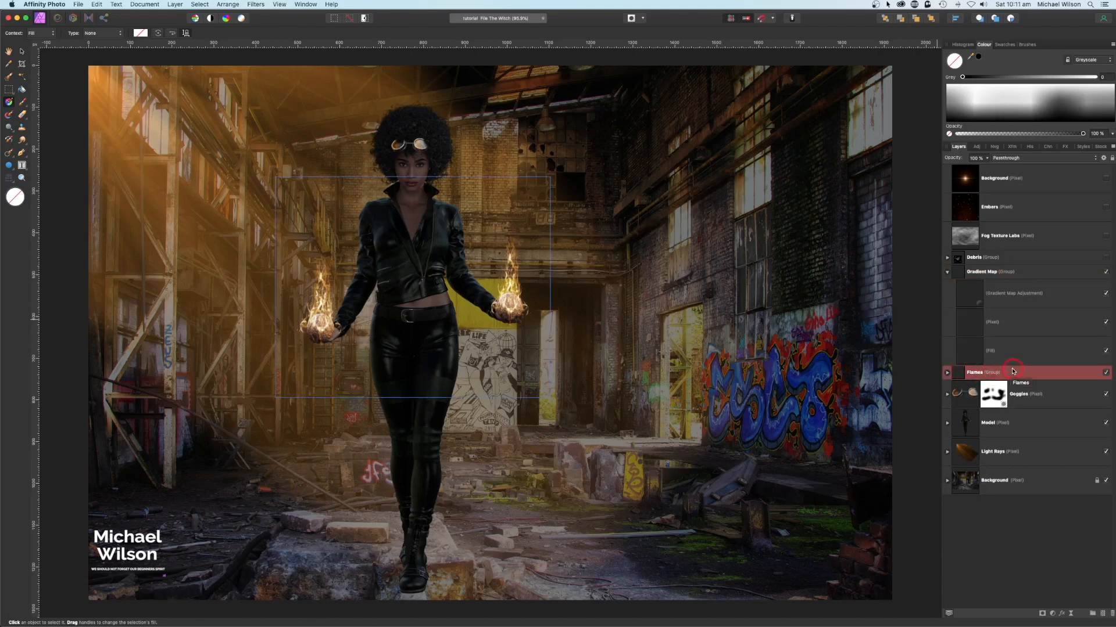
{"action": "left_click_drag", "start_coordinate": [1014, 371], "coordinate": [1012, 339]}
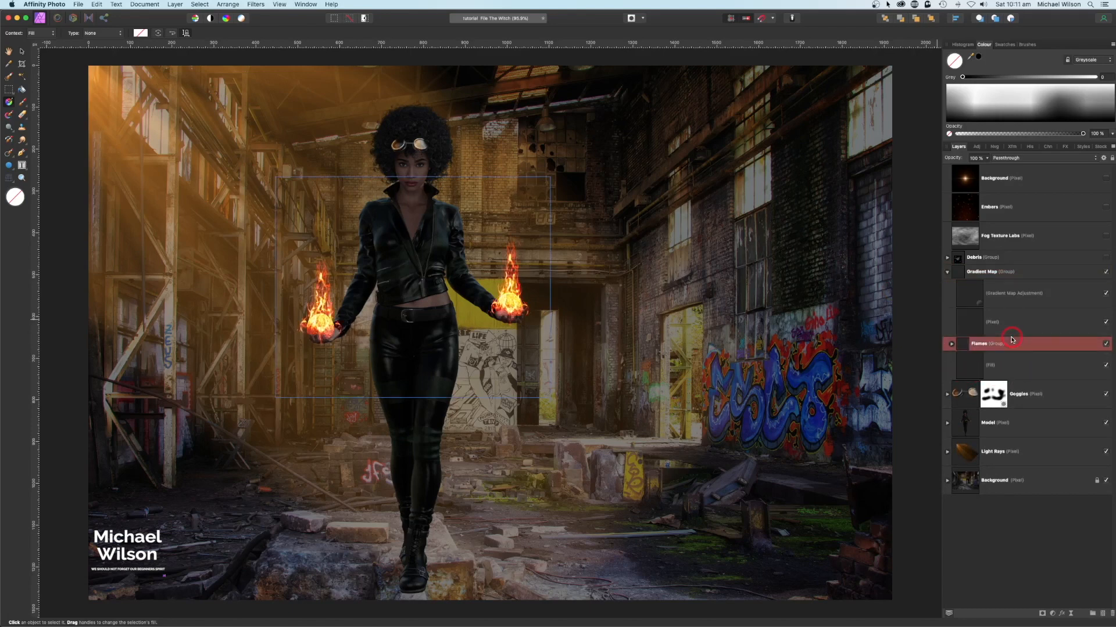
Step: Compare the image with the Flames group and the gradient map adjustment each hidden and shown, then collapse the Gradient Map group
{"action": "left_click", "coordinate": [1105, 346]}
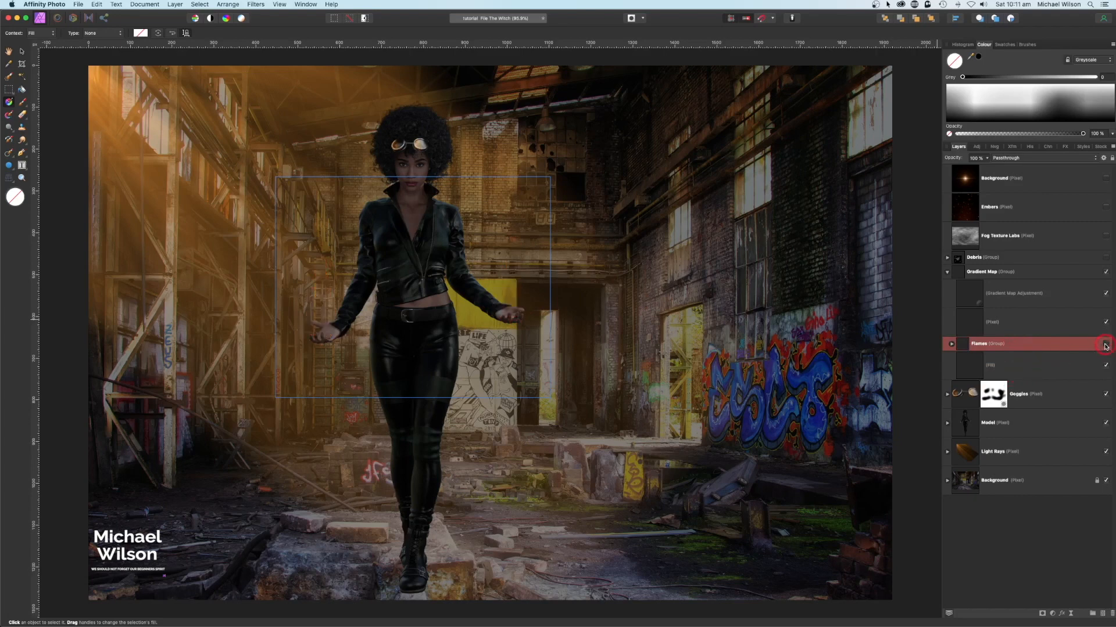
{"action": "left_click", "coordinate": [1105, 345]}
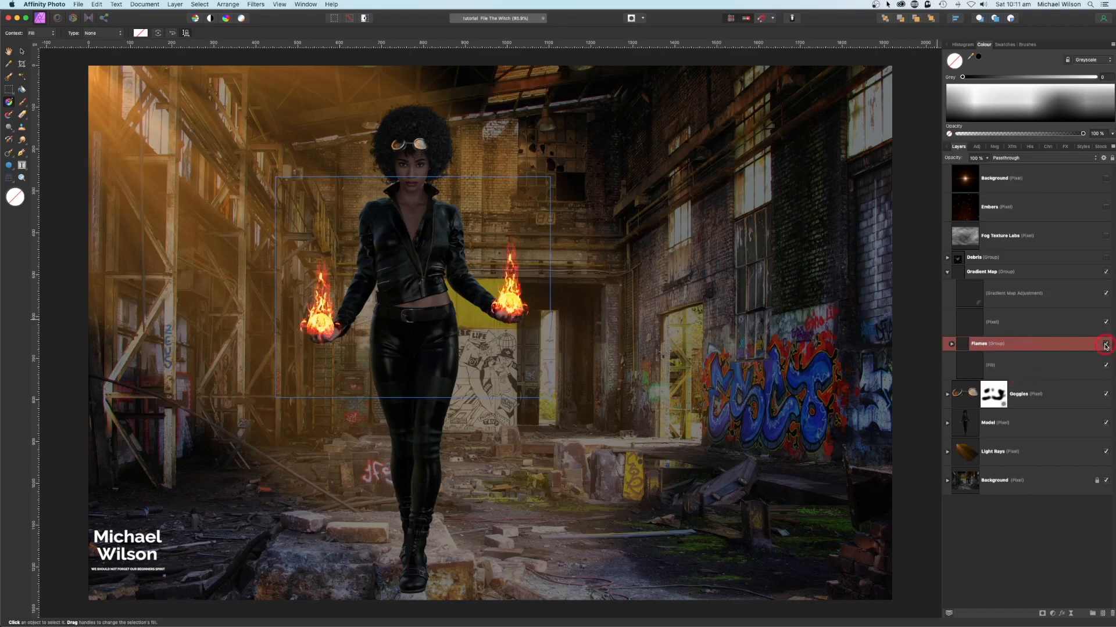
{"action": "left_click", "coordinate": [1106, 295]}
{"action": "left_click", "coordinate": [1106, 295]}
{"action": "left_click", "coordinate": [1106, 295]}
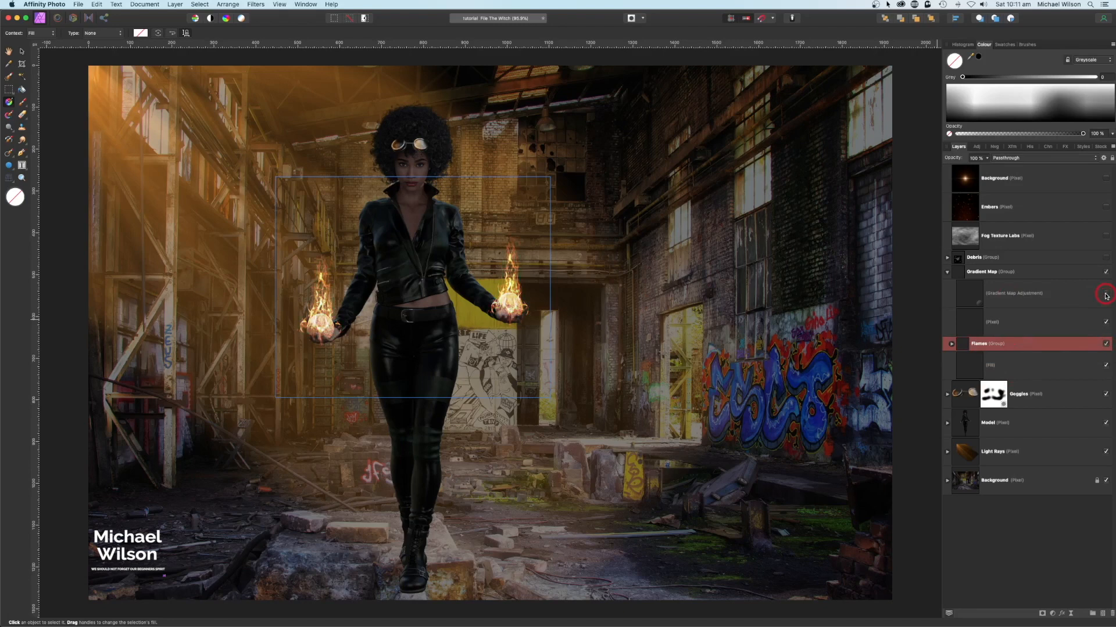
{"action": "left_click", "coordinate": [1106, 296]}
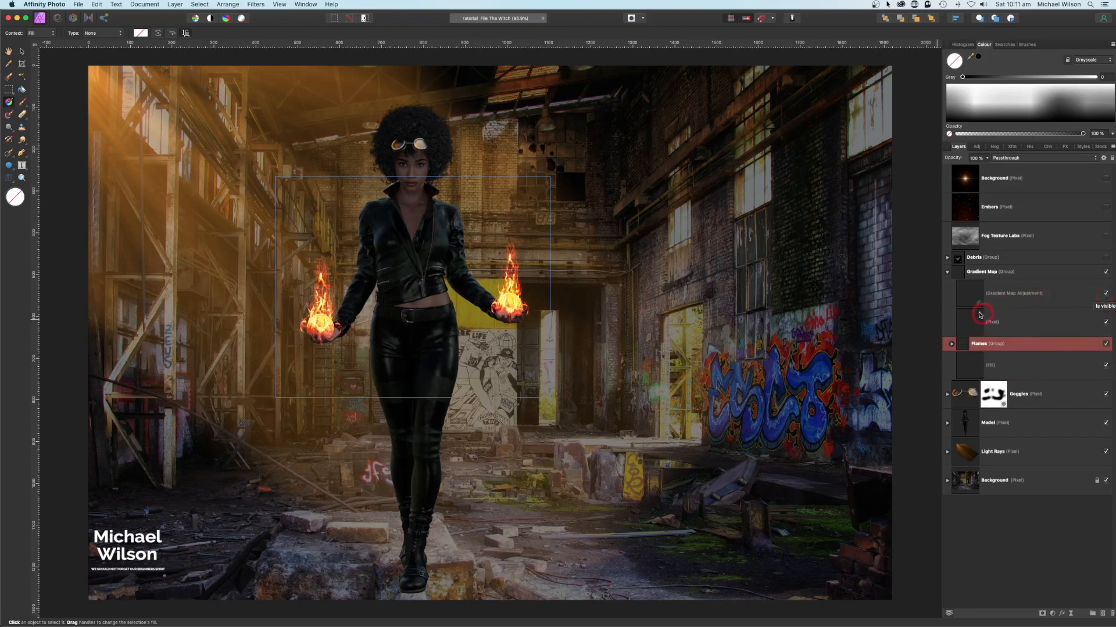
{"action": "left_click", "coordinate": [946, 271]}
Step: Select the empty pixel layer inside the Gradient Map group and pick a textured 12 px Pencils brush for painting
{"action": "key", "text": "b"}
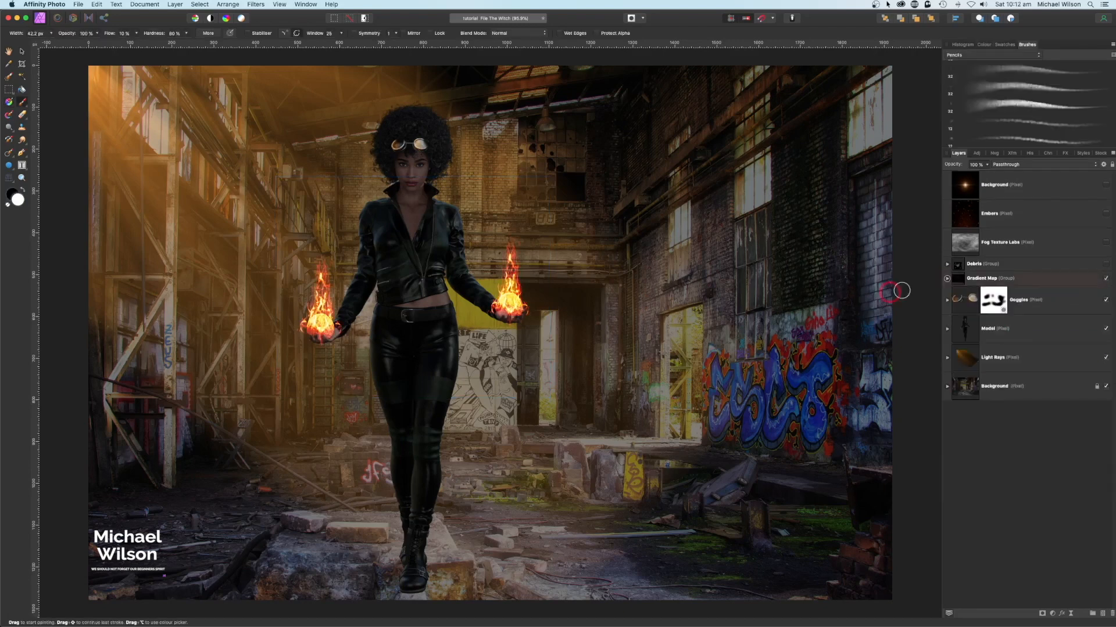
{"action": "left_click", "coordinate": [947, 279]}
{"action": "left_click", "coordinate": [1026, 332]}
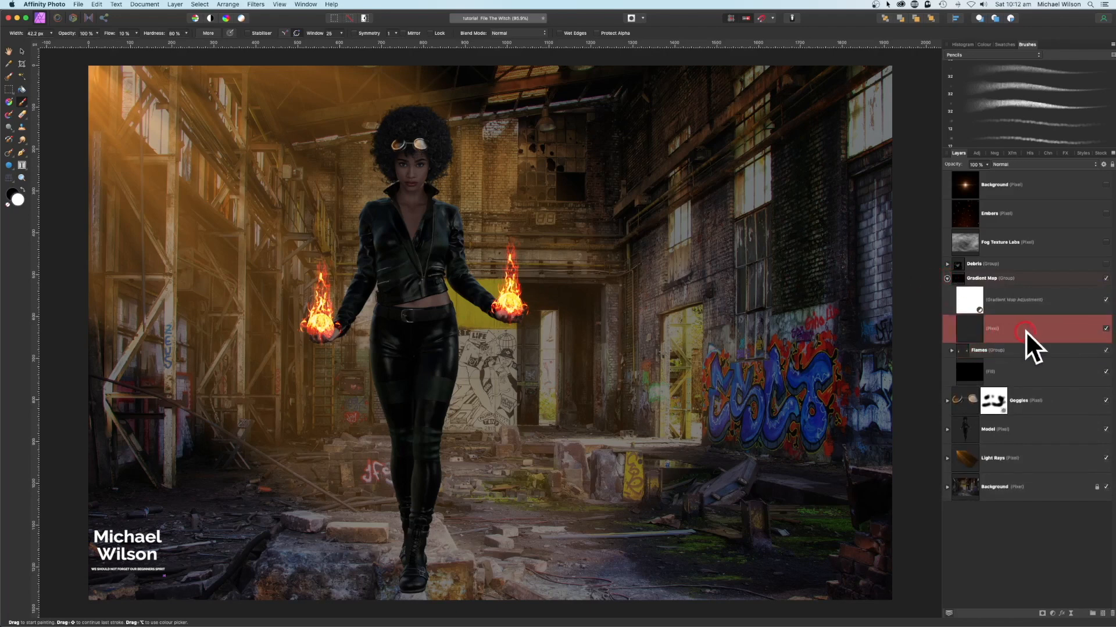
{"action": "left_click", "coordinate": [983, 336]}
{"action": "left_click", "coordinate": [972, 56]}
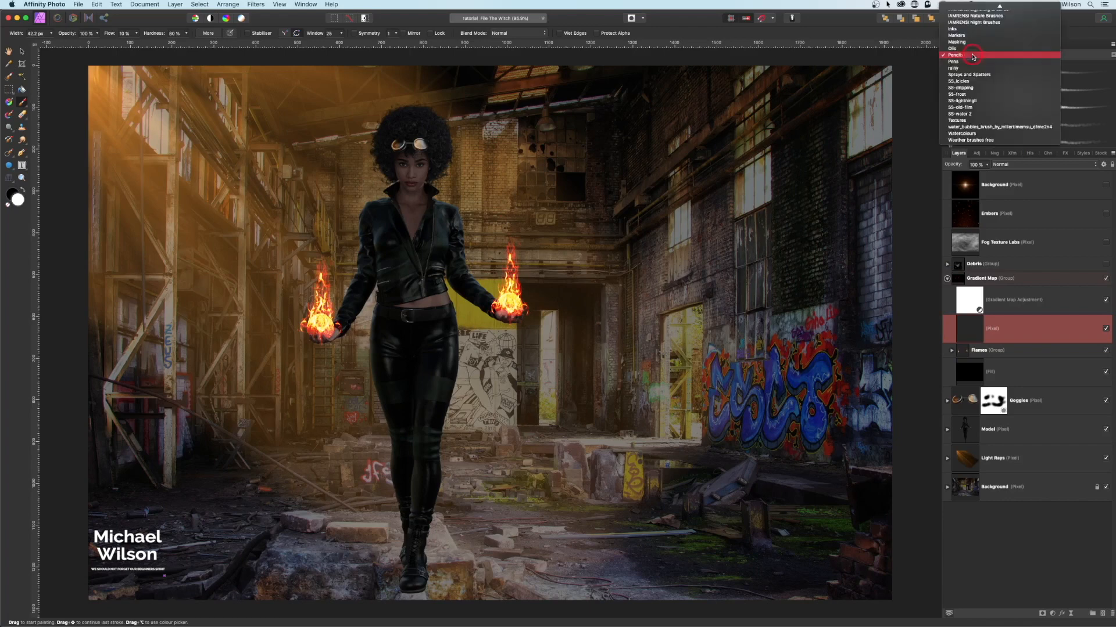
{"action": "left_click", "coordinate": [970, 51]}
{"action": "left_click", "coordinate": [1014, 96]}
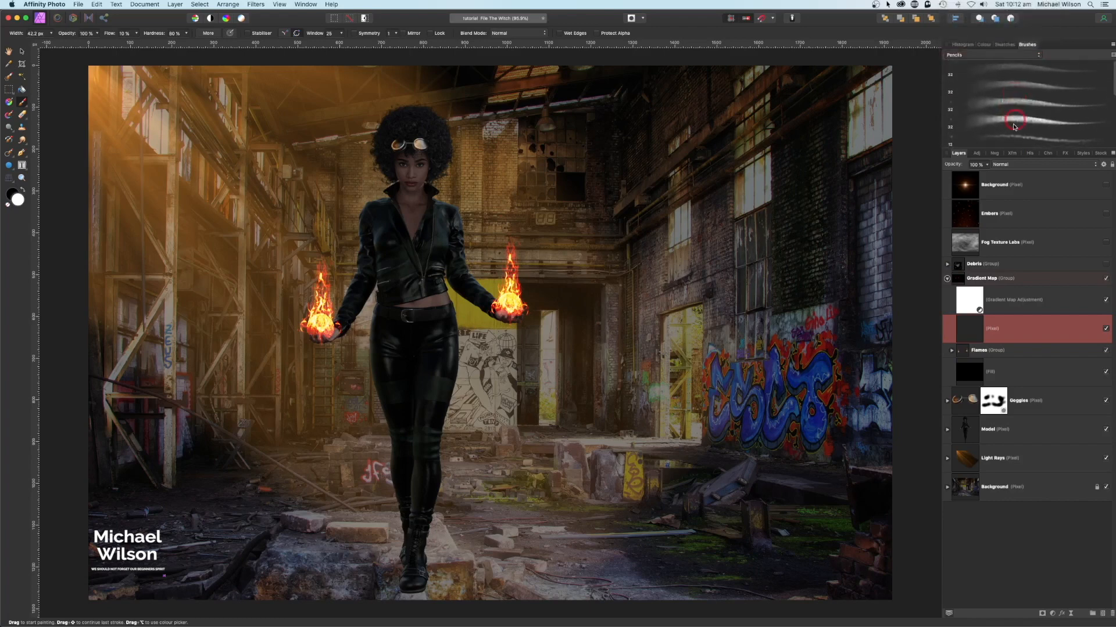
{"action": "left_click", "coordinate": [1010, 136]}
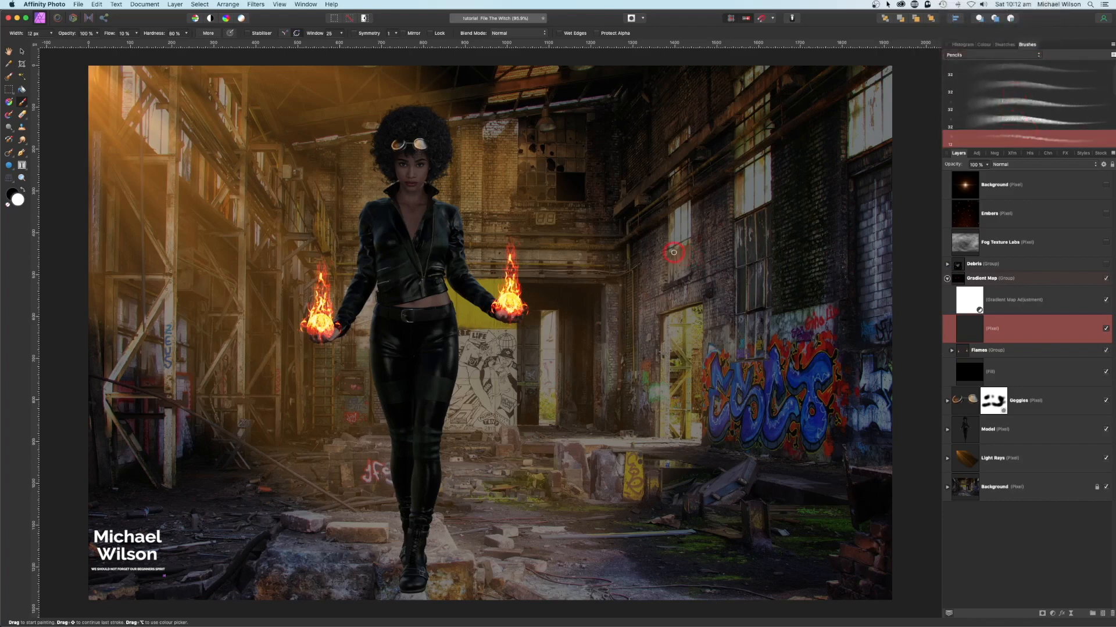
Step: Paint a wavy test stroke across the brick wall beside the tall windows with the brush enlarged to 31.9 px
{"action": "key", "text": "bracketright"}
{"action": "key", "text": "bracketright"}
{"action": "key", "text": "bracketright"}
{"action": "key", "text": "bracketright"}
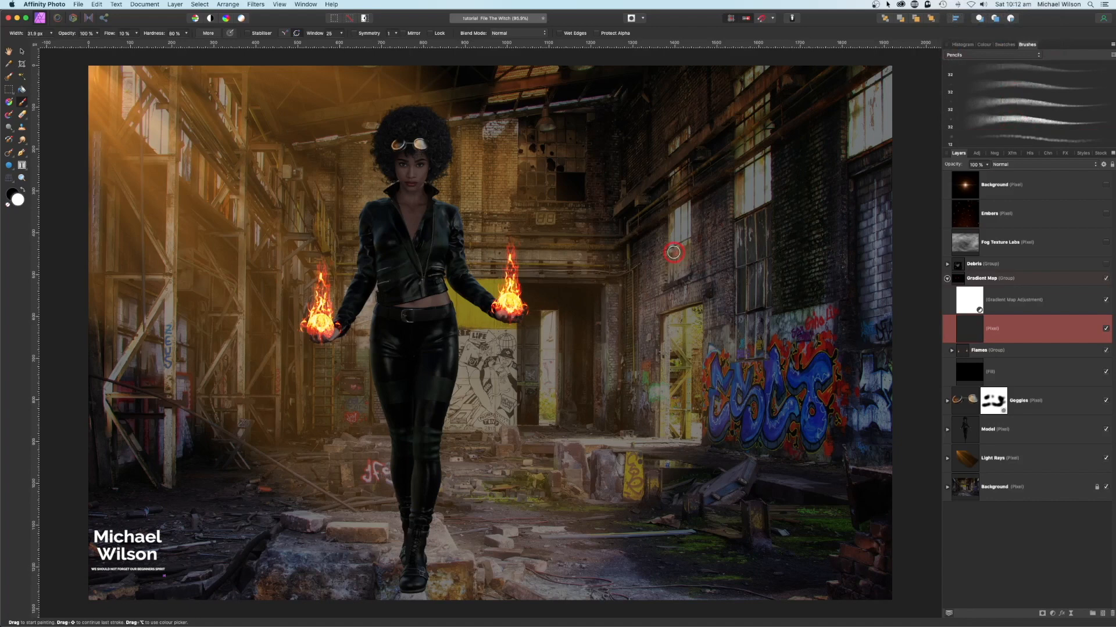
{"action": "mouse_move", "coordinate": [673, 252]}
{"action": "left_mouse_down"}
{"action": "mouse_move", "coordinate": [711, 244]}
{"action": "mouse_move", "coordinate": [737, 222]}
{"action": "mouse_move", "coordinate": [655, 262]}
{"action": "mouse_move", "coordinate": [733, 234]}
{"action": "left_mouse_up"}
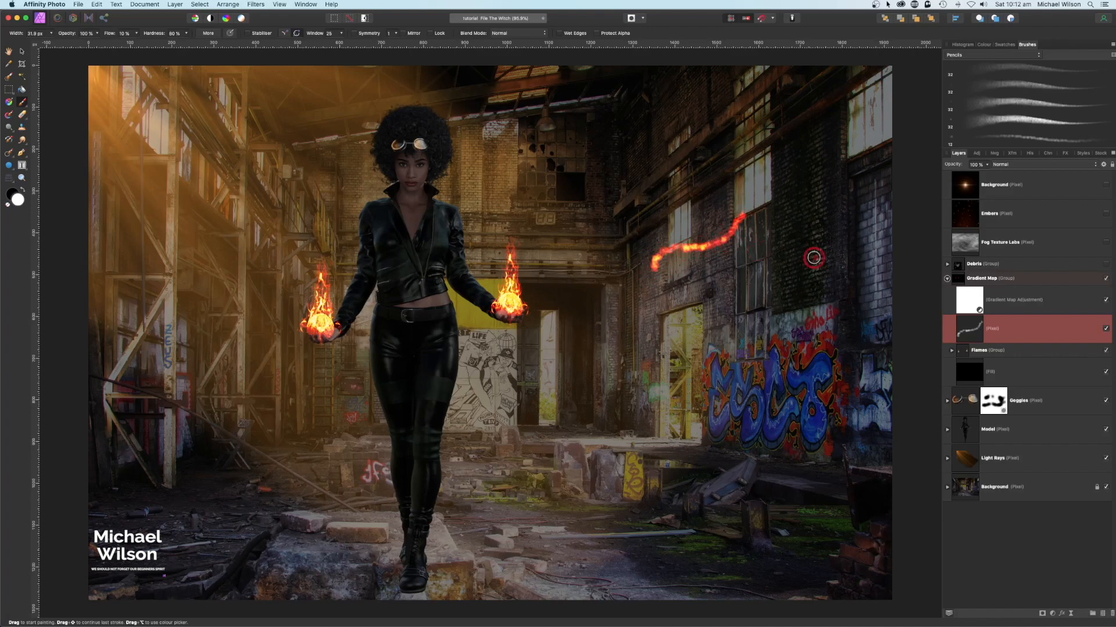
Step: Try a thinner 12 px stroke at the end of the painted line, then undo all the test strokes
{"action": "key", "text": "bracketleft"}
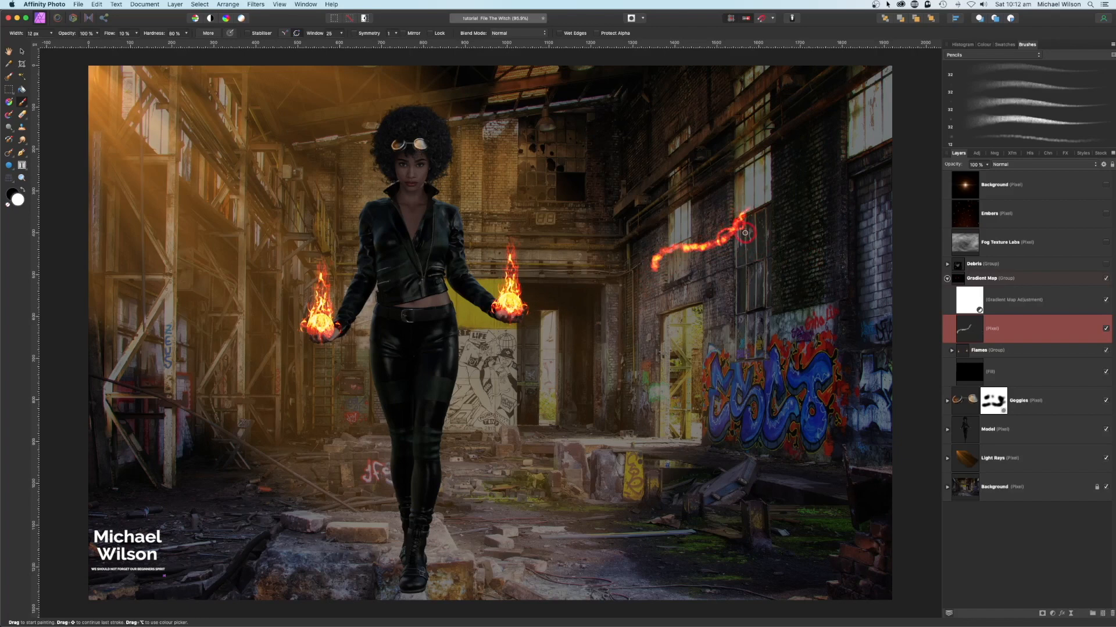
{"action": "left_click_drag", "start_coordinate": [738, 220], "coordinate": [758, 193]}
{"action": "left_click_drag", "start_coordinate": [959, 294], "coordinate": [967, 331]}
{"action": "key", "text": "super+z"}
{"action": "key", "text": "super+z"}
{"action": "key", "text": "super+z"}
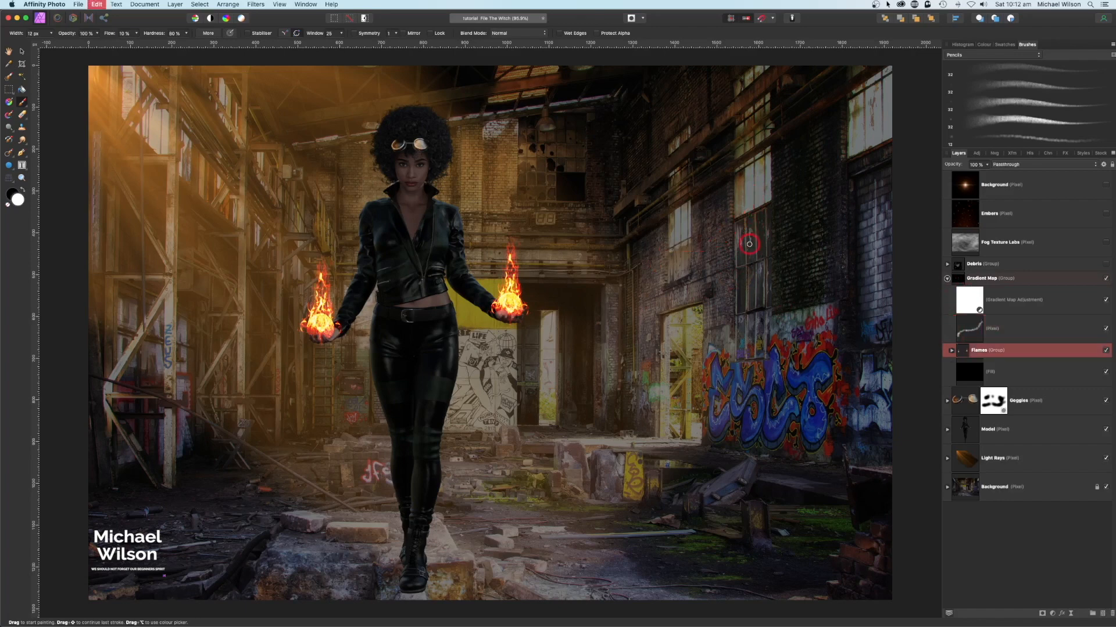
Step: Make the Debris group visible and look through the brick, glass and iron bar layers it contains
{"action": "left_click", "coordinate": [946, 278]}
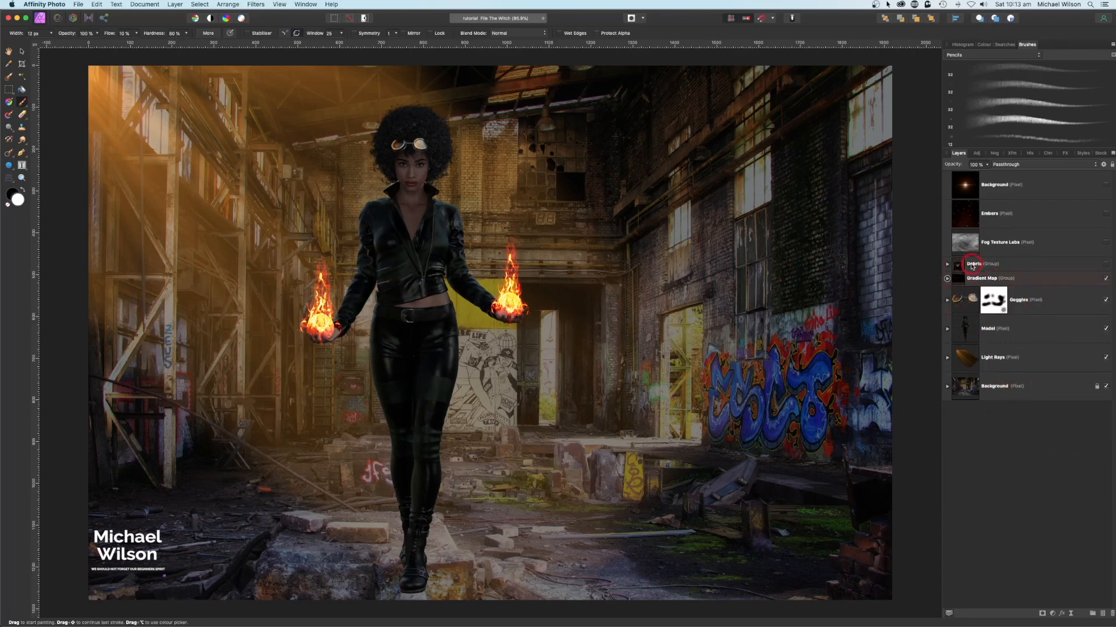
{"action": "left_click", "coordinate": [1106, 265]}
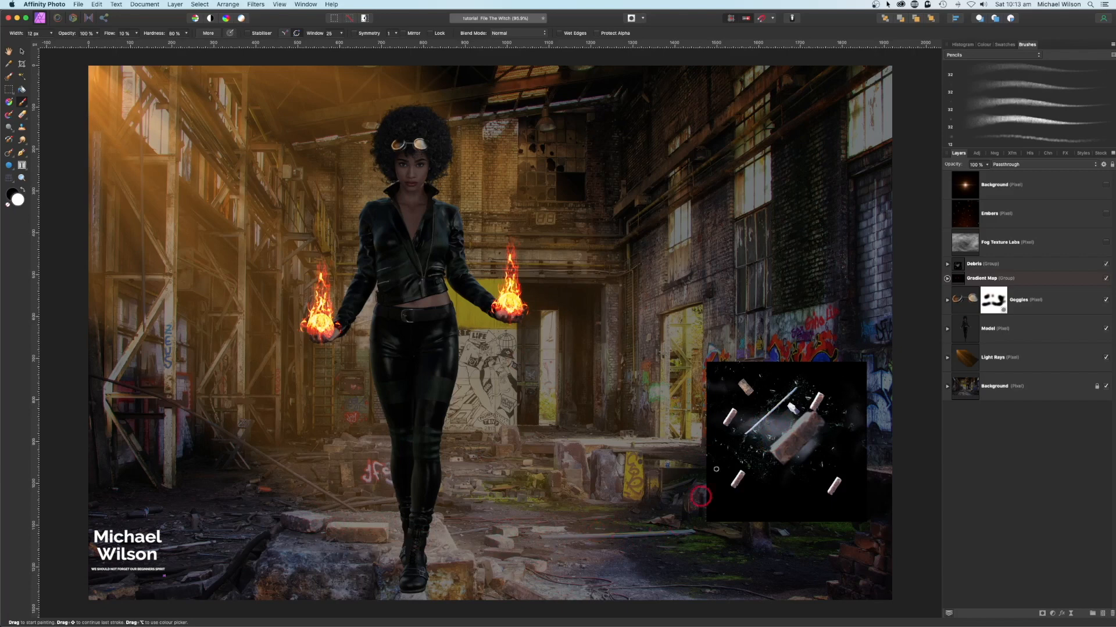
{"action": "left_click", "coordinate": [948, 266]}
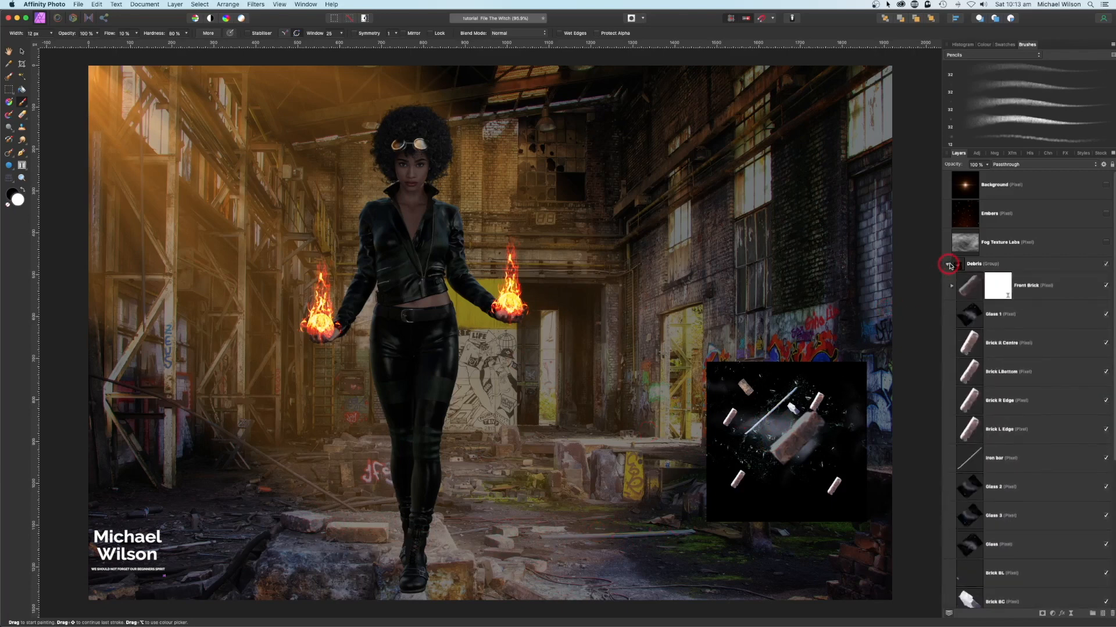
{"action": "scroll", "coordinate": [1014, 395], "scroll_direction": "down", "scroll_amount": 3}
{"action": "scroll", "coordinate": [1013, 395], "scroll_direction": "down", "scroll_amount": 5}
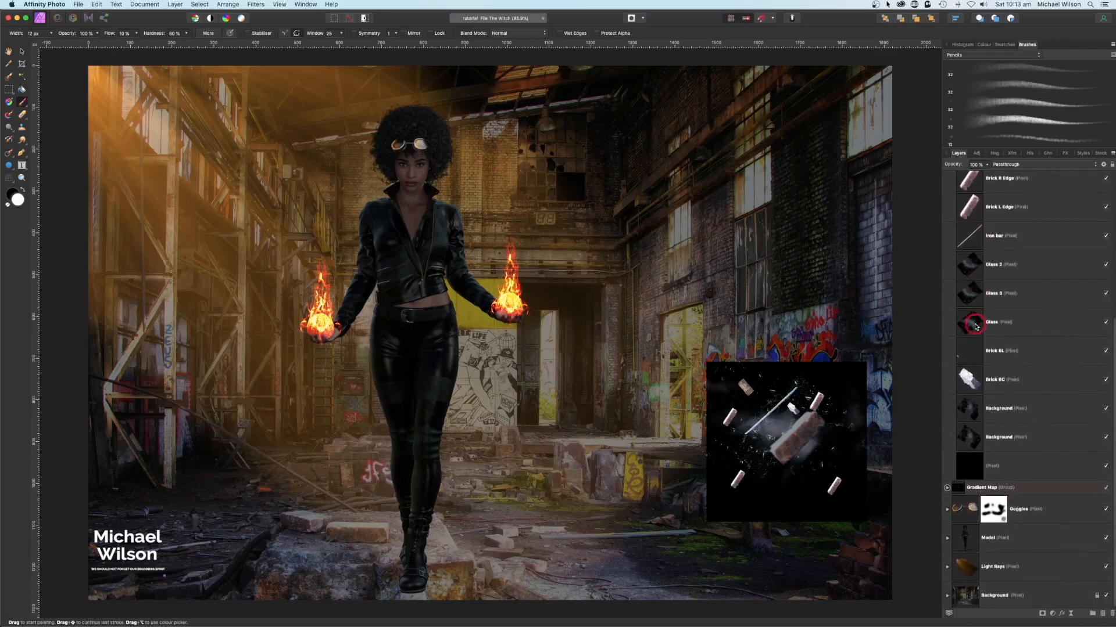
{"action": "scroll", "coordinate": [1072, 342], "scroll_direction": "up", "scroll_amount": 3}
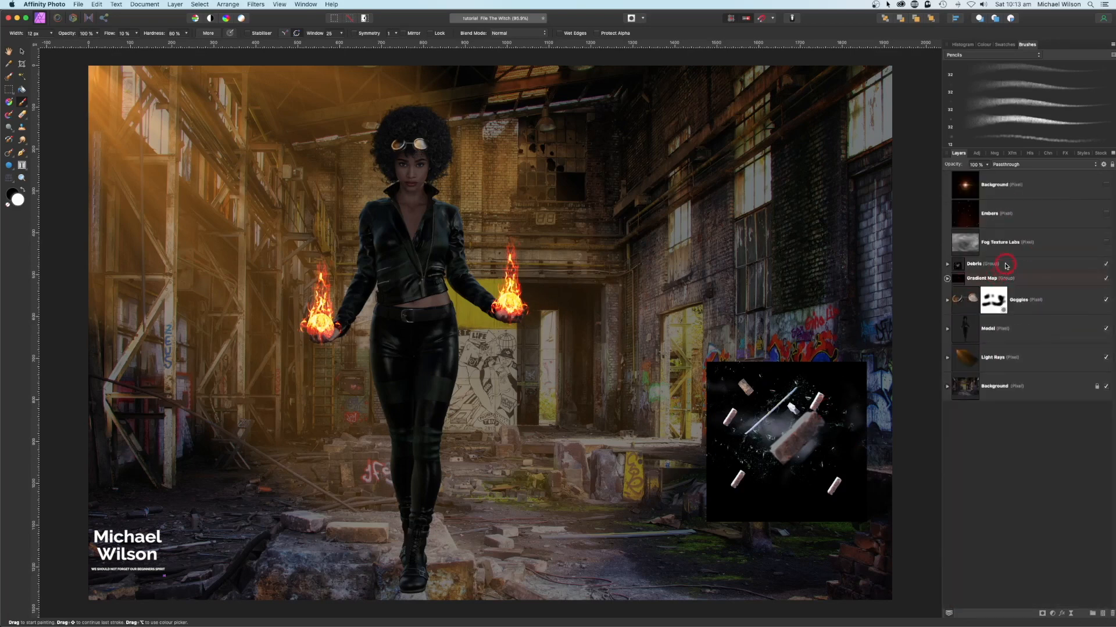
Step: Move the Debris group from beside the graffiti wall onto the model's torso and the flaming hand on the light-ray side
{"action": "left_click", "coordinate": [1005, 265]}
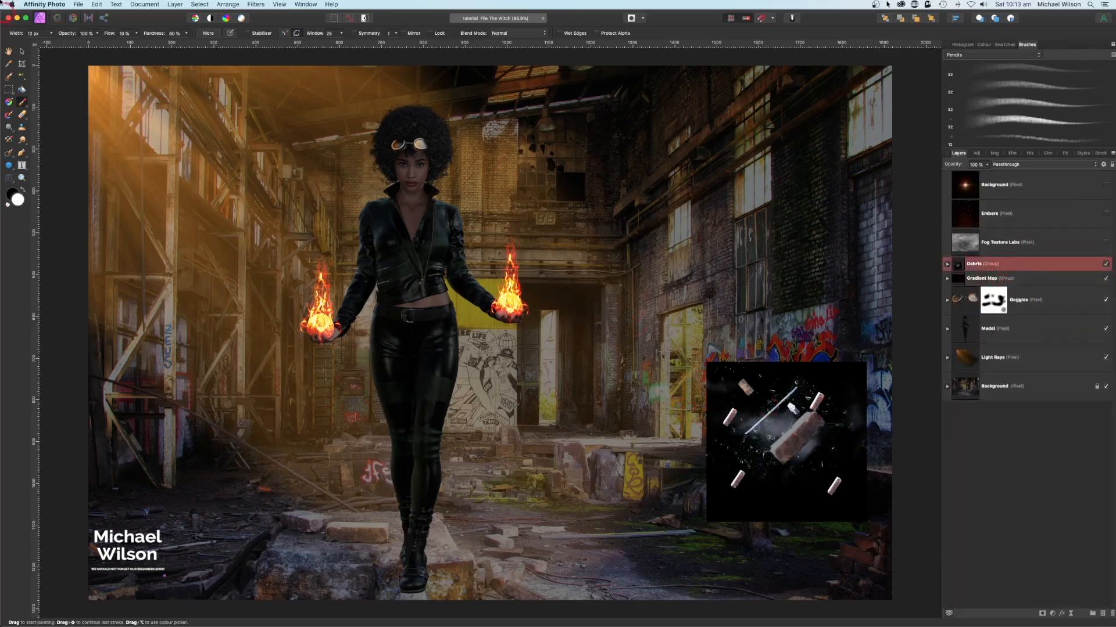
{"action": "left_click", "coordinate": [23, 53]}
{"action": "left_click_drag", "start_coordinate": [722, 384], "coordinate": [308, 212]}
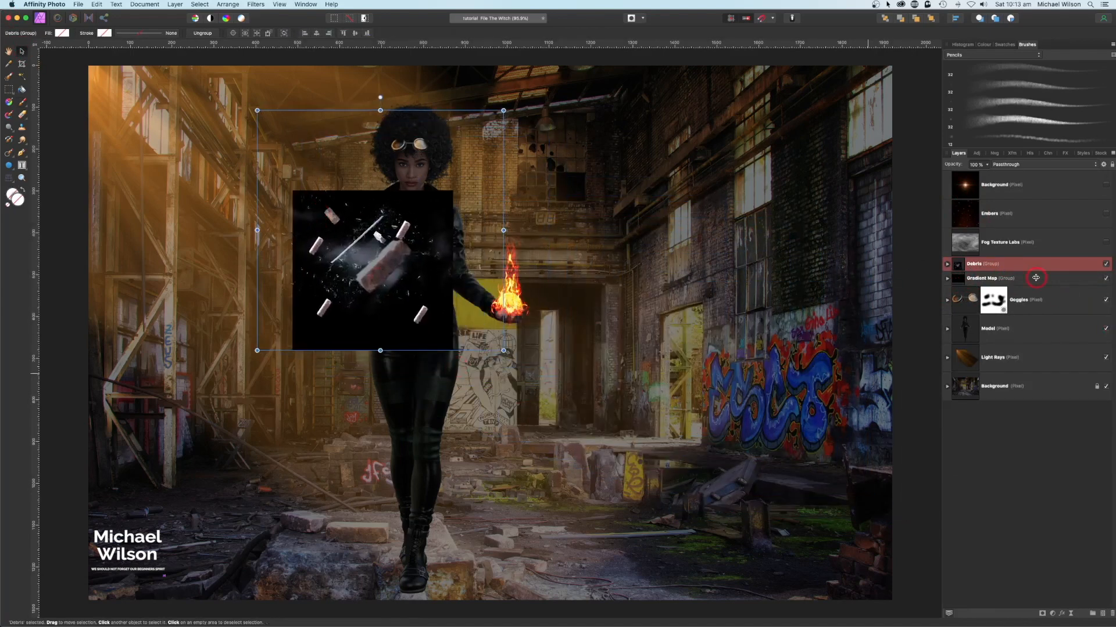
Step: Place the Debris group beneath the Model layer and enlarge it to spread around the model across most of the warehouse
{"action": "left_click_drag", "start_coordinate": [1020, 268], "coordinate": [1016, 334]}
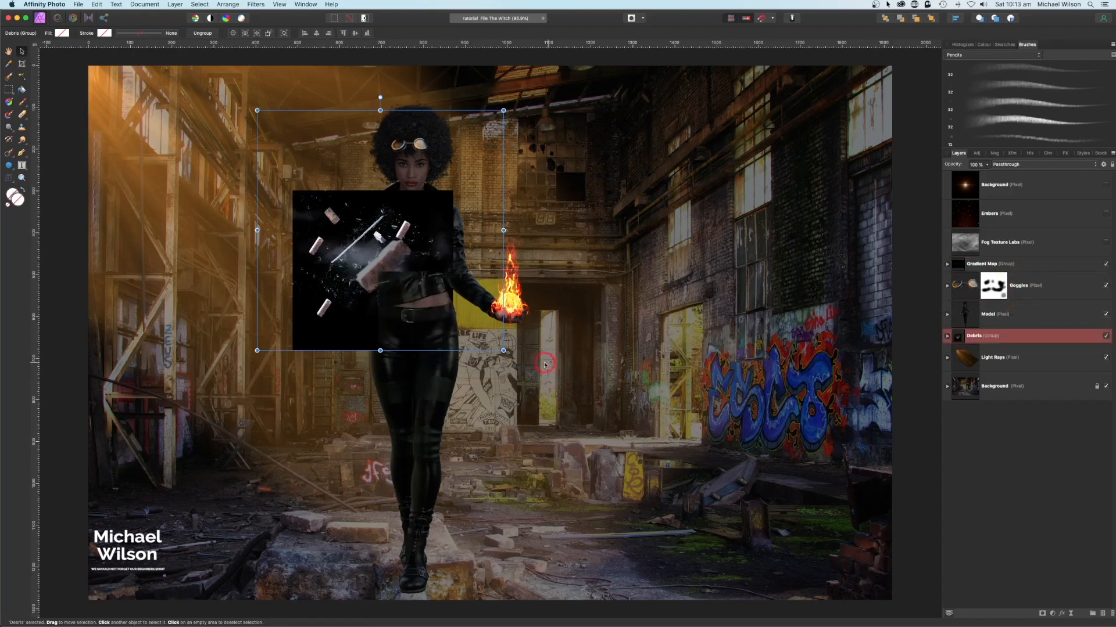
{"action": "left_click_drag", "start_coordinate": [497, 361], "coordinate": [741, 599]}
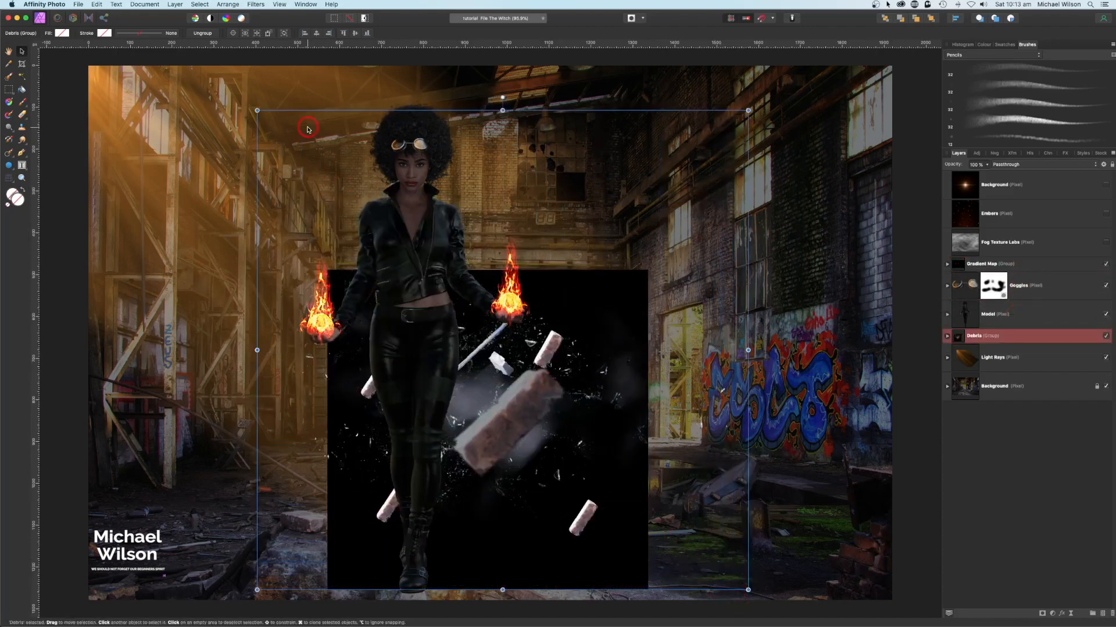
{"action": "left_click_drag", "start_coordinate": [266, 116], "coordinate": [165, 58]}
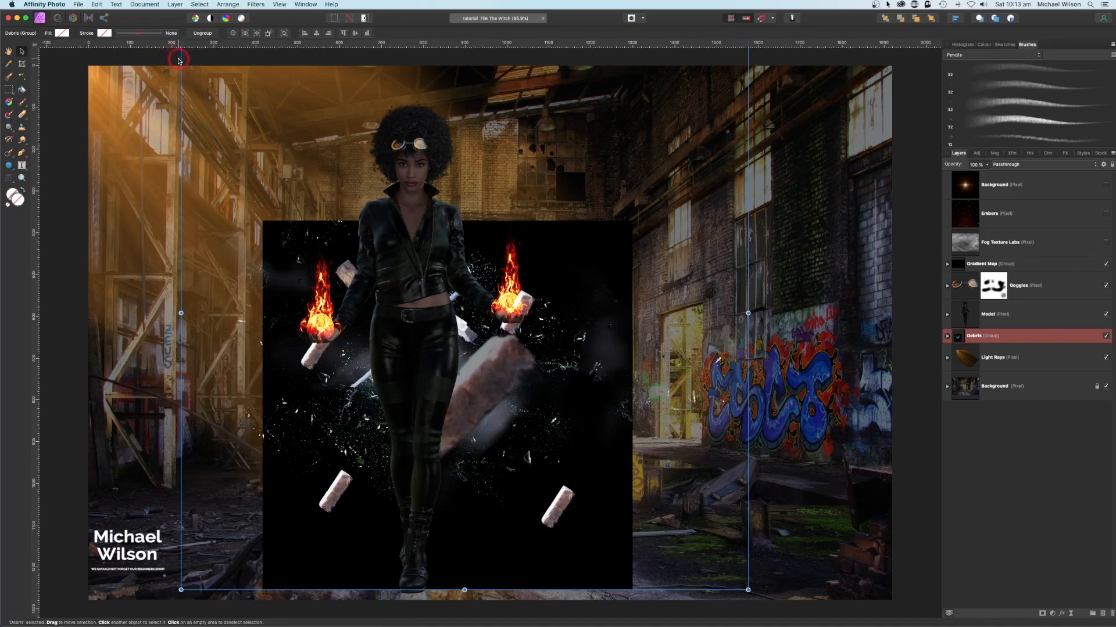
{"action": "key", "text": "super+minus"}
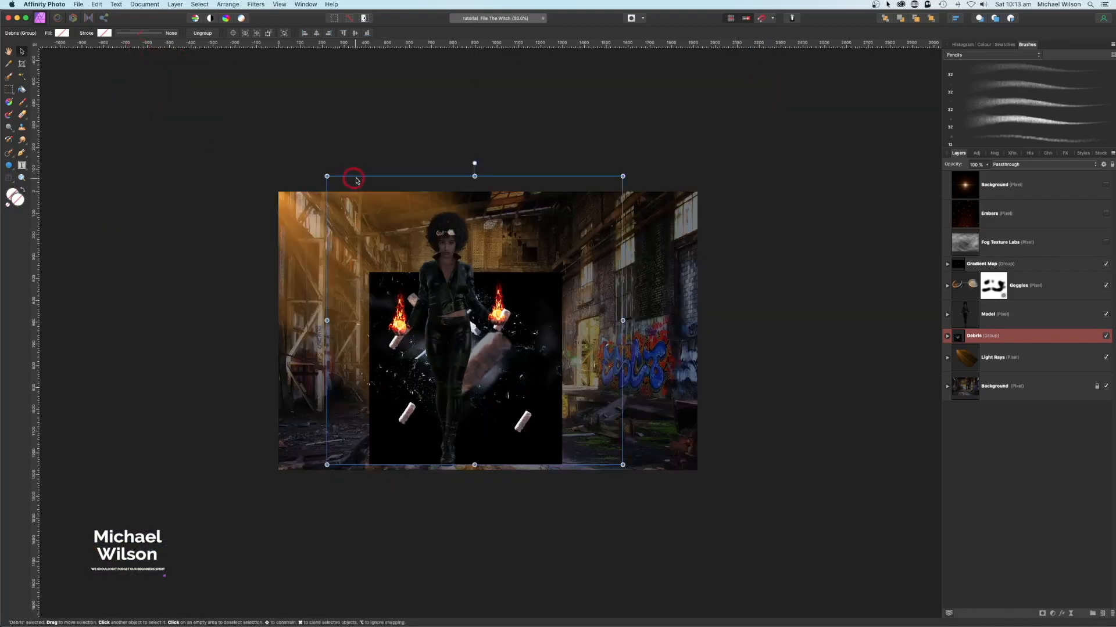
{"action": "left_click_drag", "start_coordinate": [327, 176], "coordinate": [246, 98]}
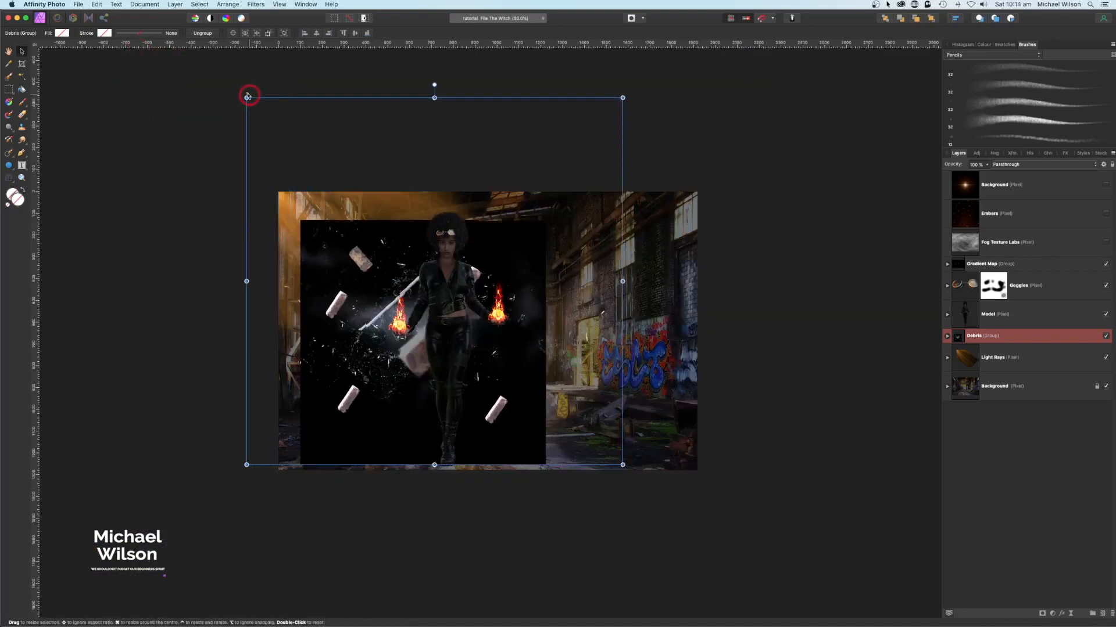
{"action": "left_click_drag", "start_coordinate": [622, 465], "coordinate": [642, 412]}
Step: Hide the unnamed solid black pixel layer at the base of the Debris group
{"action": "left_click", "coordinate": [948, 336]}
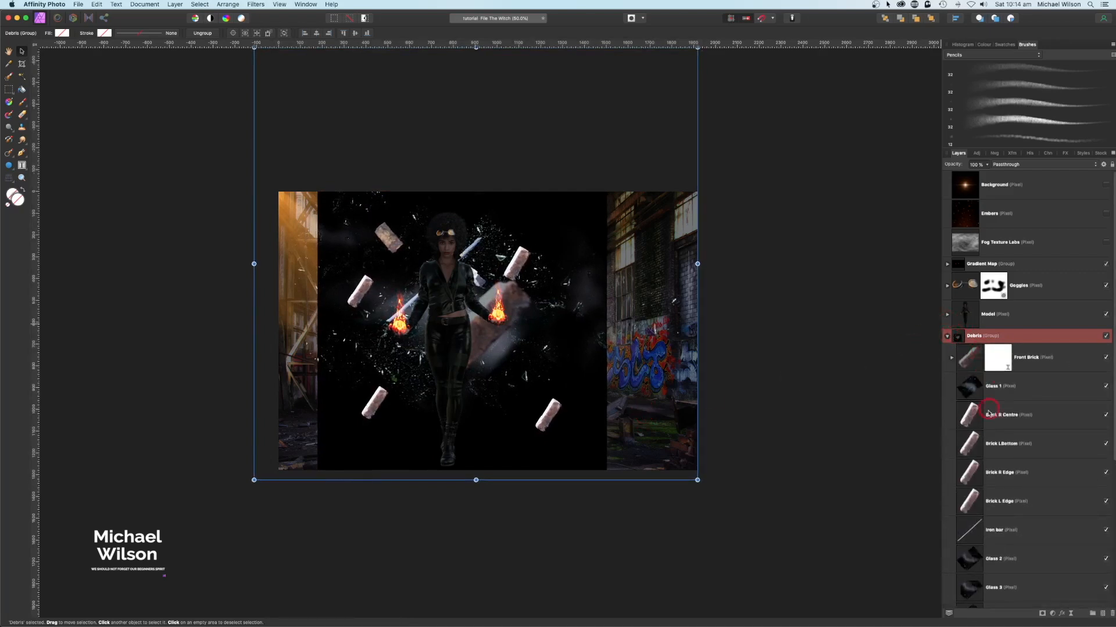
{"action": "scroll", "coordinate": [996, 523], "scroll_direction": "down", "scroll_amount": 6}
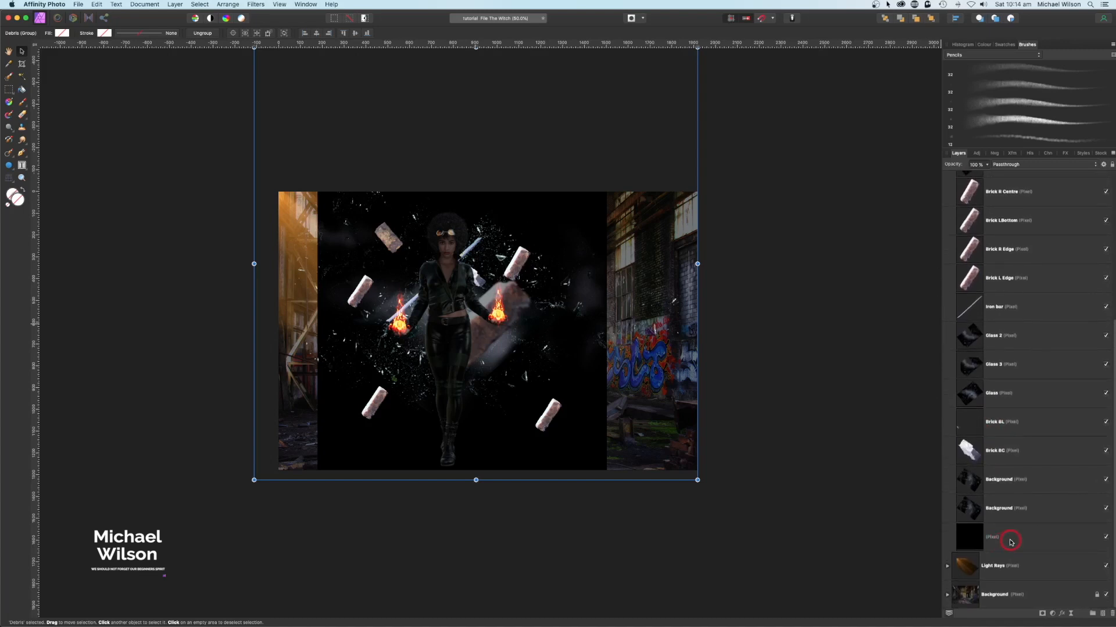
{"action": "left_click", "coordinate": [1010, 542]}
{"action": "left_click", "coordinate": [1105, 539]}
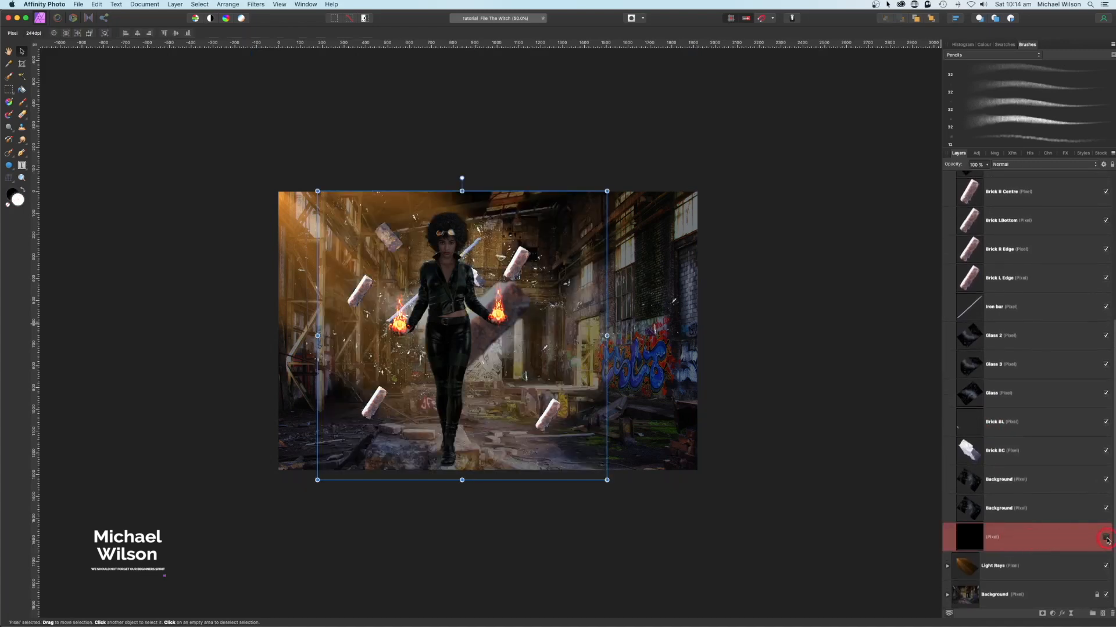
Step: Take Front Brick out of the Debris group to the top of the layer stack and shift the brick beside the model's thigh
{"action": "scroll", "coordinate": [1010, 413], "scroll_direction": "up", "scroll_amount": 4}
{"action": "left_click", "coordinate": [984, 361]}
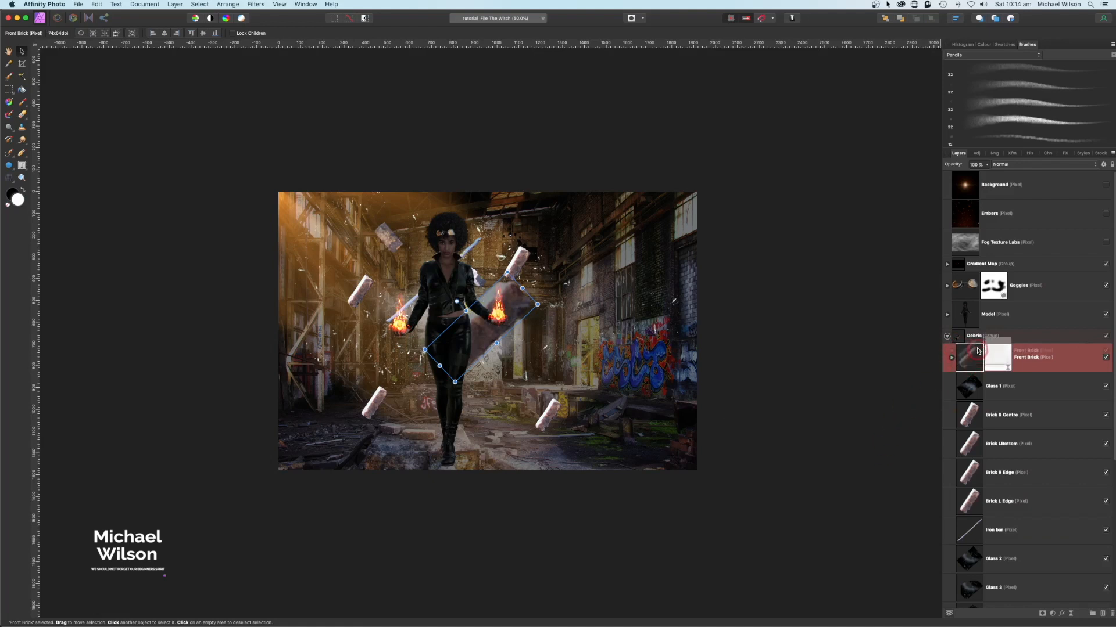
{"action": "left_click_drag", "start_coordinate": [969, 358], "coordinate": [961, 174]}
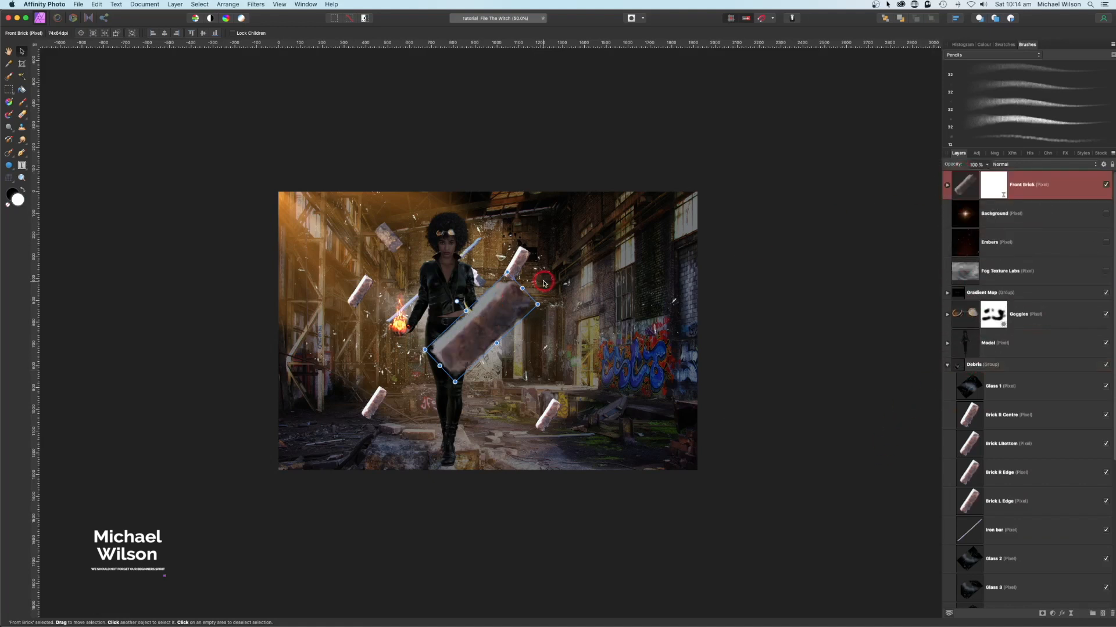
{"action": "left_click_drag", "start_coordinate": [503, 311], "coordinate": [537, 342]}
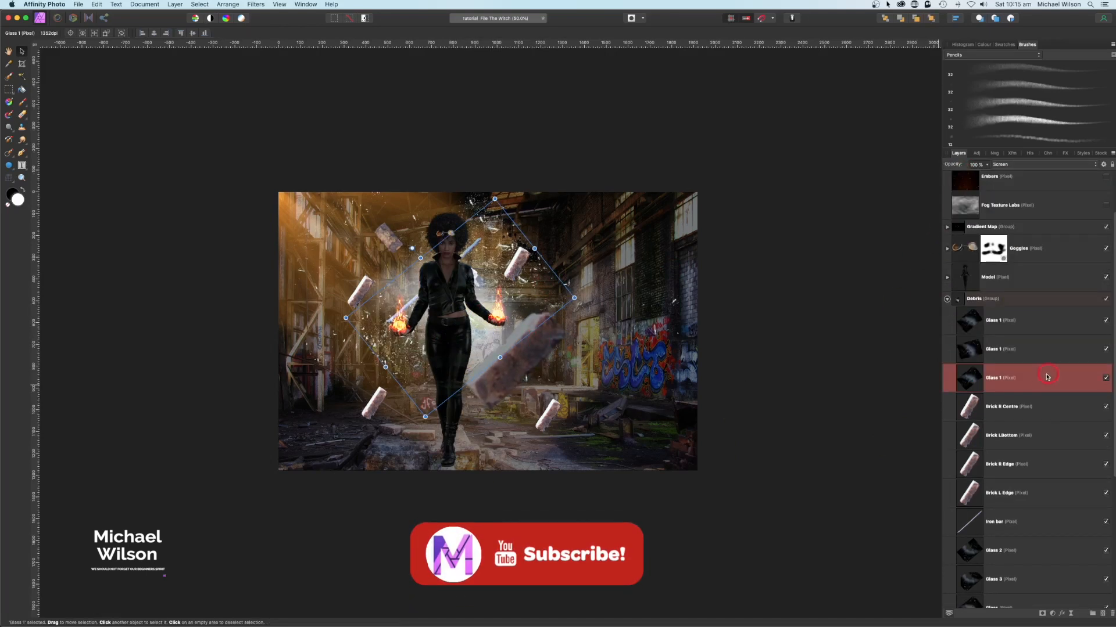
Step: Duplicate the Glass 2 layer twice, placing one copy over the high brick wall windows and the other over the graffiti wall
{"action": "scroll", "coordinate": [1043, 380], "scroll_direction": "down", "scroll_amount": 5}
{"action": "scroll", "coordinate": [1042, 380], "scroll_direction": "down", "scroll_amount": 2}
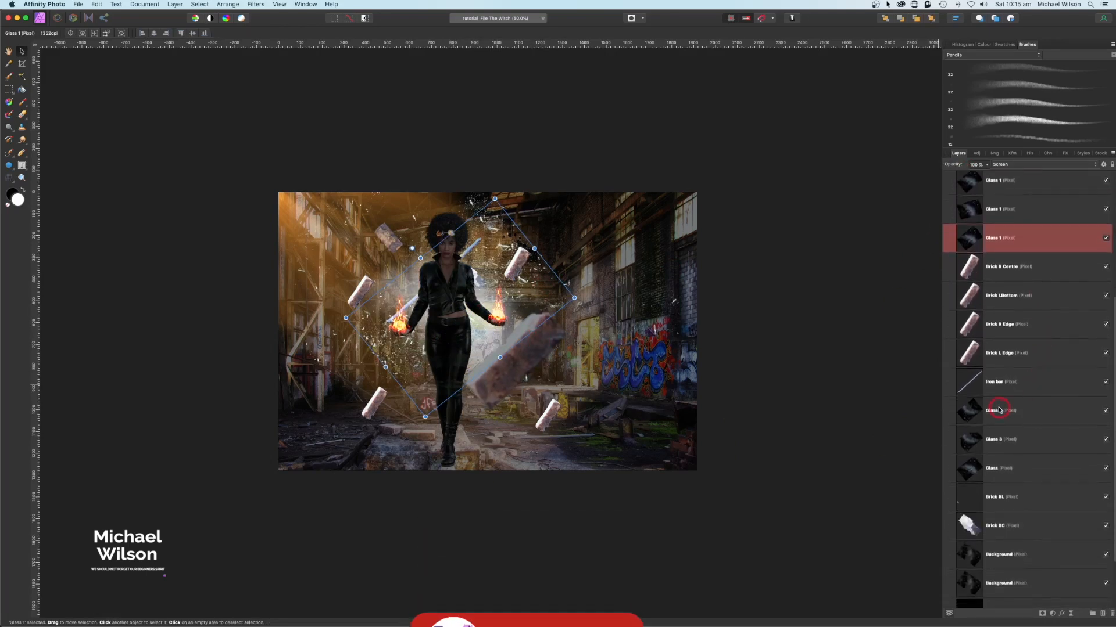
{"action": "left_click", "coordinate": [999, 411]}
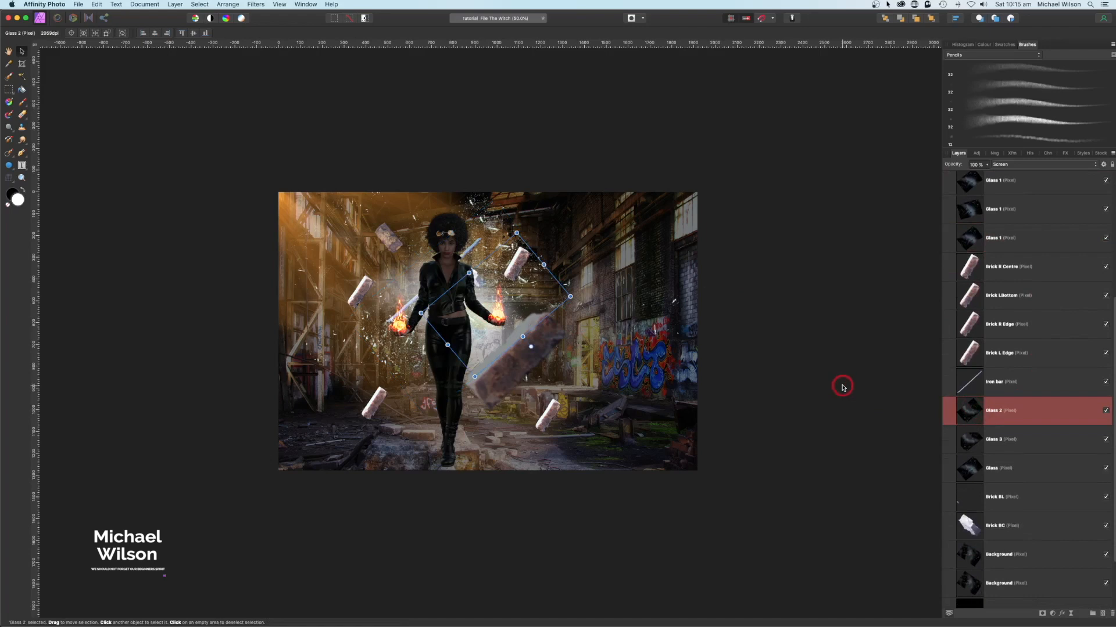
{"action": "key", "text": "super+j"}
{"action": "left_click_drag", "start_coordinate": [561, 288], "coordinate": [727, 213]}
{"action": "left_click", "coordinate": [1010, 447]}
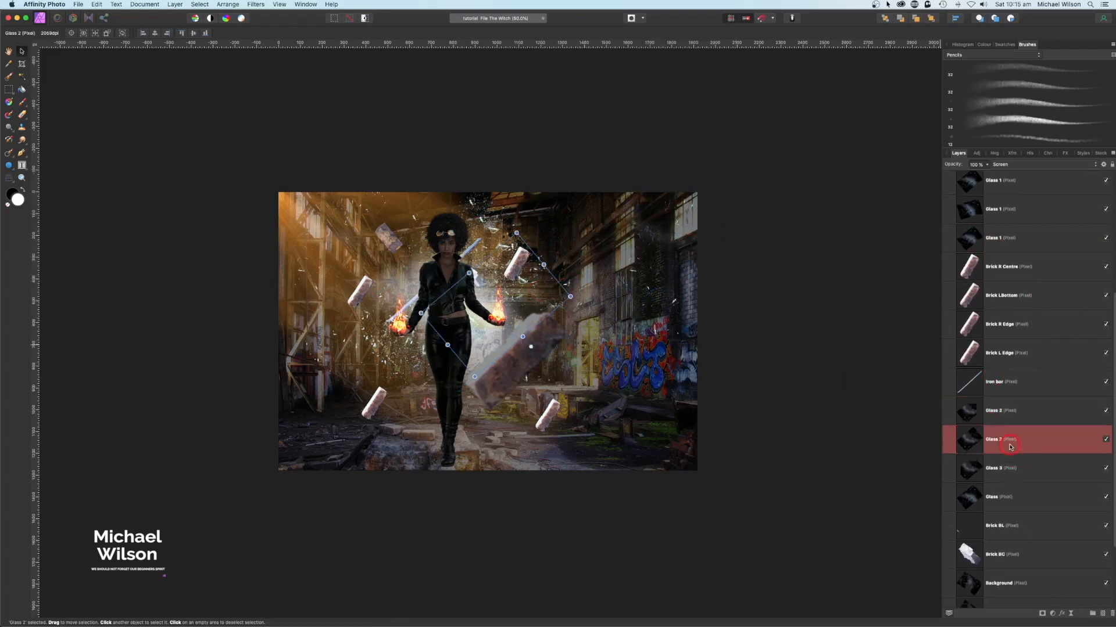
{"action": "key", "text": "super+j"}
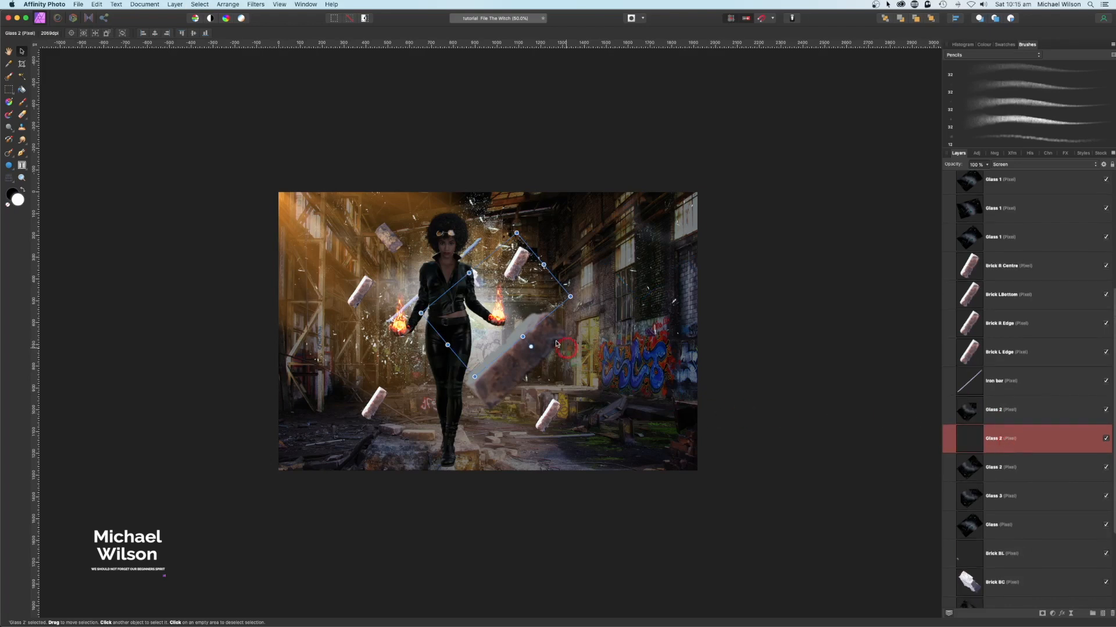
{"action": "left_click_drag", "start_coordinate": [528, 307], "coordinate": [731, 355]}
Step: Duplicate Glass 2 again, move the copy into the upper light-ray corner and enlarge it
{"action": "left_click", "coordinate": [1040, 467]}
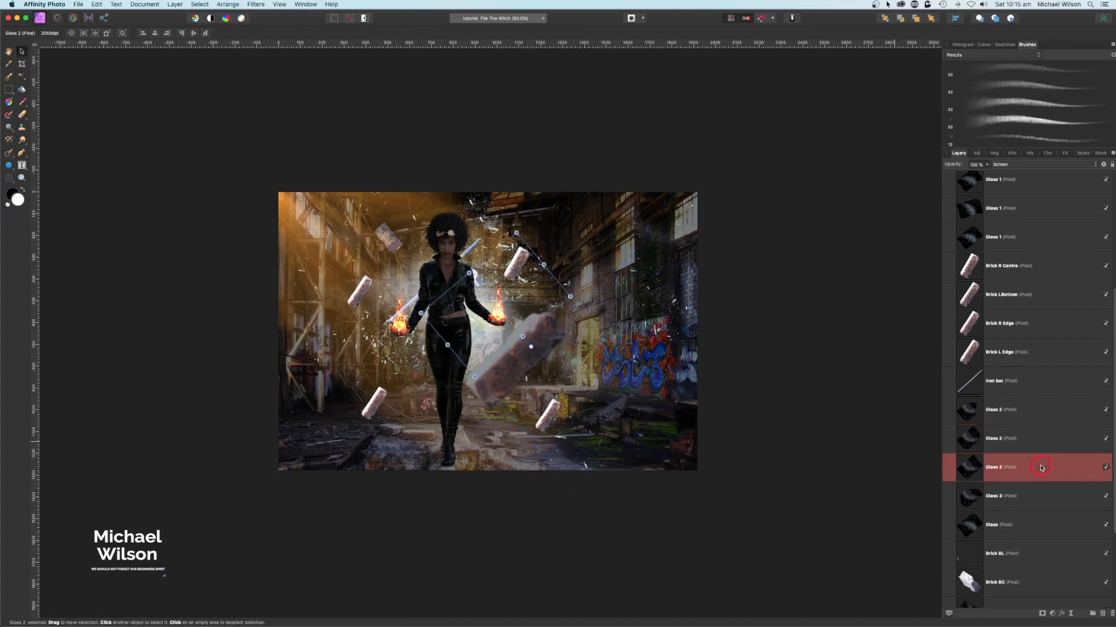
{"action": "key", "text": "super+j"}
{"action": "left_click_drag", "start_coordinate": [552, 398], "coordinate": [298, 242]}
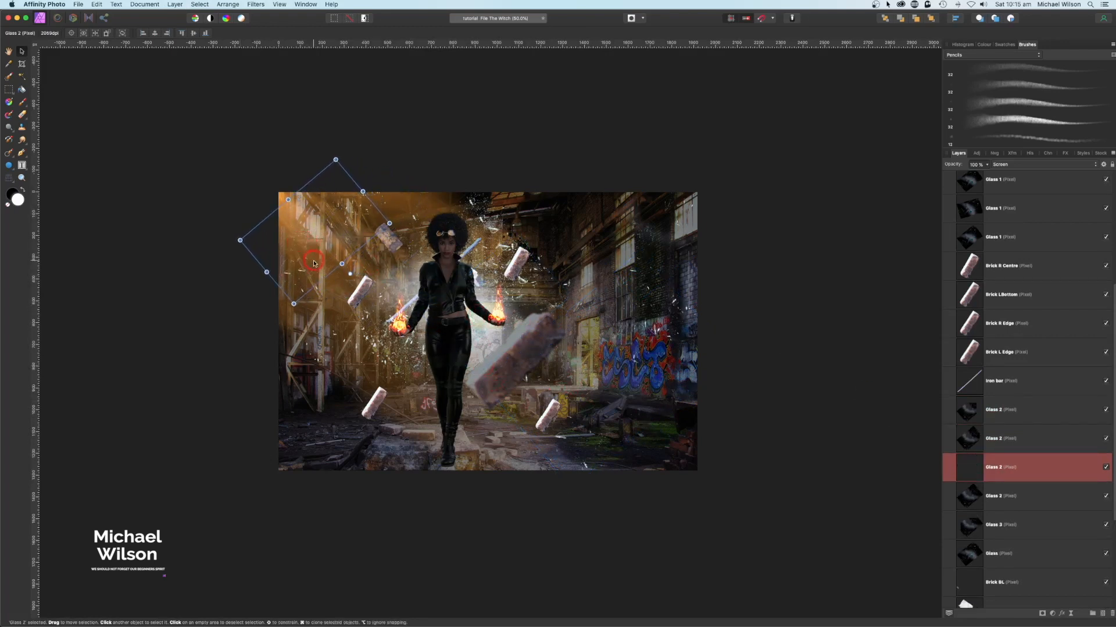
{"action": "left_click_drag", "start_coordinate": [293, 302], "coordinate": [333, 301]}
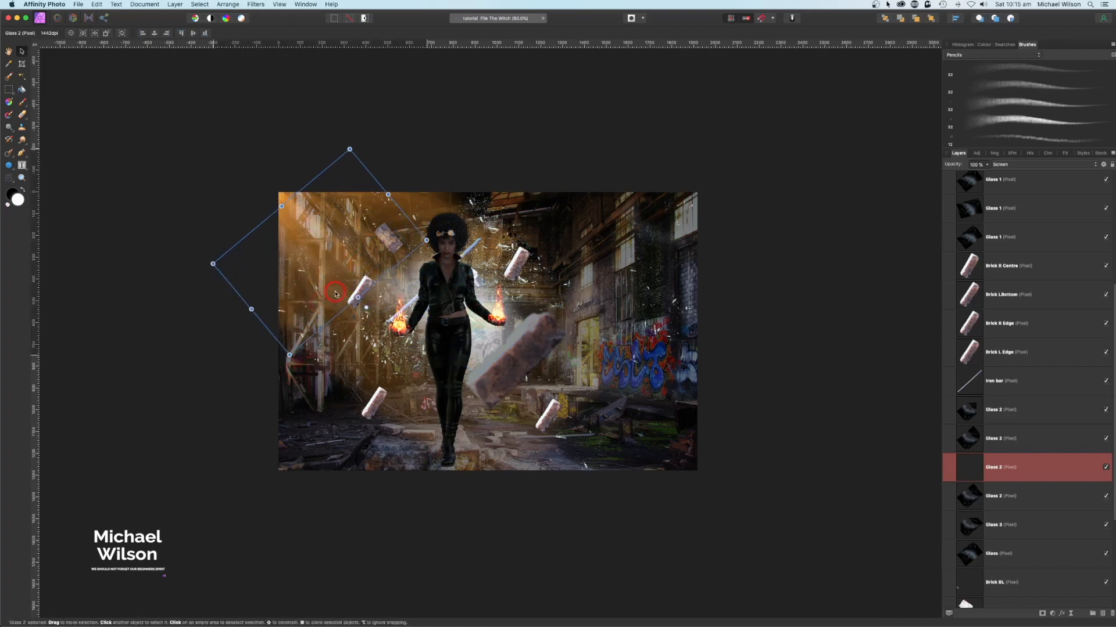
Step: Add two more Glass 2 copies, one over the rubble on the light-ray side and an enlarged one over the upper graffiti-side wall
{"action": "left_click", "coordinate": [1015, 497]}
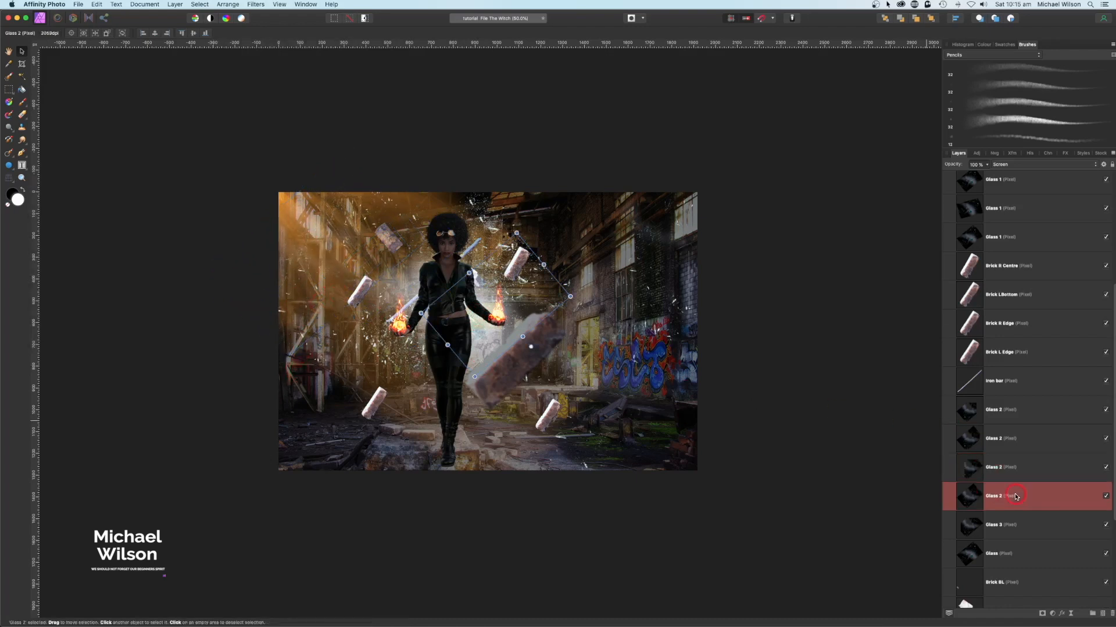
{"action": "key", "text": "super+j"}
{"action": "left_click_drag", "start_coordinate": [501, 319], "coordinate": [353, 416]}
{"action": "left_click_drag", "start_coordinate": [422, 393], "coordinate": [521, 382]}
{"action": "left_click_drag", "start_coordinate": [1025, 503], "coordinate": [1015, 525]}
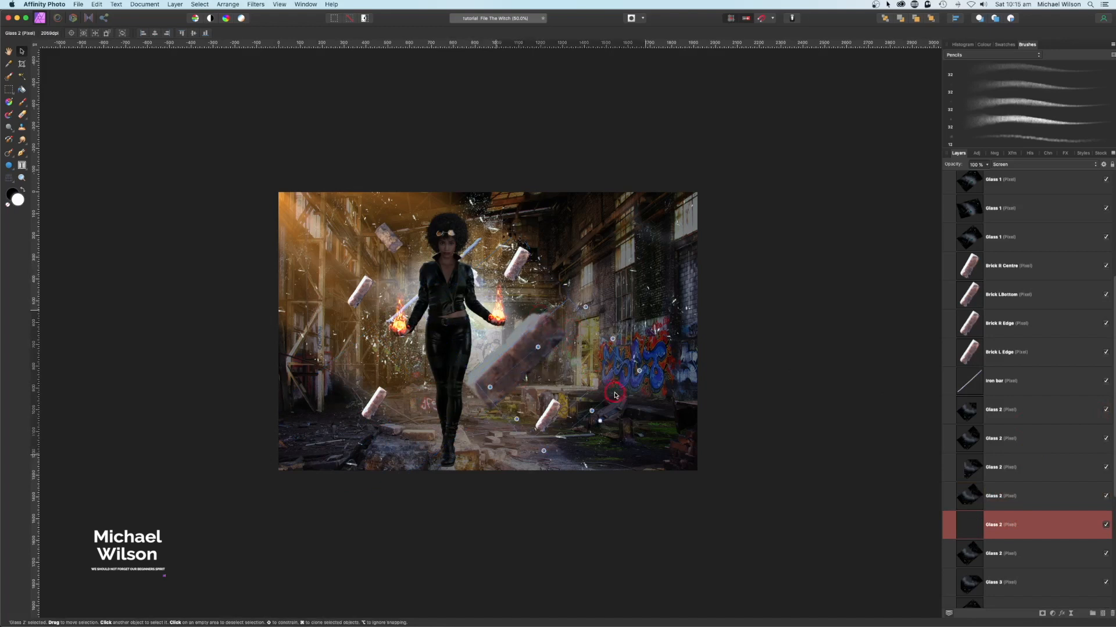
{"action": "left_click_drag", "start_coordinate": [580, 330], "coordinate": [678, 257]}
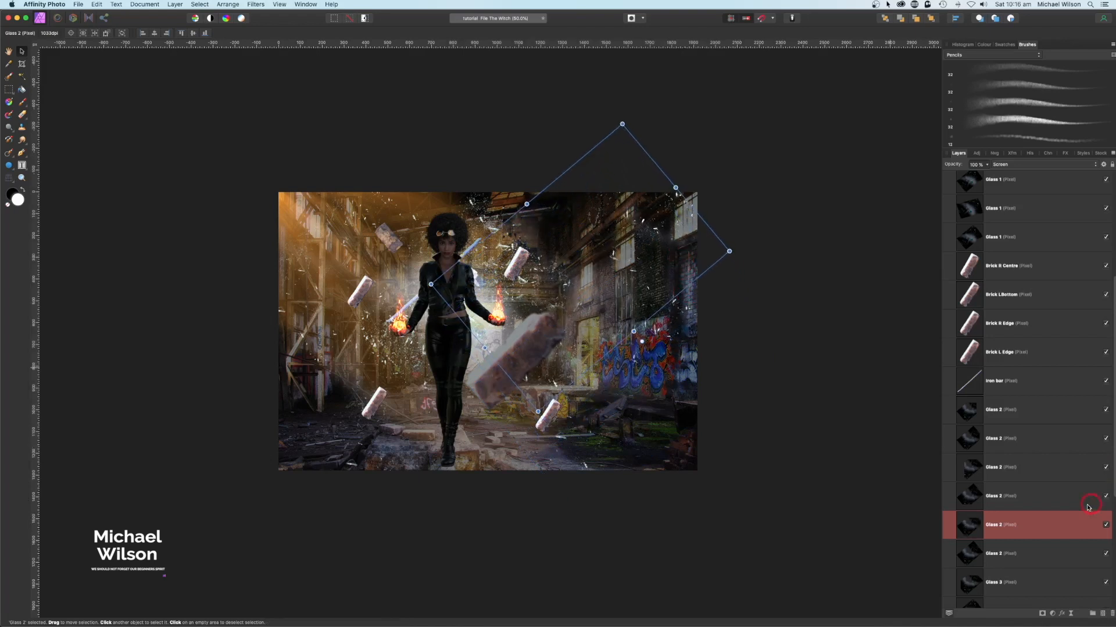
Step: Place another enlarged Glass 2 copy over the floor below the graffiti, then deselect it and collapse the Debris group
{"action": "left_click", "coordinate": [1004, 552]}
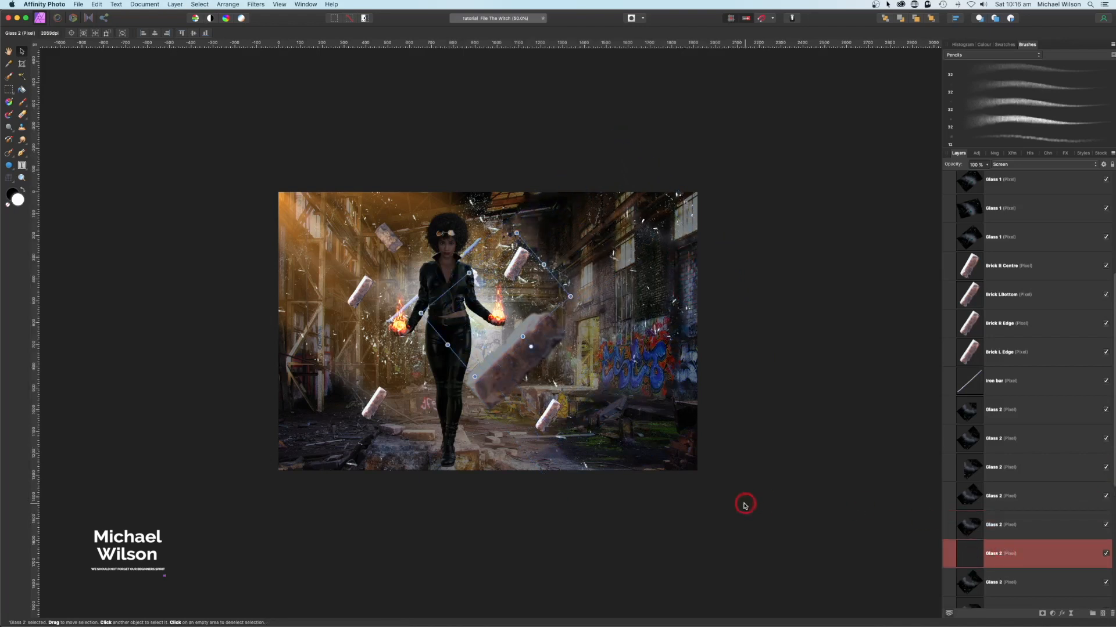
{"action": "left_click_drag", "start_coordinate": [597, 372], "coordinate": [683, 406]}
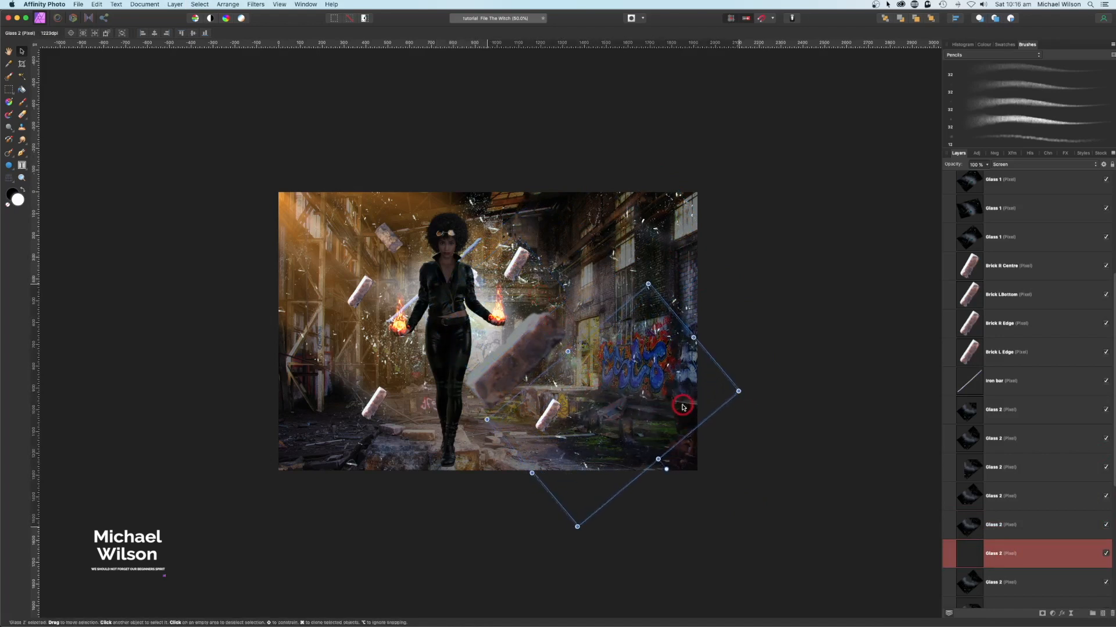
{"action": "left_click", "coordinate": [809, 370]}
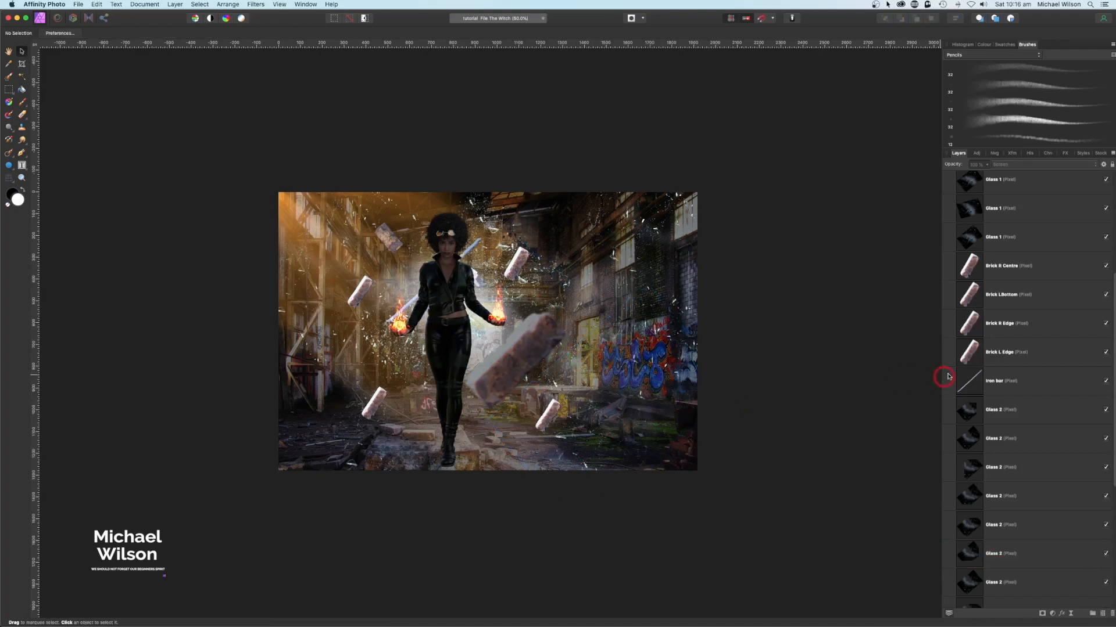
{"action": "scroll", "coordinate": [1021, 253], "scroll_direction": "up", "scroll_amount": 4}
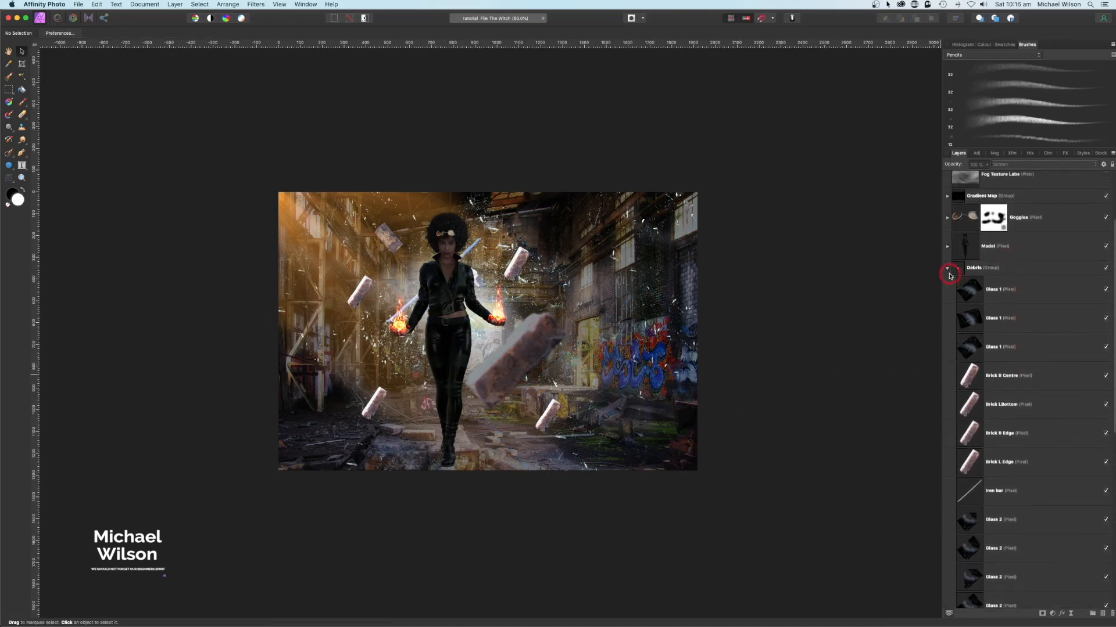
{"action": "left_click", "coordinate": [948, 270]}
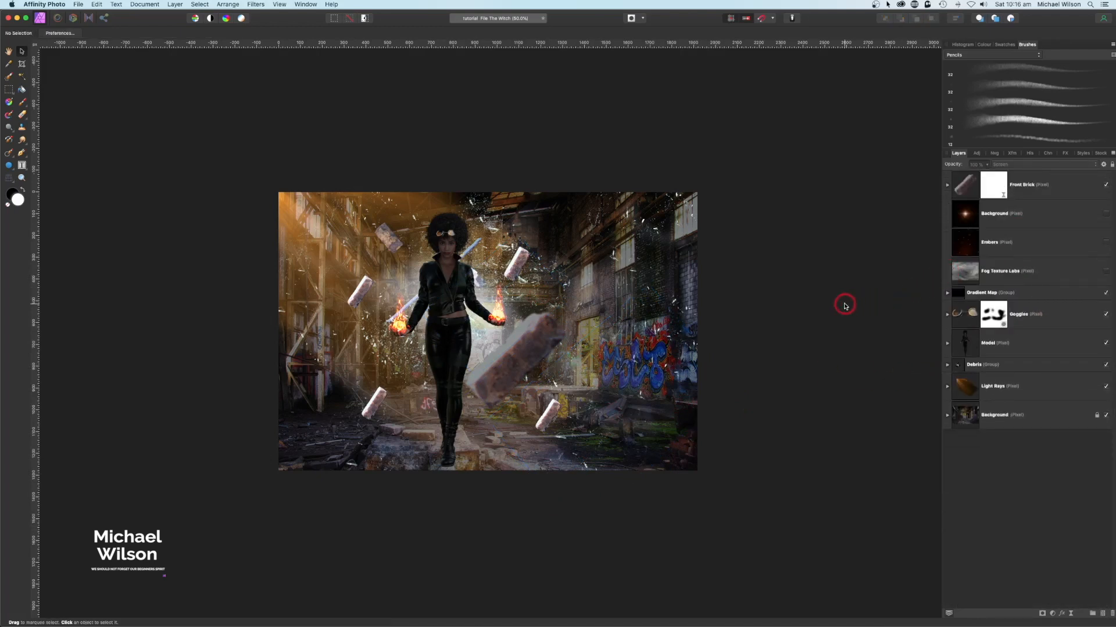
Step: Make the Fog Texture Labs layer visible and move it between the Model layer and the Debris group
{"action": "key", "text": "super+0"}
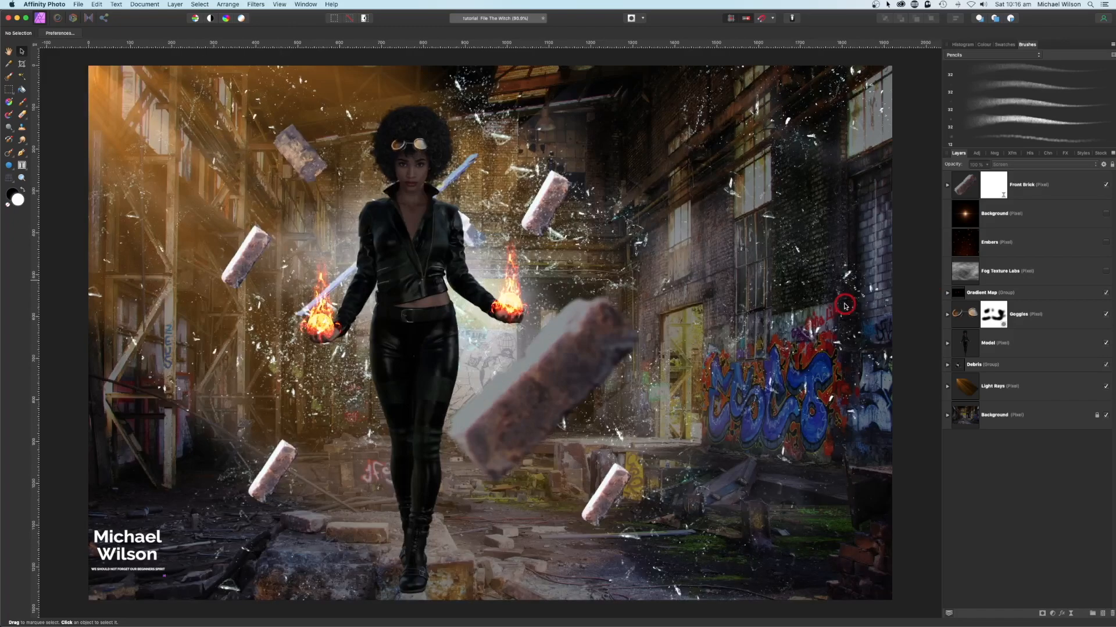
{"action": "key", "text": "super+minus"}
{"action": "scroll", "coordinate": [844, 305], "scroll_direction": "right", "scroll_amount": 2}
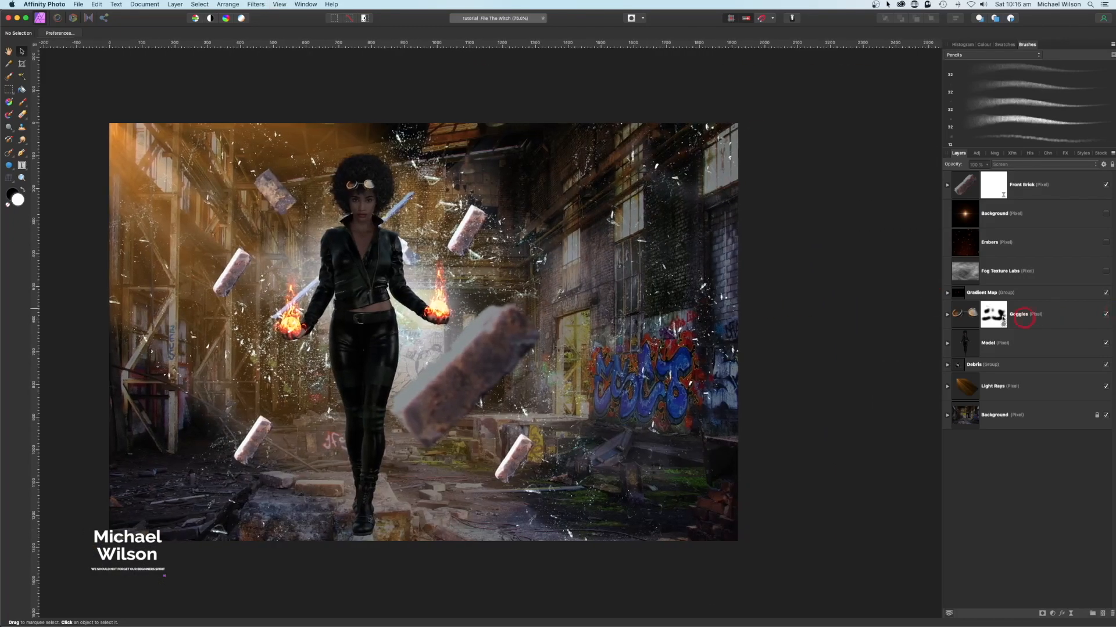
{"action": "scroll", "coordinate": [812, 225], "scroll_direction": "left", "scroll_amount": 2}
{"action": "left_click", "coordinate": [1000, 278]}
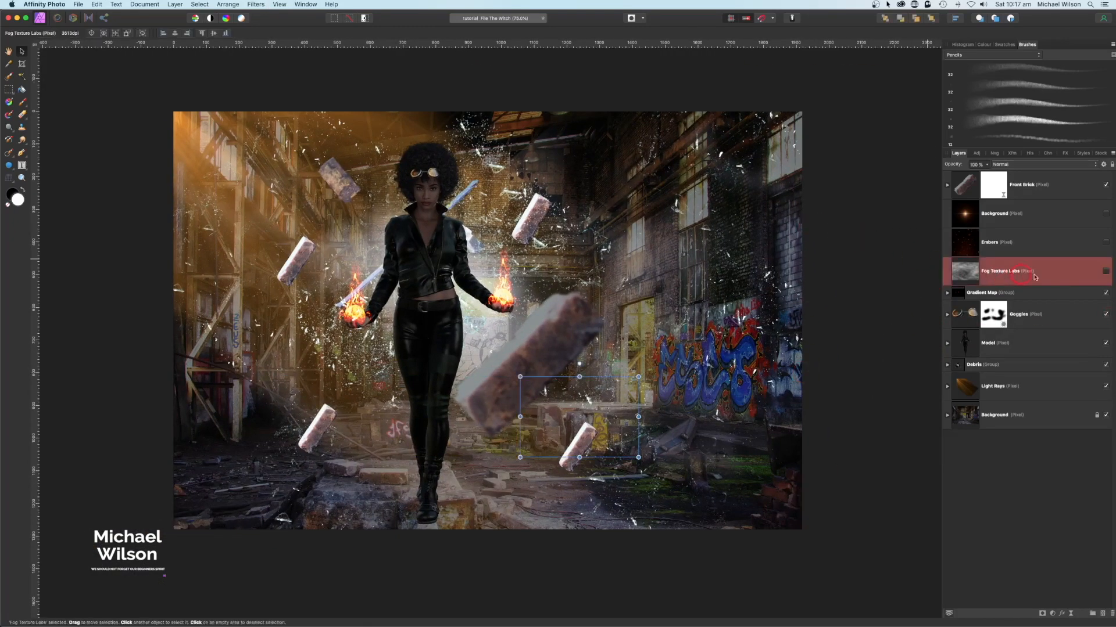
{"action": "left_click", "coordinate": [1105, 274]}
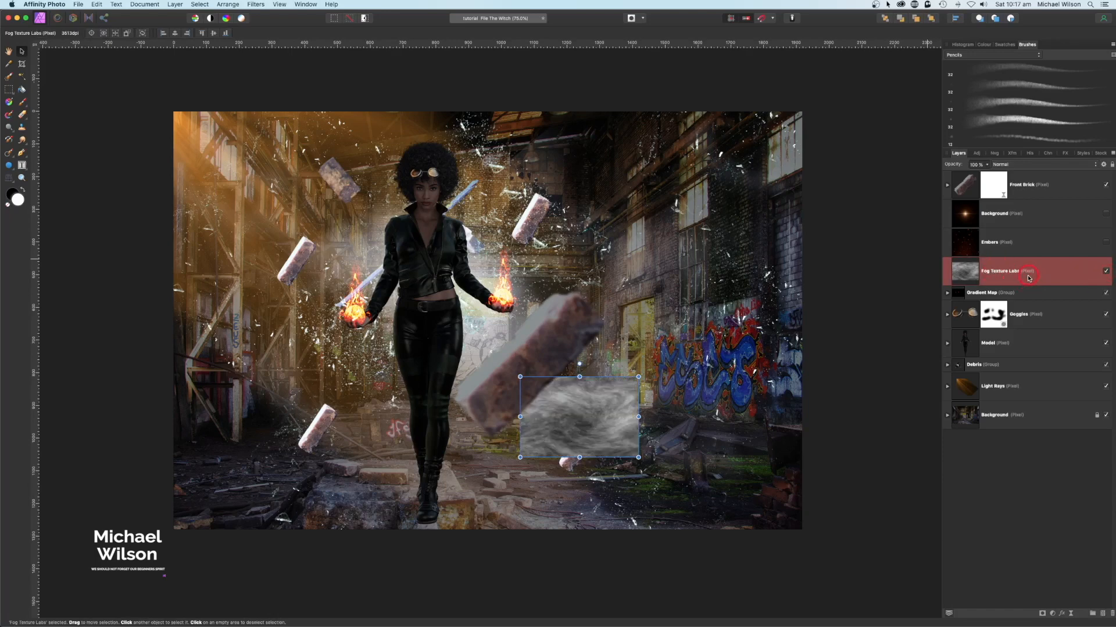
{"action": "left_click_drag", "start_coordinate": [1028, 278], "coordinate": [976, 356]}
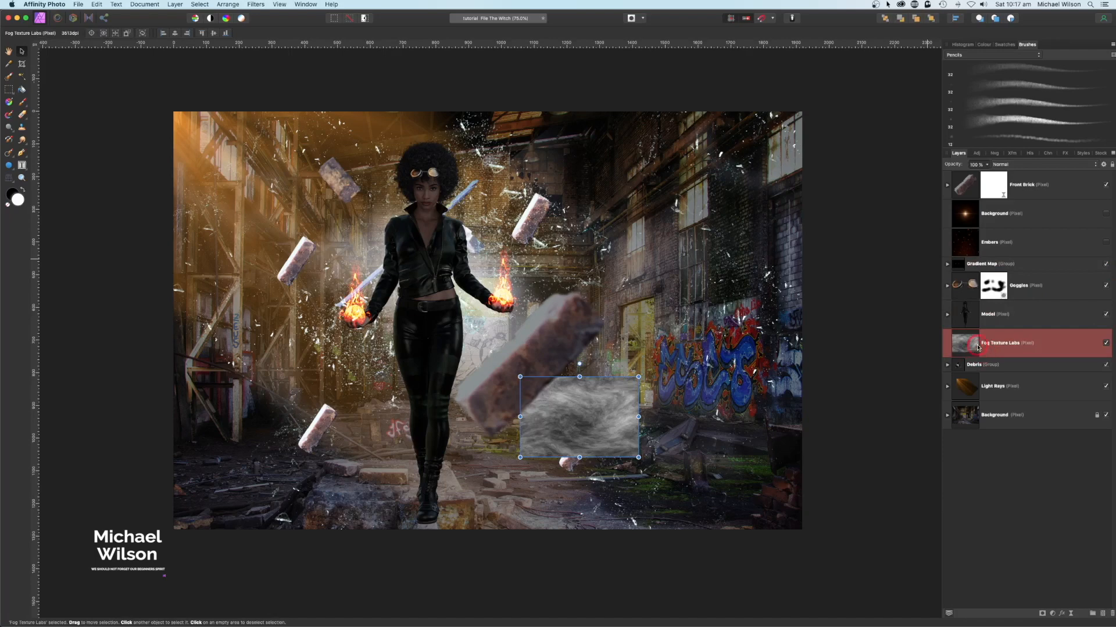
Step: Stretch the fog texture past both side edges and the lower edge of the image to cover the whole floor
{"action": "left_click_drag", "start_coordinate": [520, 416], "coordinate": [176, 411]}
{"action": "left_click_drag", "start_coordinate": [638, 417], "coordinate": [823, 418]}
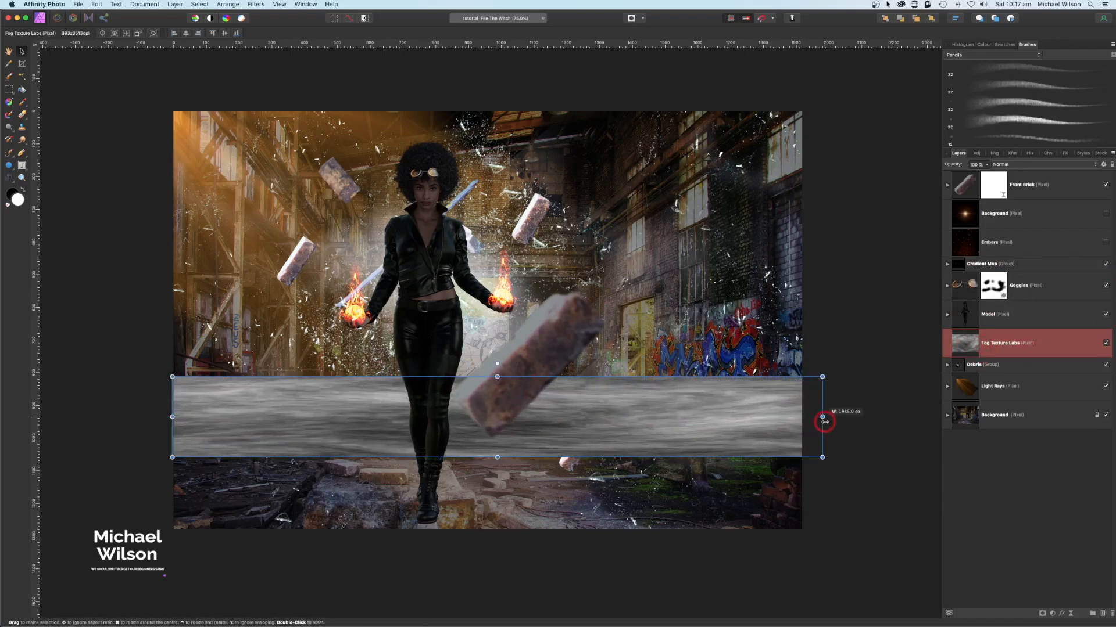
{"action": "left_click_drag", "start_coordinate": [497, 458], "coordinate": [482, 555]}
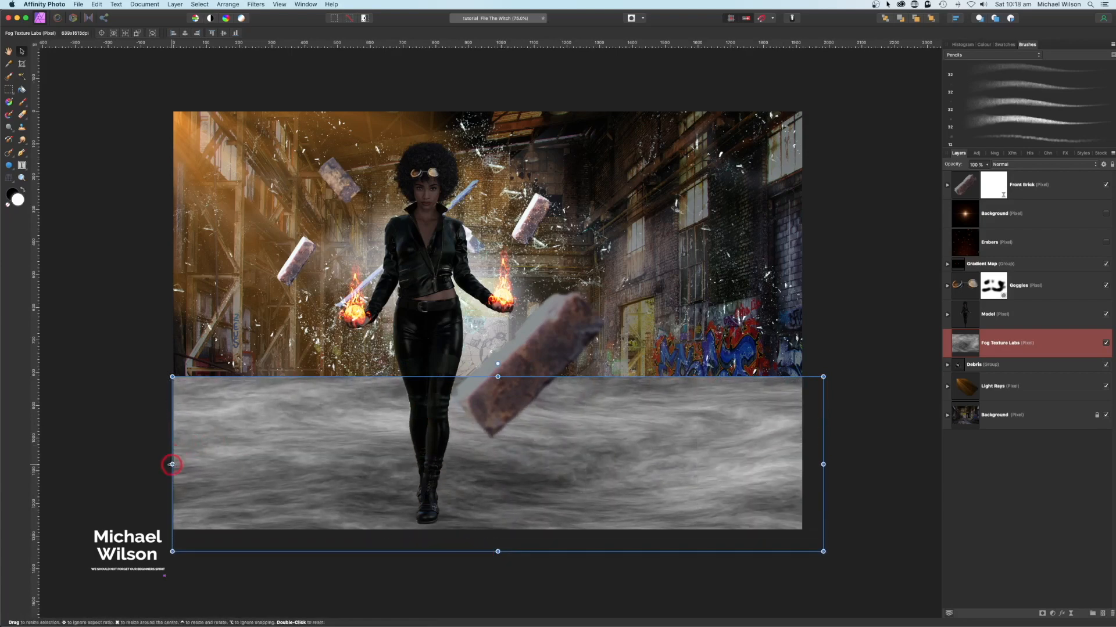
{"action": "left_click_drag", "start_coordinate": [172, 464], "coordinate": [161, 465]}
Step: Add a live Gaussian Blur with a radius of about 40 px to the Fog Texture Labs layer
{"action": "left_click", "coordinate": [1006, 344]}
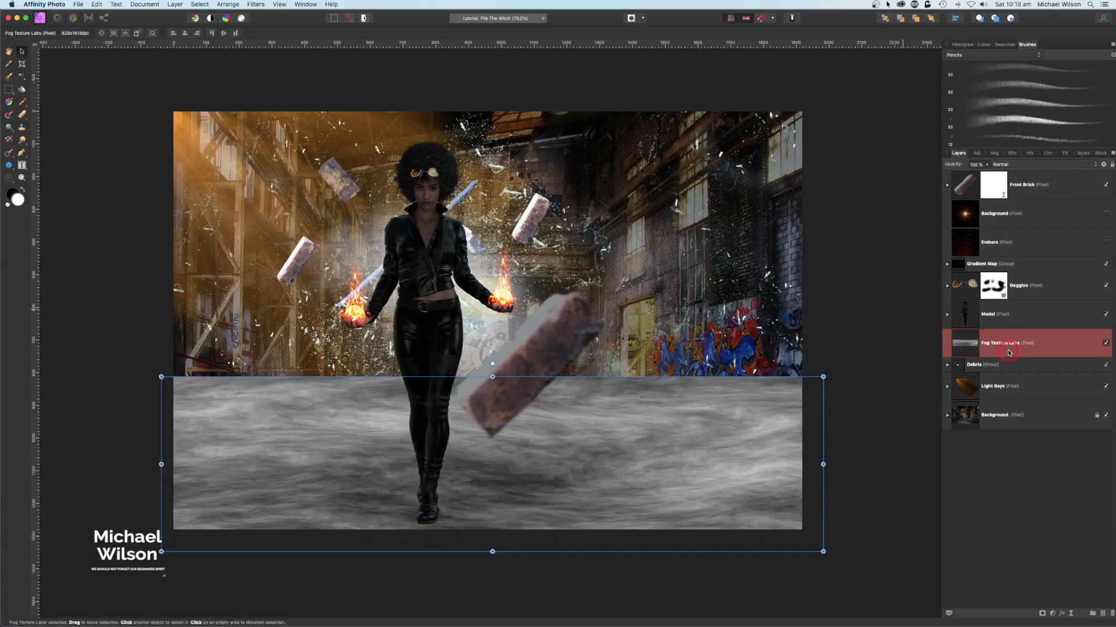
{"action": "left_click", "coordinate": [1070, 616]}
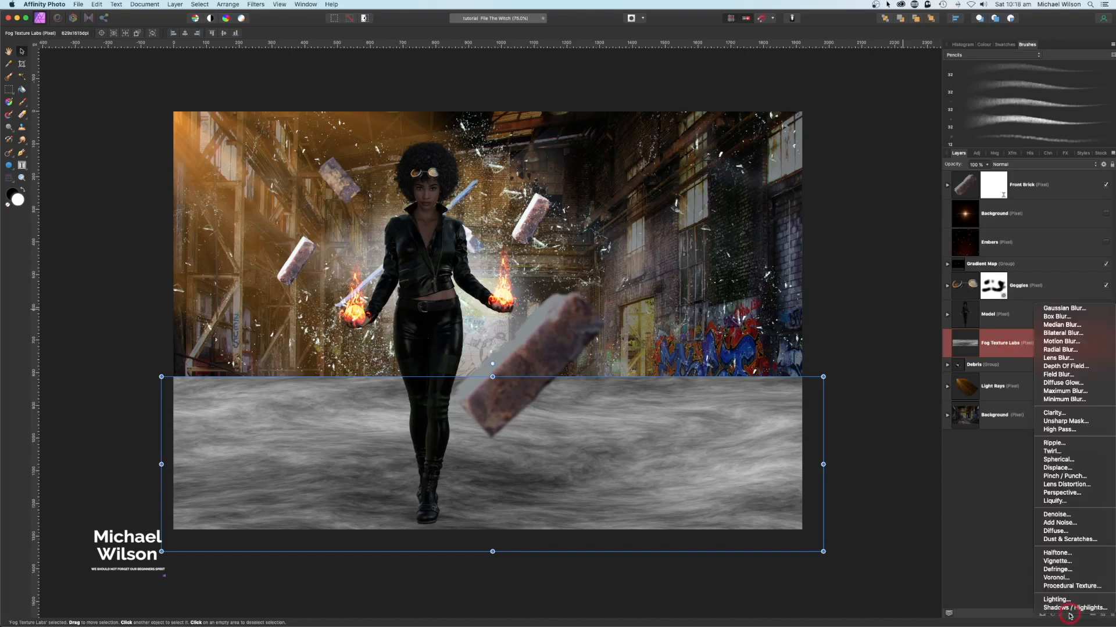
{"action": "left_click", "coordinate": [1053, 332]}
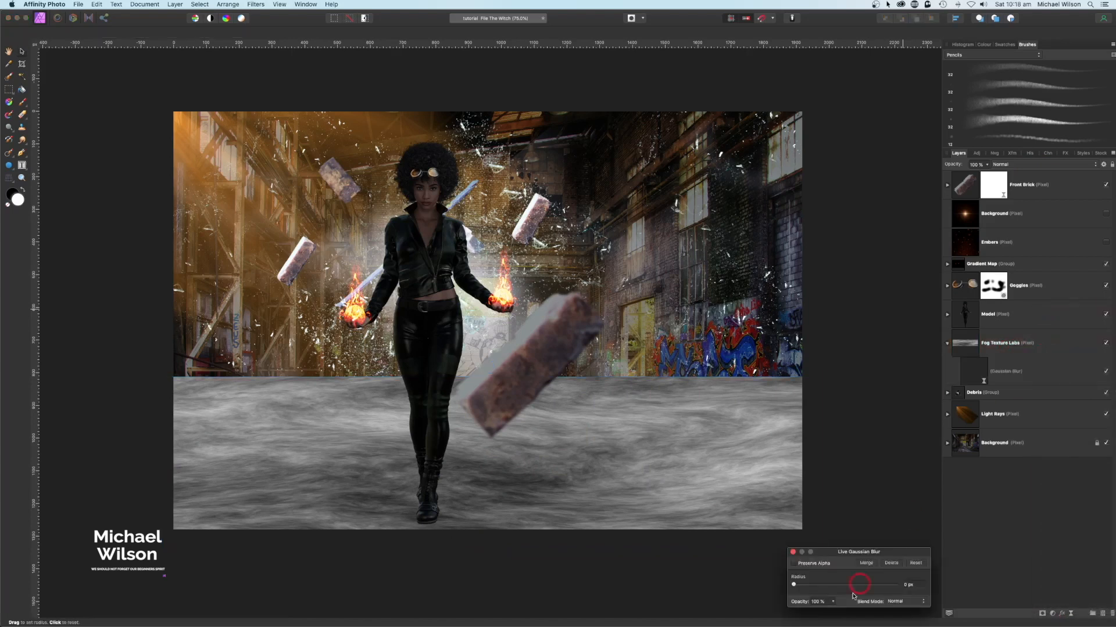
{"action": "left_click_drag", "start_coordinate": [848, 586], "coordinate": [875, 587]}
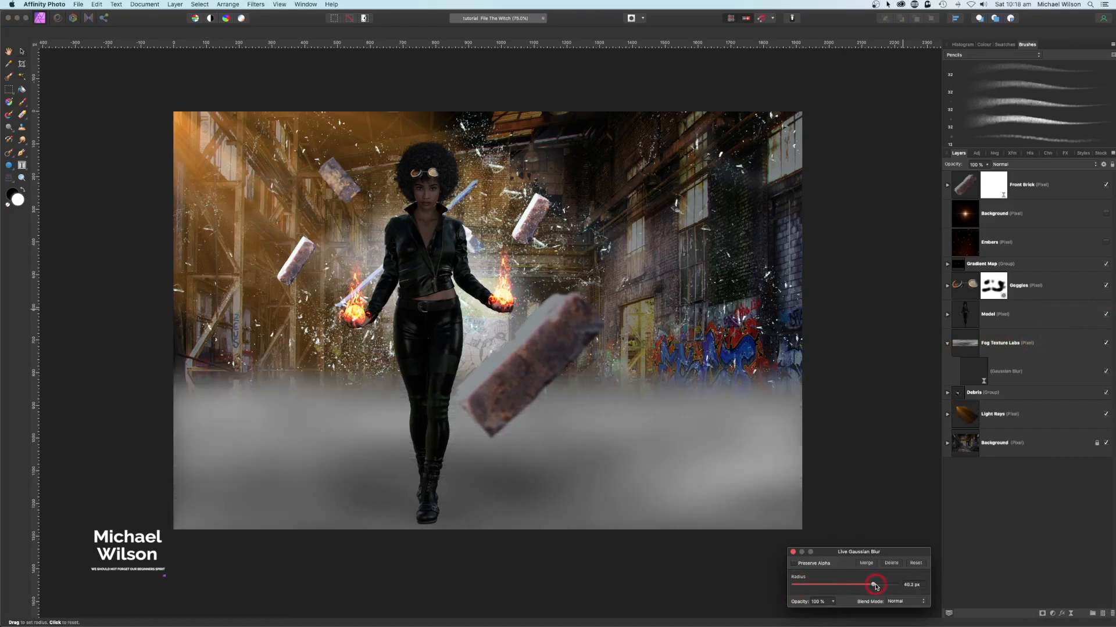
Step: Set the fog layer's blend mode to Screen and its opacity to 75%
{"action": "left_click", "coordinate": [988, 331]}
{"action": "left_click", "coordinate": [1008, 173]}
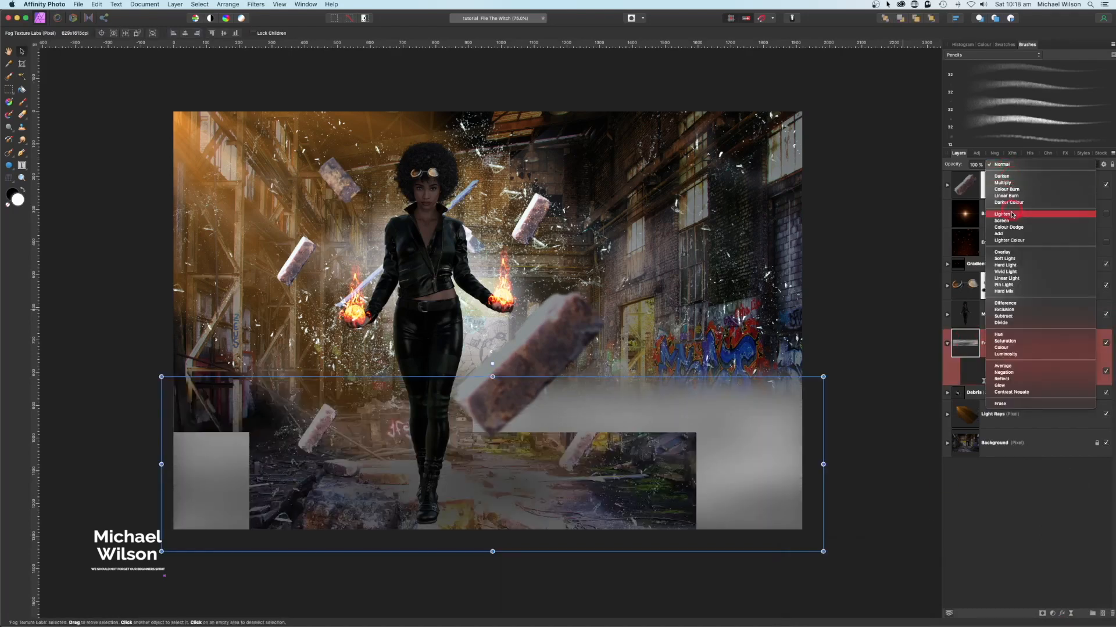
{"action": "left_click", "coordinate": [1010, 220]}
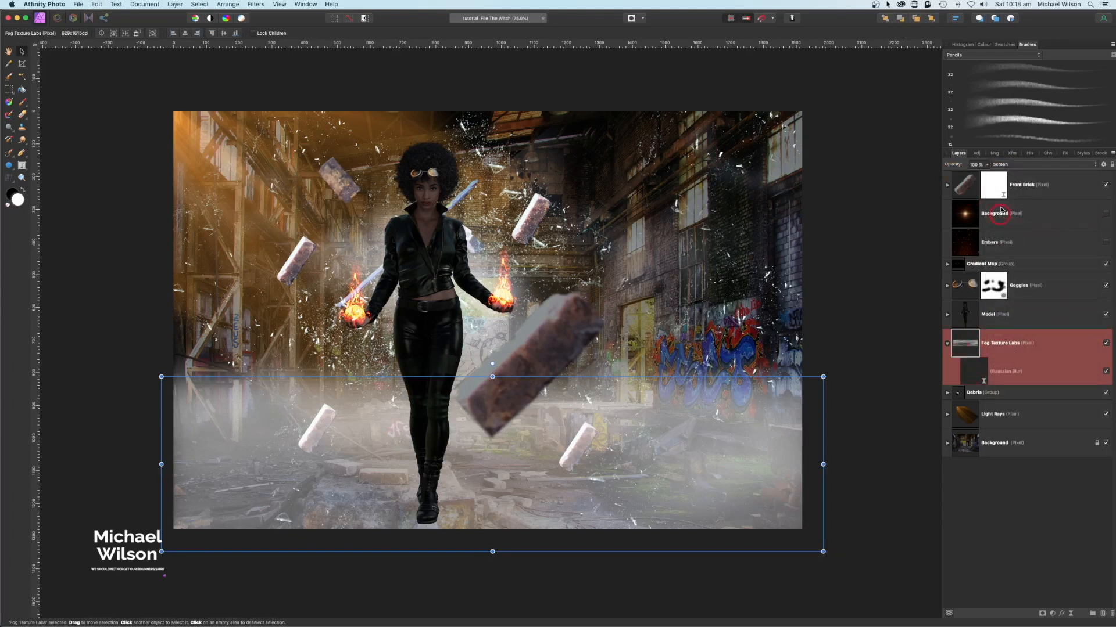
{"action": "left_click", "coordinate": [985, 165]}
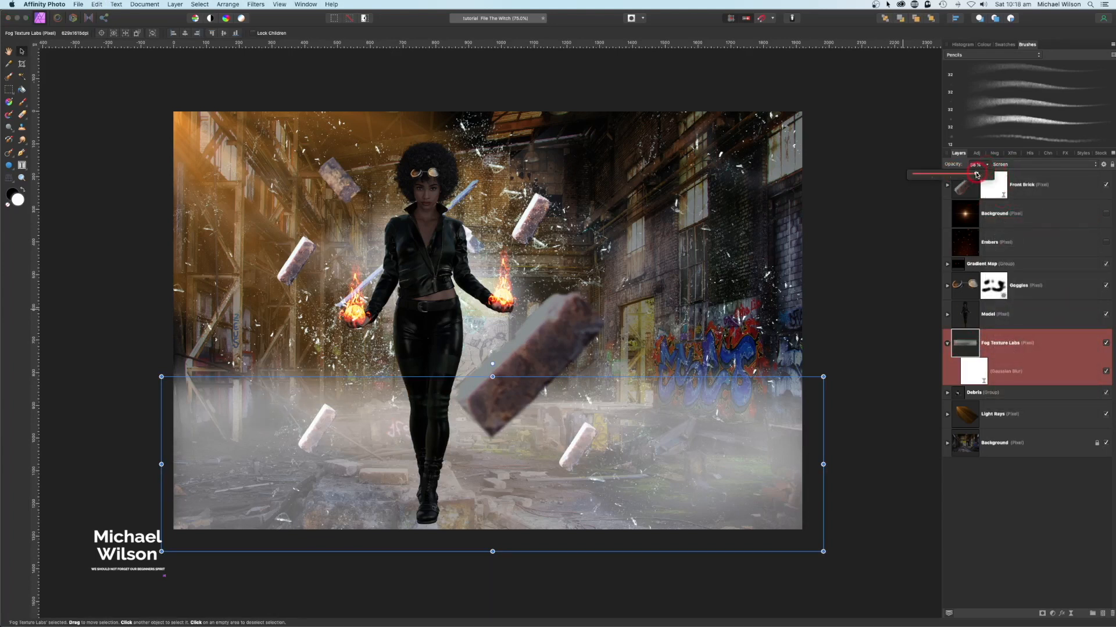
{"action": "left_click_drag", "start_coordinate": [977, 174], "coordinate": [969, 174]}
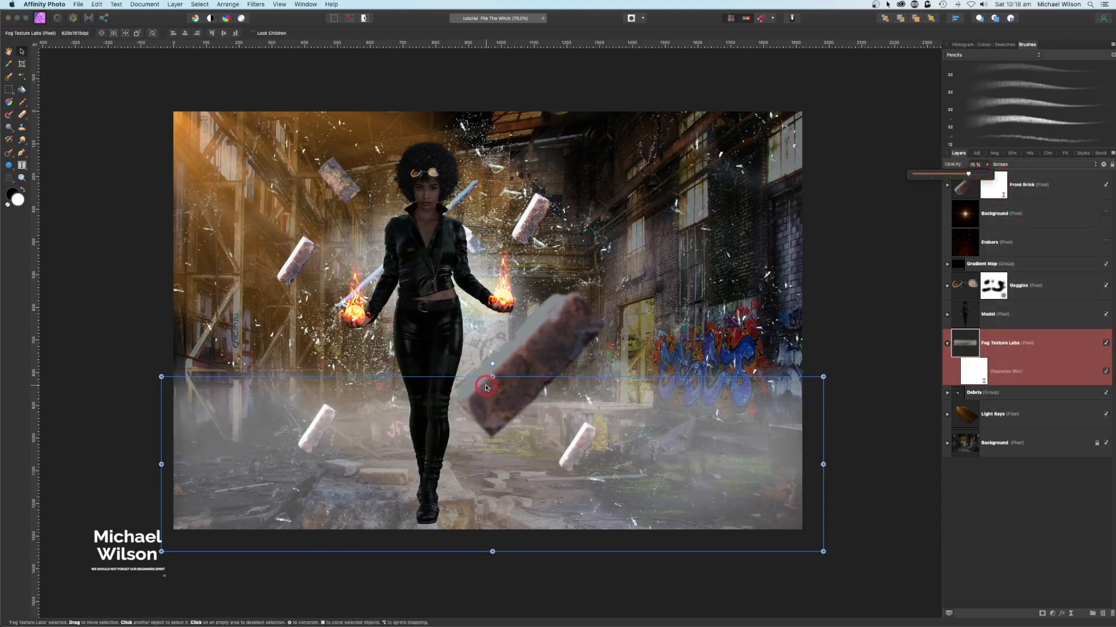
Step: Stretch the fog's upper edge up to about the height of the flaming hands and collapse its layer
{"action": "left_click_drag", "start_coordinate": [492, 377], "coordinate": [492, 321]}
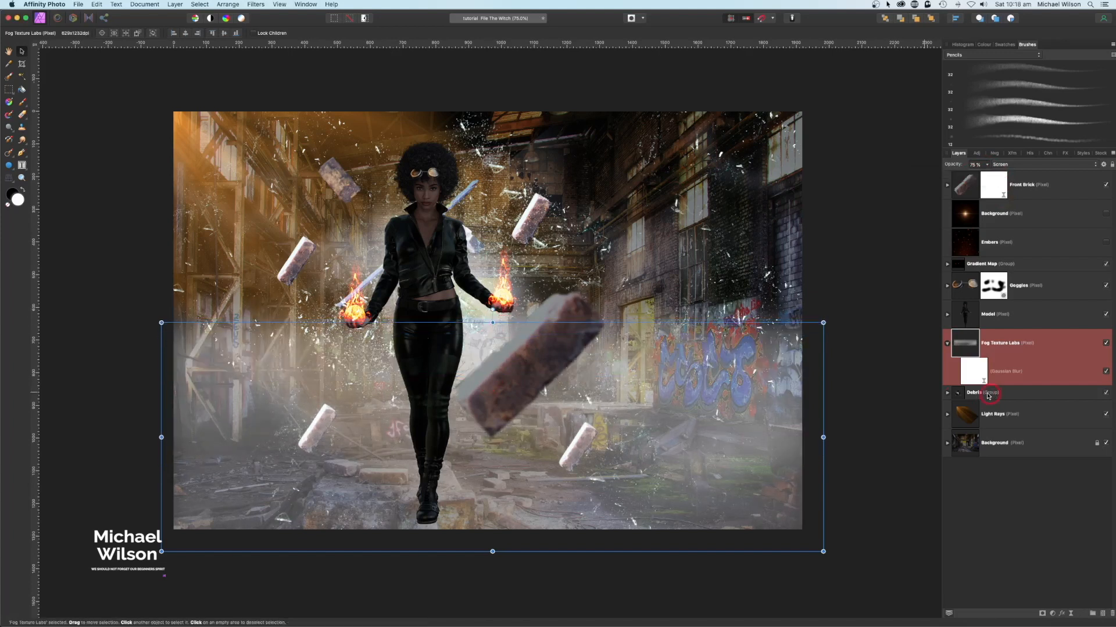
{"action": "left_click", "coordinate": [948, 346]}
{"action": "left_click", "coordinate": [960, 343]}
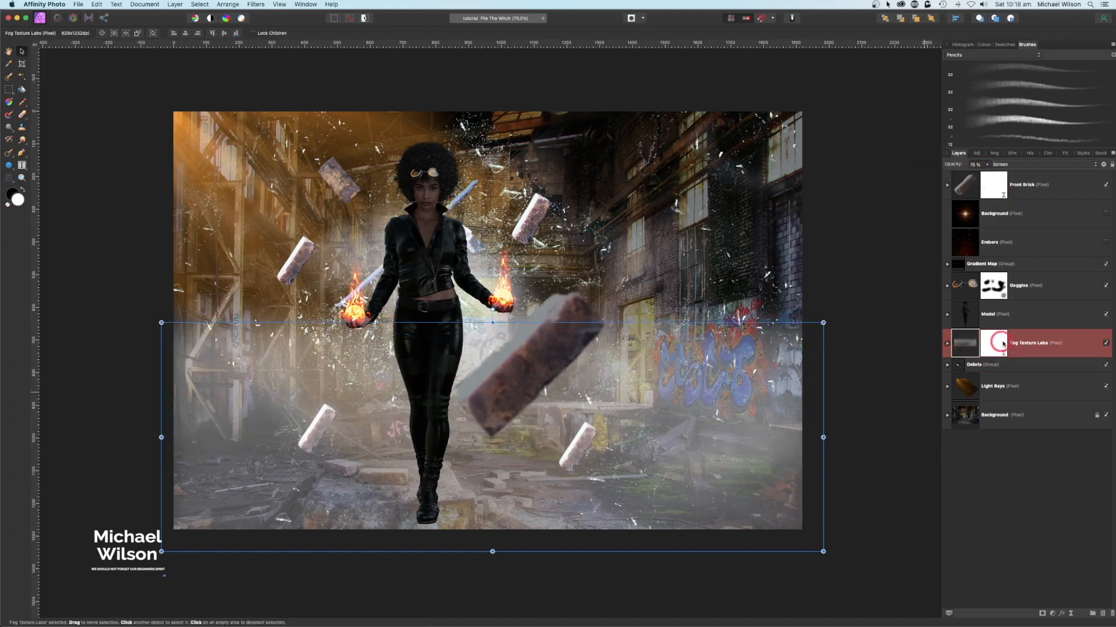
Step: Duplicate the fog layer, move the copy over the upper half of the image and deselect it
{"action": "key", "text": "super+j"}
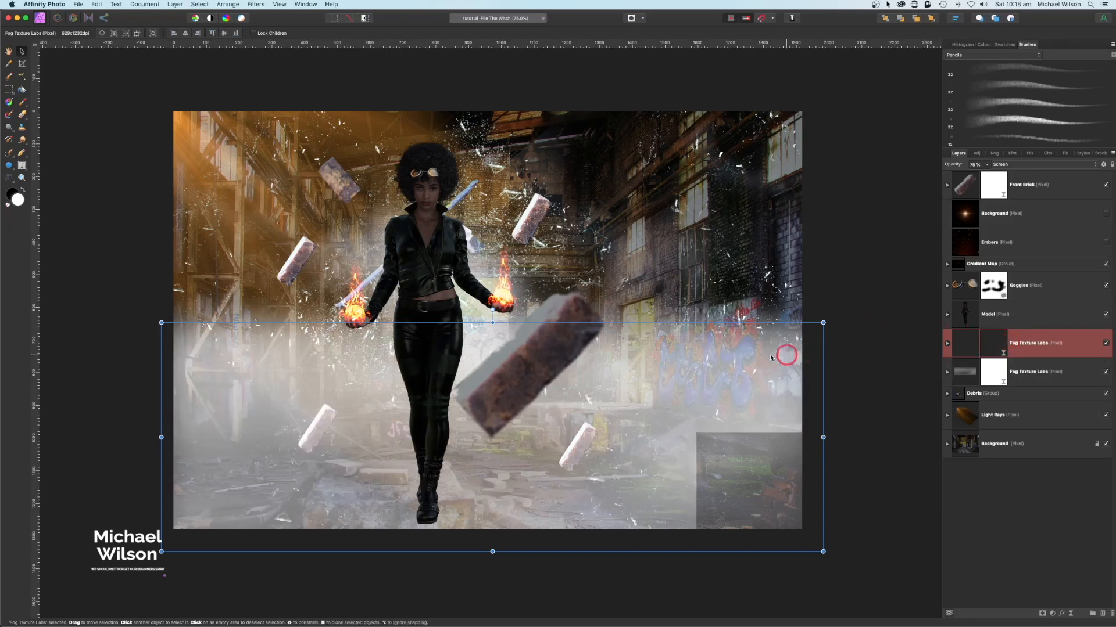
{"action": "left_click_drag", "start_coordinate": [734, 349], "coordinate": [746, 133]}
{"action": "left_click", "coordinate": [884, 219]}
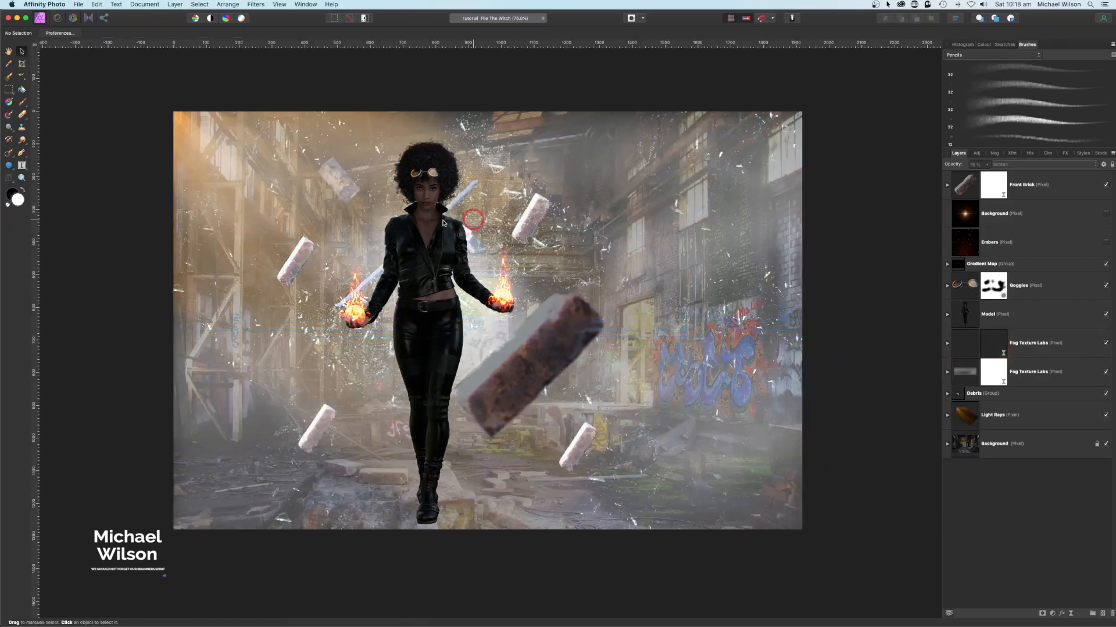
Step: Duplicate the upper fog layer and place the new copy above the Model layer in the layer order
{"action": "left_click", "coordinate": [973, 347]}
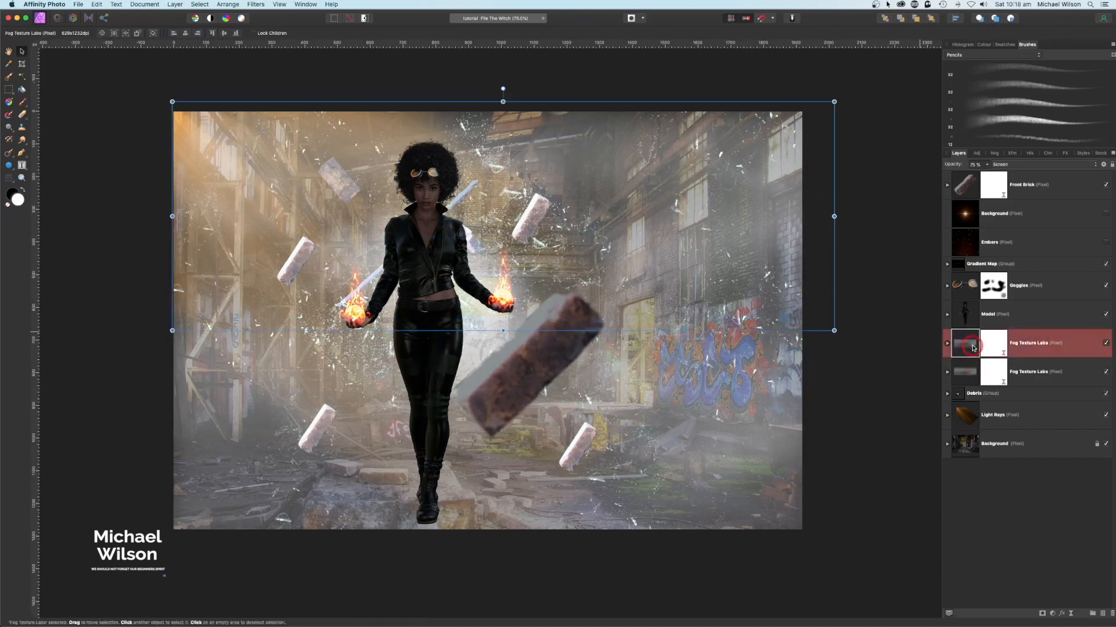
{"action": "key", "text": "super+j"}
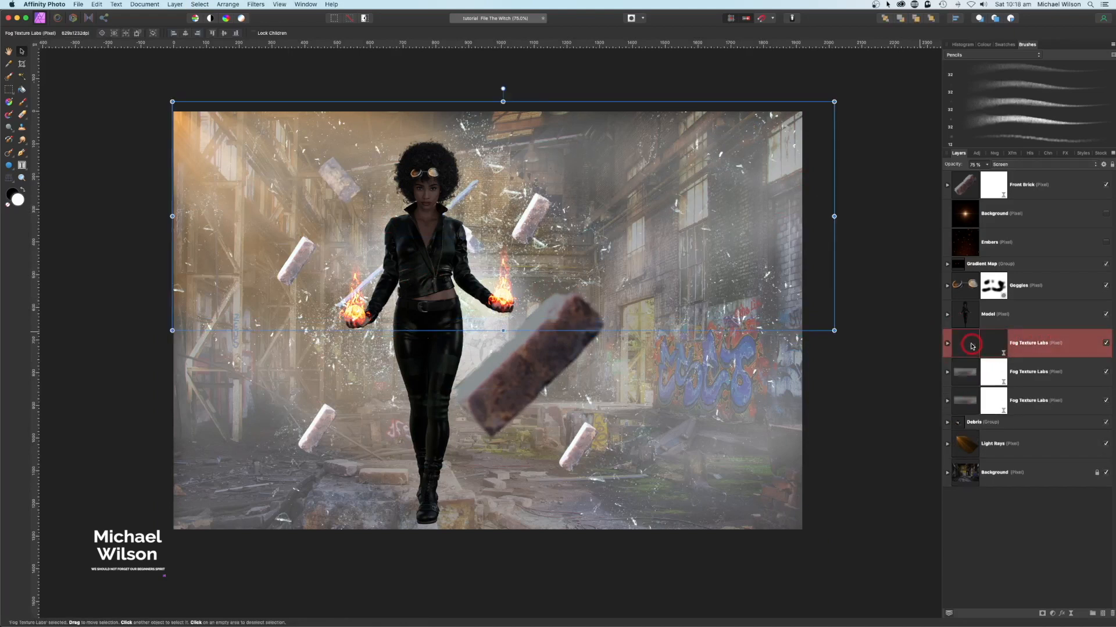
{"action": "left_click_drag", "start_coordinate": [972, 347], "coordinate": [959, 303]}
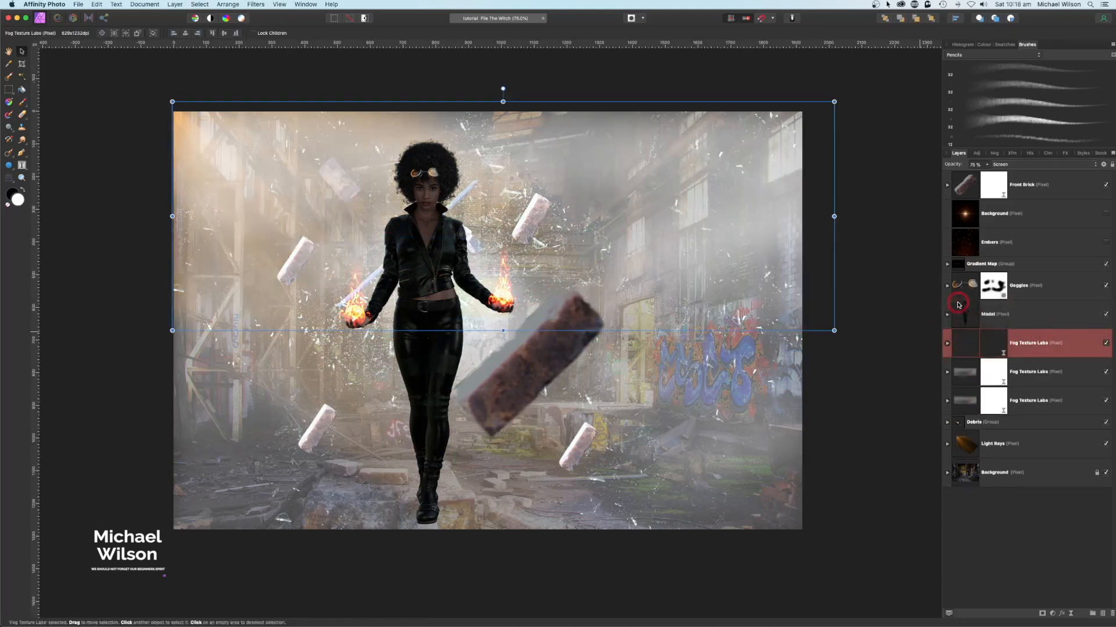
Step: Move the front fog copy down over the floor, flatten it to a low band around the model's lower legs and deselect it
{"action": "left_click_drag", "start_coordinate": [612, 254], "coordinate": [603, 470]}
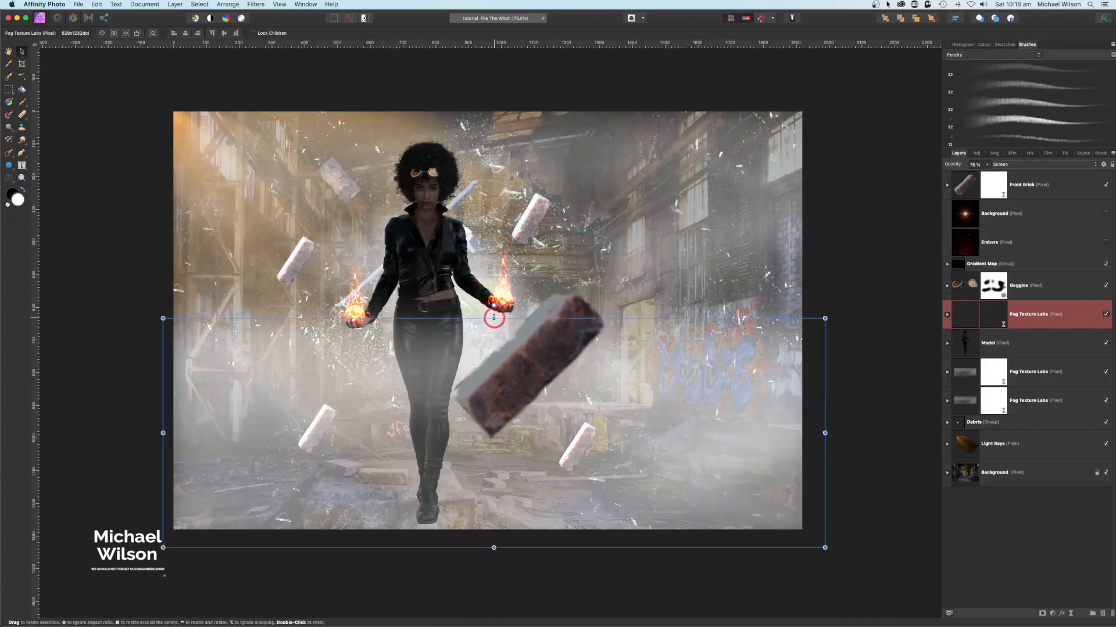
{"action": "left_click_drag", "start_coordinate": [494, 319], "coordinate": [487, 467]}
{"action": "left_click_drag", "start_coordinate": [667, 518], "coordinate": [665, 501]}
{"action": "left_click", "coordinate": [865, 446]}
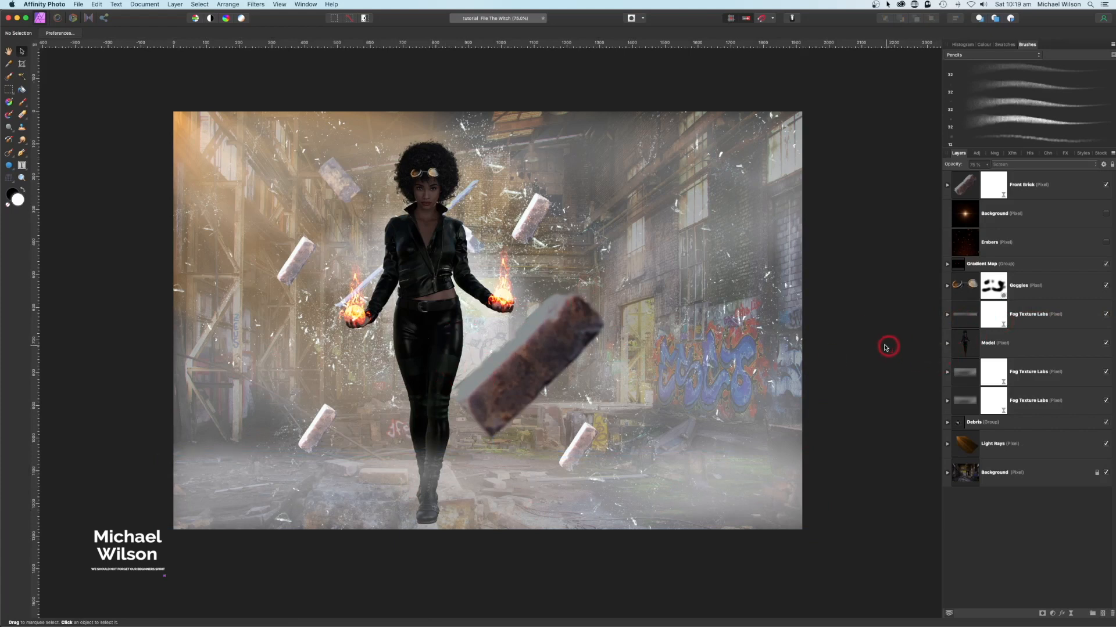
Step: Duplicate the Model layer and delete both exposure adjustments from the lower copy
{"action": "left_click", "coordinate": [1009, 344]}
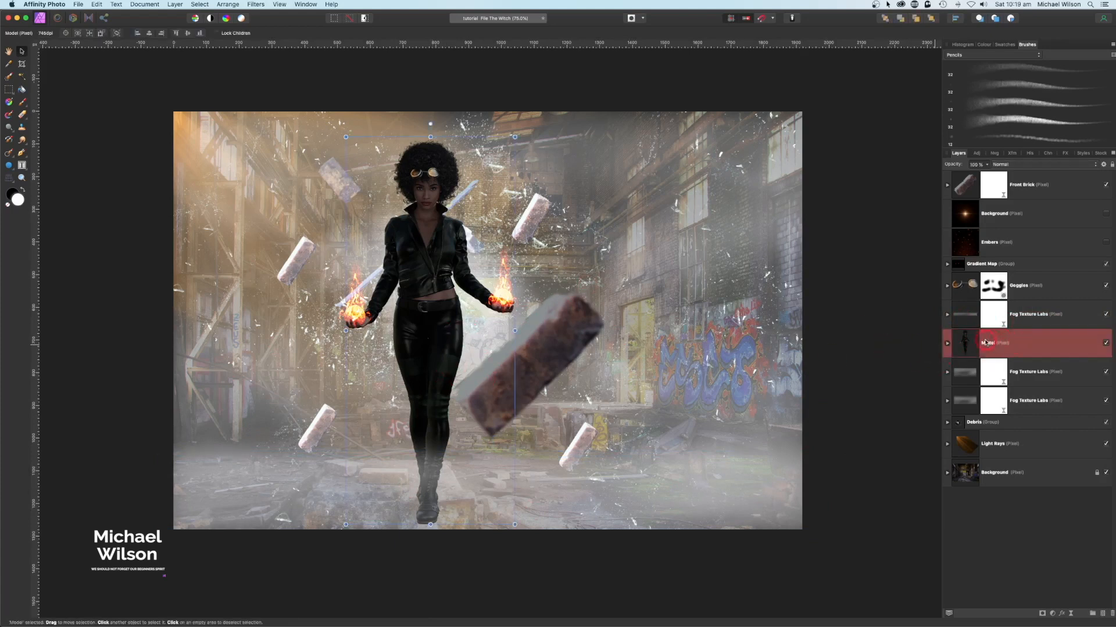
{"action": "key", "text": "super+j"}
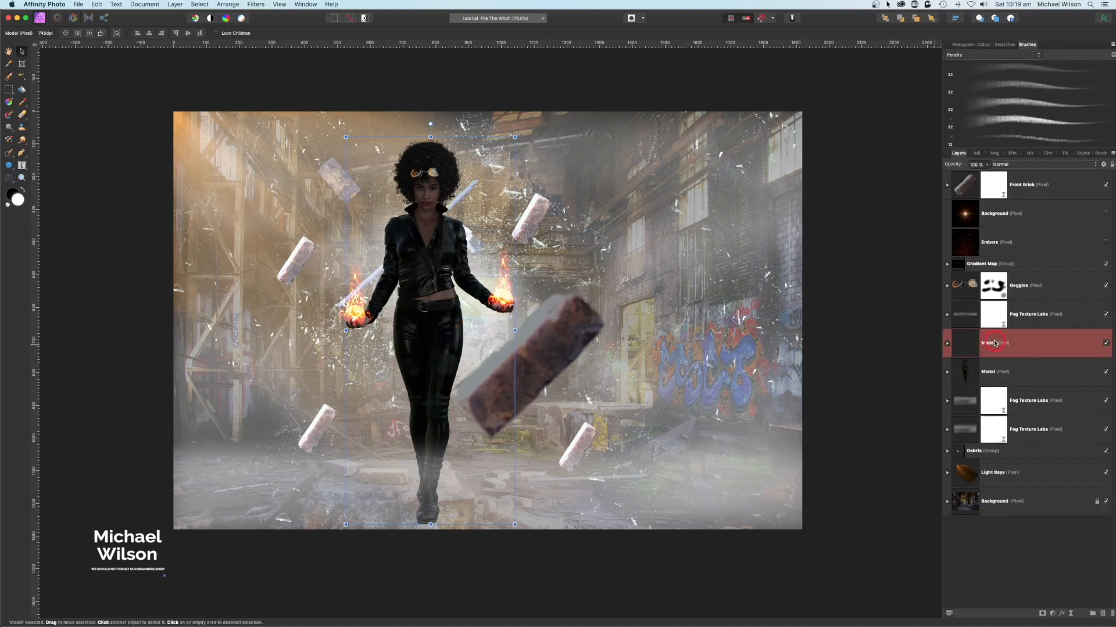
{"action": "left_click", "coordinate": [991, 376]}
{"action": "left_click", "coordinate": [947, 372]}
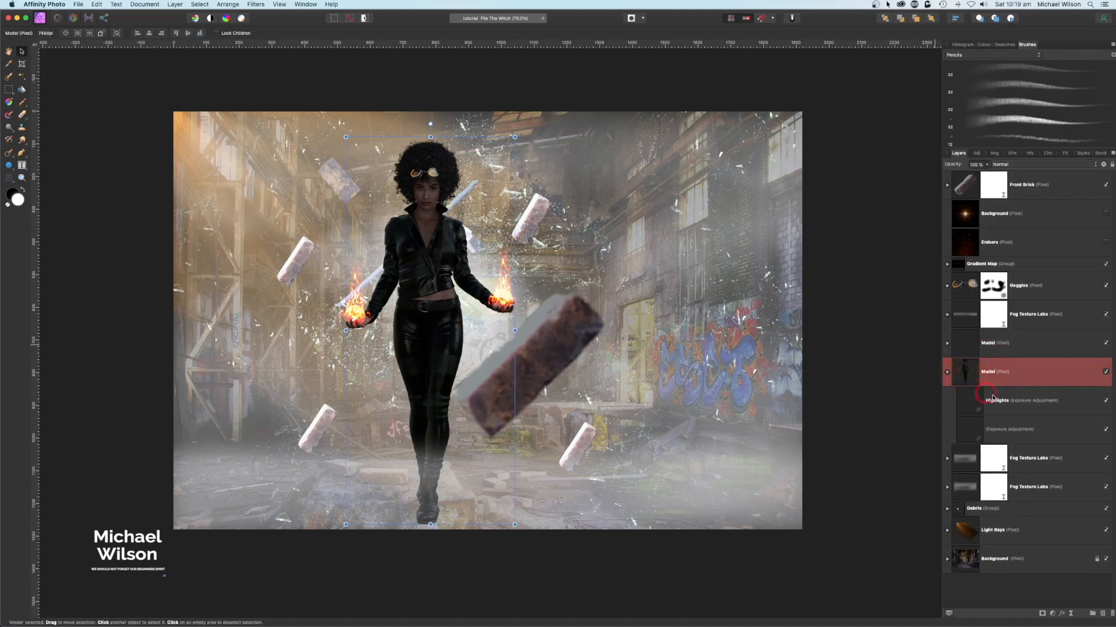
{"action": "left_click", "coordinate": [1005, 402]}
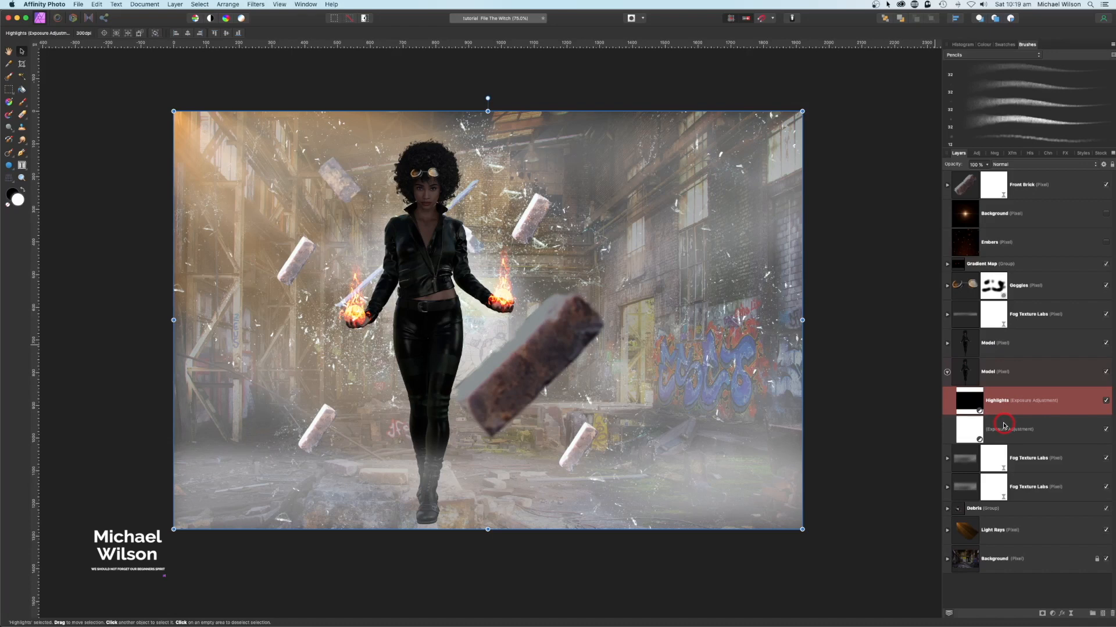
{"action": "left_click", "coordinate": [1003, 424], "text": "shift"}
{"action": "key", "text": "Delete"}
Step: Apply a black Colour Overlay layer effect at 100% opacity to the lower Model copy
{"action": "left_click", "coordinate": [979, 375]}
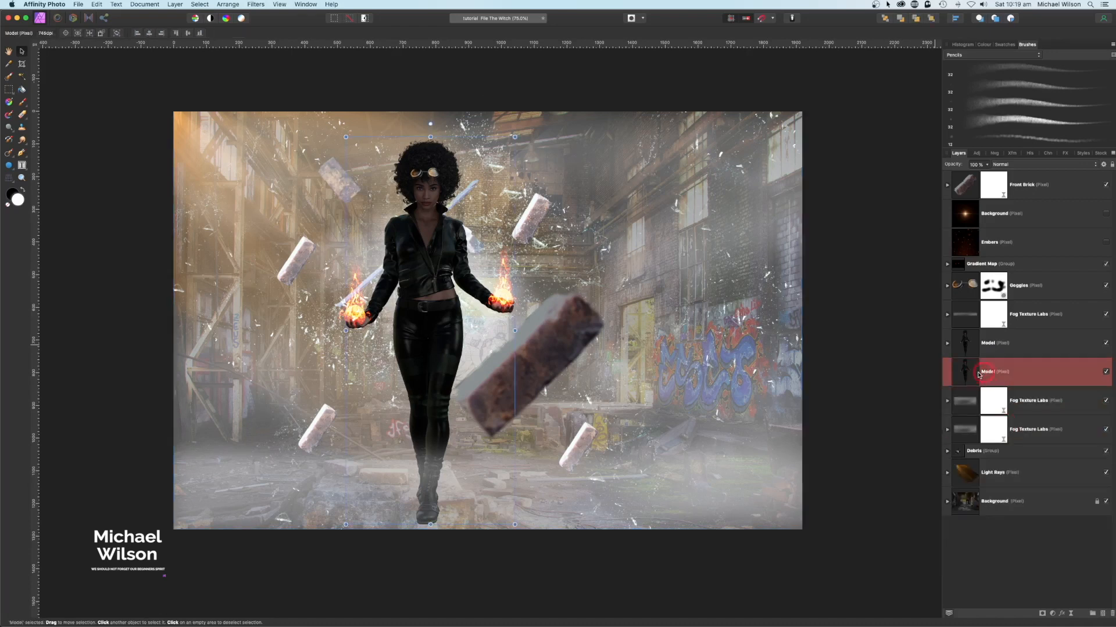
{"action": "left_click", "coordinate": [1063, 615]}
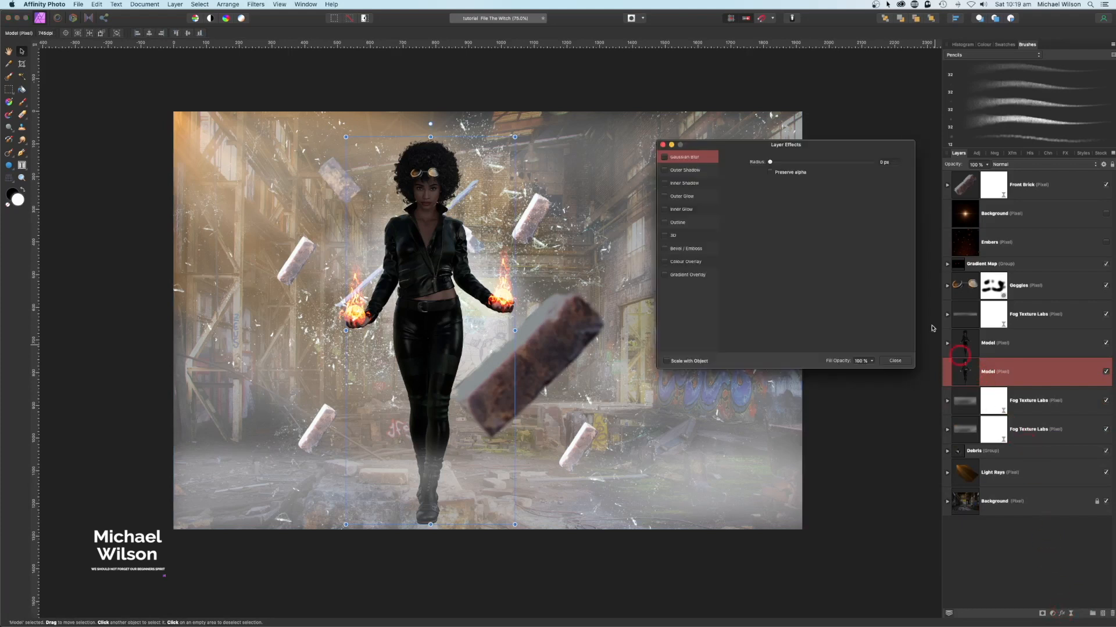
{"action": "left_click", "coordinate": [665, 262]}
{"action": "left_click", "coordinate": [686, 262]}
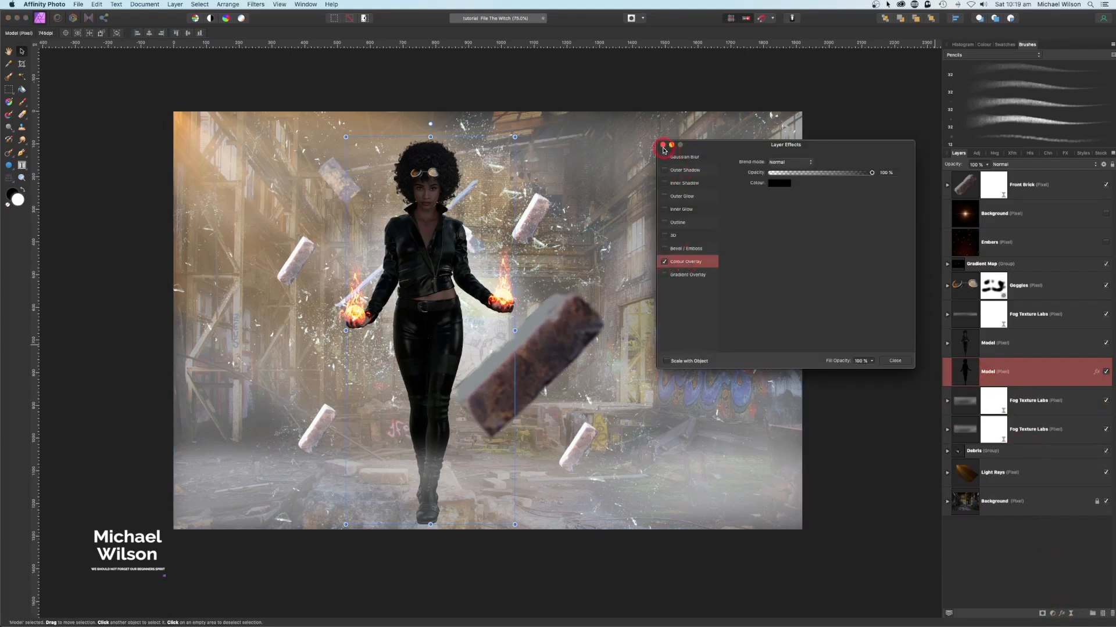
{"action": "left_click_drag", "start_coordinate": [663, 148], "coordinate": [662, 149]}
{"action": "left_click", "coordinate": [661, 145]}
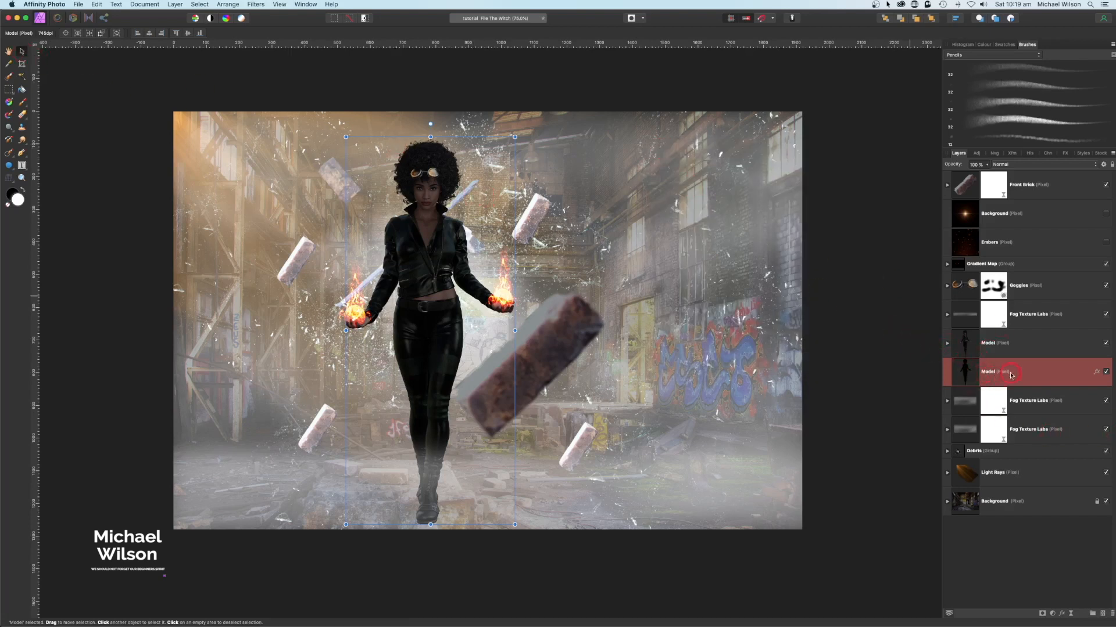
Step: Rotate the black Model copy onto its side and position it along the floor from the model's feet as a cast shadow
{"action": "left_click", "coordinate": [101, 64]}
{"action": "left_click_drag", "start_coordinate": [430, 124], "coordinate": [628, 285]}
{"action": "left_click_drag", "start_coordinate": [527, 275], "coordinate": [708, 435]}
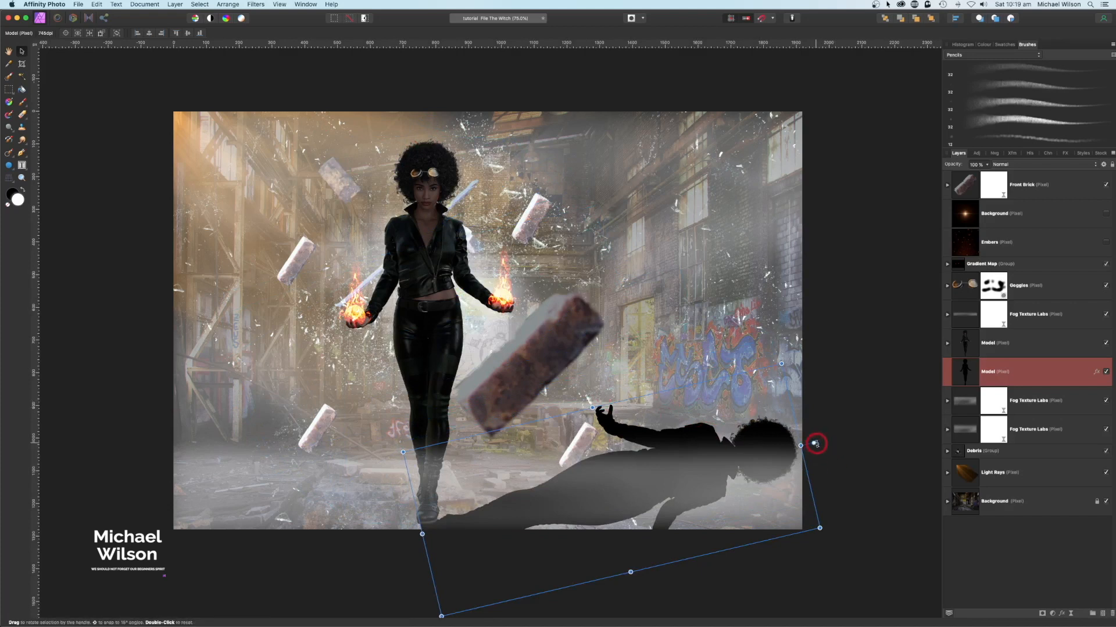
{"action": "left_click_drag", "start_coordinate": [813, 447], "coordinate": [757, 519]}
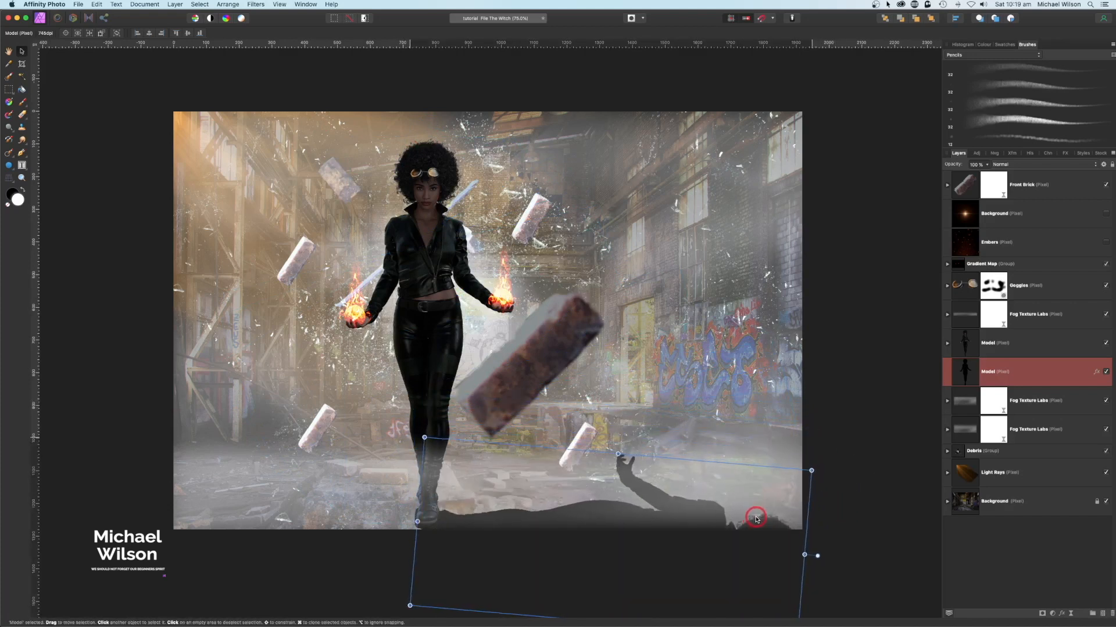
Step: Add a live Gaussian Blur with a radius of 24.6 px to the shadow copy of the model
{"action": "left_click", "coordinate": [993, 367]}
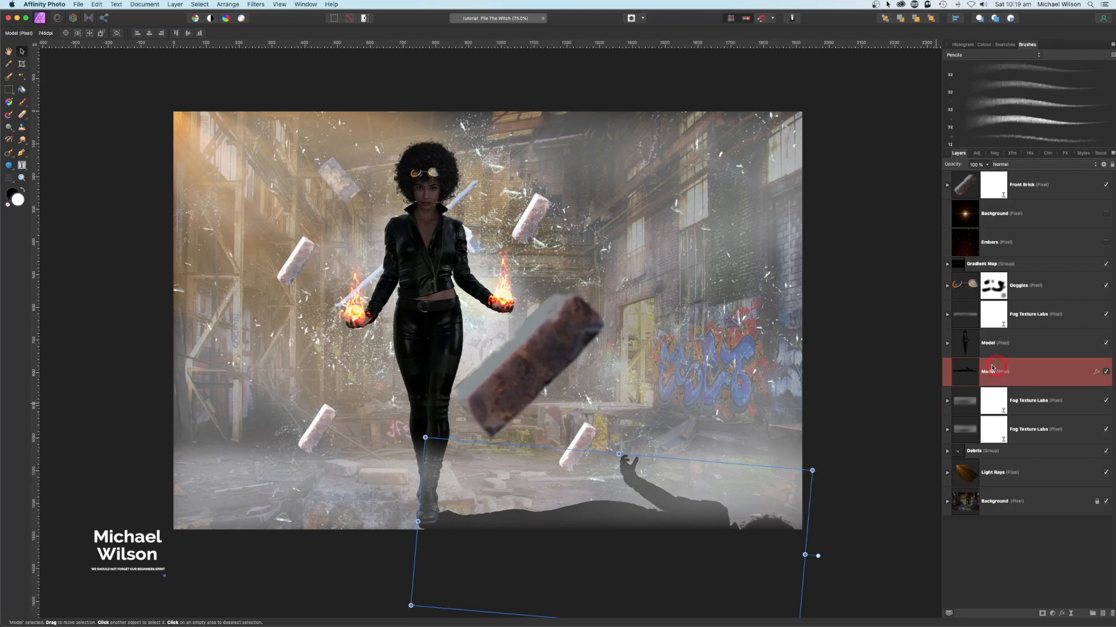
{"action": "left_click", "coordinate": [1071, 610]}
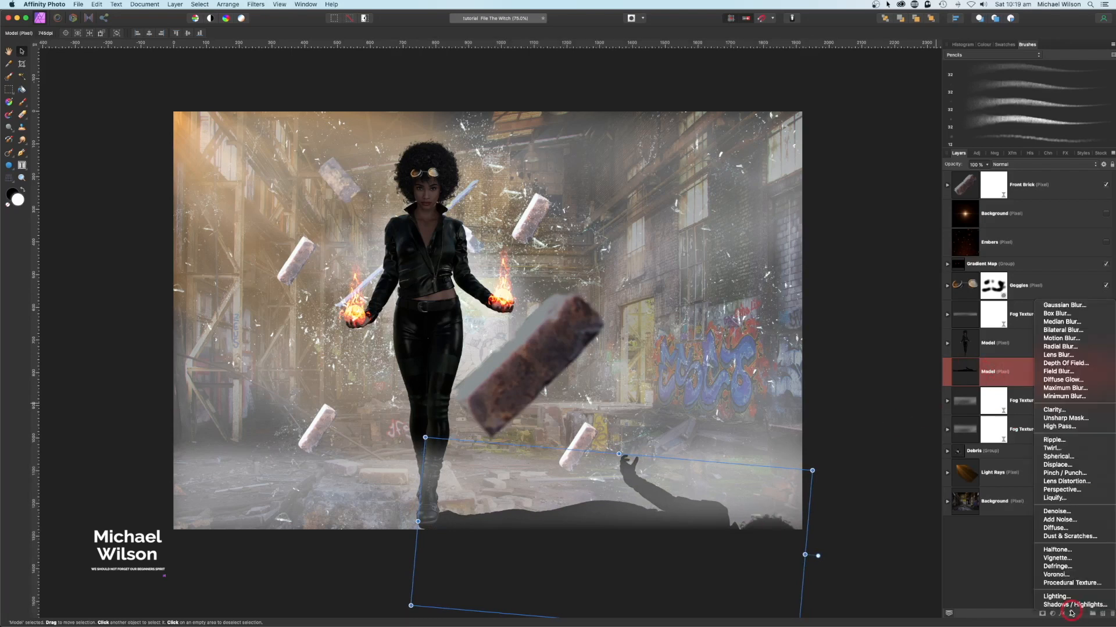
{"action": "left_click", "coordinate": [1064, 306]}
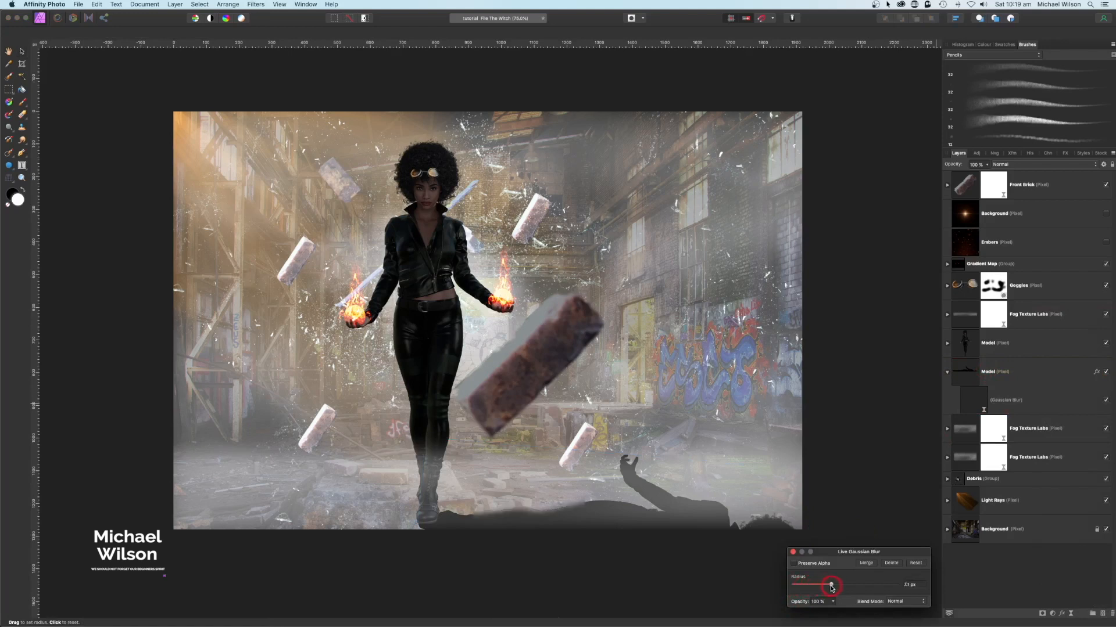
{"action": "left_click_drag", "start_coordinate": [831, 587], "coordinate": [854, 589]}
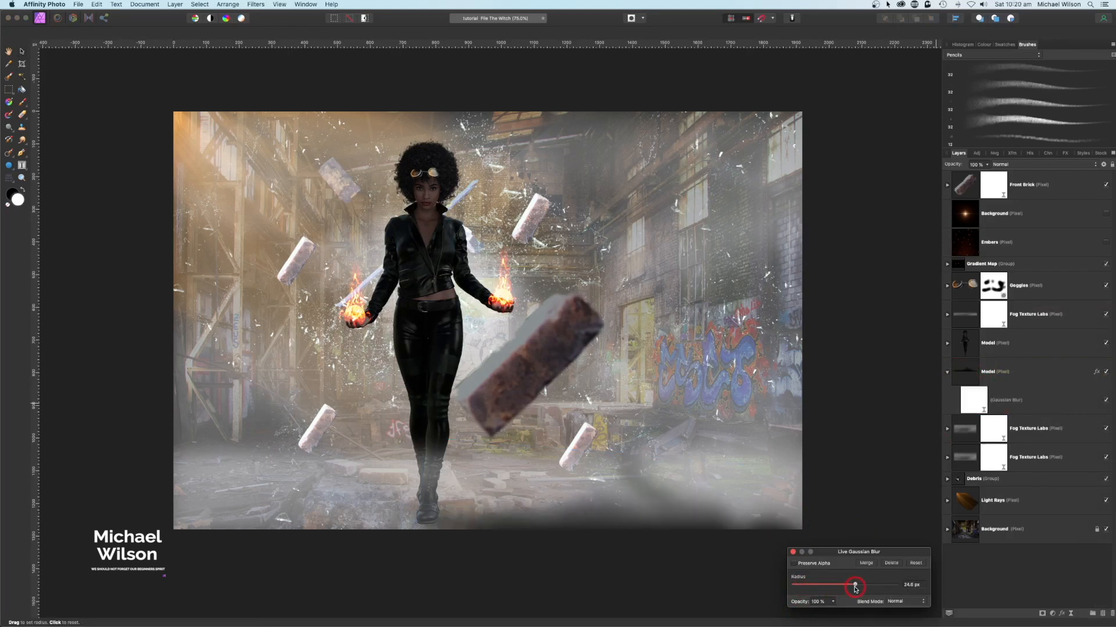
{"action": "left_click", "coordinate": [793, 552]}
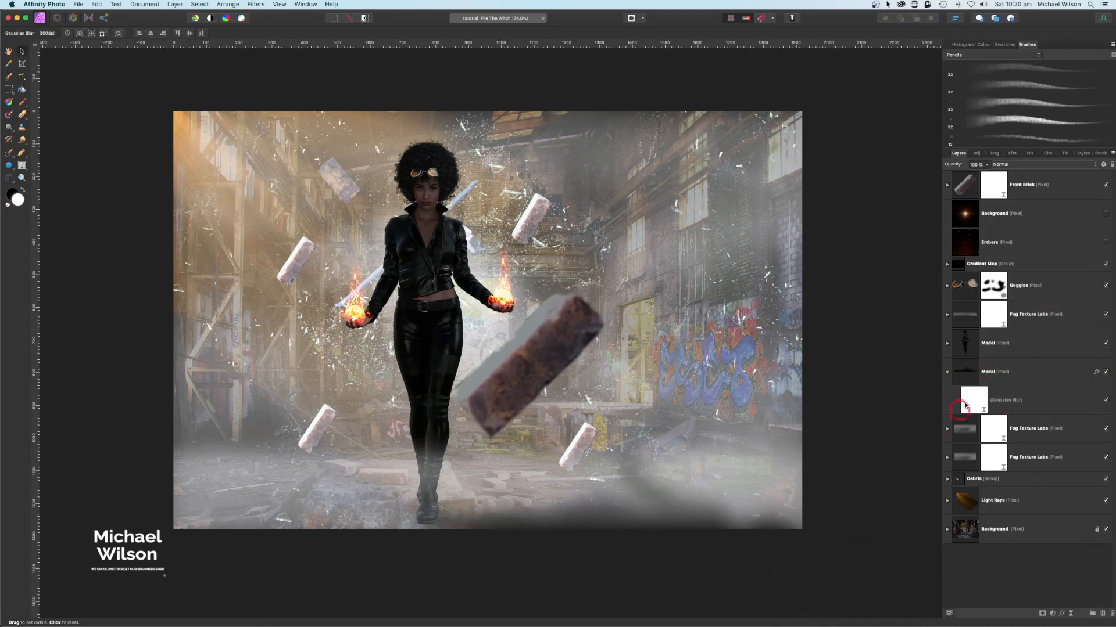
Step: Collapse the shadow layer and nudge the blurred shadow slightly closer to the model's feet
{"action": "left_click", "coordinate": [947, 372]}
{"action": "left_click", "coordinate": [650, 469]}
{"action": "left_click_drag", "start_coordinate": [650, 508], "coordinate": [643, 509]}
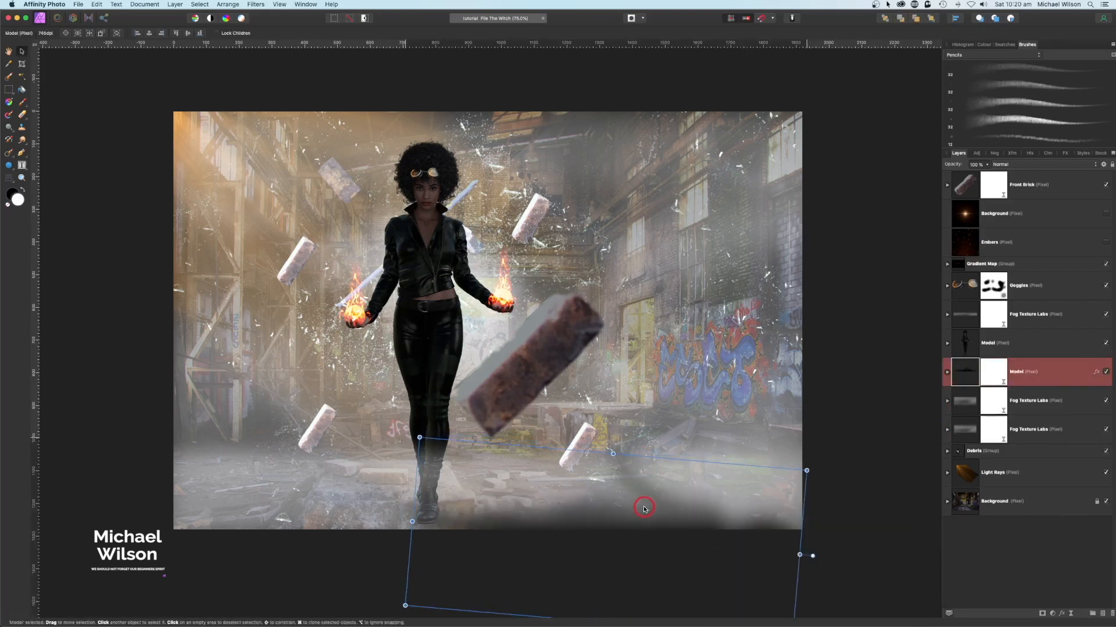
{"action": "left_click", "coordinate": [749, 490]}
{"action": "left_click", "coordinate": [614, 502]}
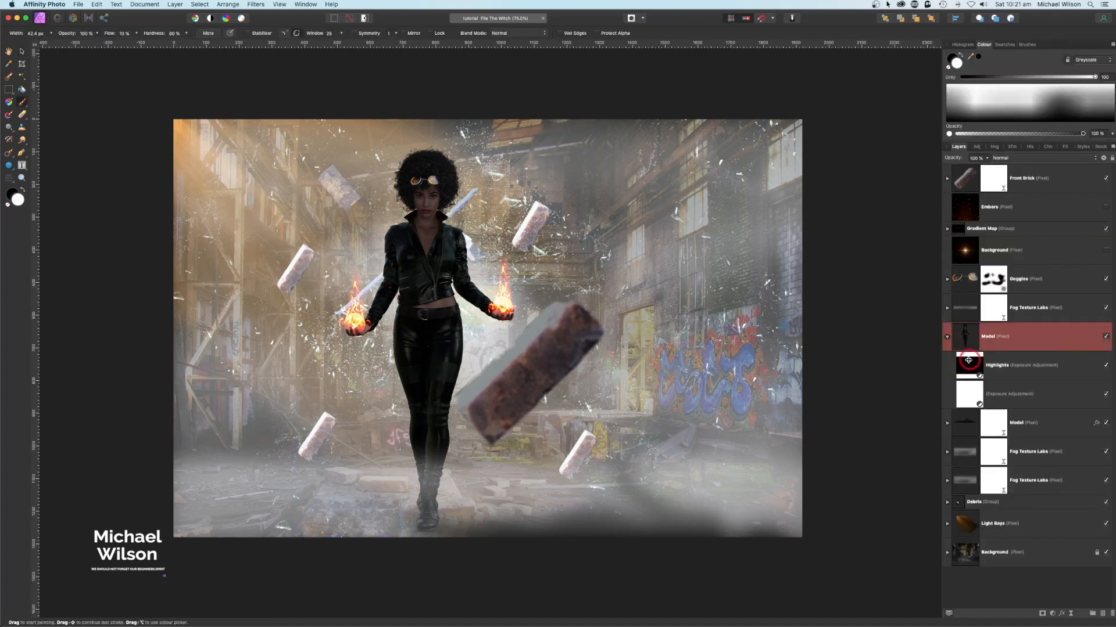
Step: Select the Highlights exposure adjustment mask and choose the soft 256 px brush from the Basic brush category
{"action": "left_click", "coordinate": [968, 366]}
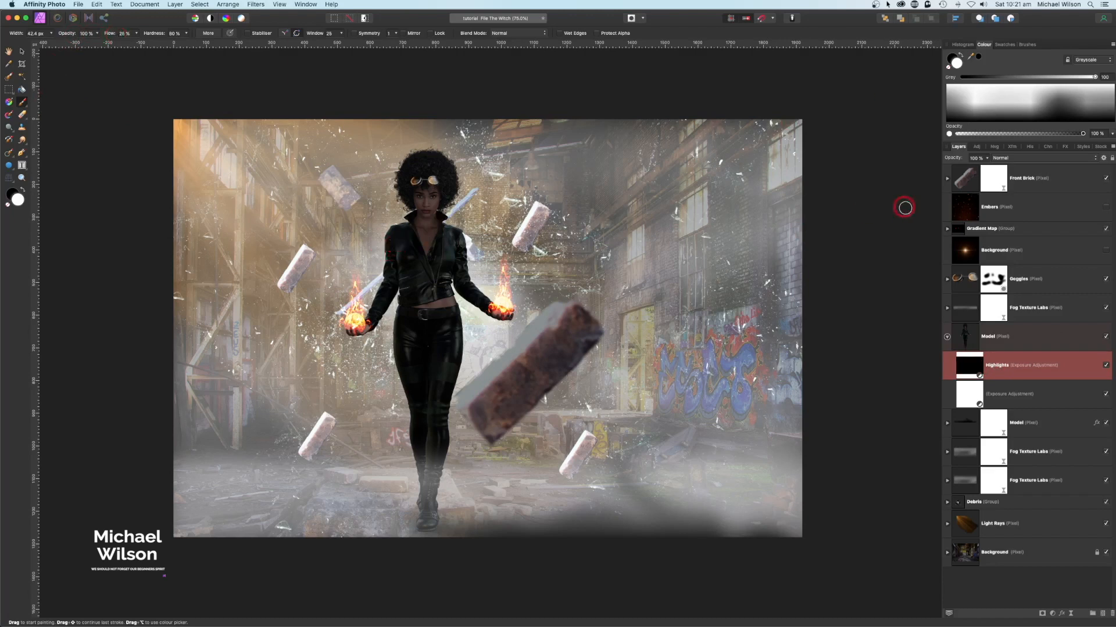
{"action": "left_click", "coordinate": [1026, 45]}
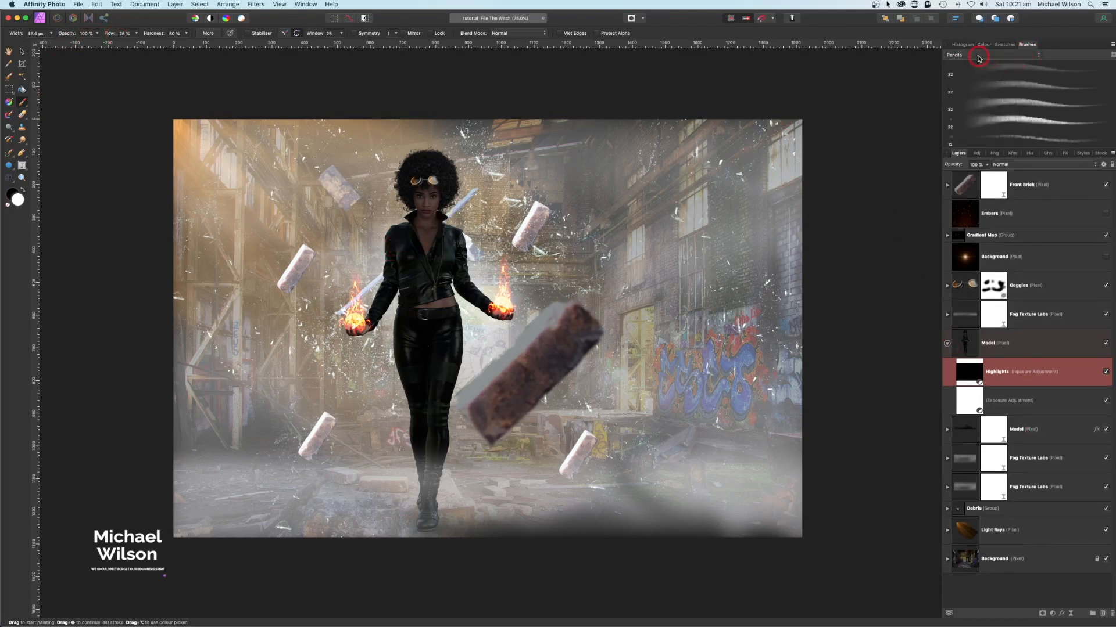
{"action": "left_click", "coordinate": [979, 56]}
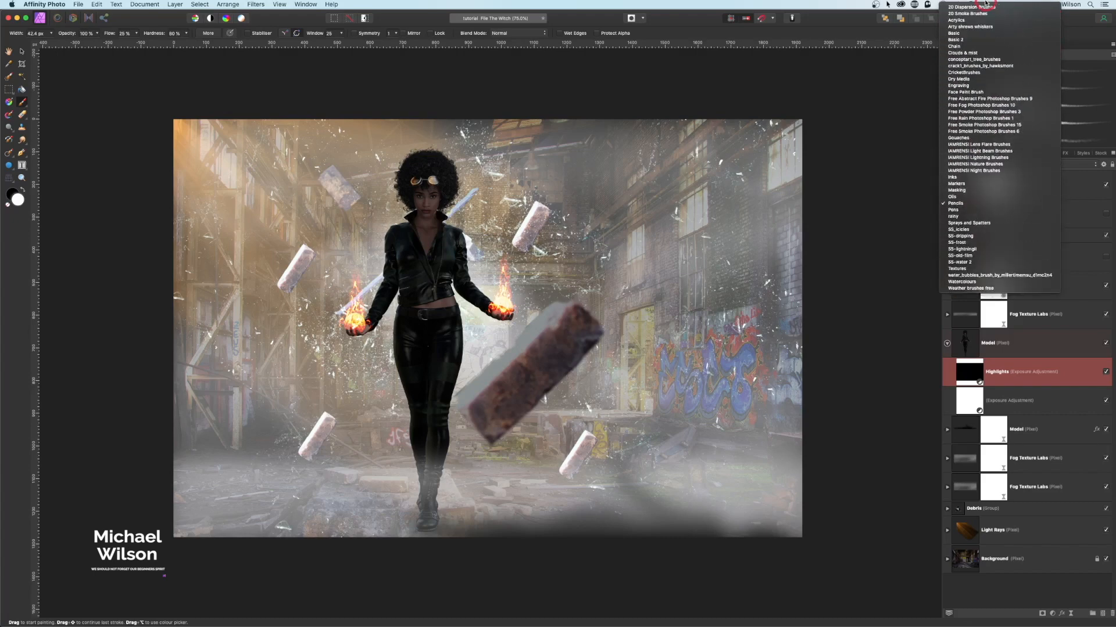
{"action": "left_click", "coordinate": [1008, 88]}
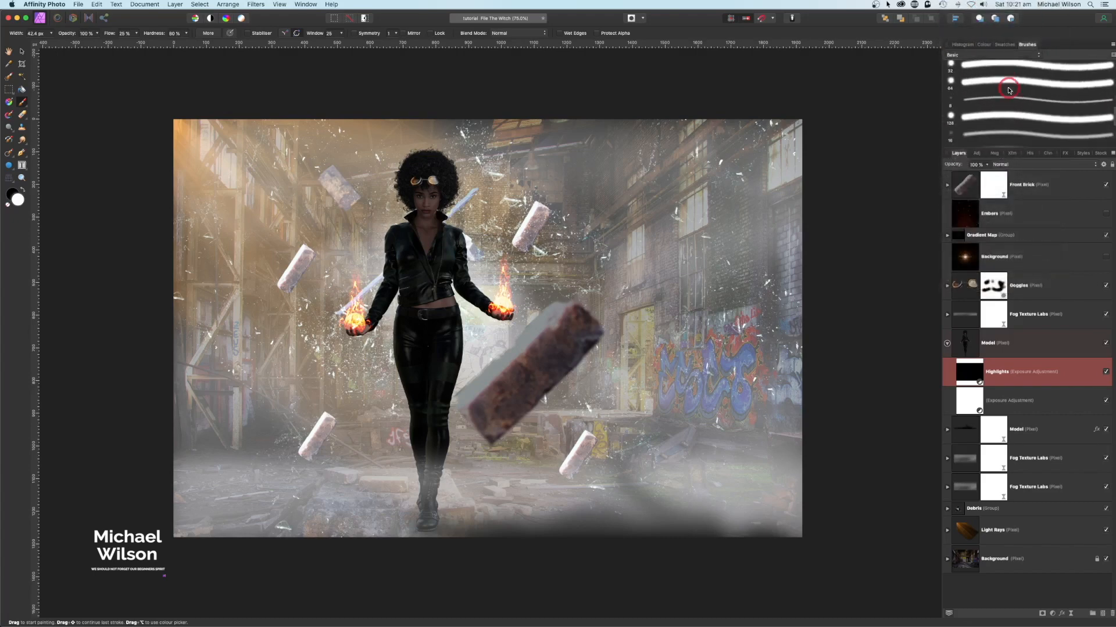
{"action": "left_click", "coordinate": [983, 124]}
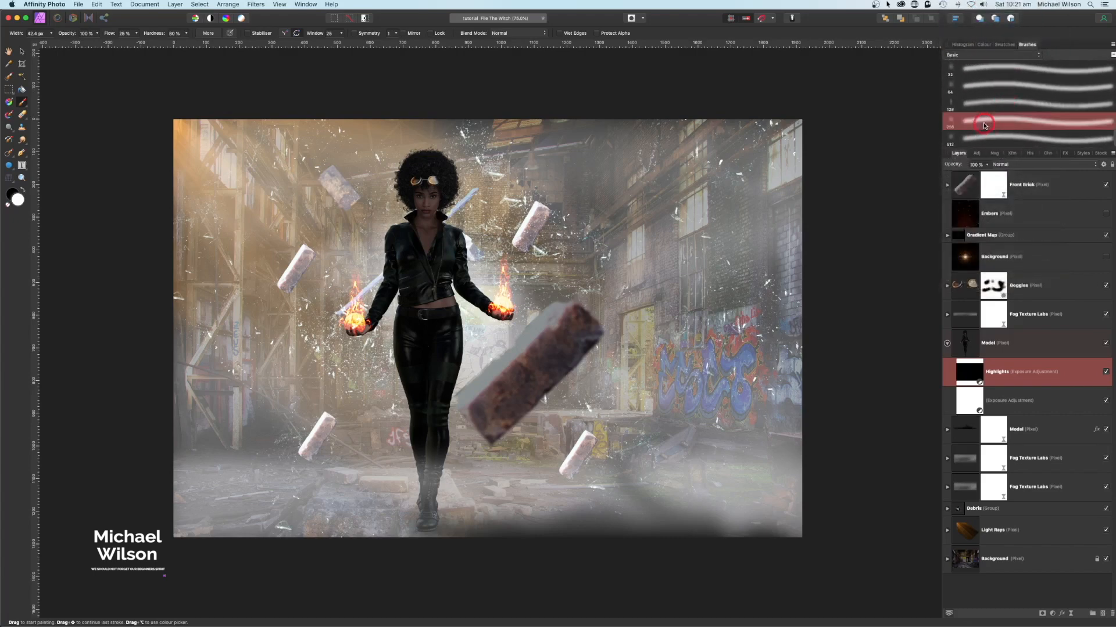
{"action": "left_click", "coordinate": [984, 44]}
Step: Reduce the brush to about 114 px and paint white on the Highlights mask along the light-facing side of the model's hair and face
{"action": "key", "text": "super+plus"}
{"action": "key", "text": "super+plus"}
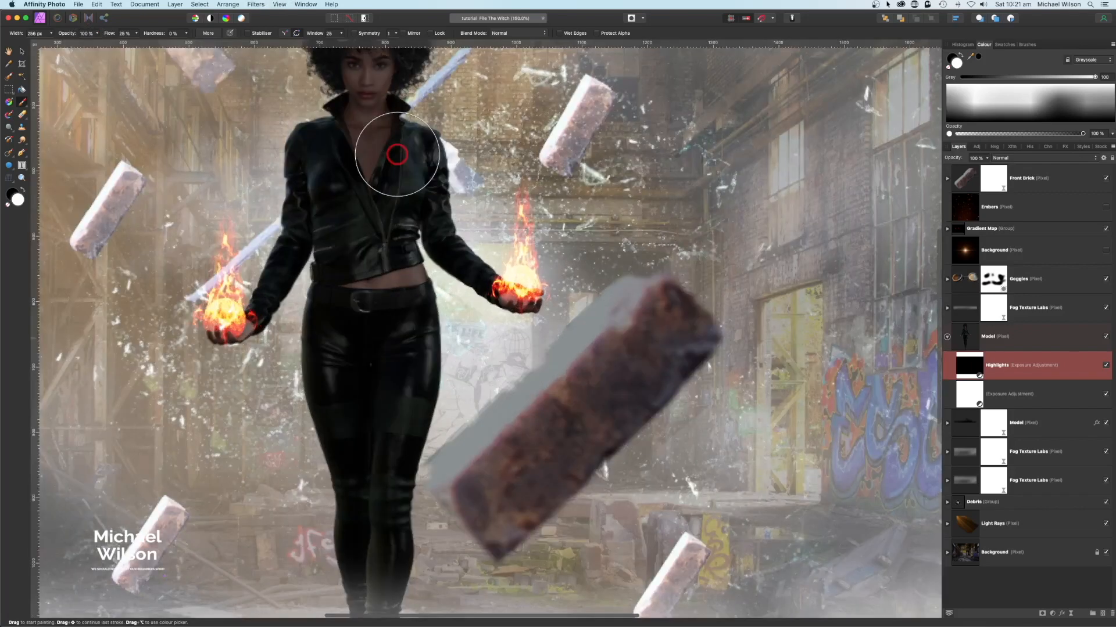
{"action": "left_click_drag", "start_coordinate": [383, 135], "coordinate": [426, 333]}
{"action": "key", "text": "bracketleft"}
{"action": "key", "text": "bracketleft"}
{"action": "key", "text": "bracketleft"}
{"action": "key", "text": "bracketleft"}
{"action": "key", "text": "bracketleft"}
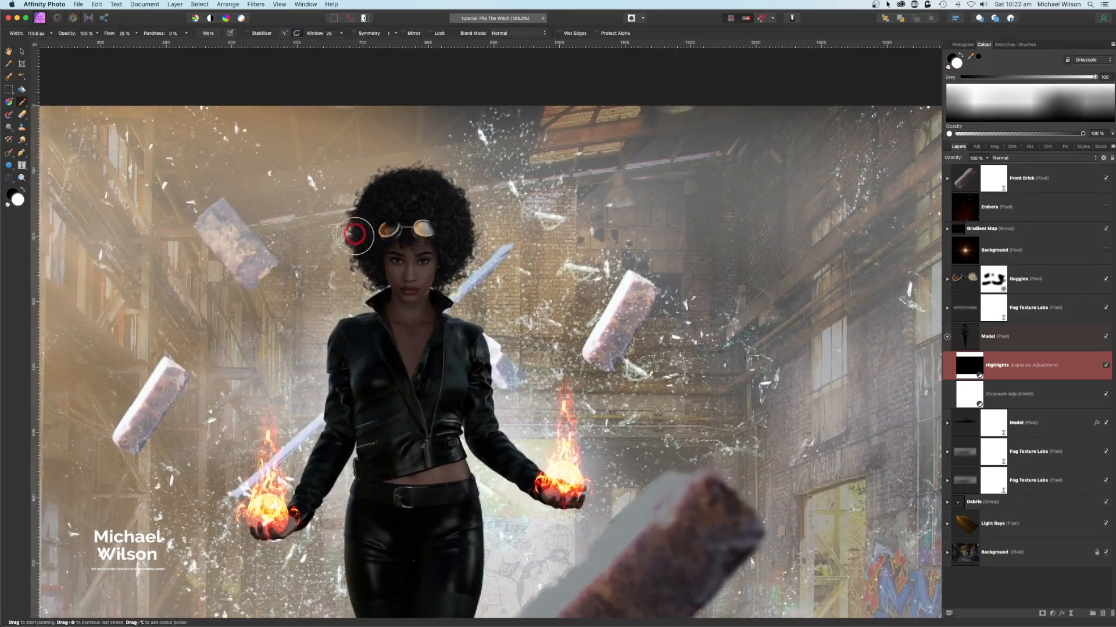
{"action": "mouse_move", "coordinate": [374, 283]}
{"action": "left_mouse_down"}
{"action": "mouse_move", "coordinate": [345, 216]}
{"action": "mouse_move", "coordinate": [358, 184]}
{"action": "mouse_move", "coordinate": [401, 165]}
{"action": "left_mouse_up"}
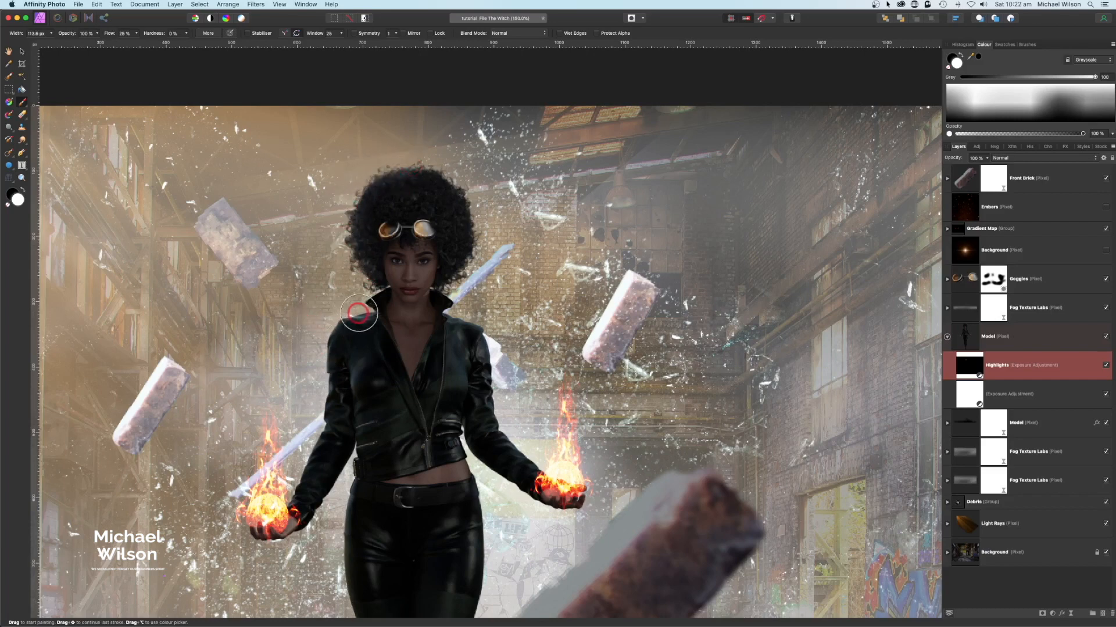
Step: Paint highlights over the model's shoulder, sleeve and jacket front, and touch up the hair
{"action": "mouse_move", "coordinate": [361, 314]}
{"action": "left_mouse_down"}
{"action": "mouse_move", "coordinate": [327, 317]}
{"action": "mouse_move", "coordinate": [315, 412]}
{"action": "mouse_move", "coordinate": [285, 492]}
{"action": "left_mouse_up"}
{"action": "left_click_drag", "start_coordinate": [347, 366], "coordinate": [349, 392]}
{"action": "mouse_move", "coordinate": [360, 331]}
{"action": "left_mouse_down"}
{"action": "mouse_move", "coordinate": [388, 276]}
{"action": "mouse_move", "coordinate": [388, 237]}
{"action": "mouse_move", "coordinate": [383, 305]}
{"action": "left_mouse_up"}
{"action": "left_click_drag", "start_coordinate": [463, 196], "coordinate": [473, 232]}
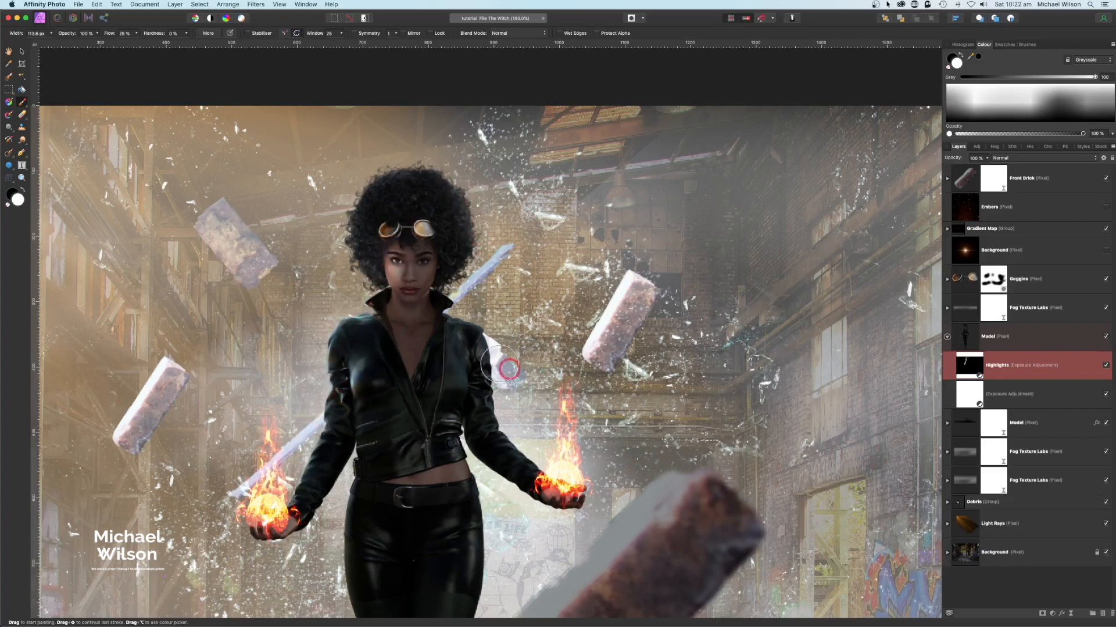
{"action": "mouse_move", "coordinate": [382, 367]}
{"action": "left_mouse_down"}
{"action": "mouse_move", "coordinate": [384, 379]}
{"action": "mouse_move", "coordinate": [365, 370]}
{"action": "mouse_move", "coordinate": [399, 369]}
{"action": "mouse_move", "coordinate": [361, 319]}
{"action": "left_mouse_up"}
Step: Continue painting highlights down the model's hip, legs and boots on the Highlights mask
{"action": "scroll", "coordinate": [361, 258], "scroll_direction": "down", "scroll_amount": 5}
{"action": "mouse_move", "coordinate": [360, 258]}
{"action": "left_mouse_down"}
{"action": "mouse_move", "coordinate": [339, 350]}
{"action": "mouse_move", "coordinate": [339, 399]}
{"action": "mouse_move", "coordinate": [357, 445]}
{"action": "mouse_move", "coordinate": [351, 478]}
{"action": "left_mouse_up"}
{"action": "scroll", "coordinate": [351, 478], "scroll_direction": "down", "scroll_amount": 3}
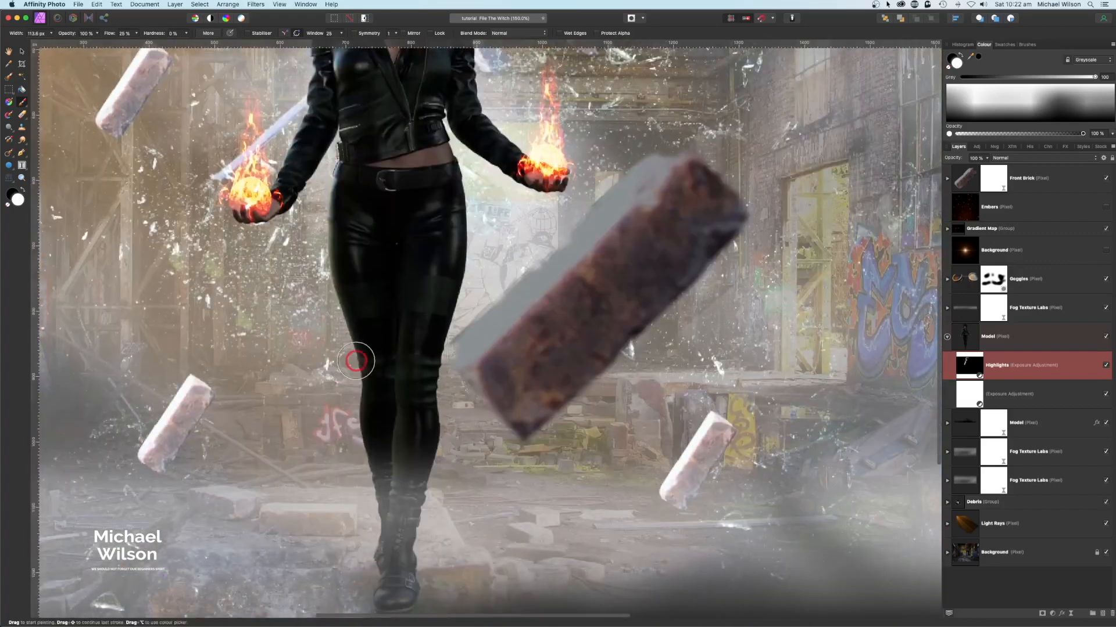
{"action": "mouse_move", "coordinate": [361, 361]}
{"action": "left_mouse_down"}
{"action": "mouse_move", "coordinate": [369, 531]}
{"action": "mouse_move", "coordinate": [378, 558]}
{"action": "mouse_move", "coordinate": [394, 562]}
{"action": "mouse_move", "coordinate": [403, 264]}
{"action": "mouse_move", "coordinate": [428, 286]}
{"action": "mouse_move", "coordinate": [411, 444]}
{"action": "left_mouse_up"}
{"action": "scroll", "coordinate": [359, 450], "scroll_direction": "down", "scroll_amount": 1}
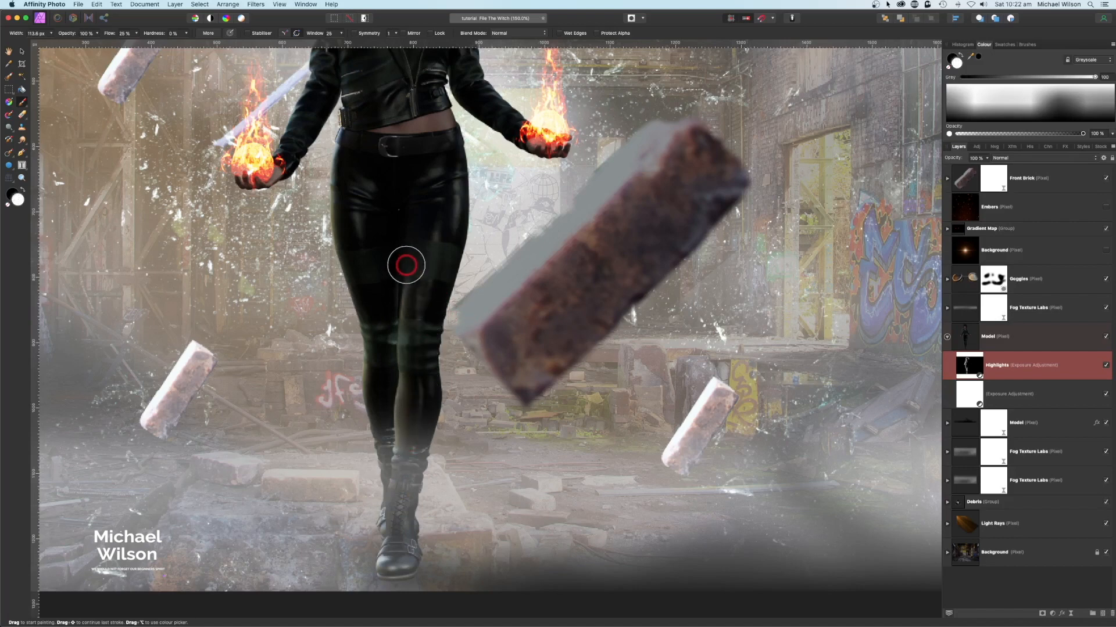
Step: Paint highlights along the opposite side of the model's jacket, arm and legs
{"action": "scroll", "coordinate": [406, 265], "scroll_direction": "up", "scroll_amount": 5}
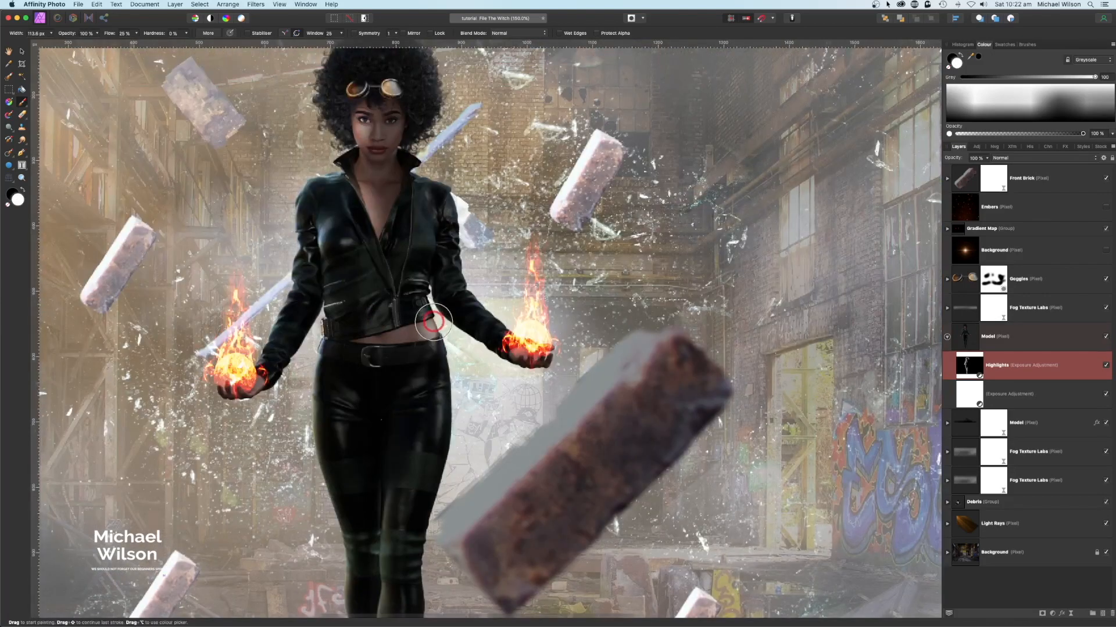
{"action": "scroll", "coordinate": [463, 444], "scroll_direction": "down", "scroll_amount": 2}
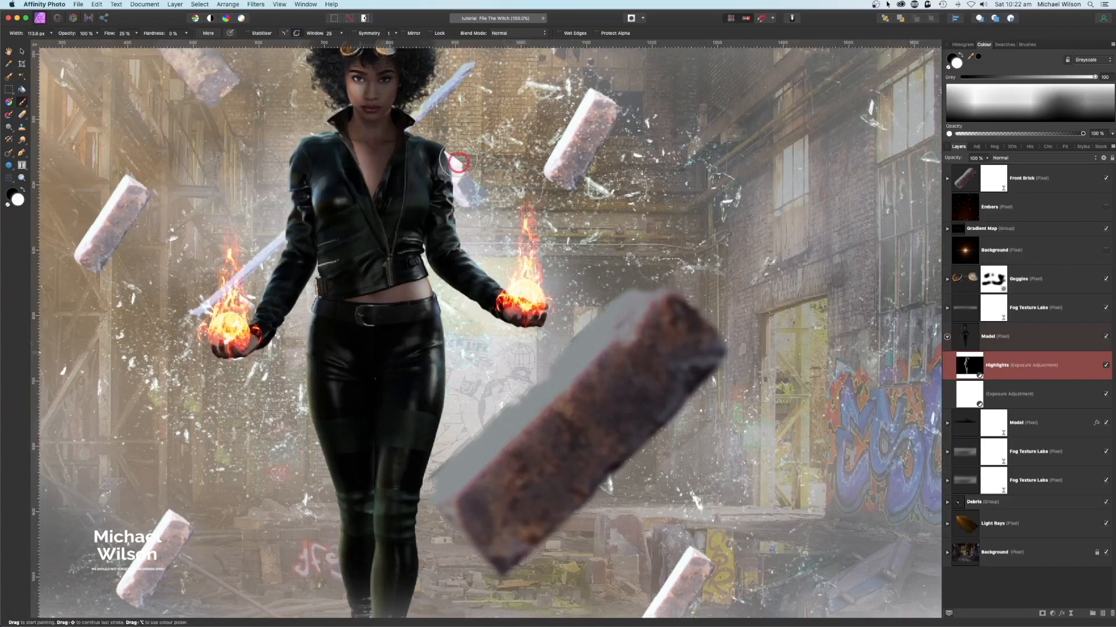
{"action": "scroll", "coordinate": [473, 386], "scroll_direction": "down", "scroll_amount": 5}
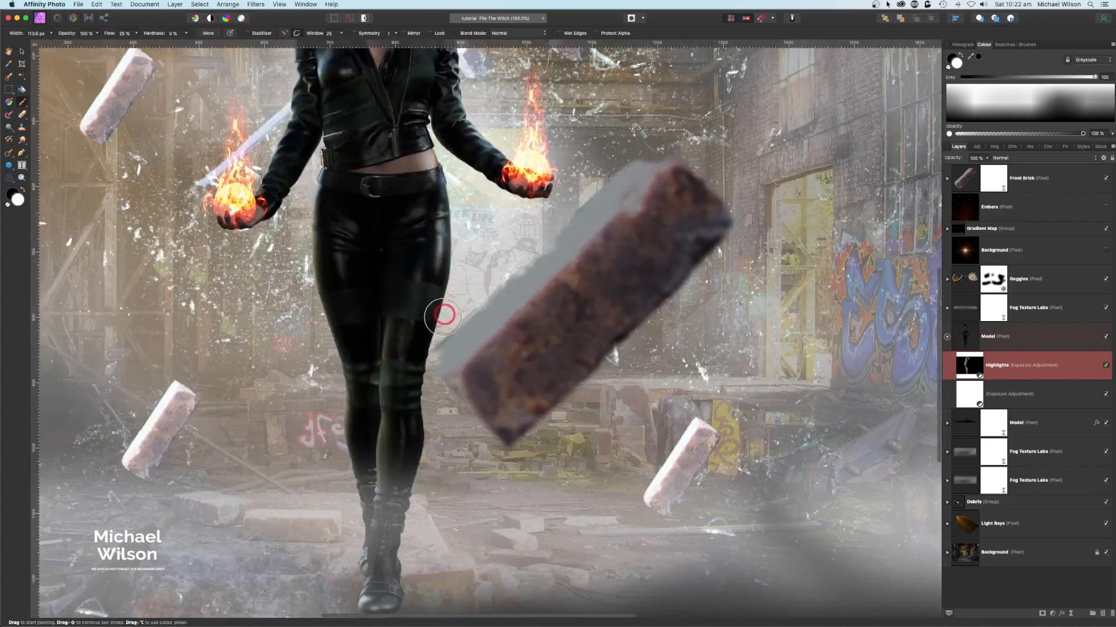
{"action": "scroll", "coordinate": [473, 510], "scroll_direction": "down", "scroll_amount": 6}
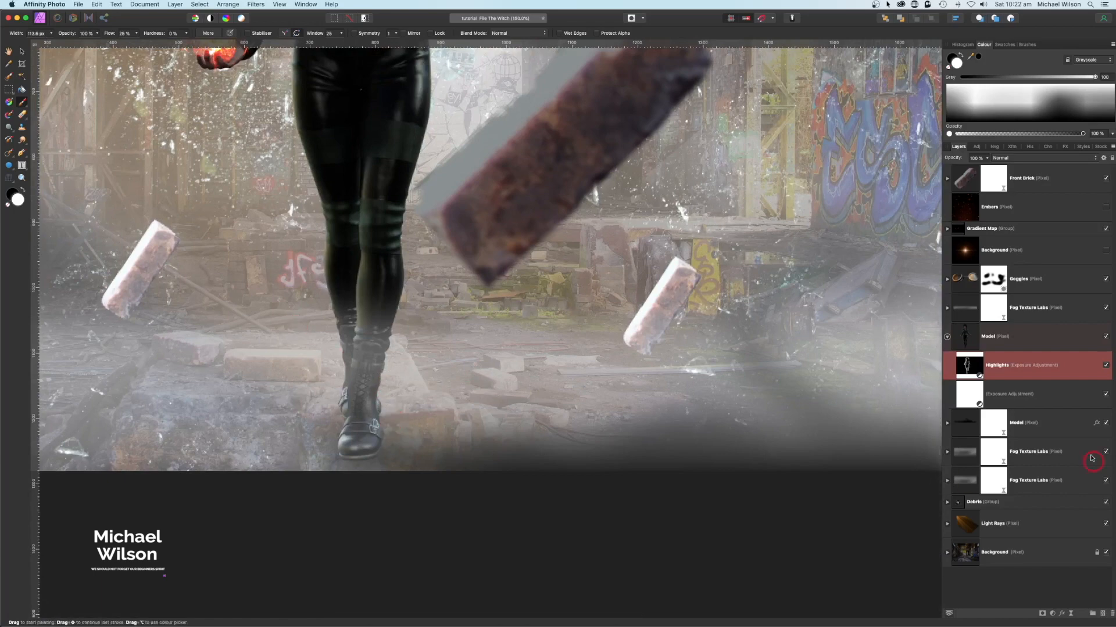
{"action": "scroll", "coordinate": [281, 362], "scroll_direction": "up", "scroll_amount": 4}
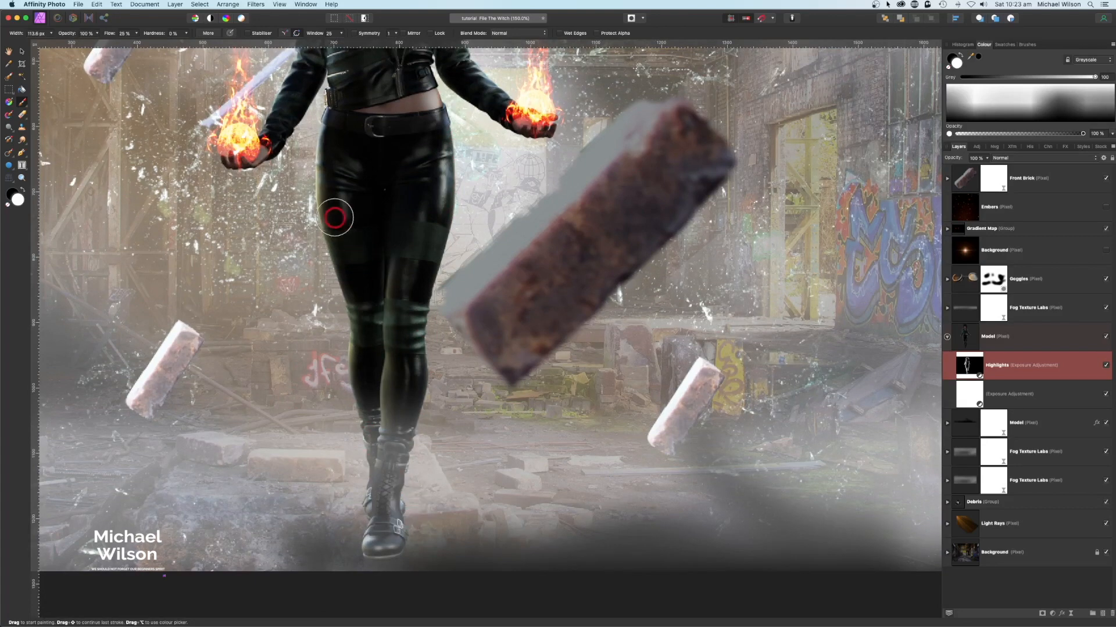
{"action": "key", "text": "super+0"}
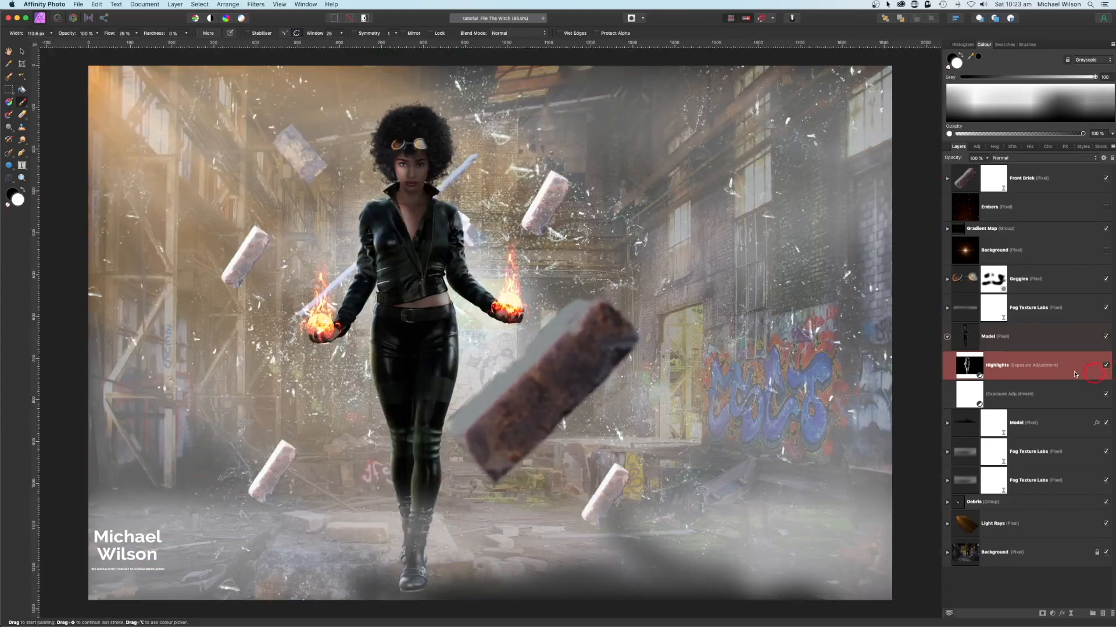
Step: Add a new pixel layer nested inside the Model layer and set its blend mode to Soft Light
{"action": "left_click", "coordinate": [947, 337]}
{"action": "left_click", "coordinate": [1018, 336]}
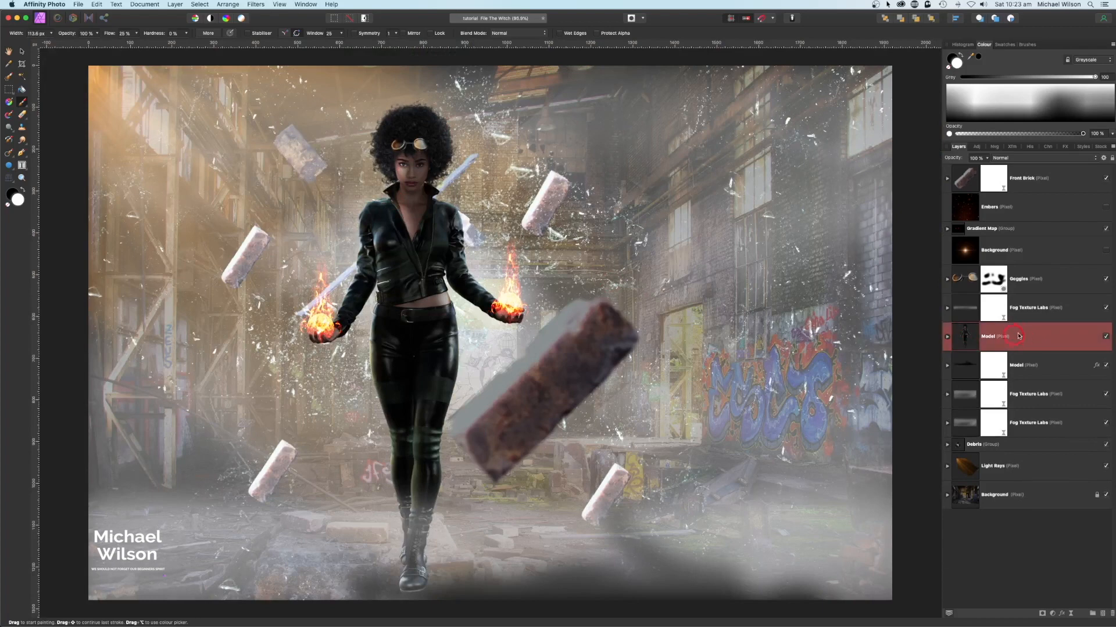
{"action": "left_click", "coordinate": [1103, 613]}
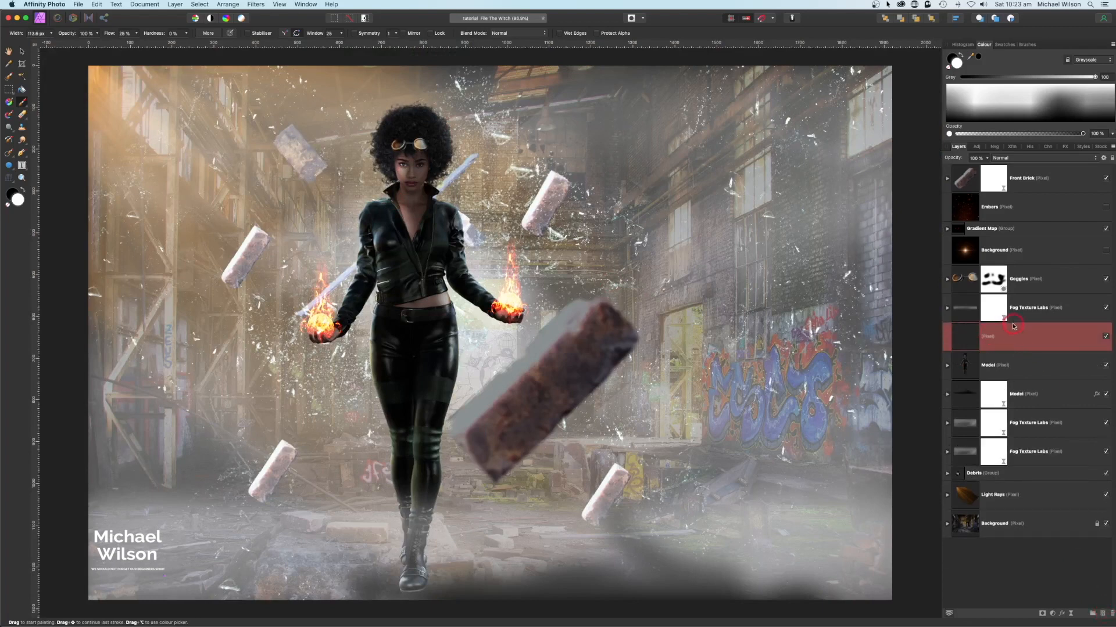
{"action": "left_click_drag", "start_coordinate": [1019, 343], "coordinate": [975, 372]}
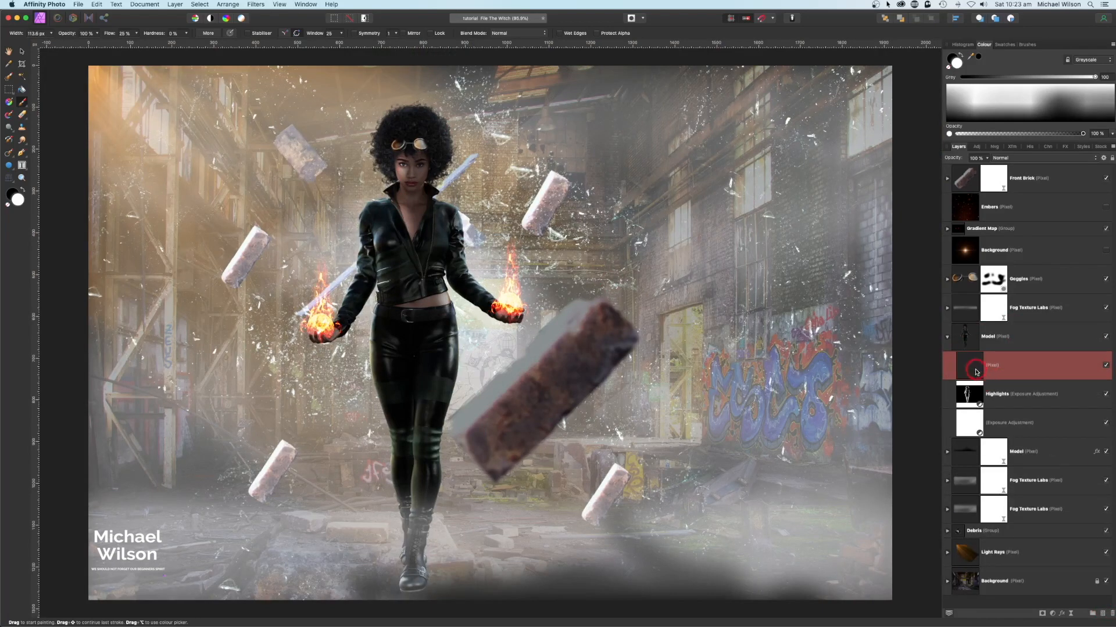
{"action": "left_click", "coordinate": [1025, 160]}
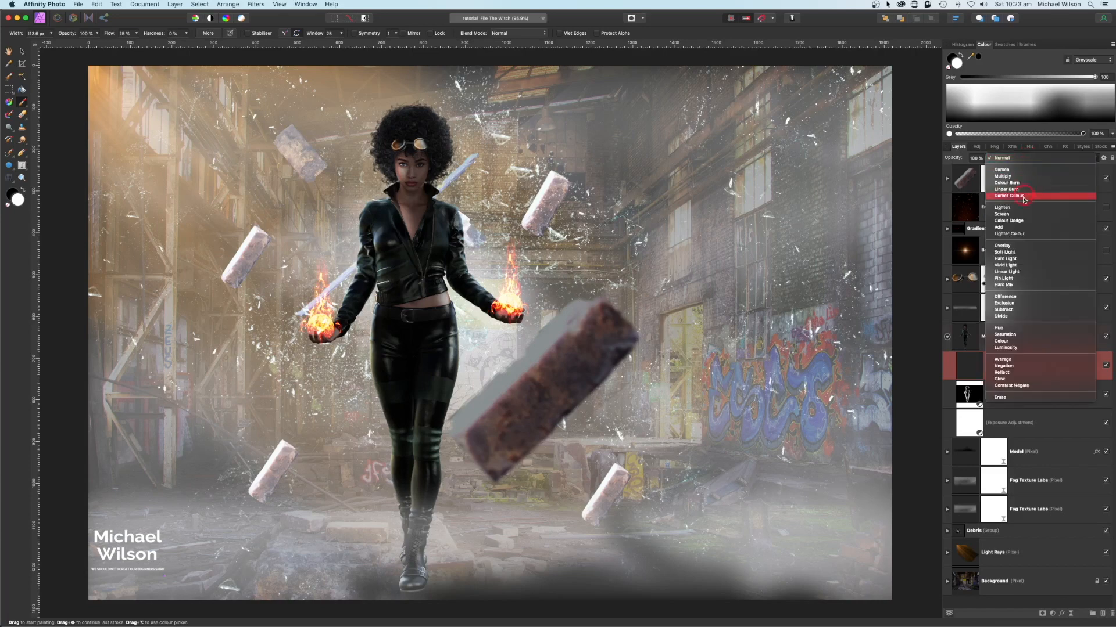
{"action": "left_click", "coordinate": [1008, 252]}
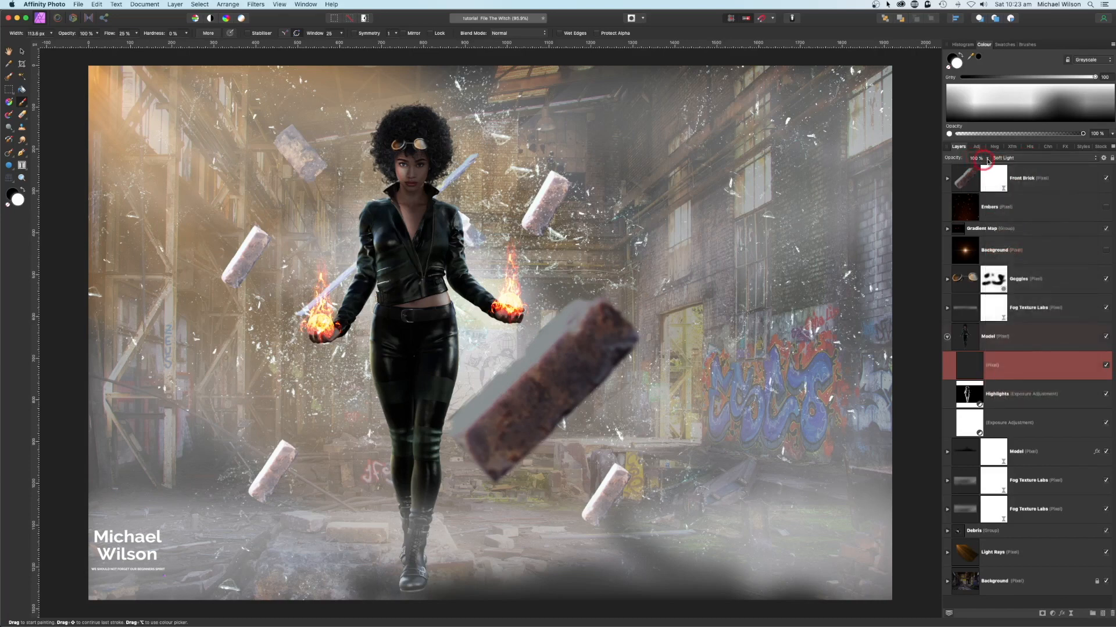
Step: Set the brush colour to orange with RGB values 242, 141, 26
{"action": "double_click", "coordinate": [956, 64]}
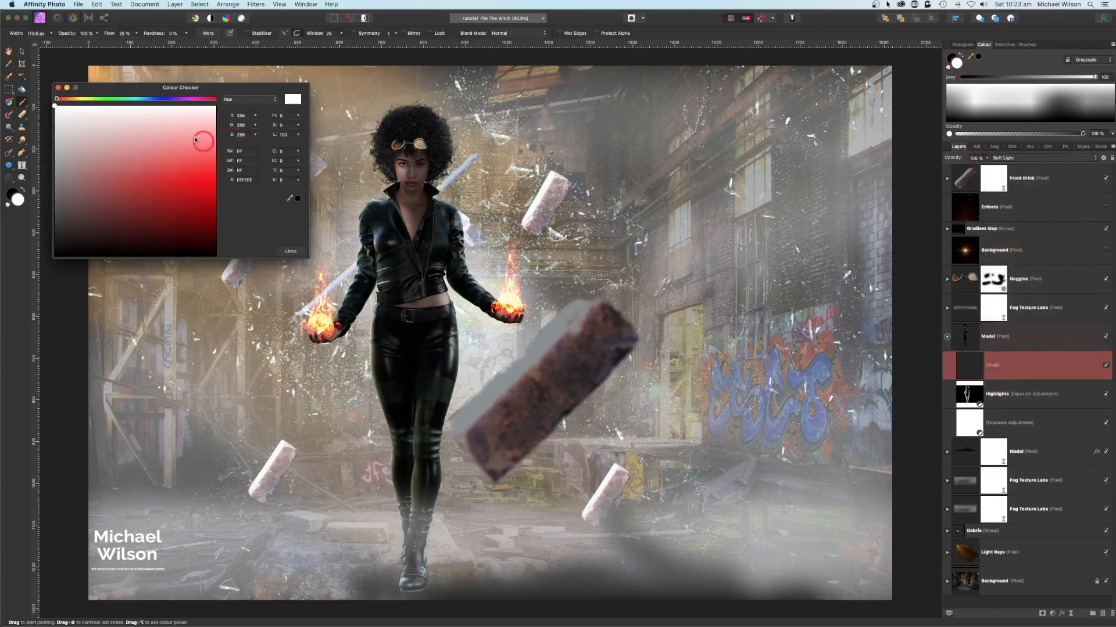
{"action": "left_click_drag", "start_coordinate": [68, 101], "coordinate": [70, 102]}
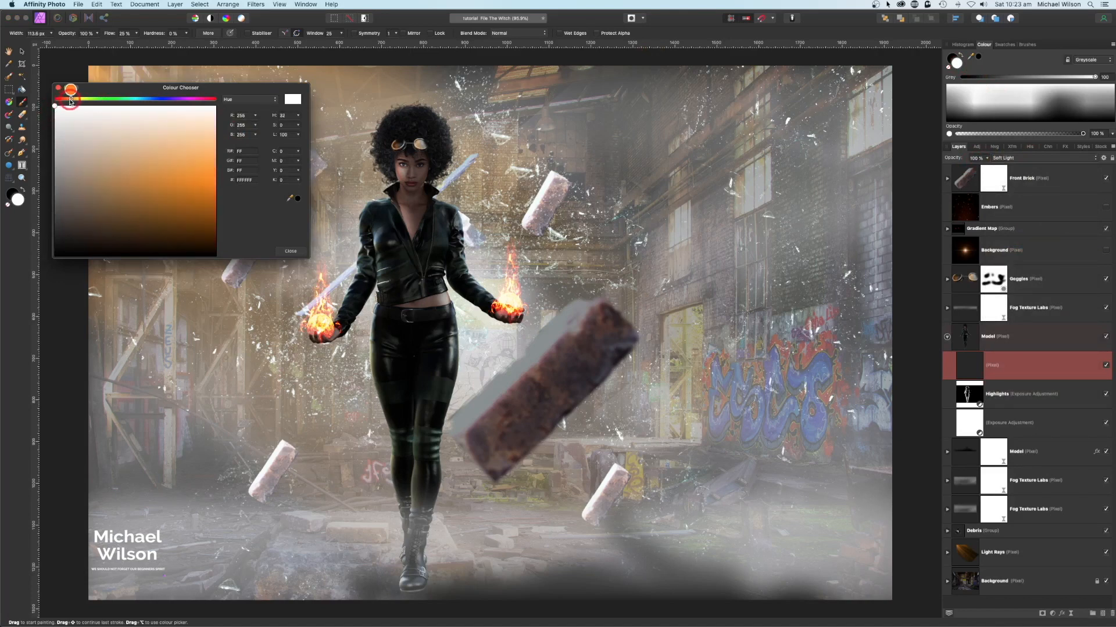
{"action": "left_click", "coordinate": [198, 178]}
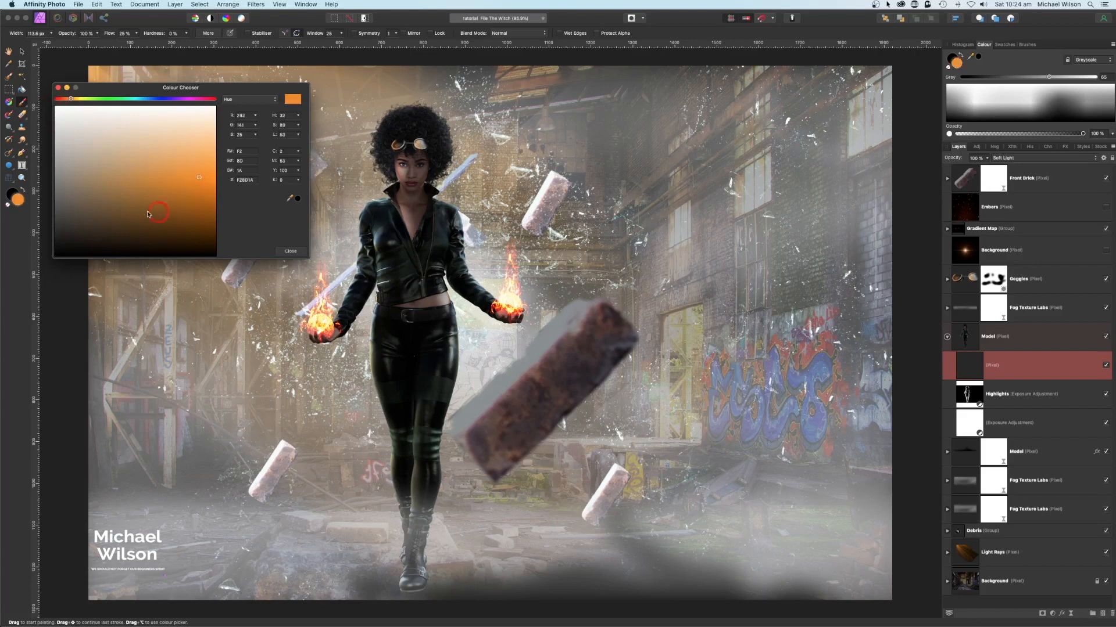
{"action": "left_click", "coordinate": [58, 89]}
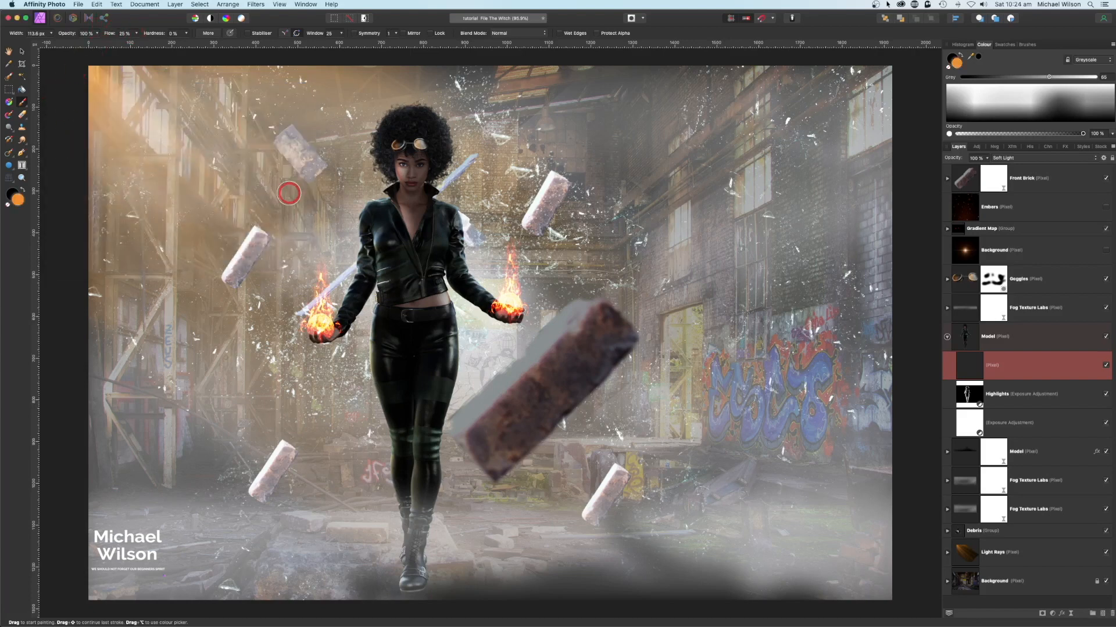
Step: Reduce the brush to about 50 px and paint orange light along the model's shoulder, sleeve and hair edge facing the light rays
{"action": "key", "text": "super+equal"}
{"action": "key", "text": "super+equal"}
{"action": "key", "text": "super+equal"}
{"action": "key", "text": "space"}
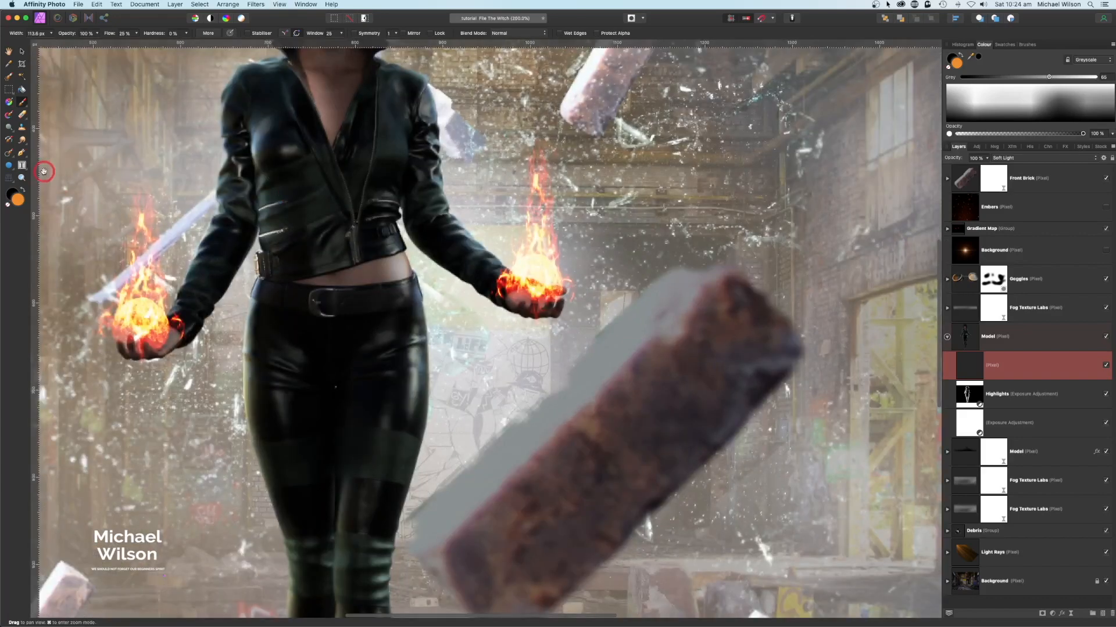
{"action": "scroll", "coordinate": [58, 173], "scroll_direction": "down", "scroll_amount": 1}
{"action": "left_click_drag", "start_coordinate": [129, 185], "coordinate": [262, 357]}
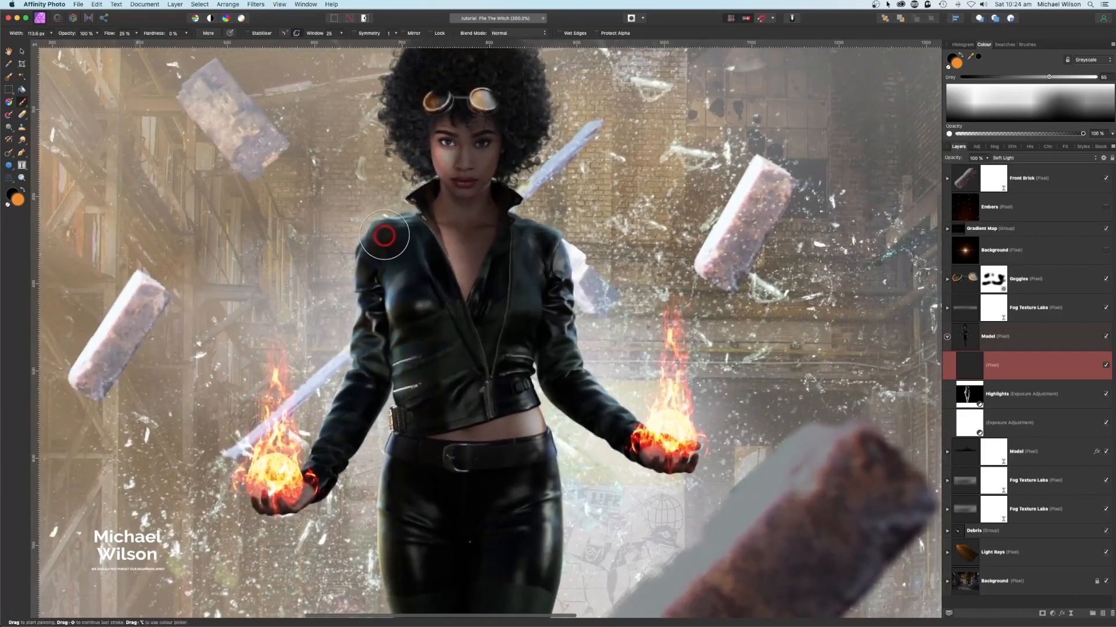
{"action": "key", "text": "bracketleft"}
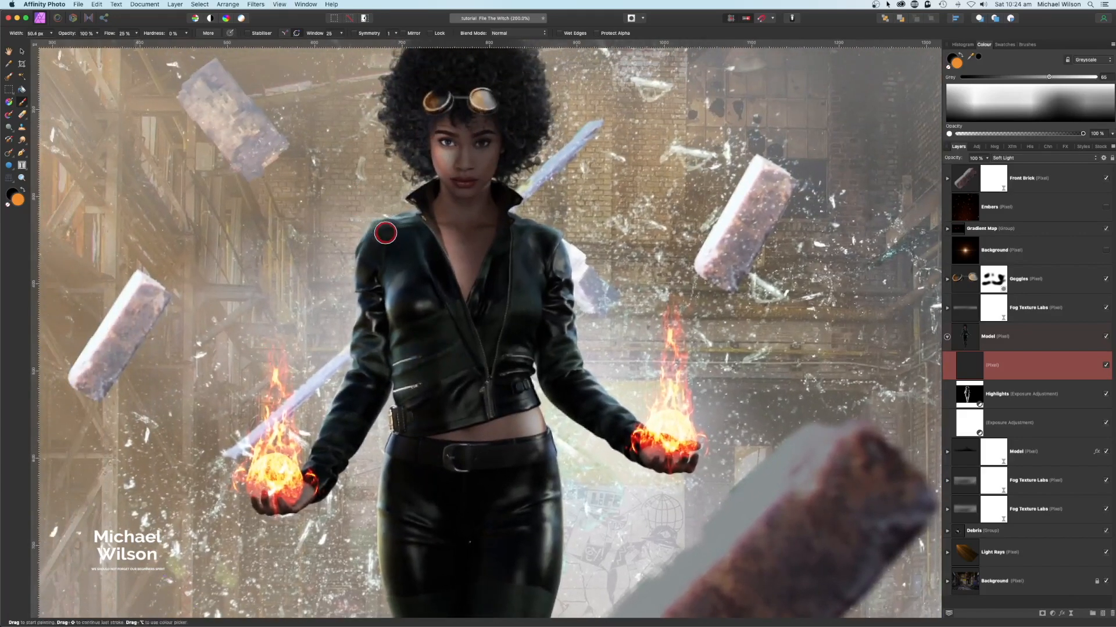
{"action": "mouse_move", "coordinate": [407, 221]}
{"action": "left_mouse_down"}
{"action": "mouse_move", "coordinate": [361, 257]}
{"action": "mouse_move", "coordinate": [356, 381]}
{"action": "mouse_move", "coordinate": [336, 406]}
{"action": "left_mouse_up"}
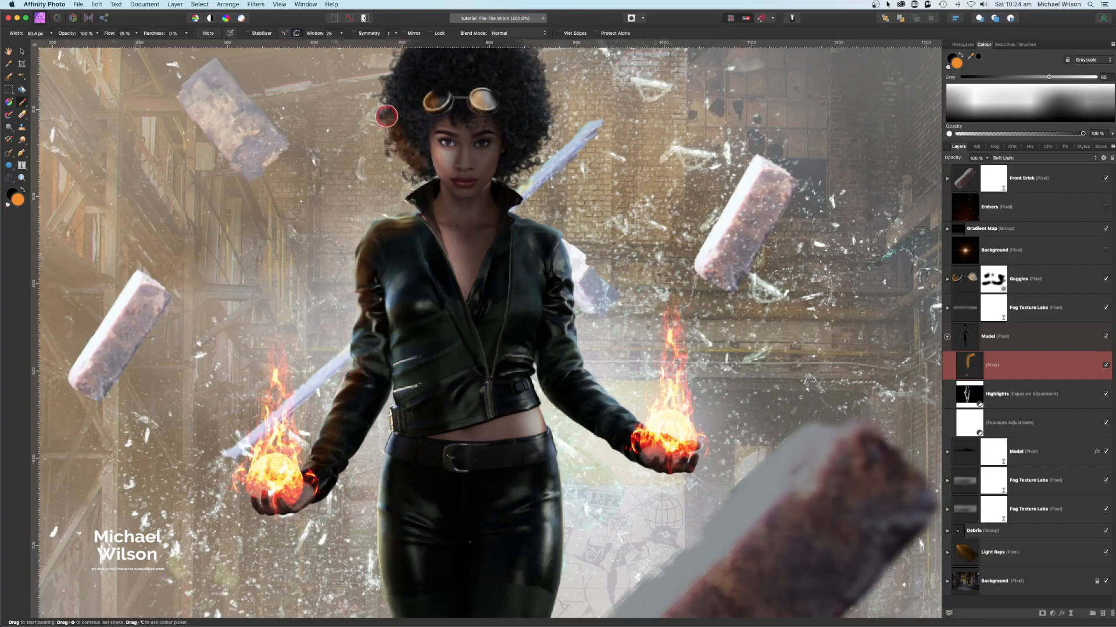
Step: Enlarge the brush to about 88 px, lower the flow to 10%, and paint a soft orange glow on the face and chest
{"action": "scroll", "coordinate": [386, 116], "scroll_direction": "up", "scroll_amount": 3}
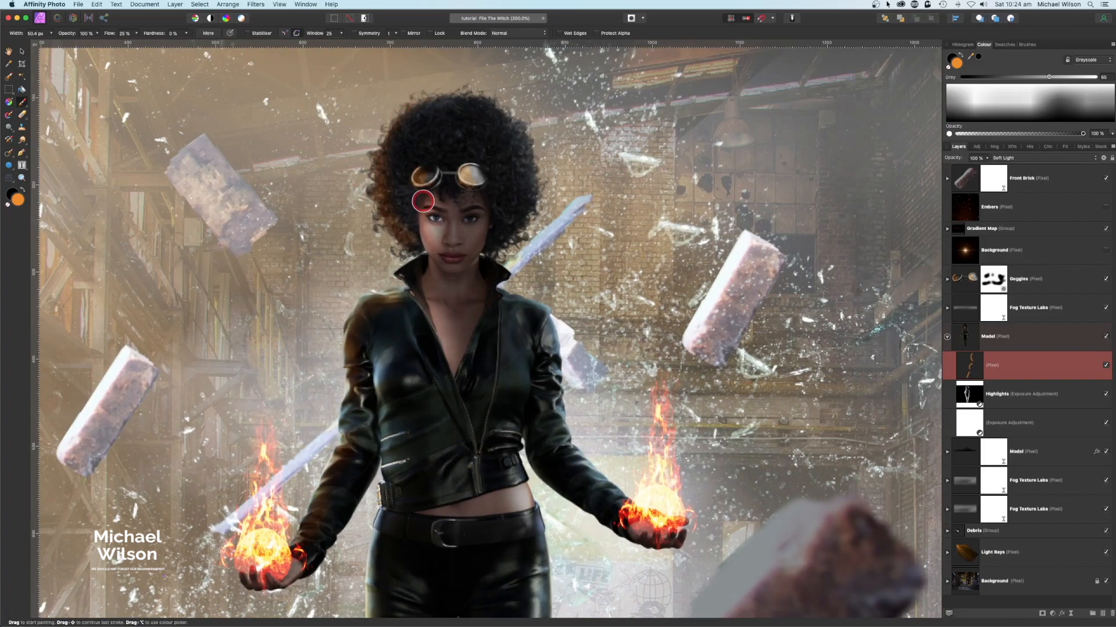
{"action": "key", "text": "bracketright"}
{"action": "mouse_move", "coordinate": [426, 190]}
{"action": "left_mouse_down"}
{"action": "mouse_move", "coordinate": [455, 280]}
{"action": "mouse_move", "coordinate": [422, 223]}
{"action": "mouse_move", "coordinate": [452, 356]}
{"action": "mouse_move", "coordinate": [490, 366]}
{"action": "left_mouse_up"}
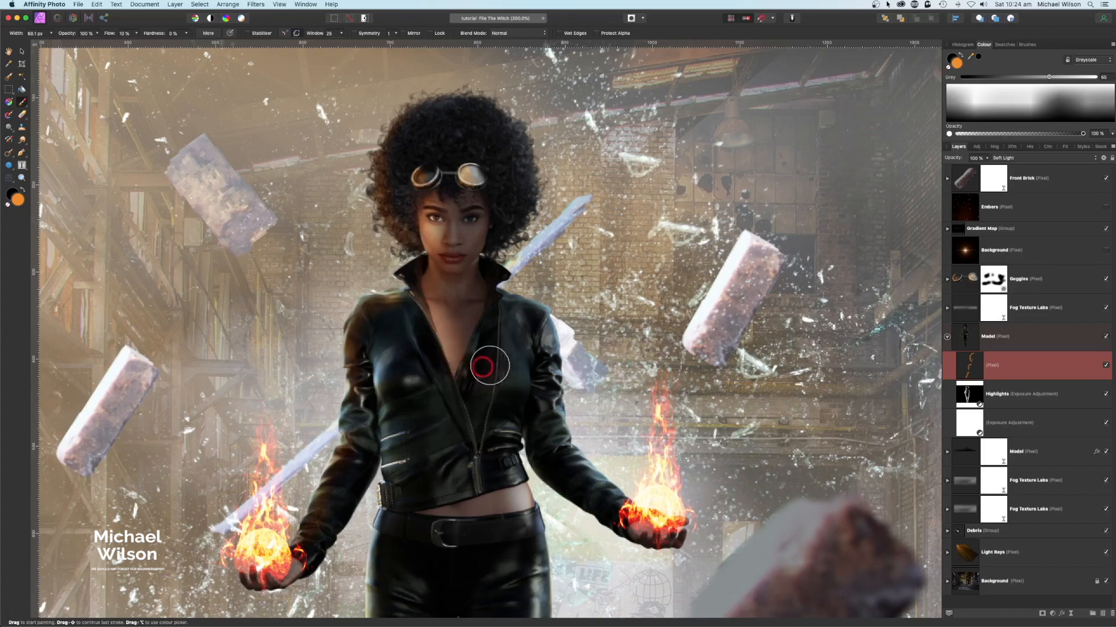
Step: Paint soft orange light down the model's hips, trouser edges, knees and boots on the nested Soft Light layer
{"action": "scroll", "coordinate": [411, 463], "scroll_direction": "down", "scroll_amount": 10}
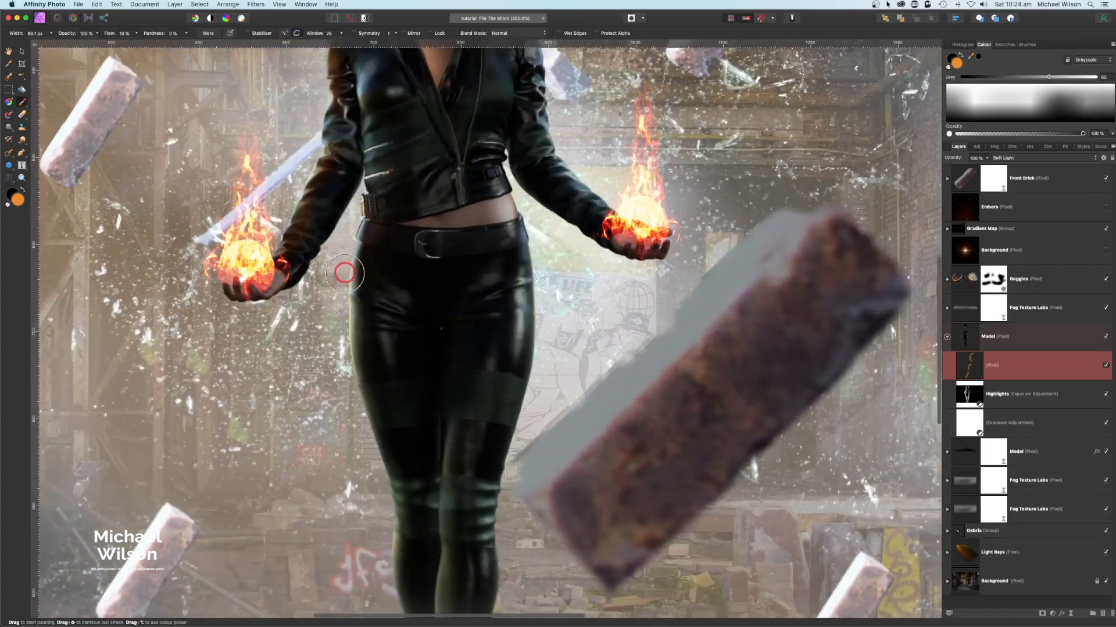
{"action": "scroll", "coordinate": [349, 325], "scroll_direction": "down", "scroll_amount": 5}
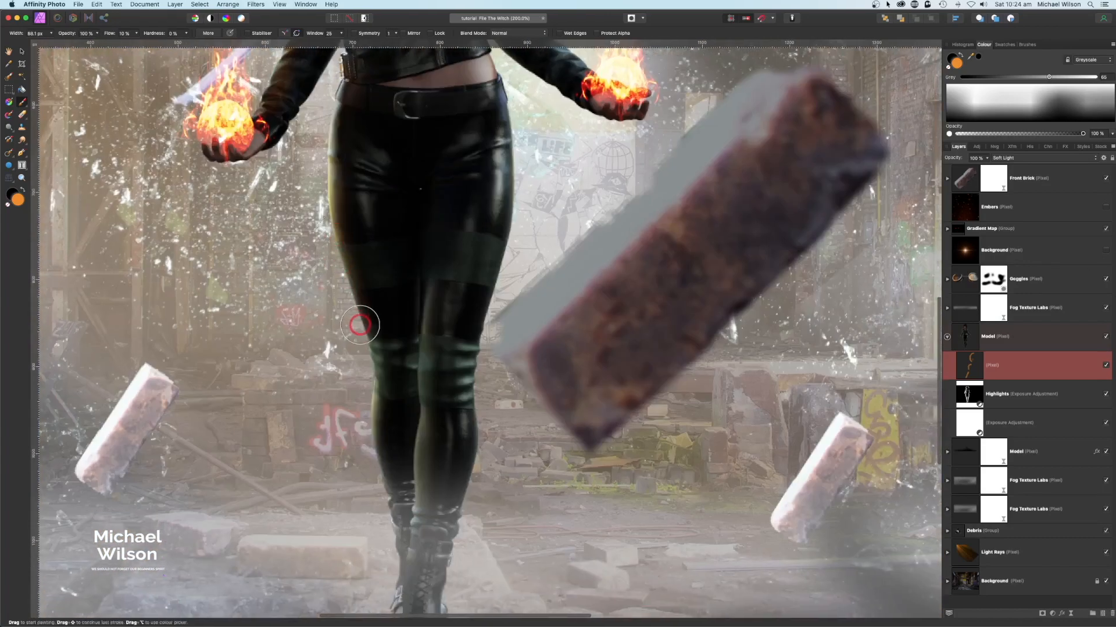
{"action": "scroll", "coordinate": [372, 465], "scroll_direction": "down", "scroll_amount": 2}
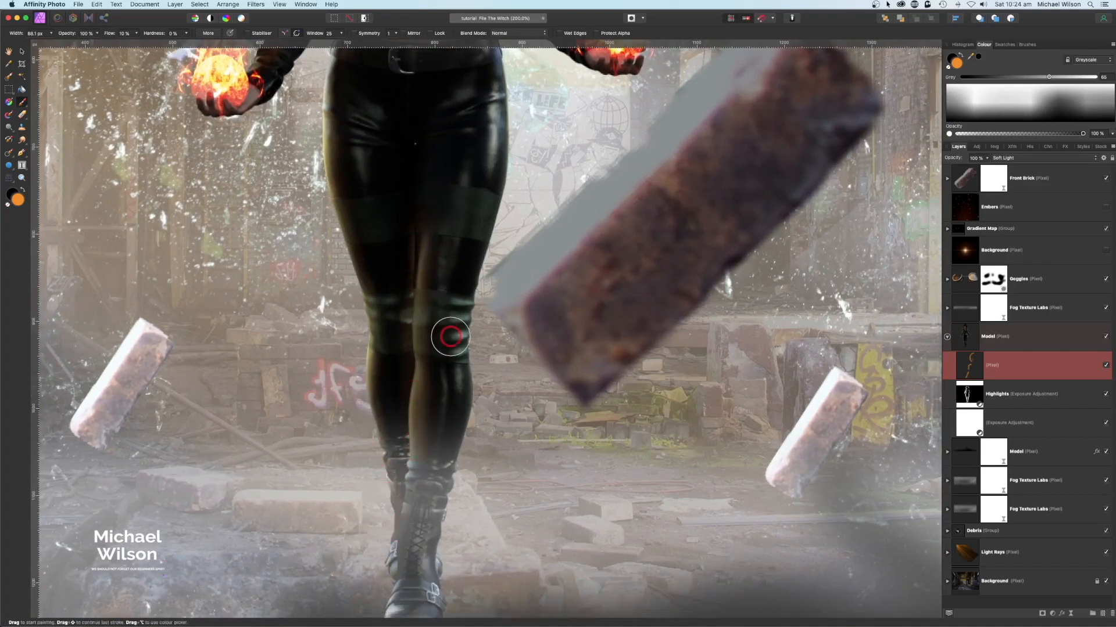
{"action": "scroll", "coordinate": [395, 451], "scroll_direction": "down", "scroll_amount": 3}
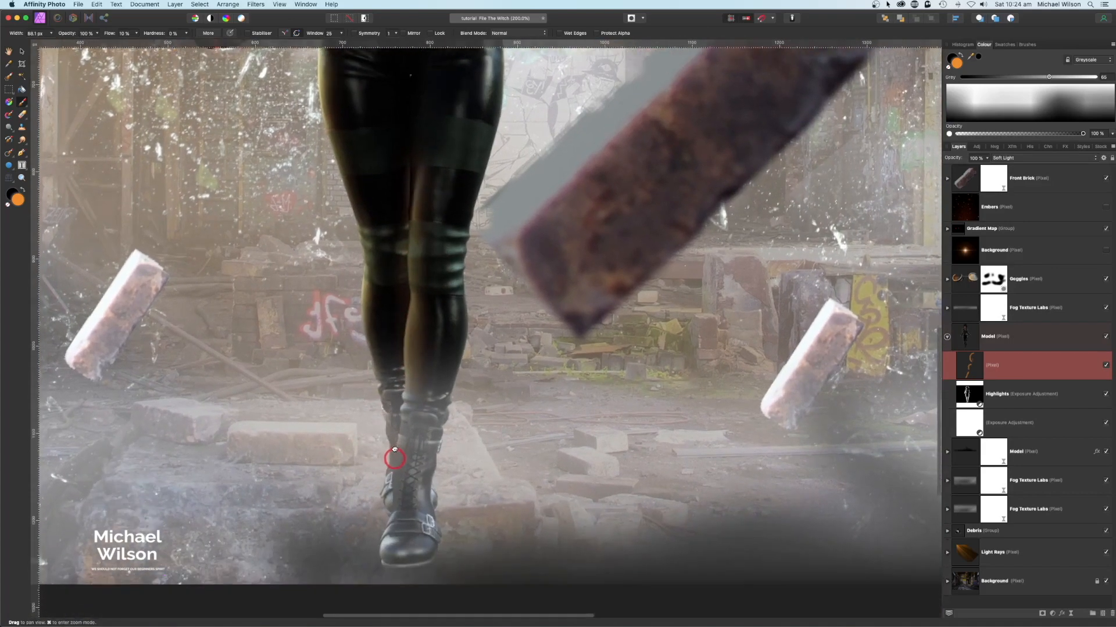
Step: Paint soft orange light over the model's jacket, waist, belt buckle and sleeves on the same nested layer
{"action": "scroll", "coordinate": [319, 226], "scroll_direction": "up", "scroll_amount": 10}
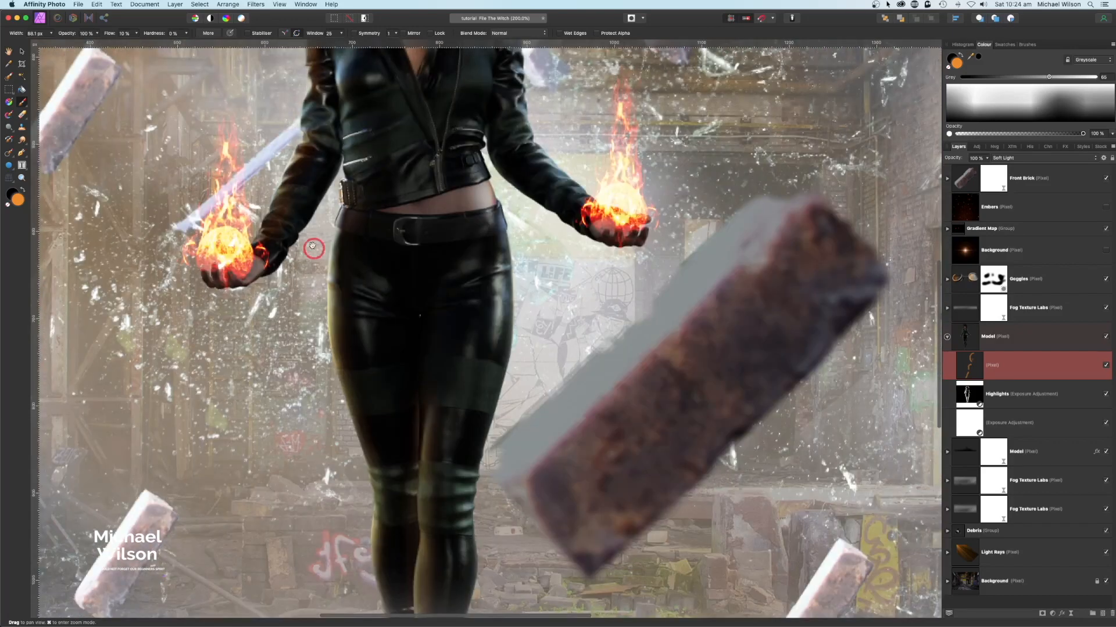
{"action": "left_click_drag", "start_coordinate": [313, 248], "coordinate": [339, 312]}
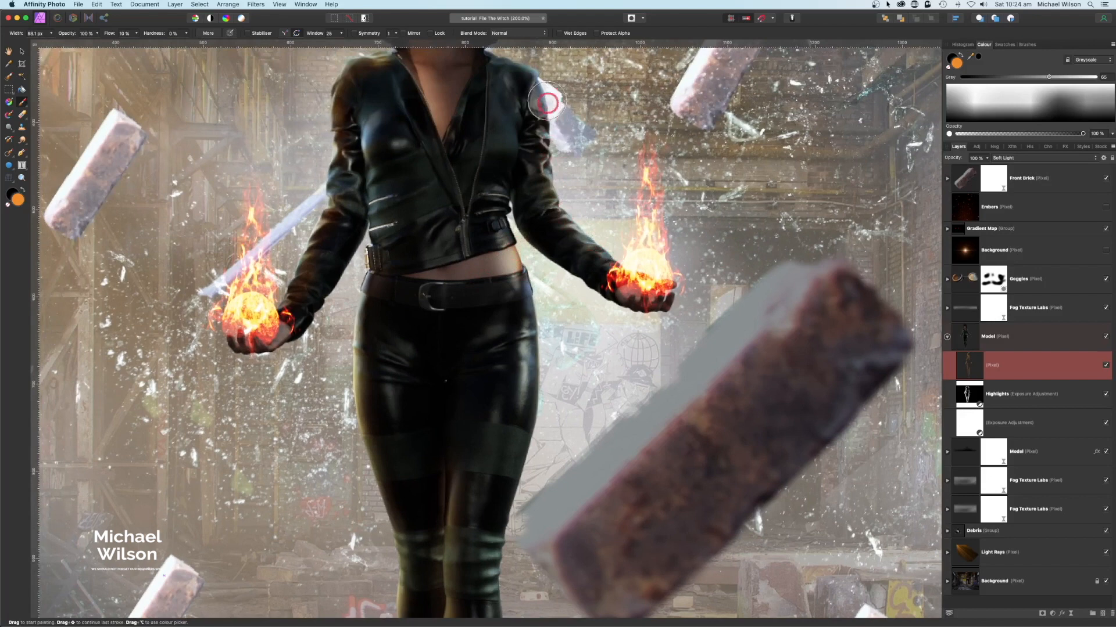
{"action": "scroll", "coordinate": [581, 180], "scroll_direction": "up", "scroll_amount": 6}
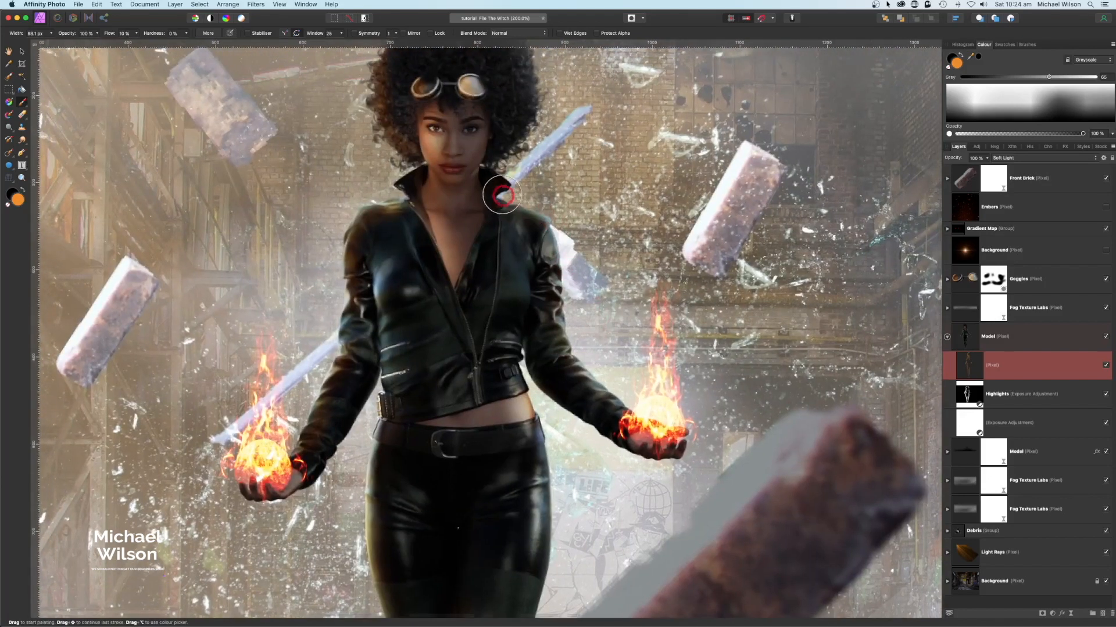
{"action": "scroll", "coordinate": [502, 194], "scroll_direction": "up", "scroll_amount": 1}
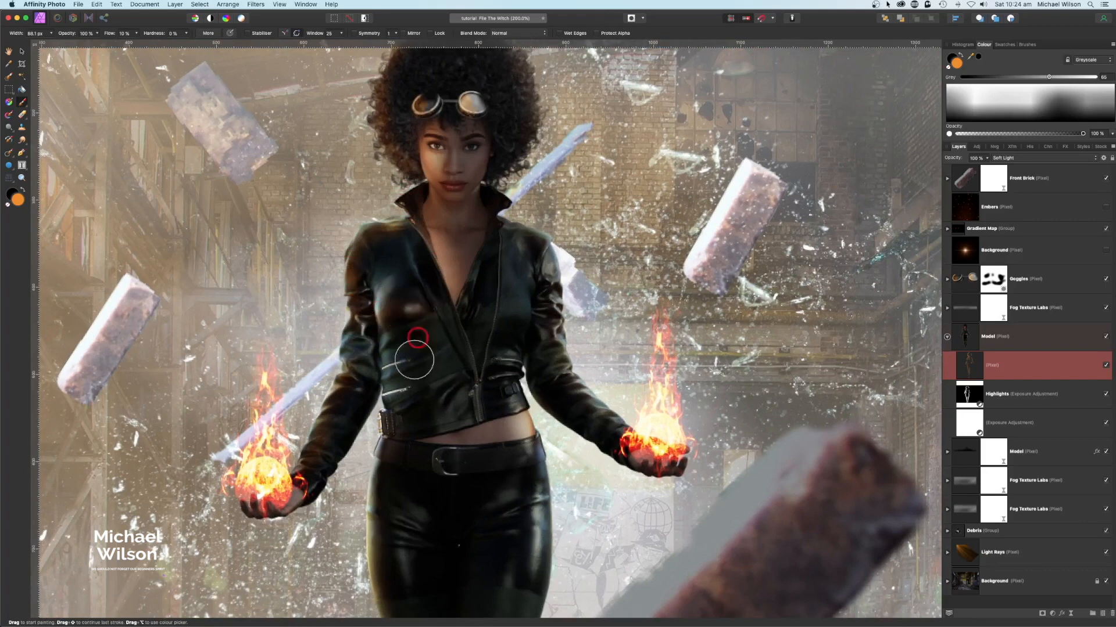
{"action": "key", "text": "space"}
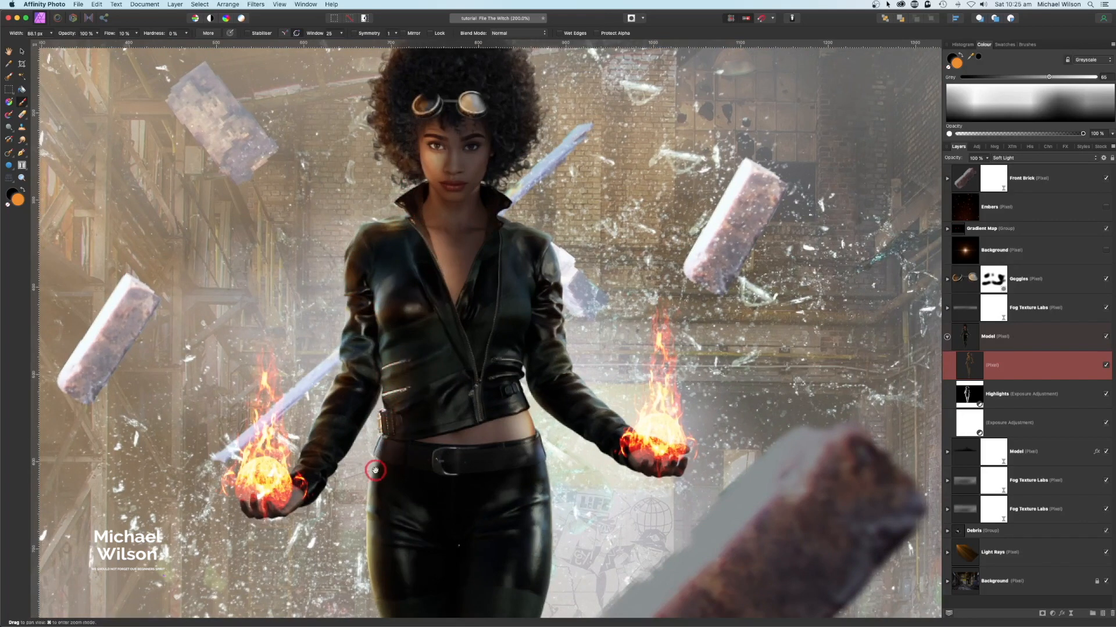
{"action": "left_click_drag", "start_coordinate": [375, 470], "coordinate": [385, 437]}
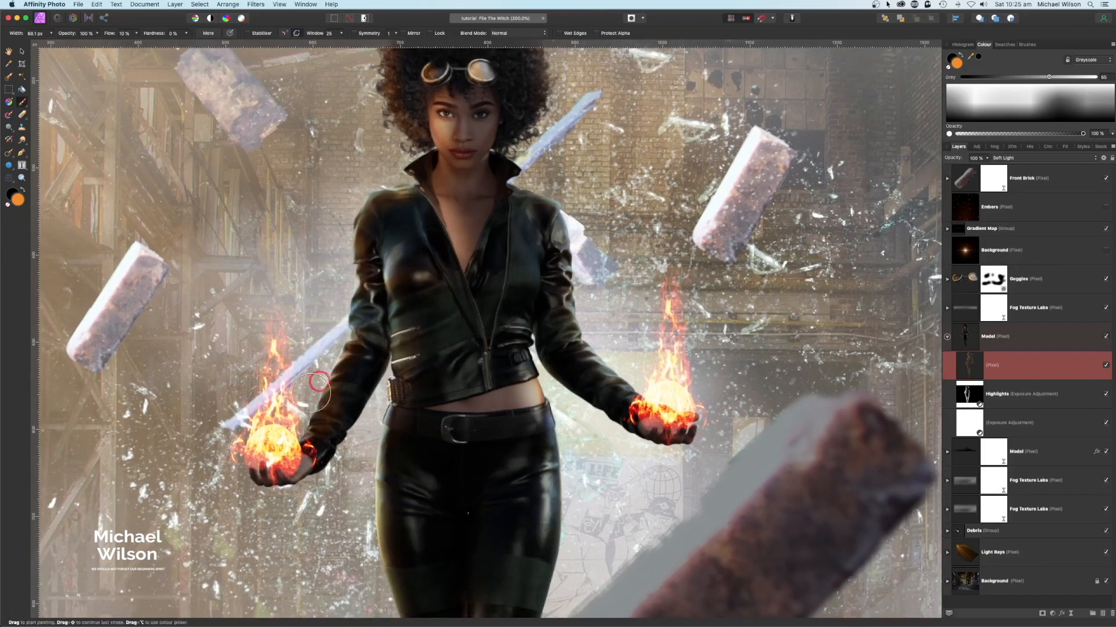
{"action": "scroll", "coordinate": [319, 382], "scroll_direction": "down", "scroll_amount": 2}
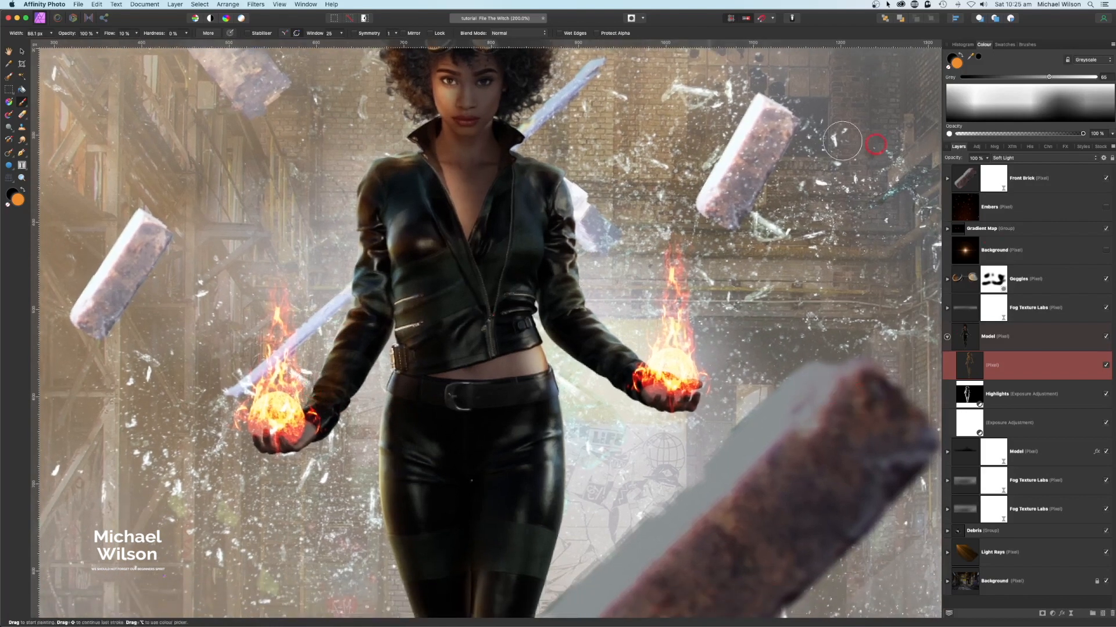
{"action": "key", "text": "super+0"}
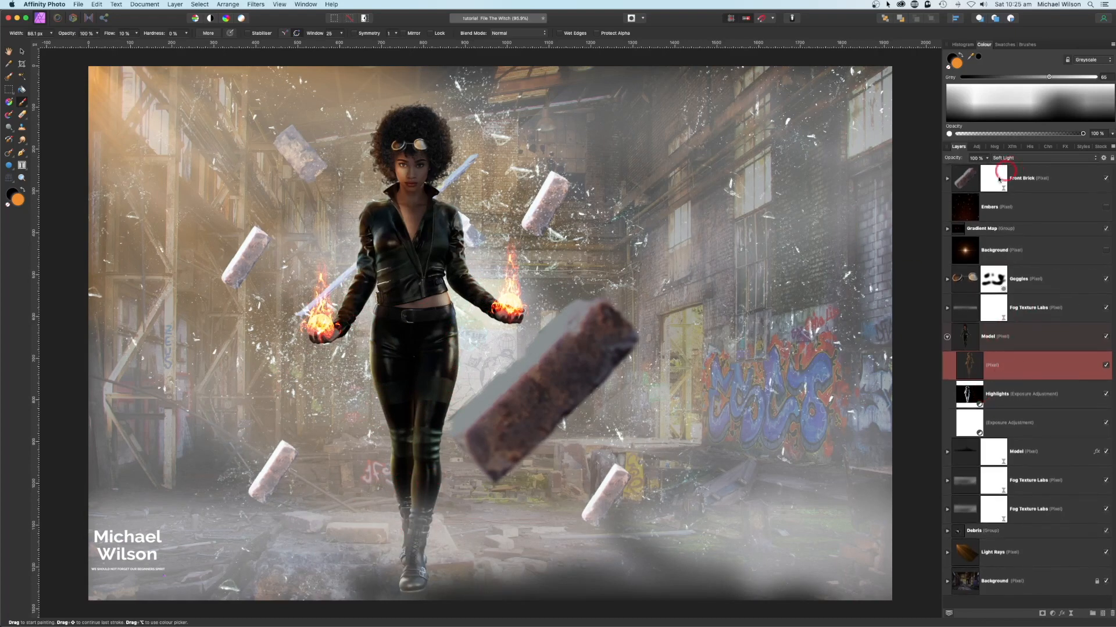
Step: On the pixel layer inside the Gradient Map group, paint faint fiery highlights along both sleeves with a small, low-opacity white brush
{"action": "left_click", "coordinate": [945, 229]}
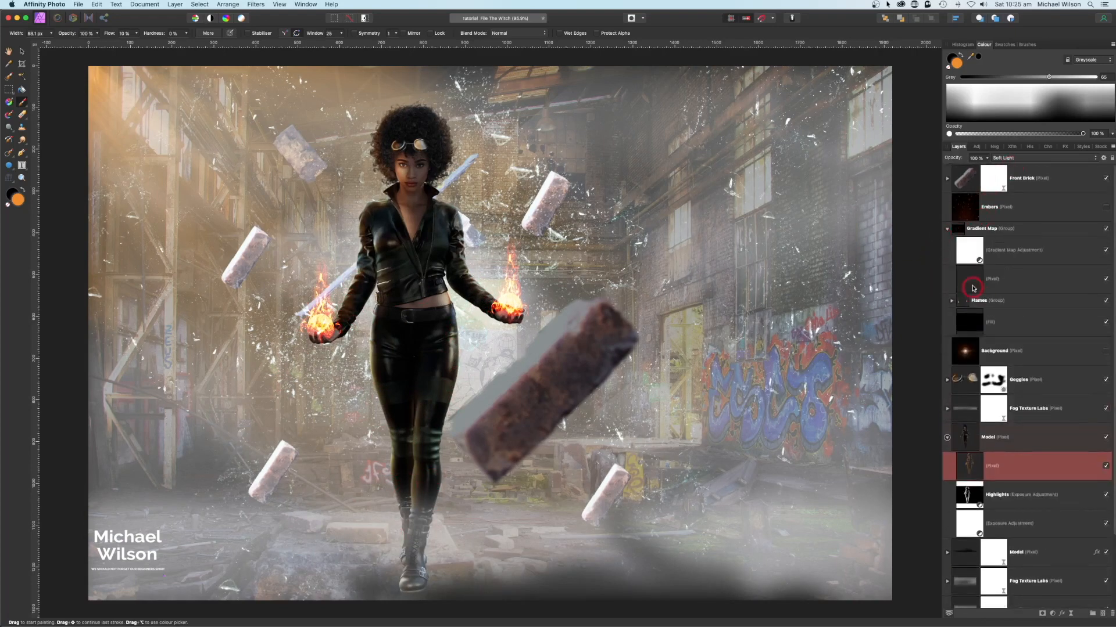
{"action": "left_click", "coordinate": [972, 283]}
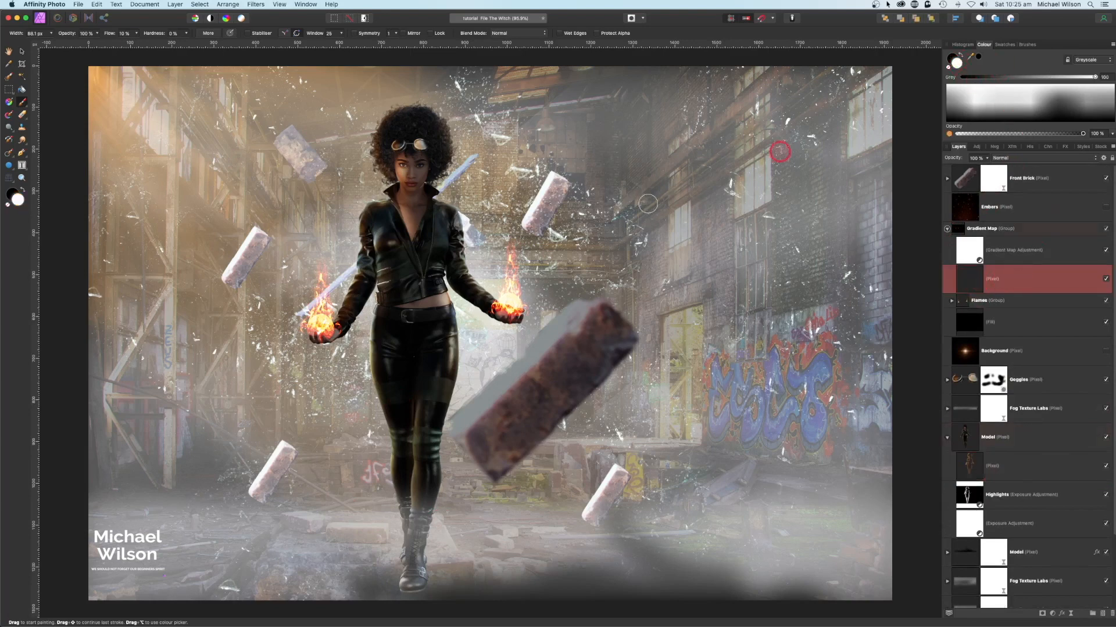
{"action": "scroll", "coordinate": [312, 255], "scroll_direction": "up", "scroll_amount": 5}
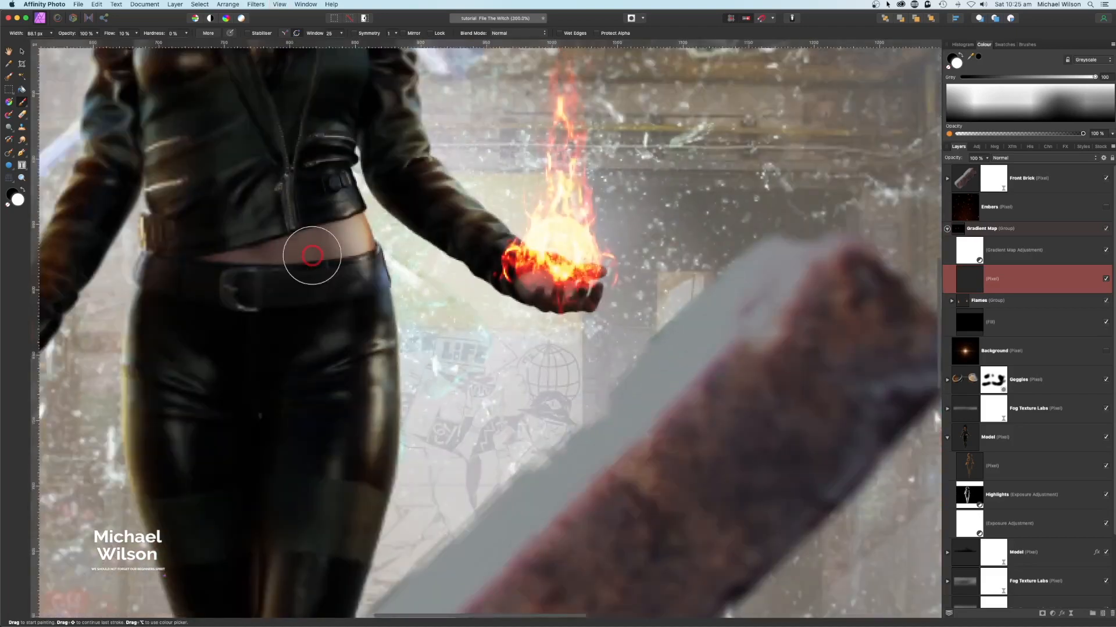
{"action": "left_click_drag", "start_coordinate": [259, 244], "coordinate": [667, 417]}
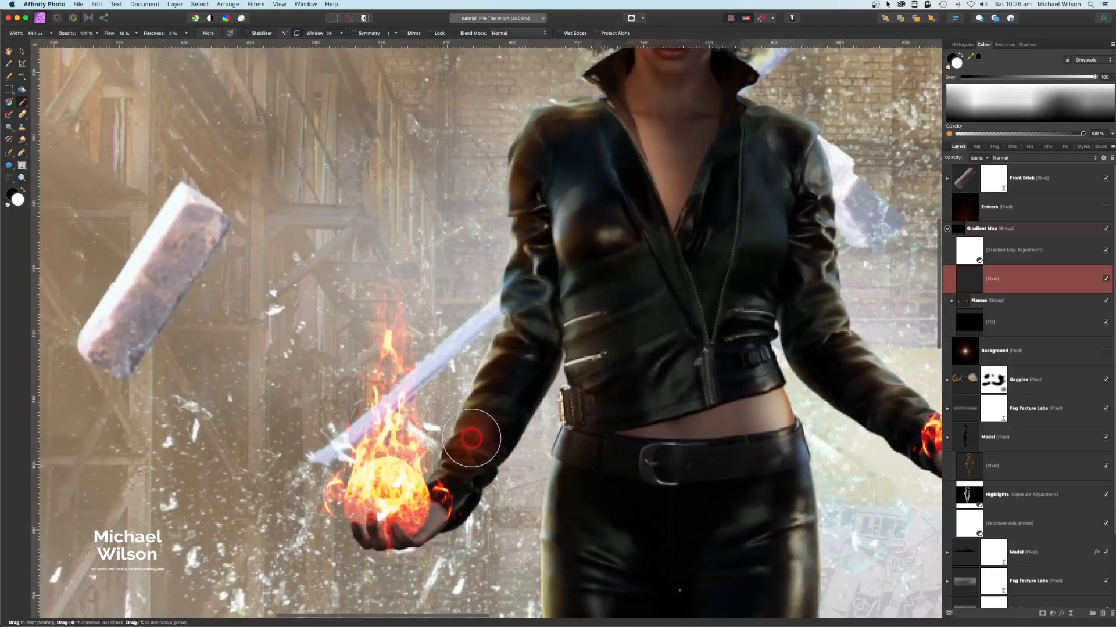
{"action": "key", "text": "["}
{"action": "key", "text": "["}
{"action": "key", "text": "["}
{"action": "key", "text": "["}
{"action": "key", "text": "["}
{"action": "key", "text": "["}
{"action": "key", "text": "["}
{"action": "key", "text": "["}
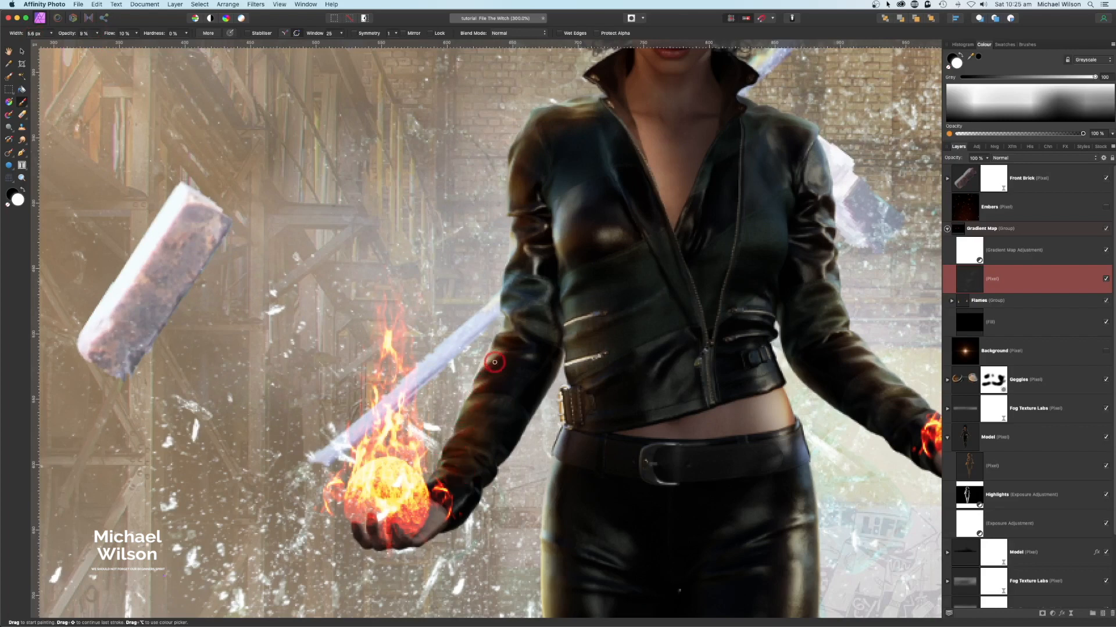
{"action": "scroll", "coordinate": [551, 474], "scroll_direction": "right", "scroll_amount": 5}
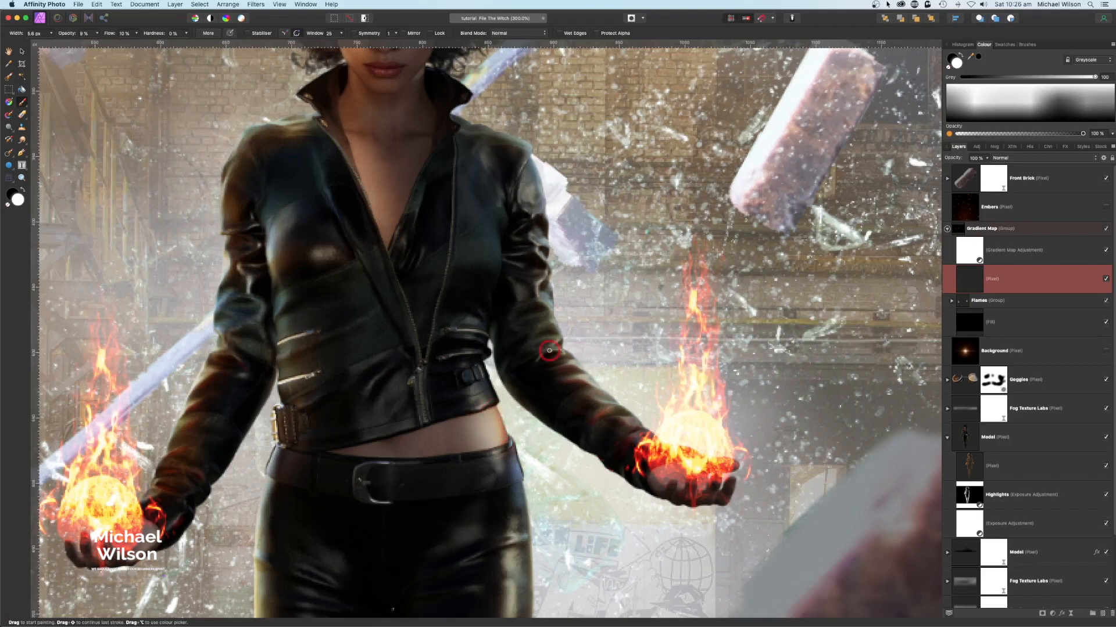
{"action": "key", "text": "super+0"}
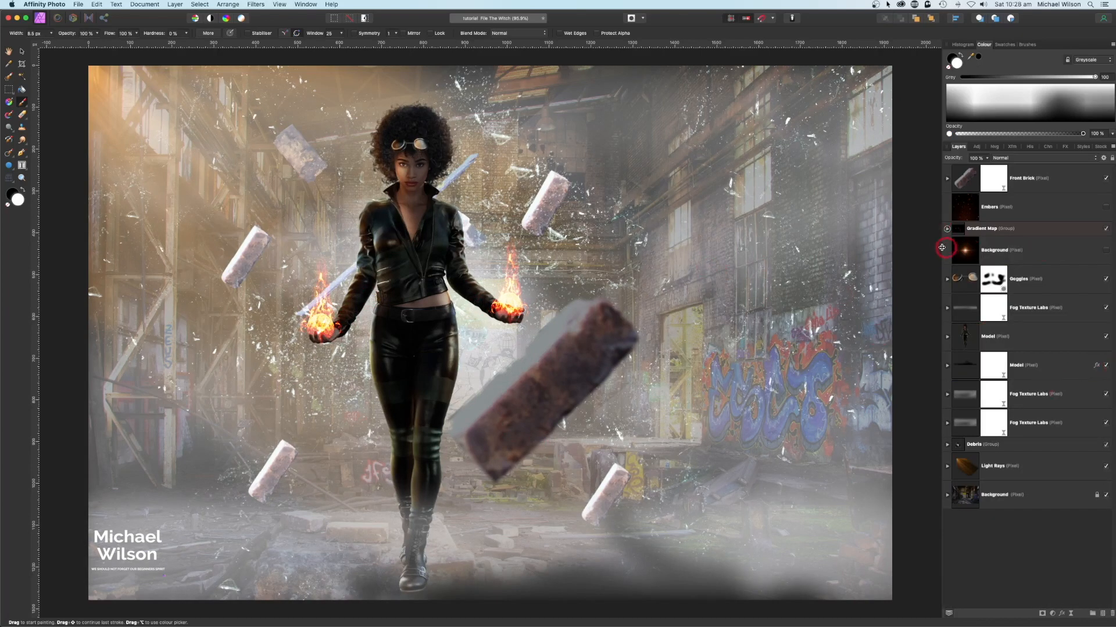
Step: Show the Background lens-flare layer above the Goggles layer and set its blend mode to Screen
{"action": "left_click", "coordinate": [1035, 254]}
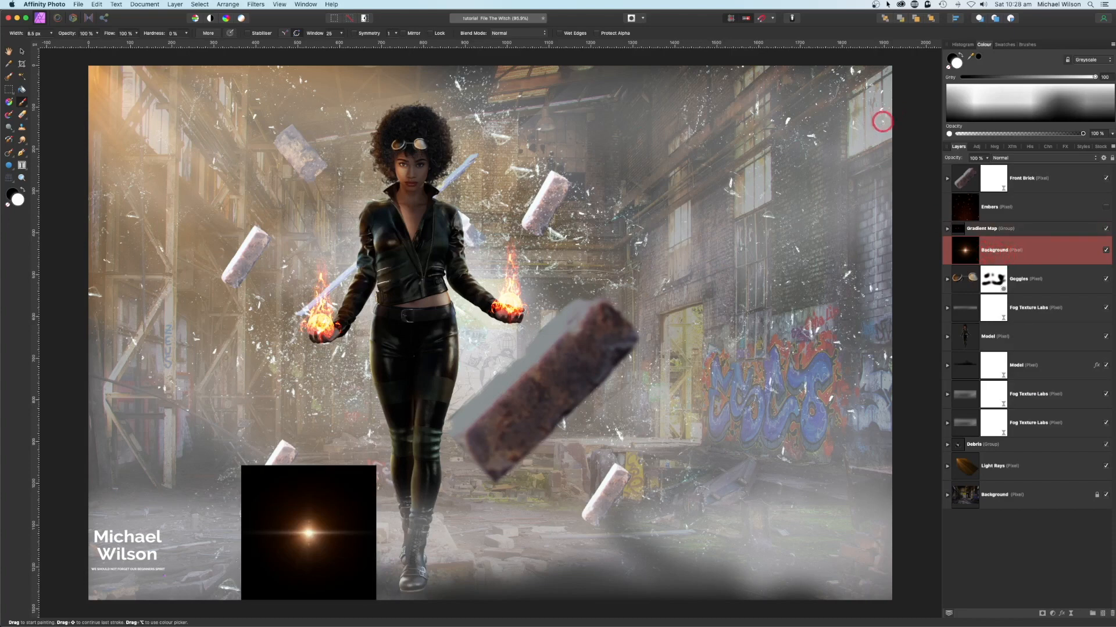
{"action": "left_click", "coordinate": [1026, 161]}
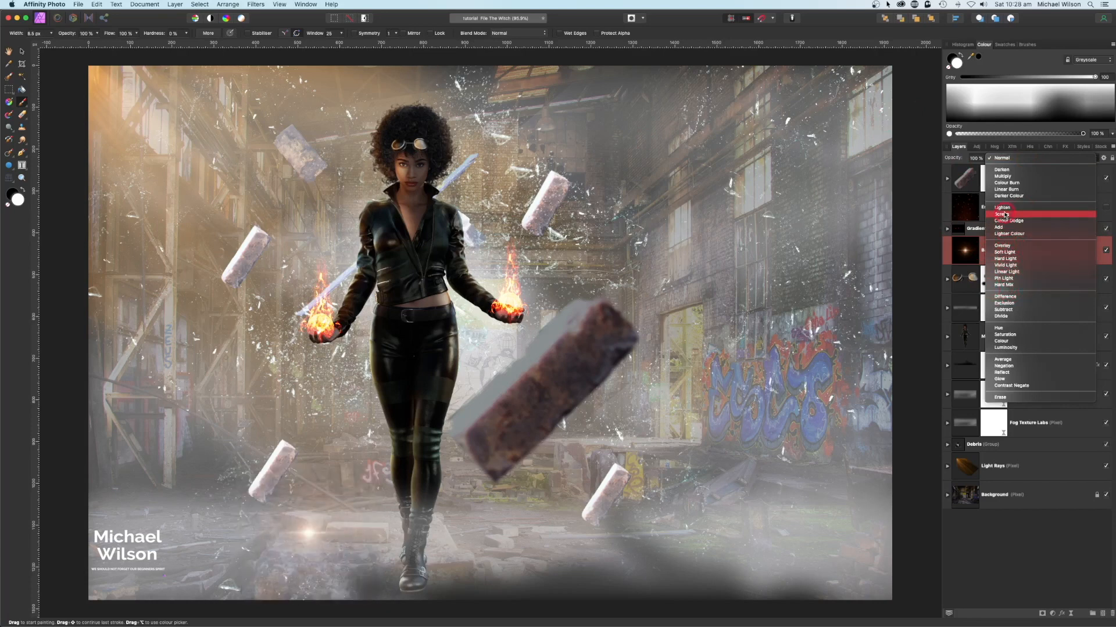
{"action": "left_click", "coordinate": [1057, 213]}
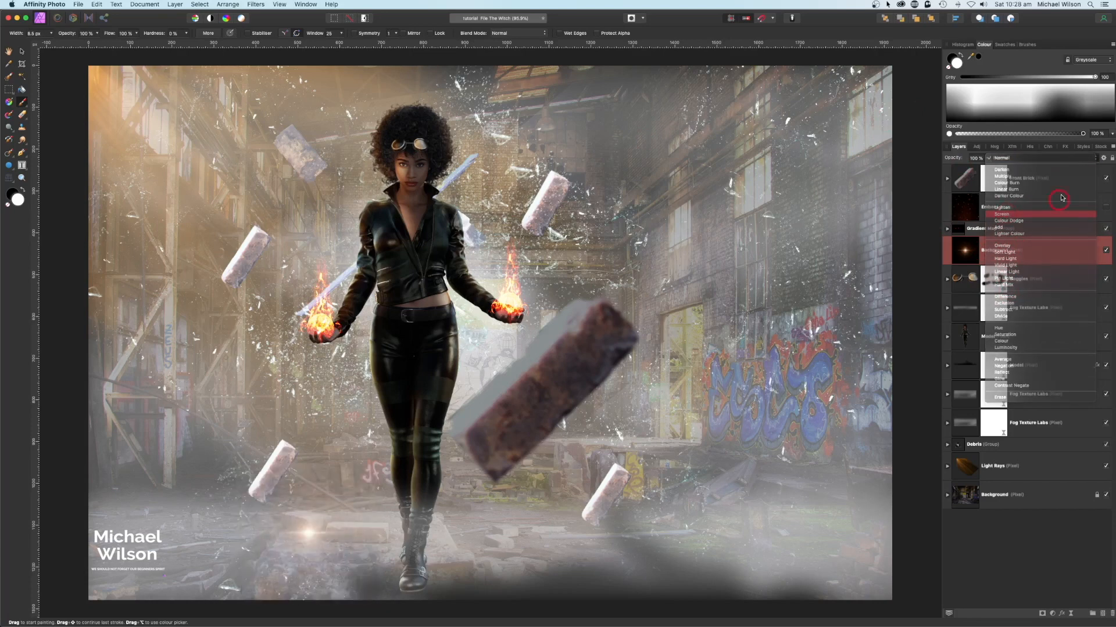
Step: Move the lens flare onto the model's goggles, then scale it down and rotate it to sit on one lens
{"action": "left_click", "coordinate": [21, 52]}
{"action": "left_click_drag", "start_coordinate": [317, 505], "coordinate": [381, 170]}
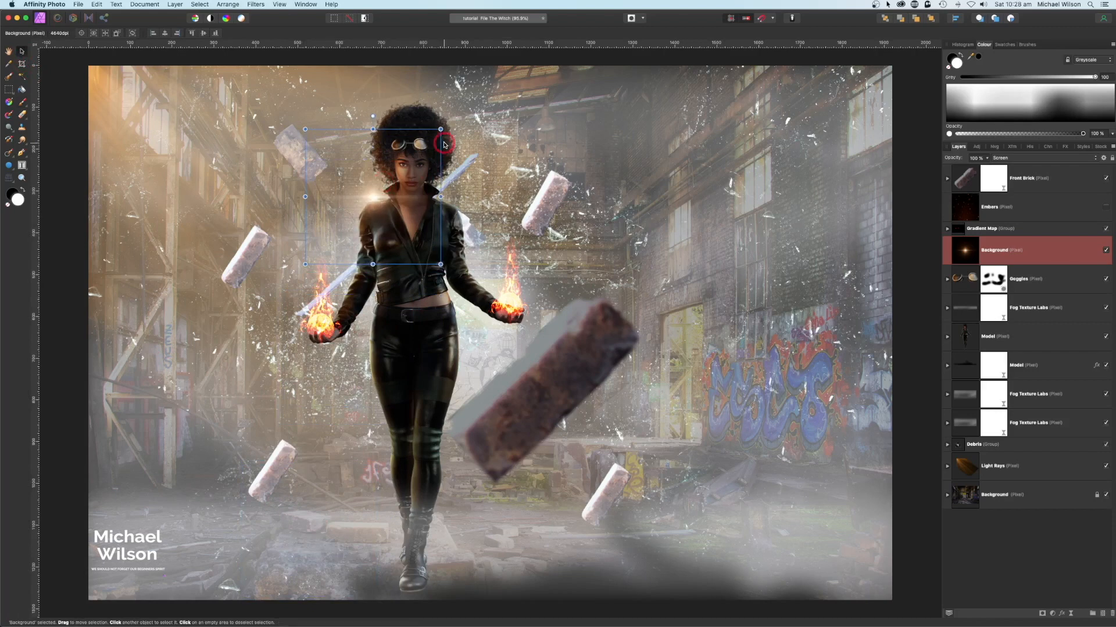
{"action": "left_click_drag", "start_coordinate": [440, 129], "coordinate": [410, 140]}
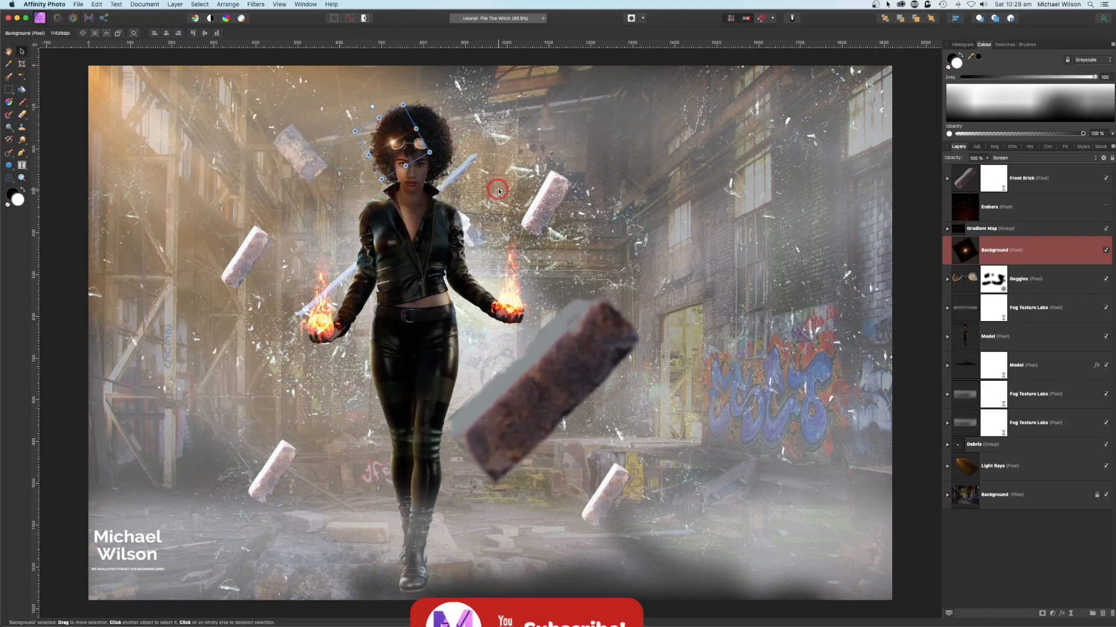
Step: Duplicate the goggles flare twice, placing one copy on the right-hand warehouse wall and the other on the left-hand scaffolding
{"action": "key", "text": "super+j"}
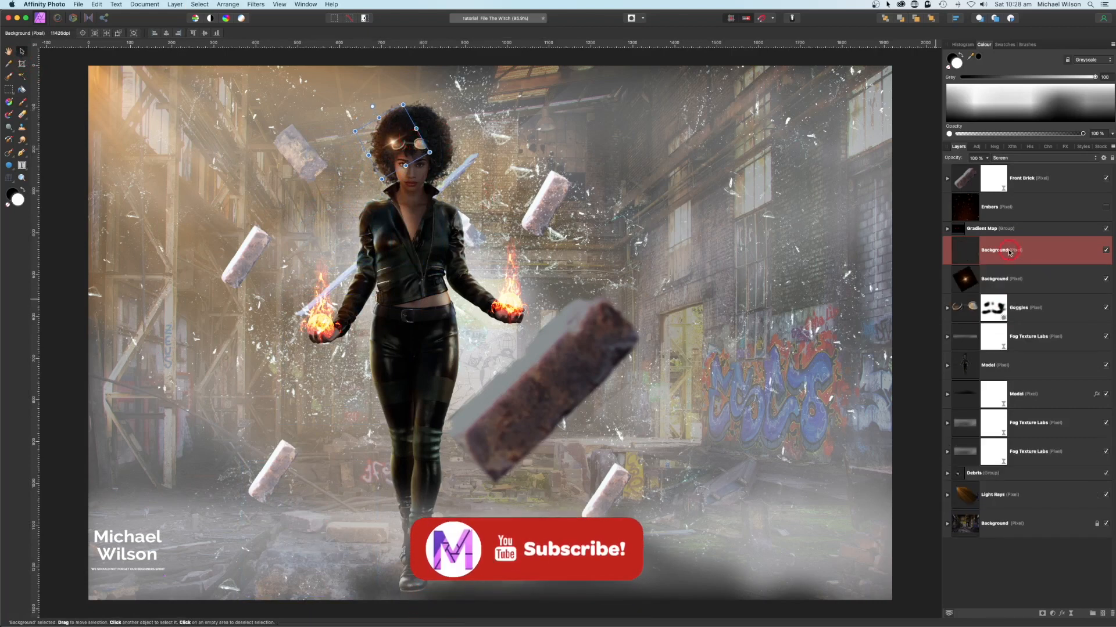
{"action": "left_click_drag", "start_coordinate": [394, 144], "coordinate": [731, 182]}
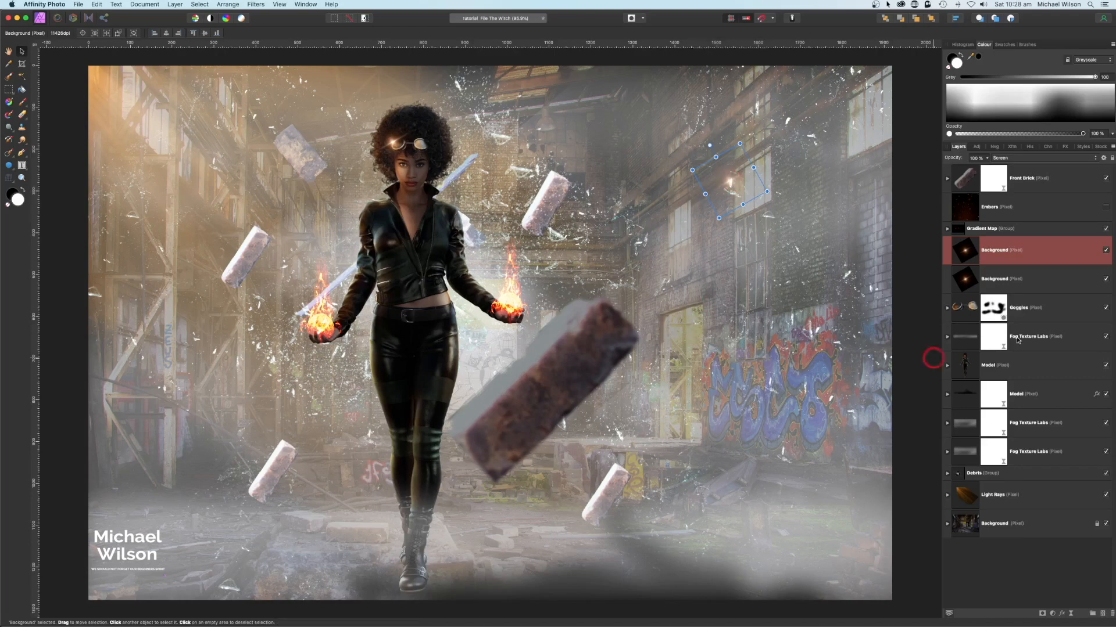
{"action": "left_click", "coordinate": [995, 284]}
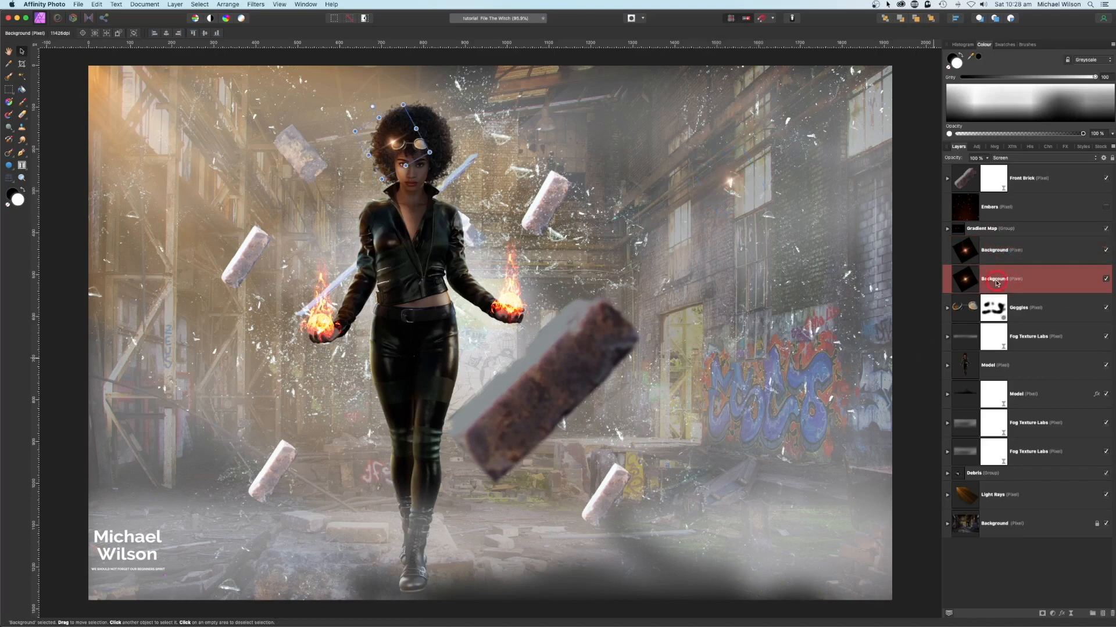
{"action": "key", "text": "super+j"}
{"action": "left_click_drag", "start_coordinate": [382, 145], "coordinate": [153, 215]}
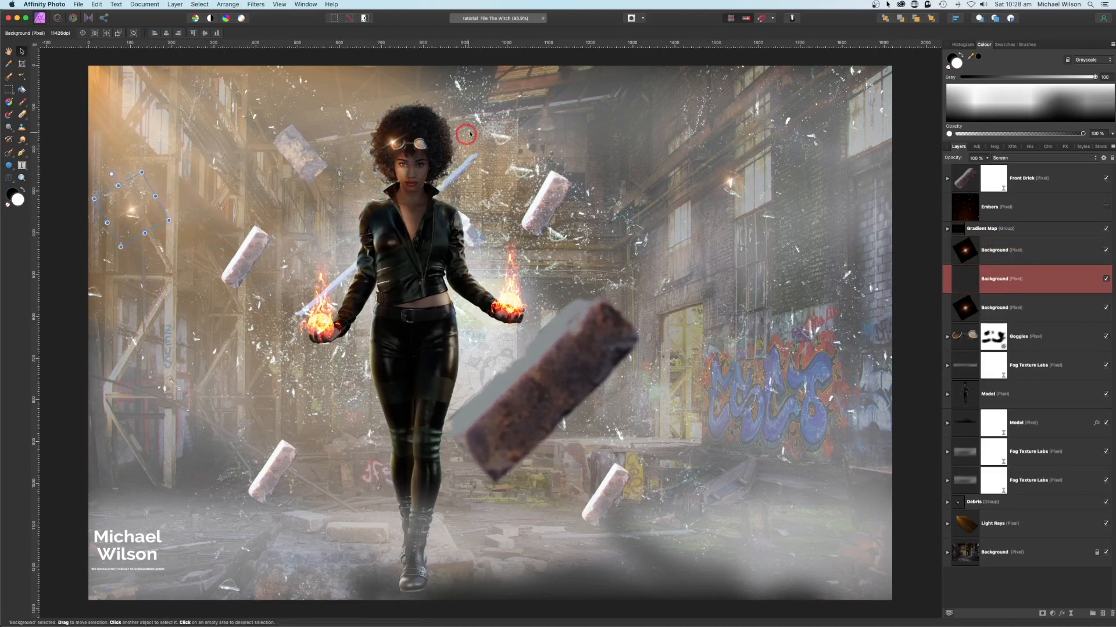
Step: Duplicate the flare twice more, placing copies on the debris beside the model's hair and lower on the right-hand wall
{"action": "left_click", "coordinate": [989, 256]}
{"action": "key", "text": "super+j"}
{"action": "left_click_drag", "start_coordinate": [754, 177], "coordinate": [786, 218]}
{"action": "key", "text": "super+j"}
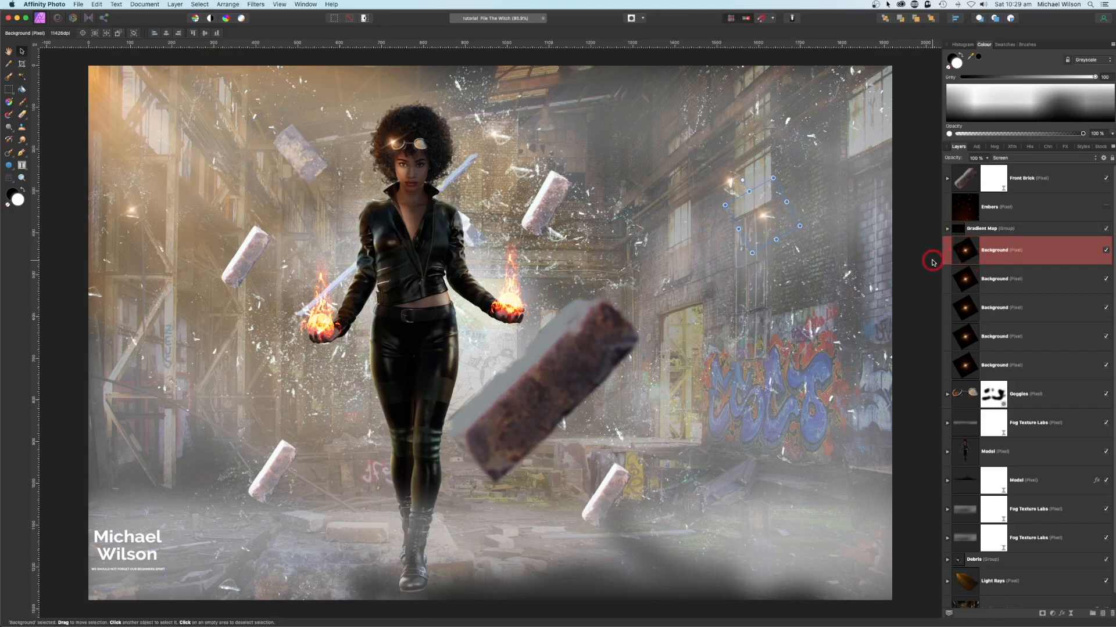
Step: Add a new pixel layer nested inside the Front Brick layer and set its blend mode to Soft Light
{"action": "key", "text": "super+minus"}
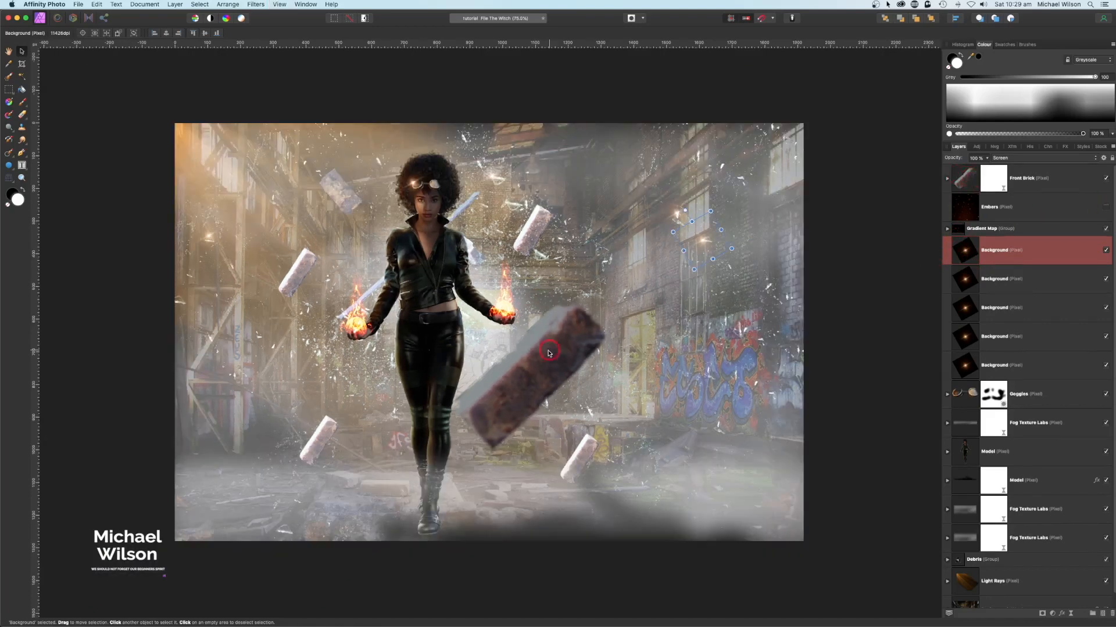
{"action": "left_click", "coordinate": [967, 187]}
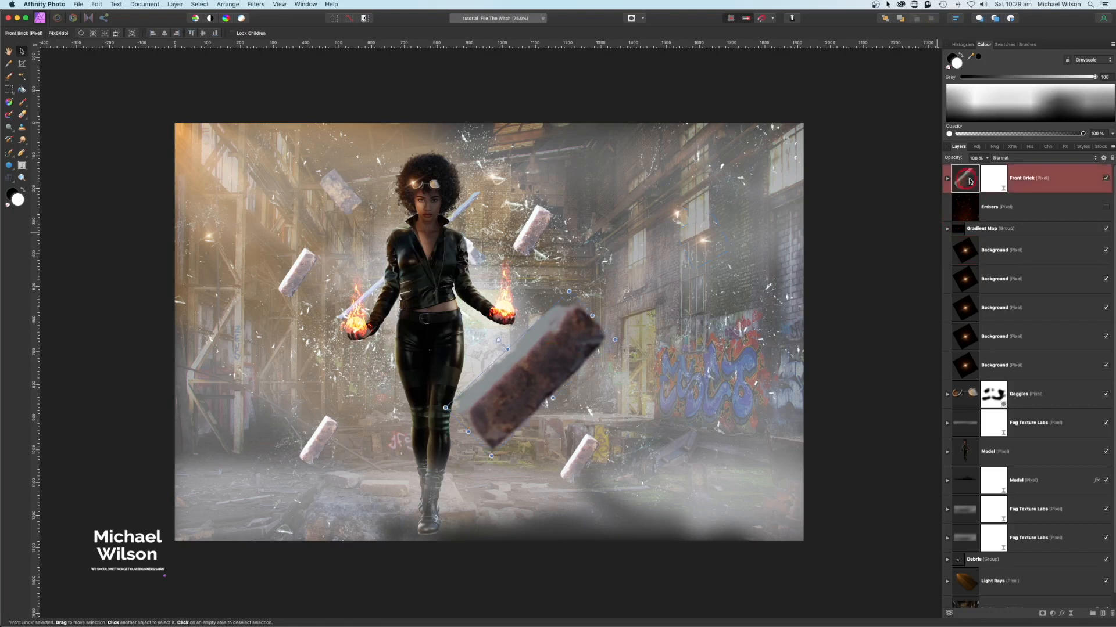
{"action": "left_click", "coordinate": [1103, 614]}
{"action": "left_click_drag", "start_coordinate": [1043, 177], "coordinate": [993, 205]}
{"action": "left_click", "coordinate": [1008, 158]}
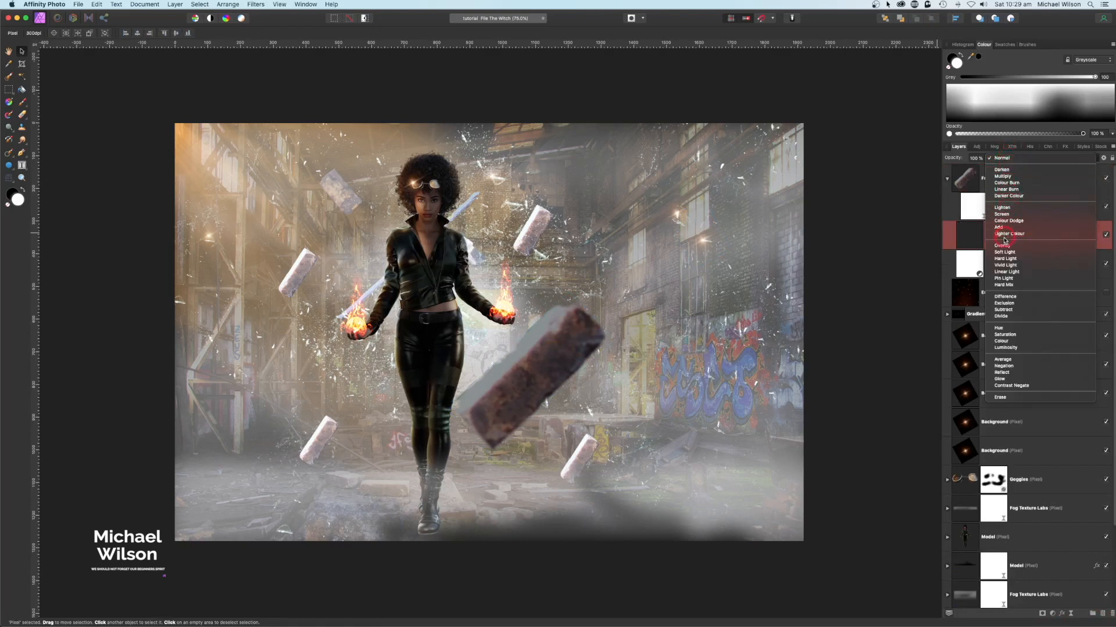
{"action": "left_click", "coordinate": [946, 111]}
Step: Set the brush colour to a light orange with RGB values 249, 147, 69
{"action": "double_click", "coordinate": [956, 64]}
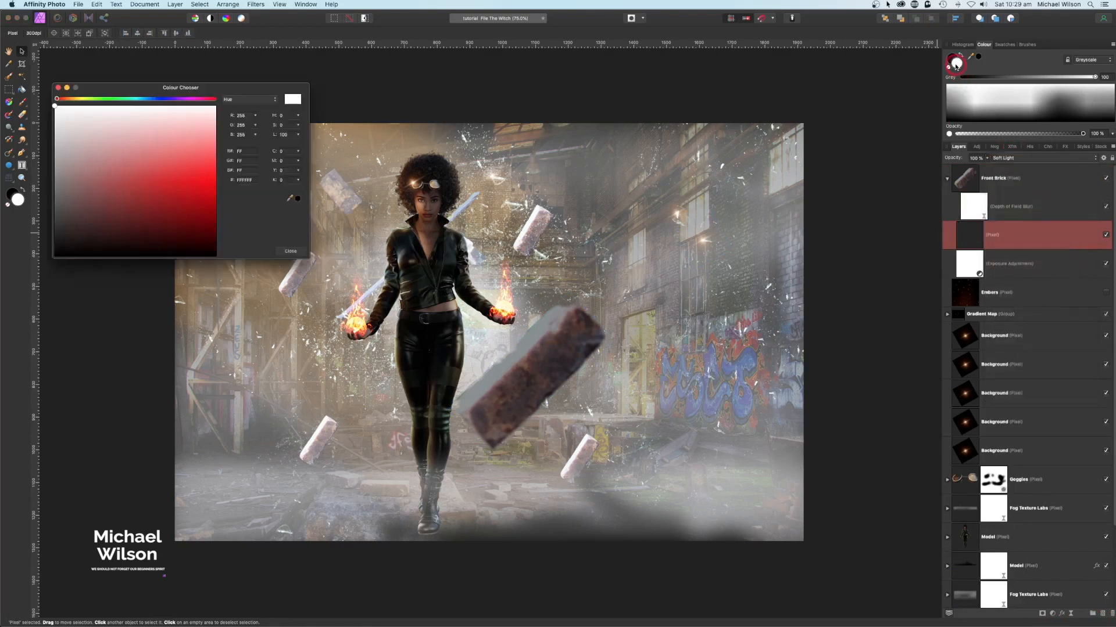
{"action": "left_click", "coordinate": [84, 100]}
{"action": "left_click_drag", "start_coordinate": [73, 101], "coordinate": [68, 99]}
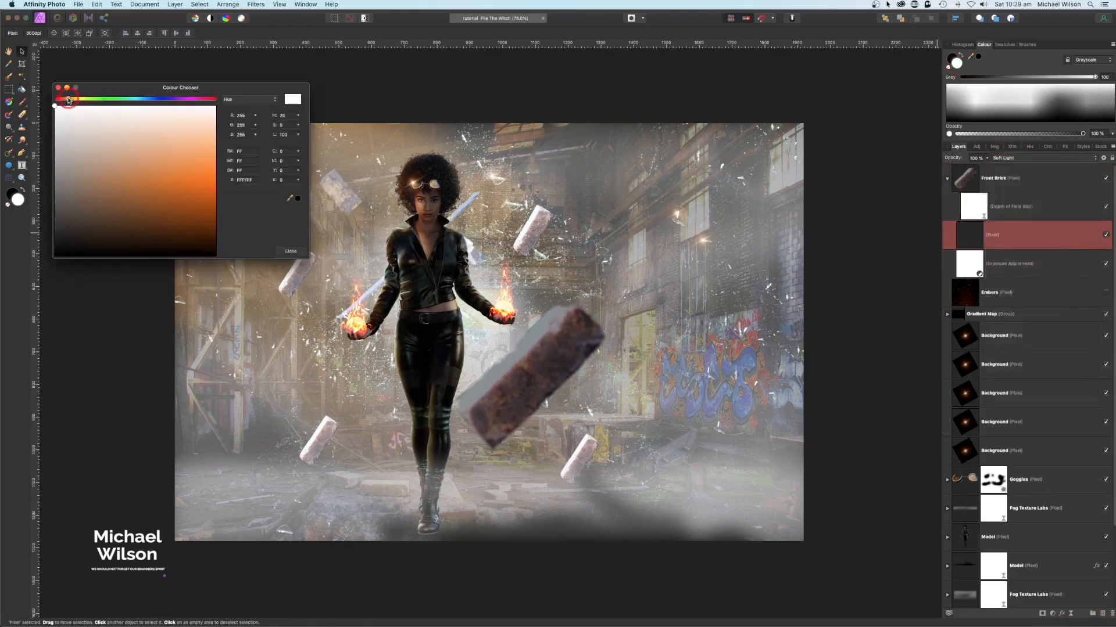
{"action": "left_click_drag", "start_coordinate": [189, 152], "coordinate": [206, 163]}
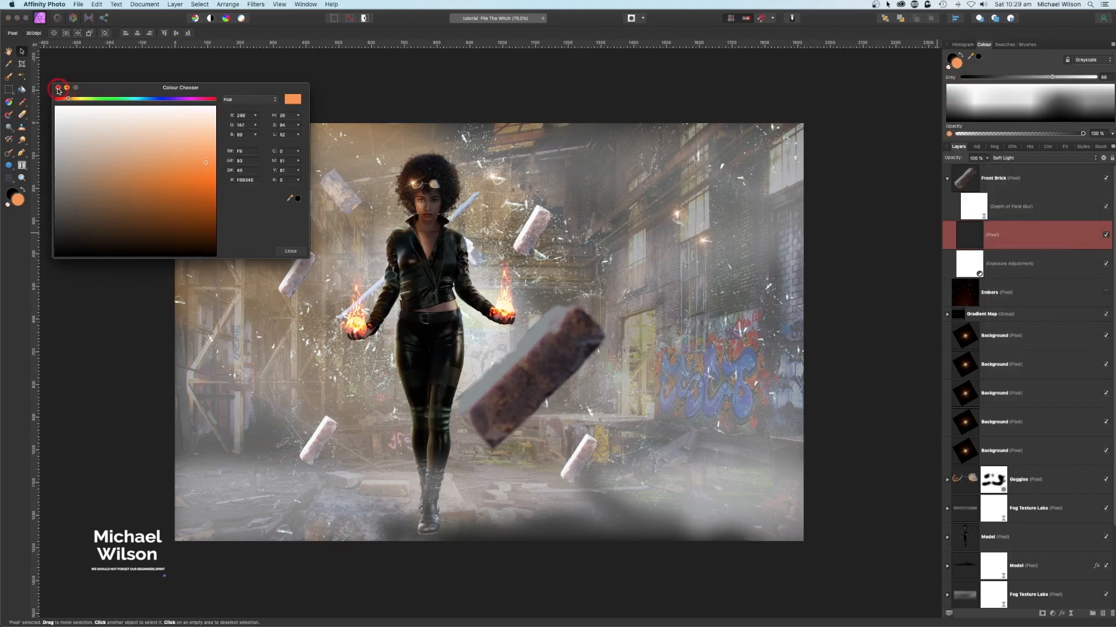
Step: Paint light orange over the large front brick on its nested Soft Light layer
{"action": "left_click", "coordinate": [58, 88]}
{"action": "left_click", "coordinate": [496, 366]}
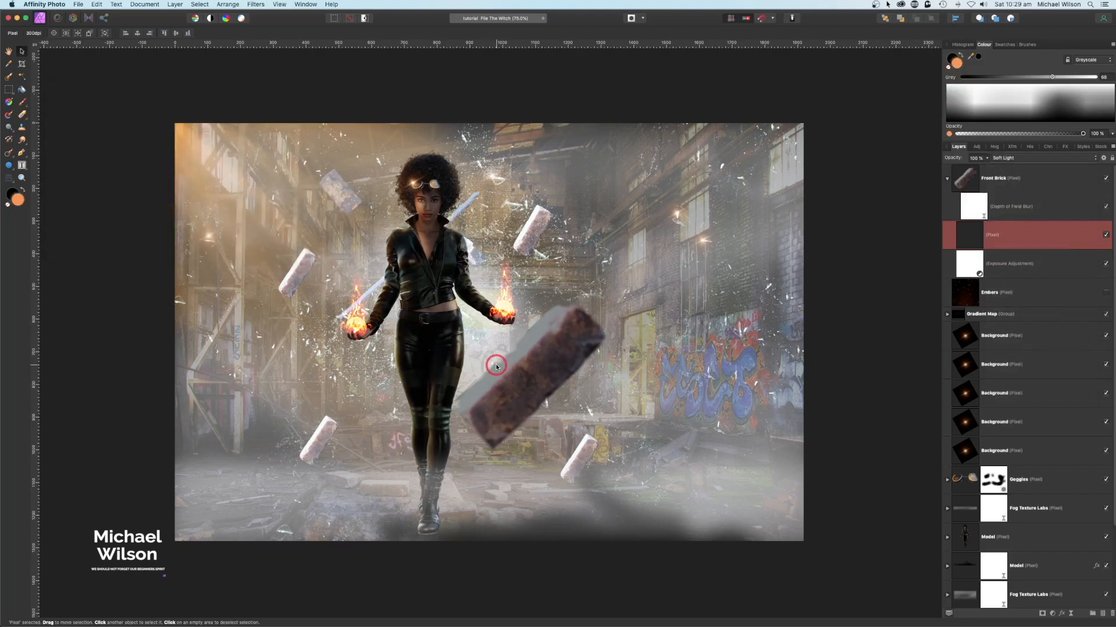
{"action": "left_click", "coordinate": [23, 104]}
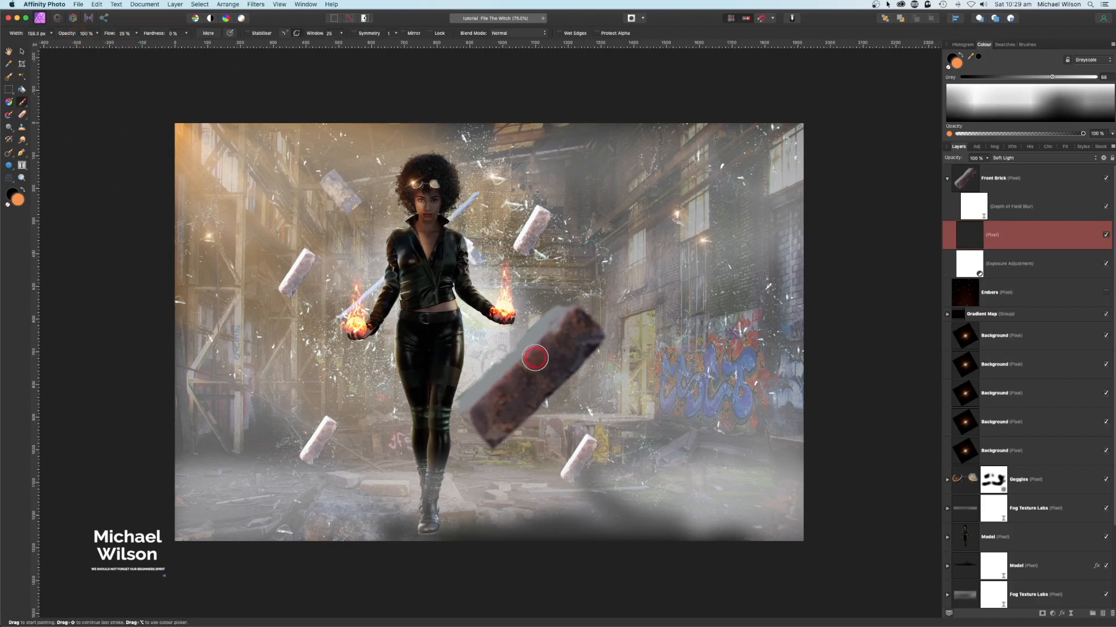
{"action": "mouse_move", "coordinate": [534, 358]}
{"action": "left_mouse_down"}
{"action": "mouse_move", "coordinate": [480, 406]}
{"action": "mouse_move", "coordinate": [574, 320]}
{"action": "mouse_move", "coordinate": [552, 355]}
{"action": "mouse_move", "coordinate": [477, 395]}
{"action": "mouse_move", "coordinate": [570, 314]}
{"action": "mouse_move", "coordinate": [472, 402]}
{"action": "mouse_move", "coordinate": [488, 433]}
{"action": "left_mouse_up"}
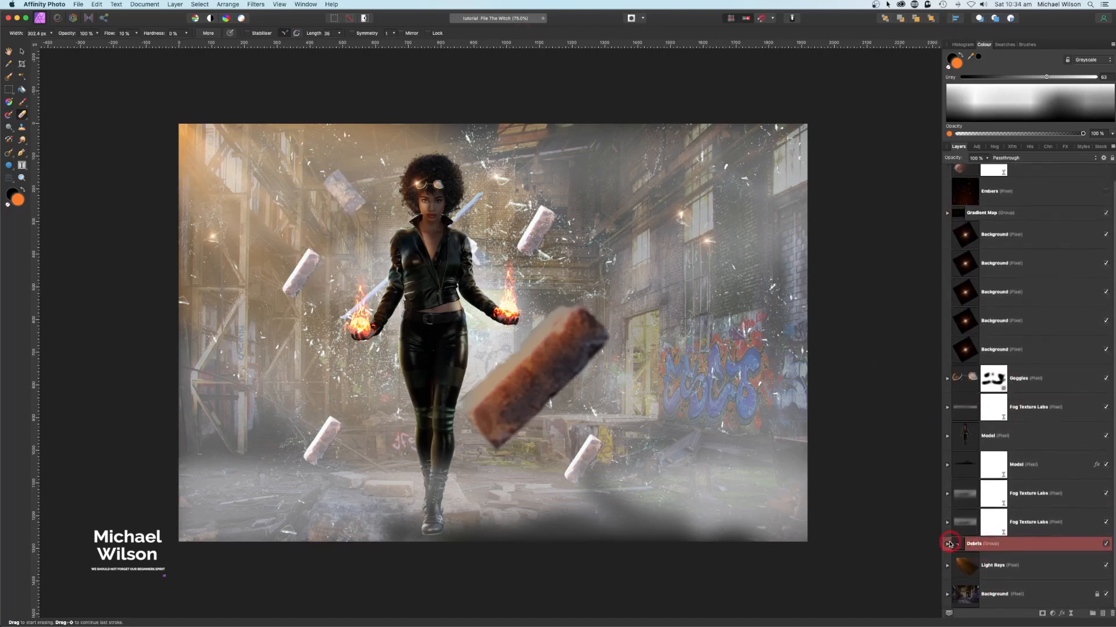
Step: Add a new pixel layer at the top of the Debris group and set its blend mode to Soft Light
{"action": "left_click", "coordinate": [1103, 614]}
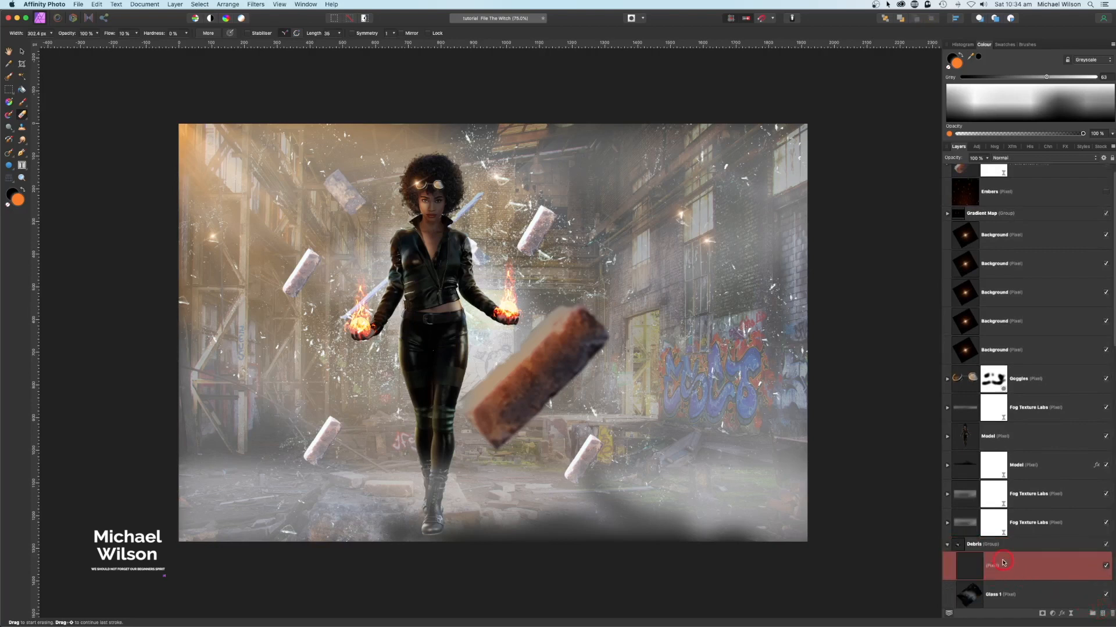
{"action": "scroll", "coordinate": [1003, 563], "scroll_direction": "down", "scroll_amount": 6}
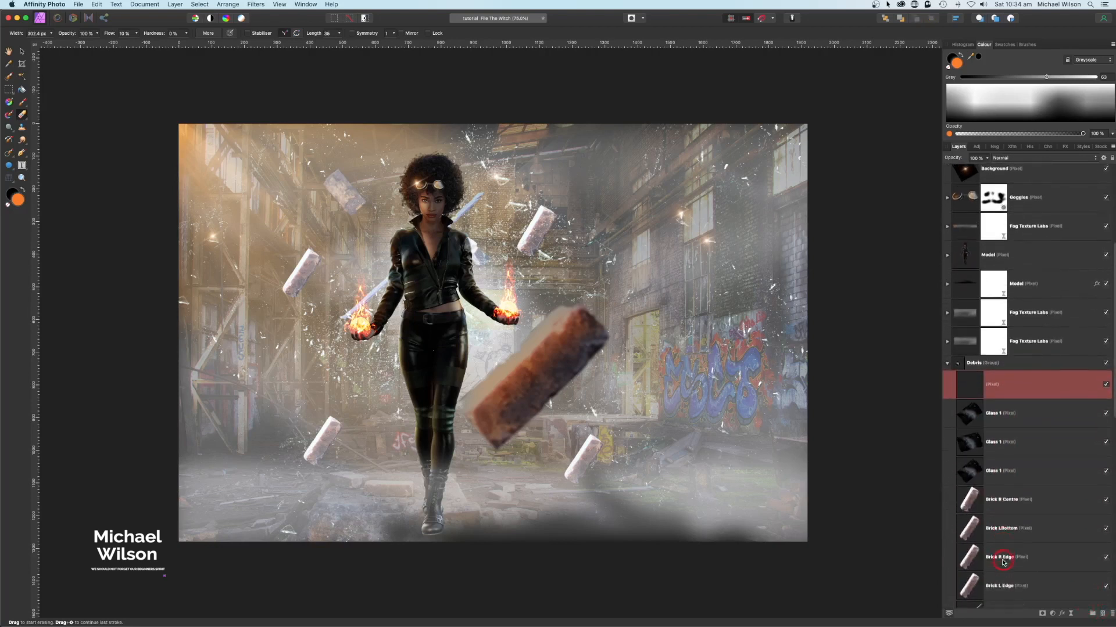
{"action": "left_click", "coordinate": [1005, 158]}
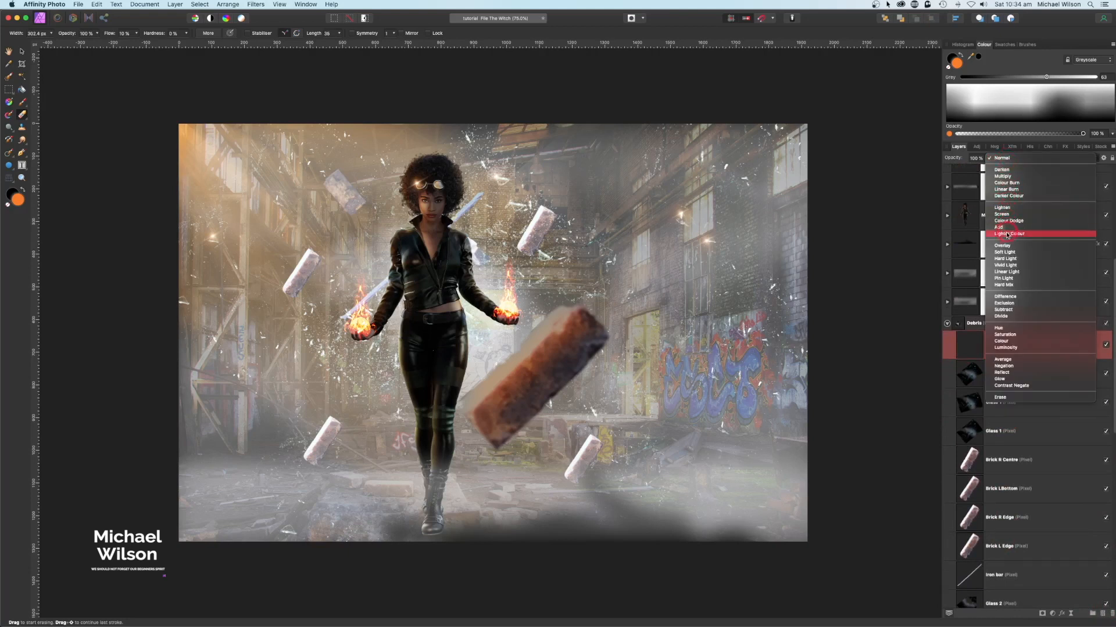
{"action": "left_click", "coordinate": [1005, 252]}
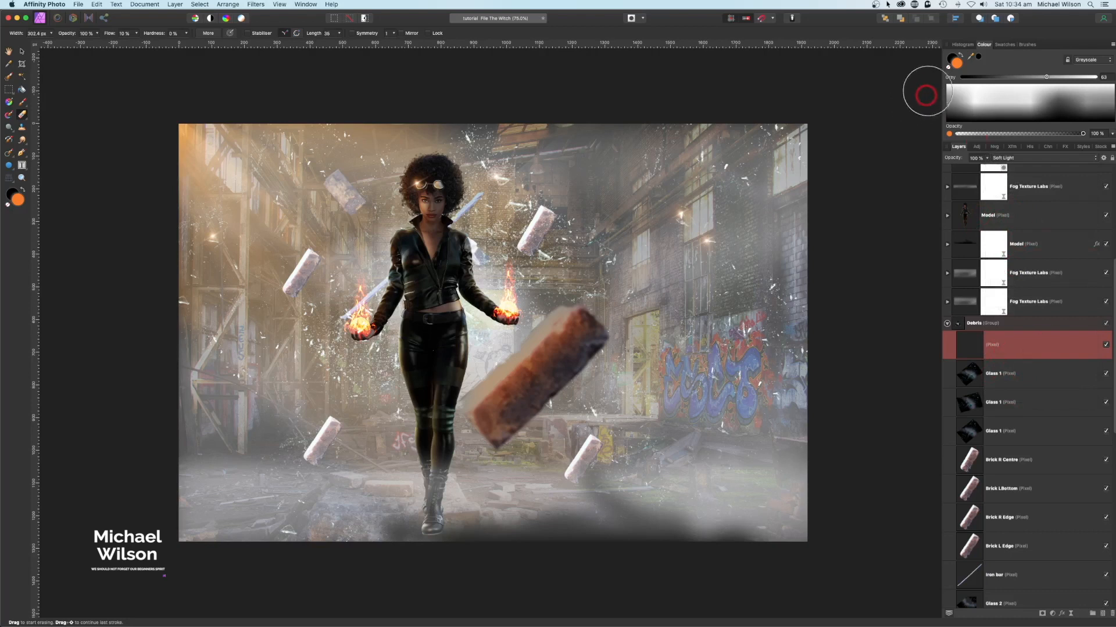
Step: Paint orange over the five small flying bricks on the Debris group's Soft Light layer, and collapse the group
{"action": "left_click", "coordinate": [22, 103]}
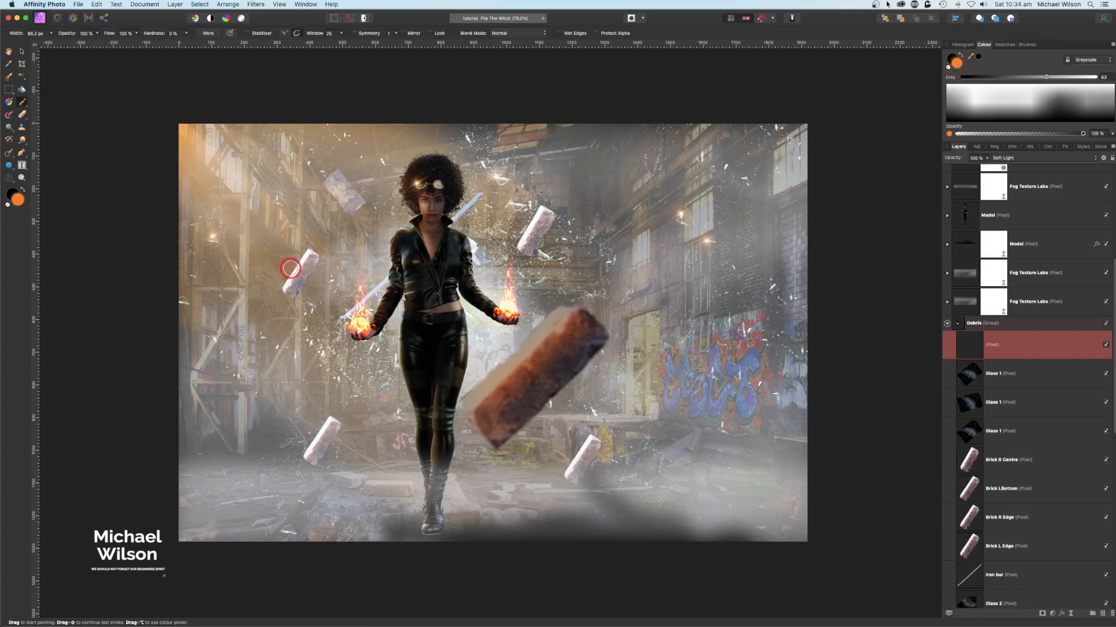
{"action": "left_click_drag", "start_coordinate": [309, 261], "coordinate": [292, 286]}
{"action": "mouse_move", "coordinate": [342, 184]}
{"action": "left_mouse_down"}
{"action": "mouse_move", "coordinate": [331, 179]}
{"action": "mouse_move", "coordinate": [351, 200]}
{"action": "mouse_move", "coordinate": [336, 180]}
{"action": "left_mouse_up"}
{"action": "left_click_drag", "start_coordinate": [536, 221], "coordinate": [531, 239]}
{"action": "left_click_drag", "start_coordinate": [334, 426], "coordinate": [316, 448]}
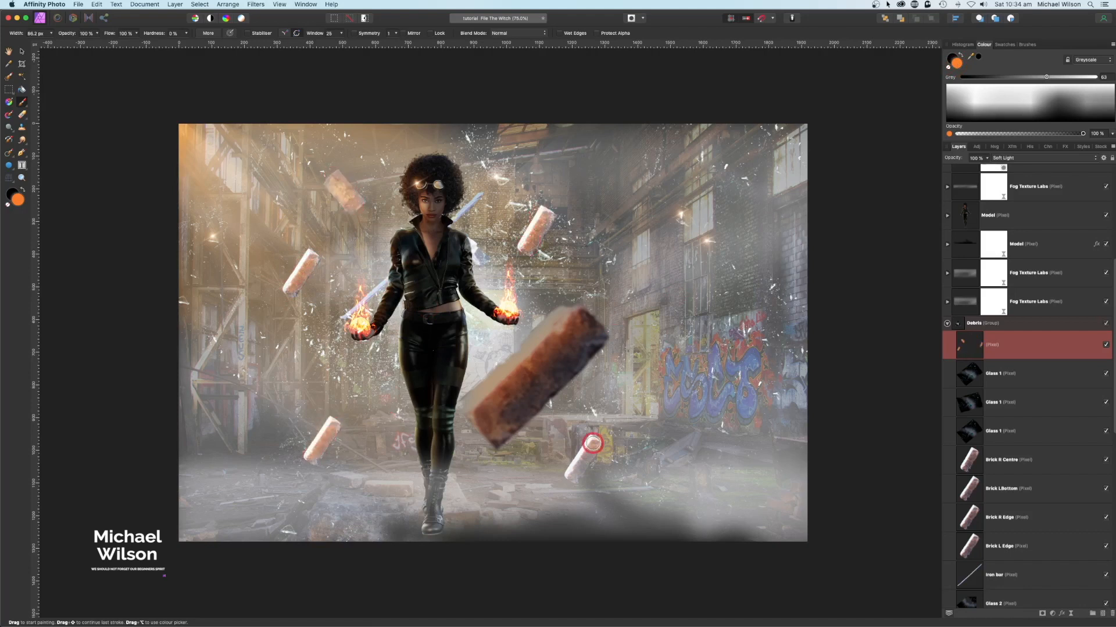
{"action": "left_click_drag", "start_coordinate": [592, 444], "coordinate": [575, 475]}
{"action": "left_click", "coordinate": [949, 324]}
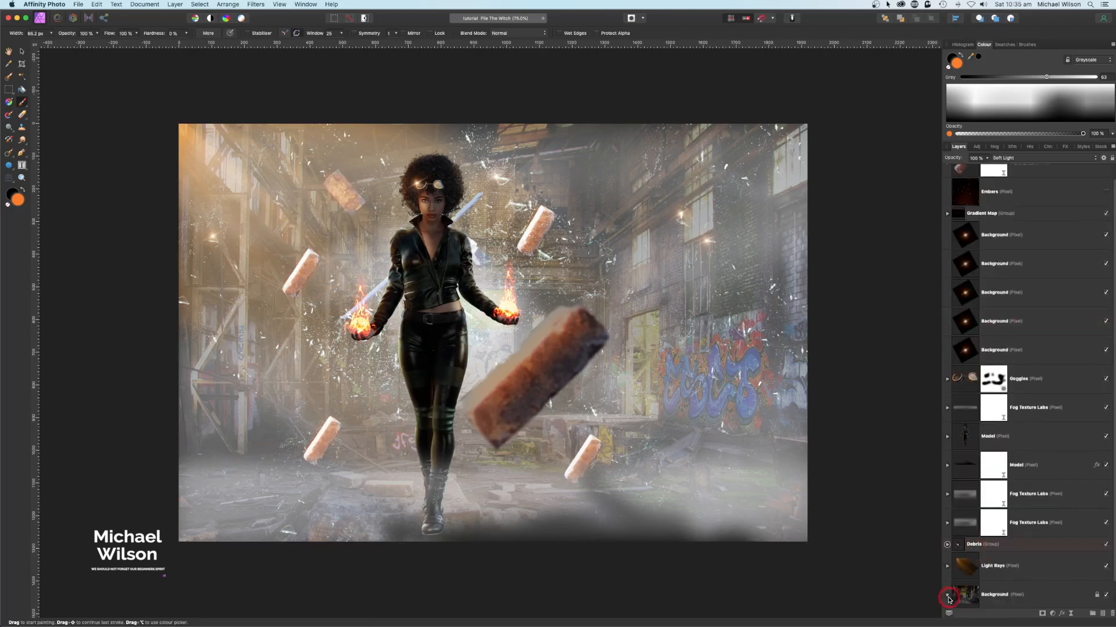
Step: Darken the warehouse by lowering the exposure adjustment nested in the bottom Background layer to about -3.6
{"action": "scroll", "coordinate": [999, 574], "scroll_direction": "down", "scroll_amount": 2}
{"action": "double_click", "coordinate": [975, 591]}
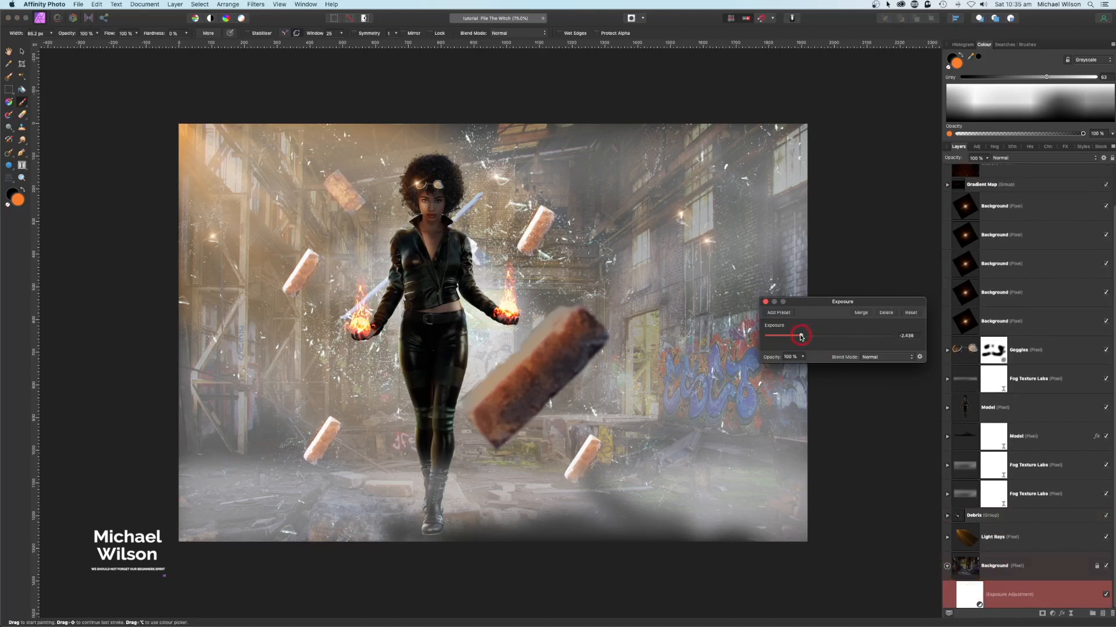
{"action": "left_click_drag", "start_coordinate": [791, 336], "coordinate": [780, 334]}
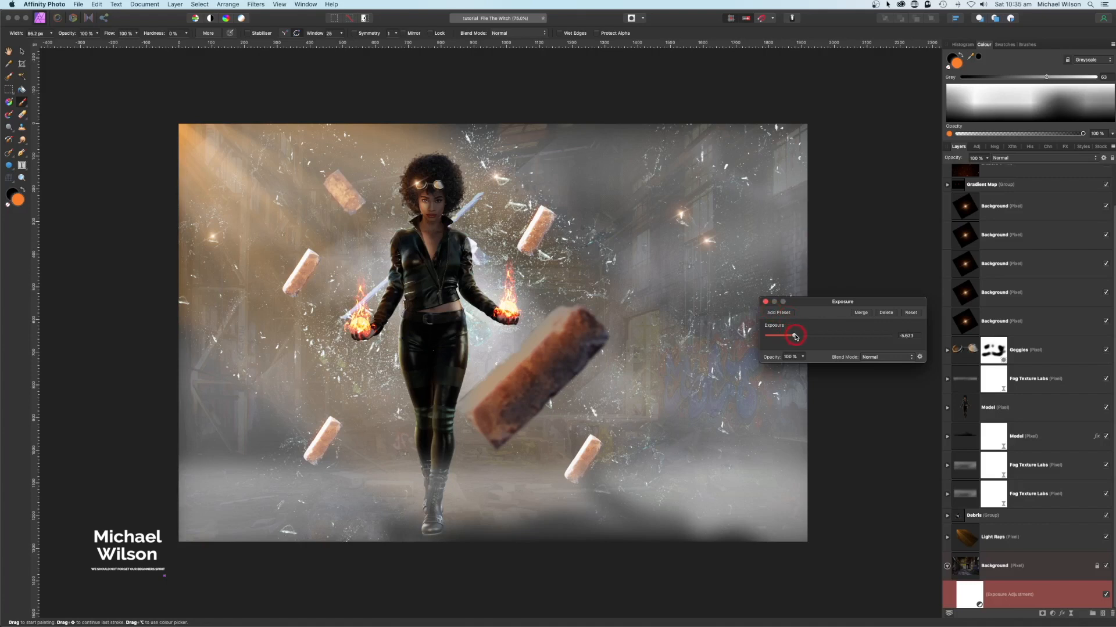
{"action": "left_click_drag", "start_coordinate": [797, 337], "coordinate": [799, 338]}
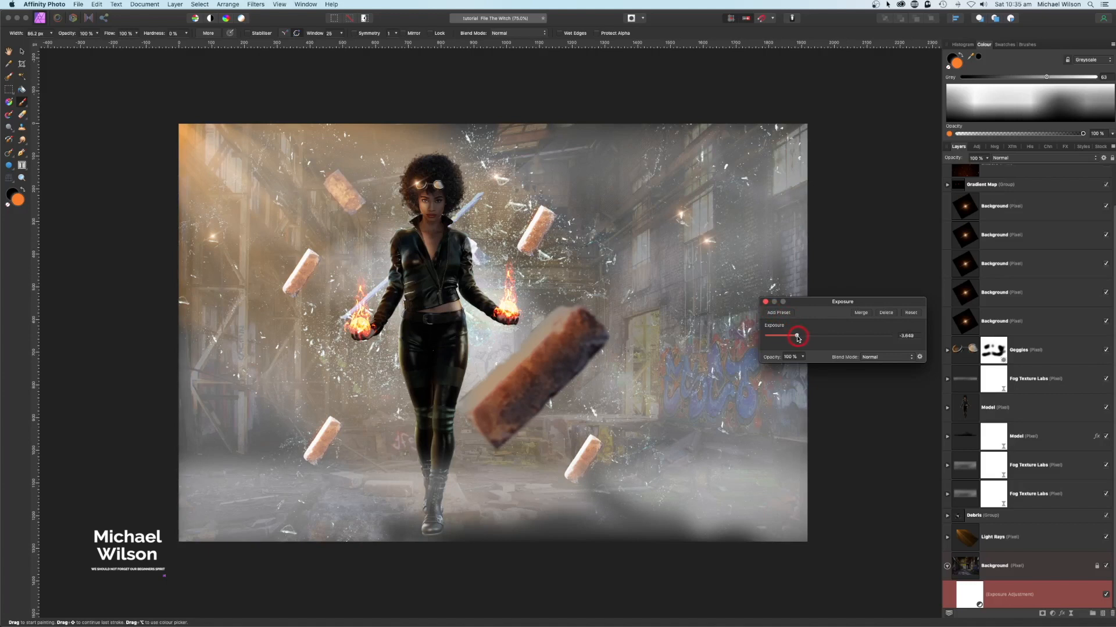
{"action": "left_click", "coordinate": [766, 302]}
Step: Duplicate the Light Rays layer, place the copy directly above the Model layer, and set its opacity to 25%
{"action": "left_click", "coordinate": [982, 530]}
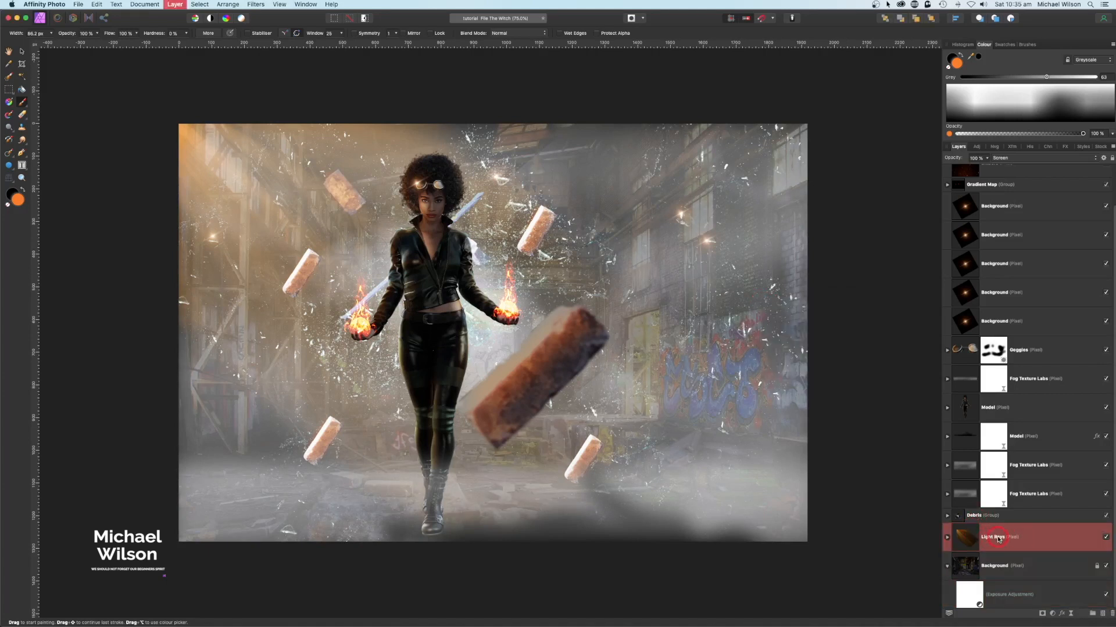
{"action": "key", "text": "super+j"}
{"action": "left_click_drag", "start_coordinate": [997, 538], "coordinate": [982, 401]}
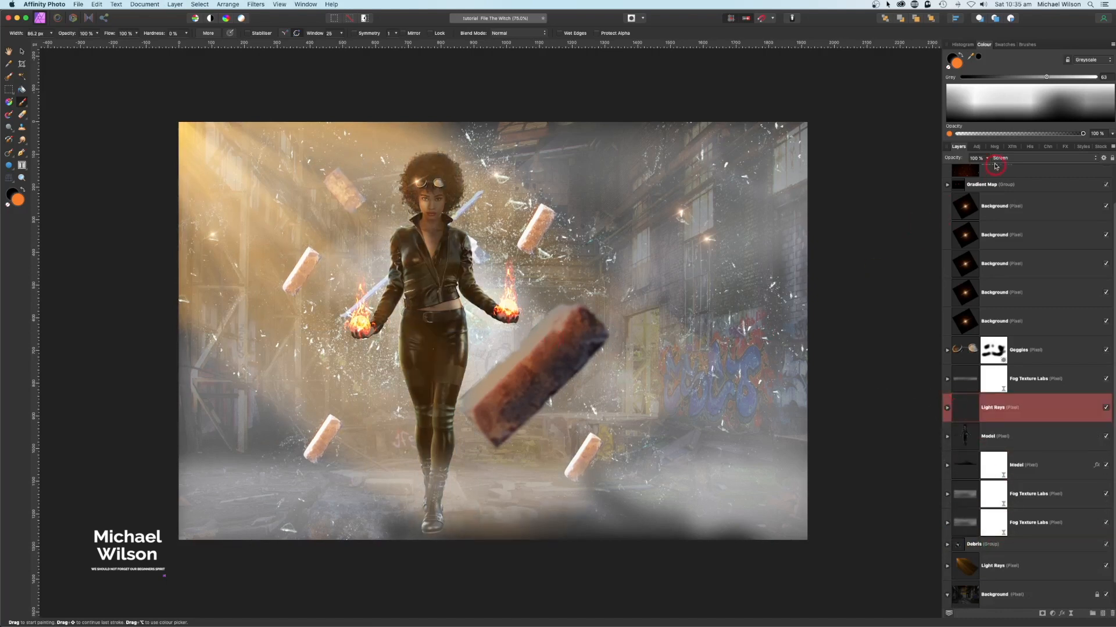
{"action": "left_click", "coordinate": [986, 161]}
{"action": "left_click_drag", "start_coordinate": [986, 170], "coordinate": [933, 170]}
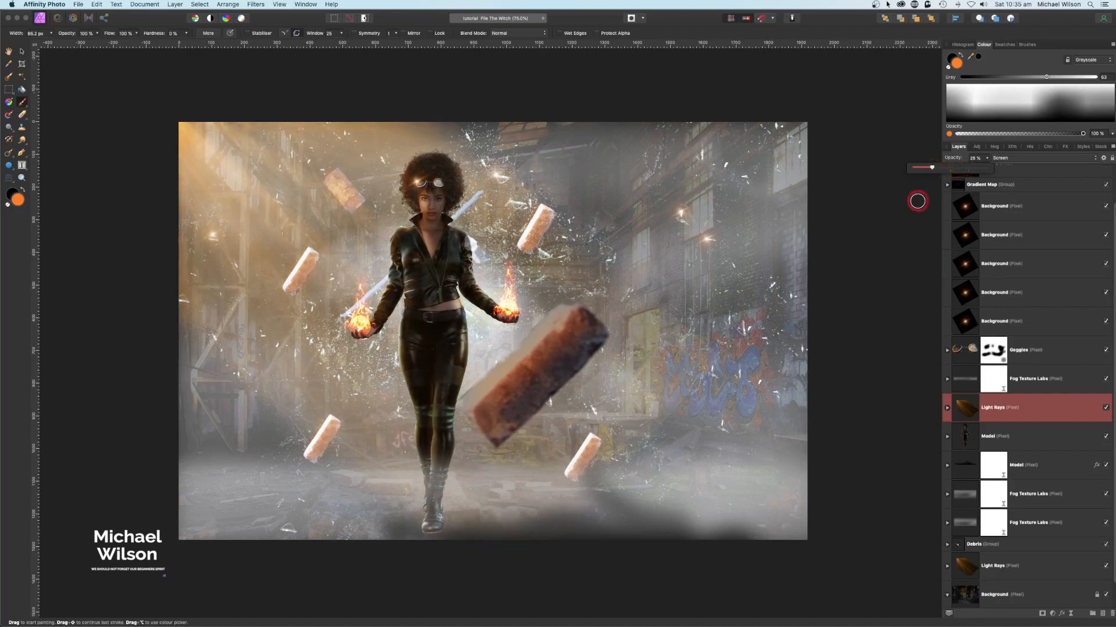
Step: Show the Embers layer and set its blend mode to Screen
{"action": "scroll", "coordinate": [1023, 301], "scroll_direction": "up", "scroll_amount": 3}
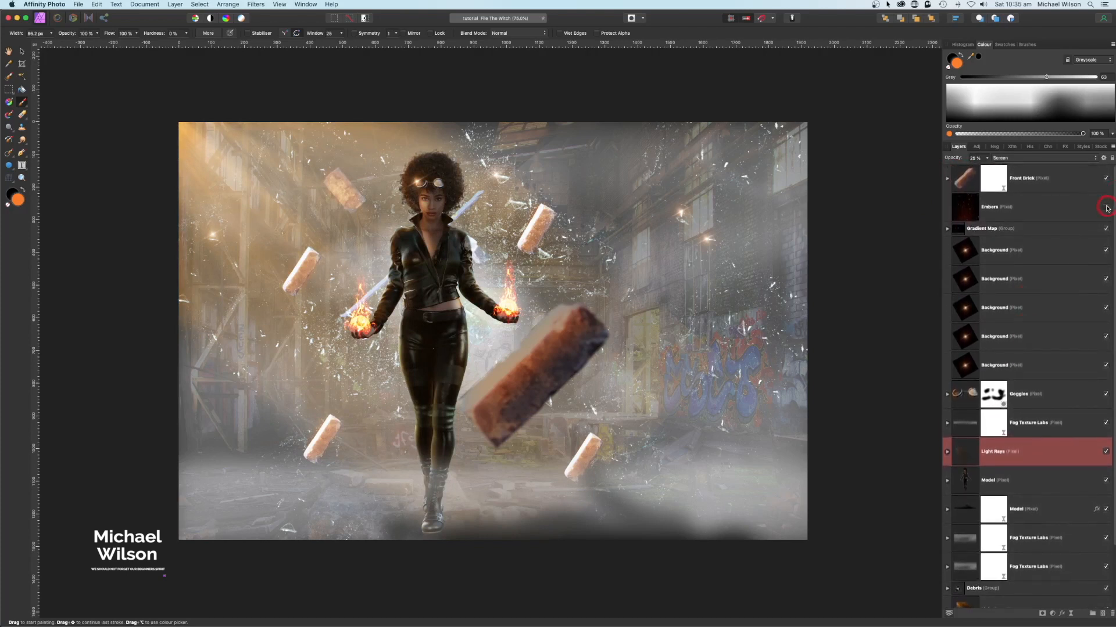
{"action": "left_click", "coordinate": [1084, 211]}
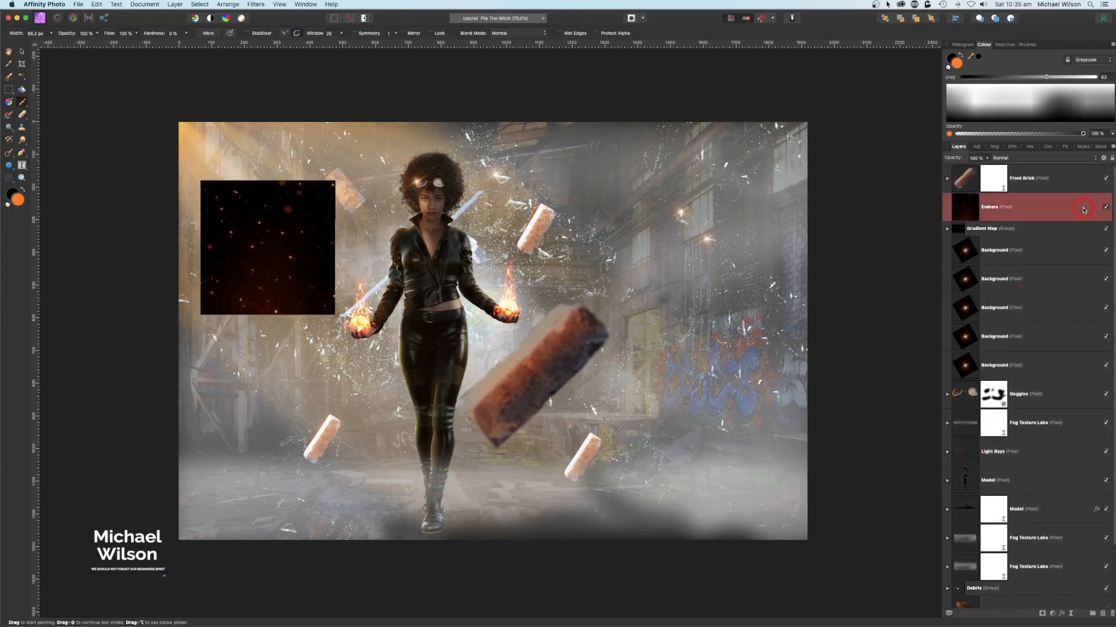
{"action": "left_click", "coordinate": [1010, 160]}
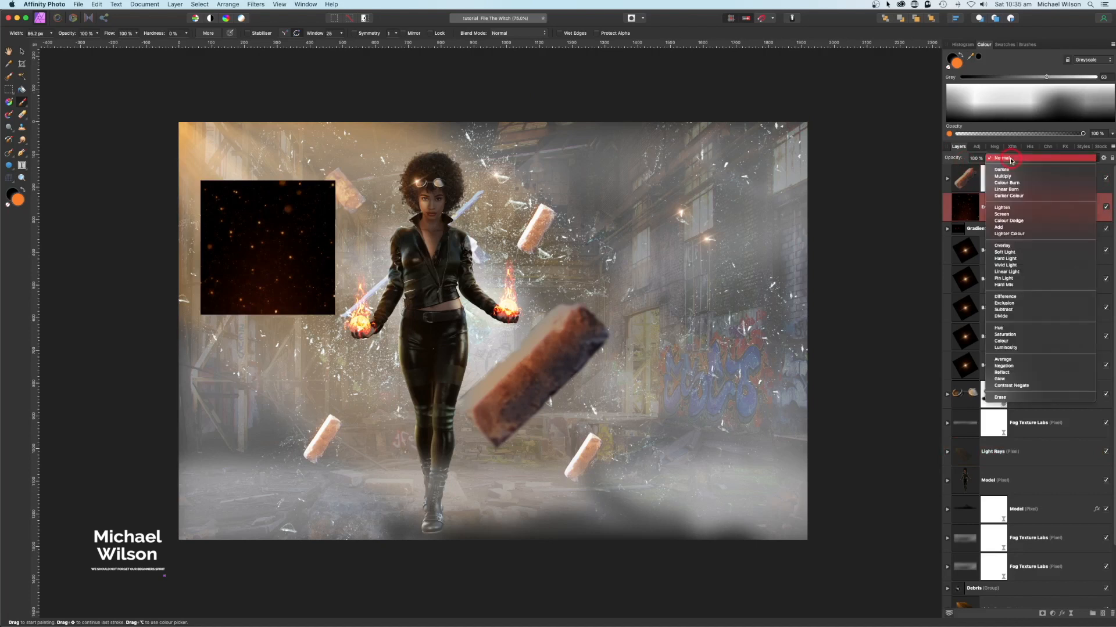
{"action": "left_click", "coordinate": [1001, 214]}
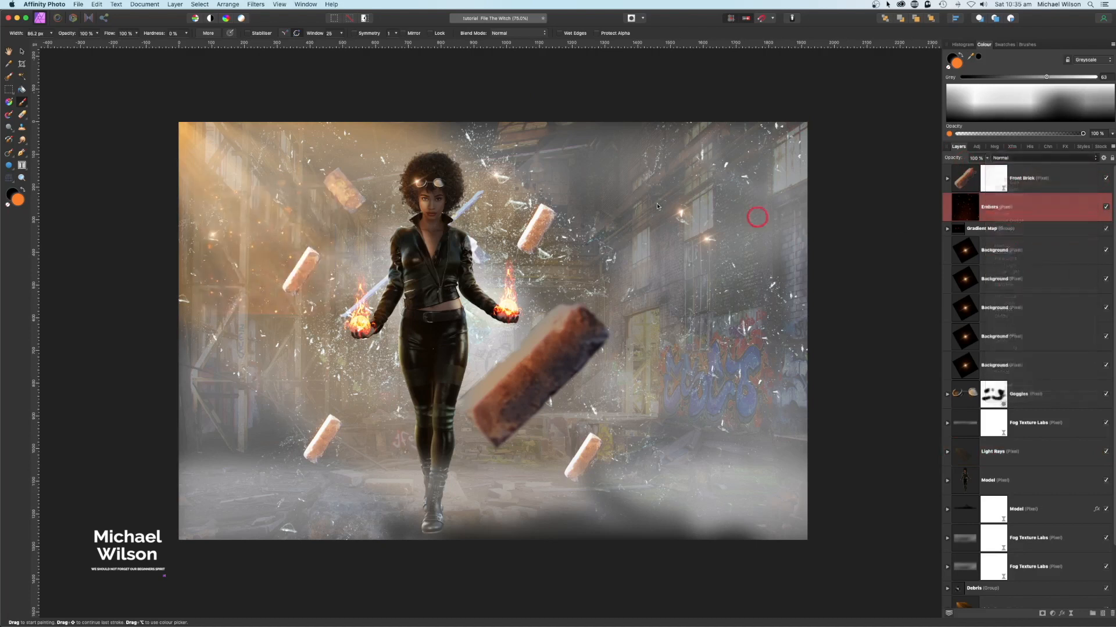
Step: Enlarge the Embers image to about 2019 px square and position it to cover the whole composite
{"action": "left_click", "coordinate": [21, 51]}
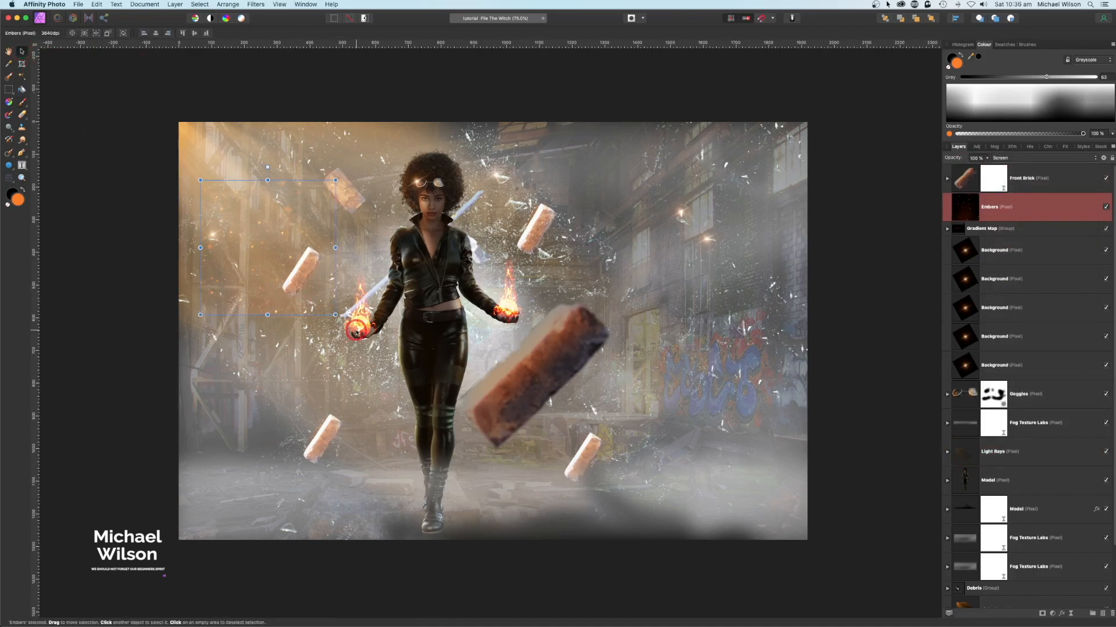
{"action": "key", "text": "super+minus"}
{"action": "left_click_drag", "start_coordinate": [386, 320], "coordinate": [712, 493]}
{"action": "left_click_drag", "start_coordinate": [588, 478], "coordinate": [561, 407]}
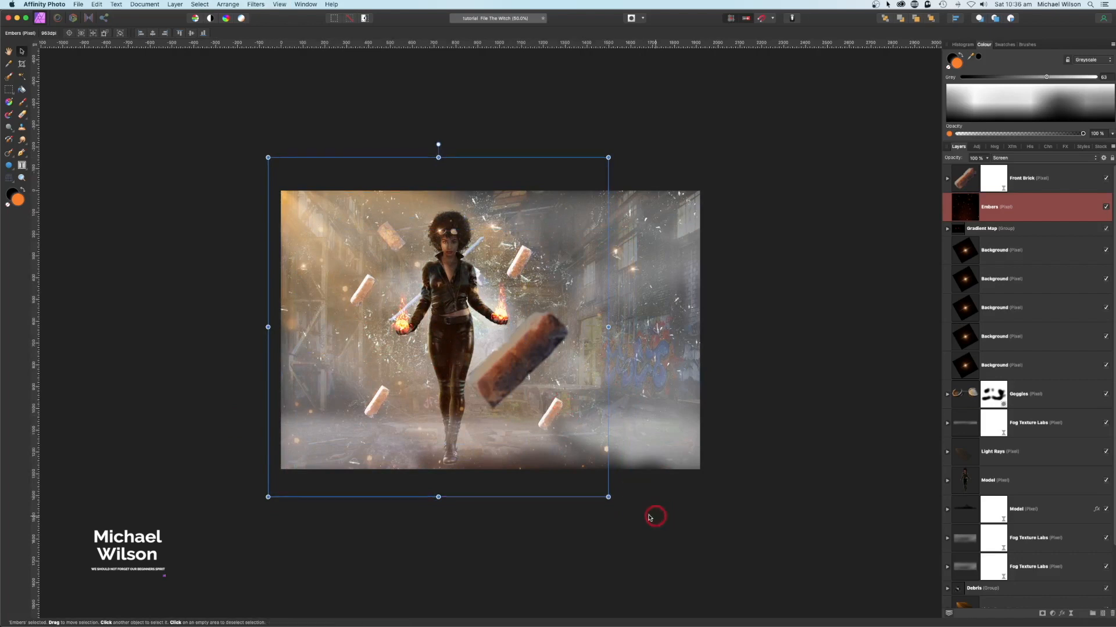
{"action": "left_click_drag", "start_coordinate": [607, 496], "coordinate": [751, 557]}
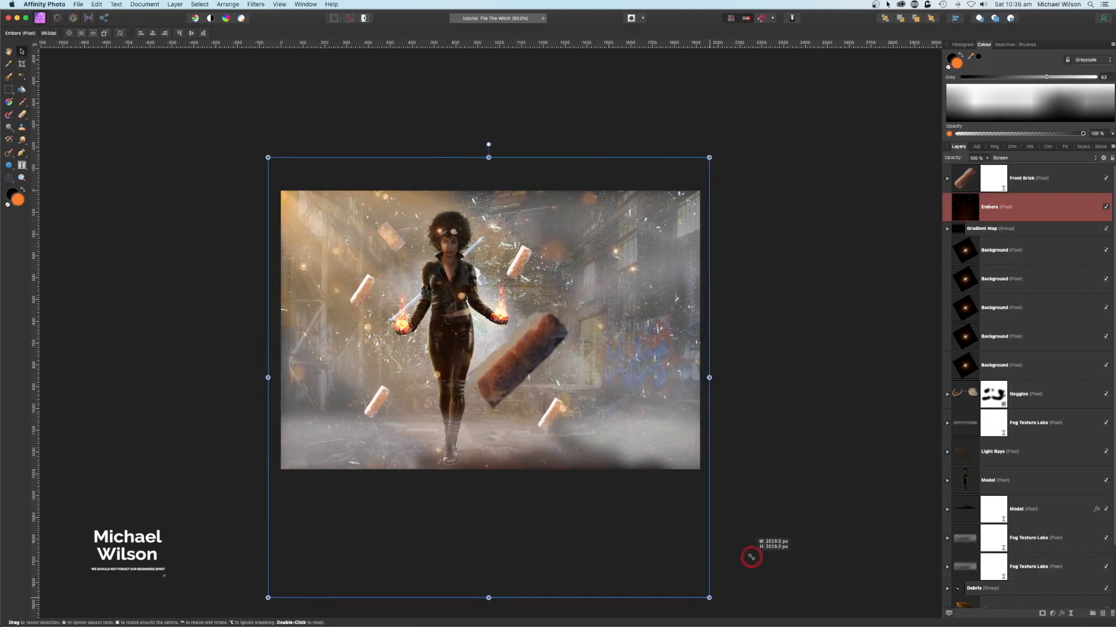
{"action": "left_click_drag", "start_coordinate": [667, 534], "coordinate": [675, 521]}
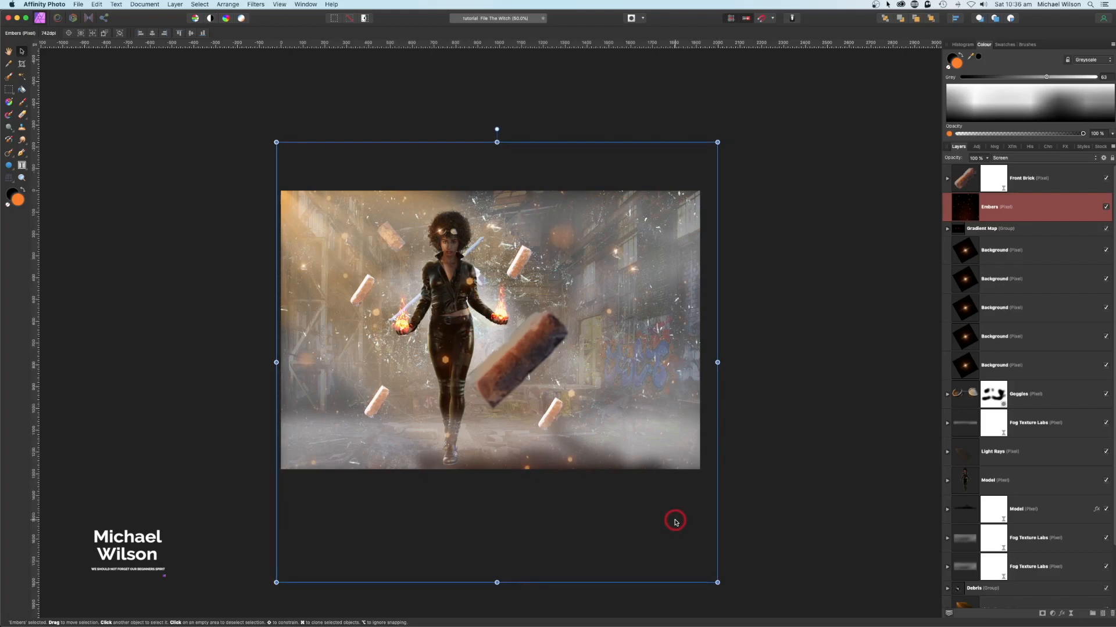
{"action": "key", "text": "super+0"}
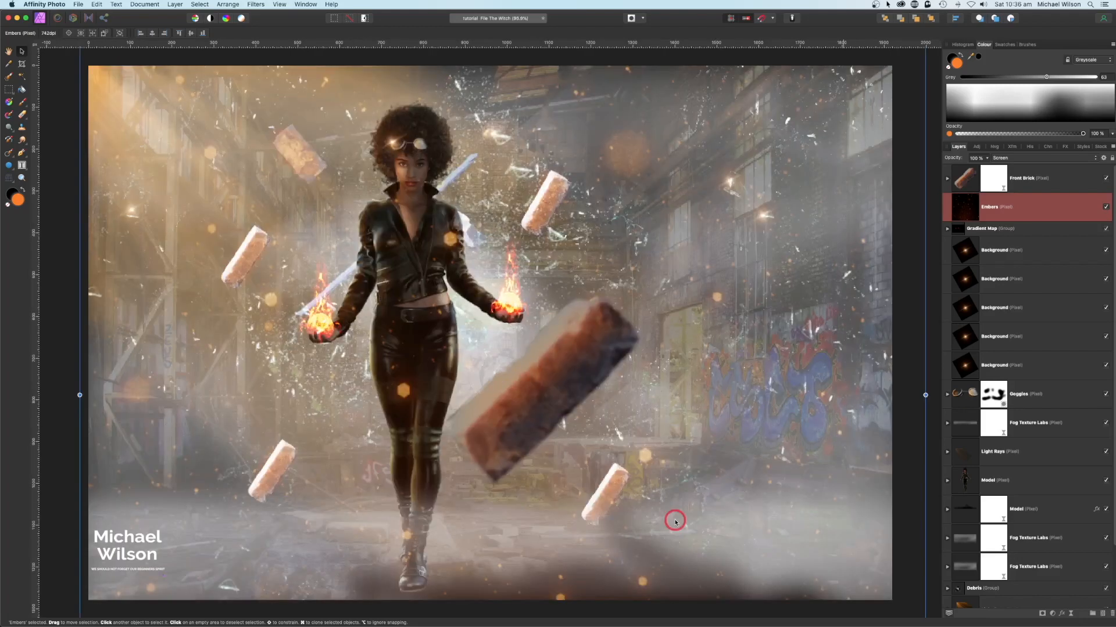
Step: Erase the ember spots over the model's upper body, and duplicate the Embers layer to just below the Model layer
{"action": "left_click", "coordinate": [22, 115]}
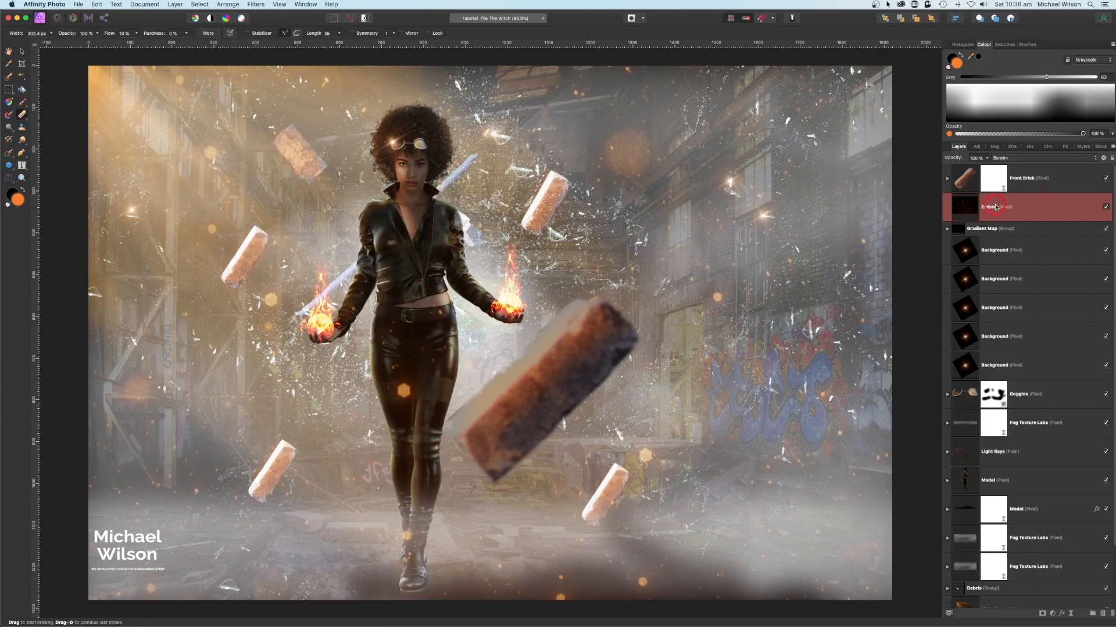
{"action": "key", "text": "super+j"}
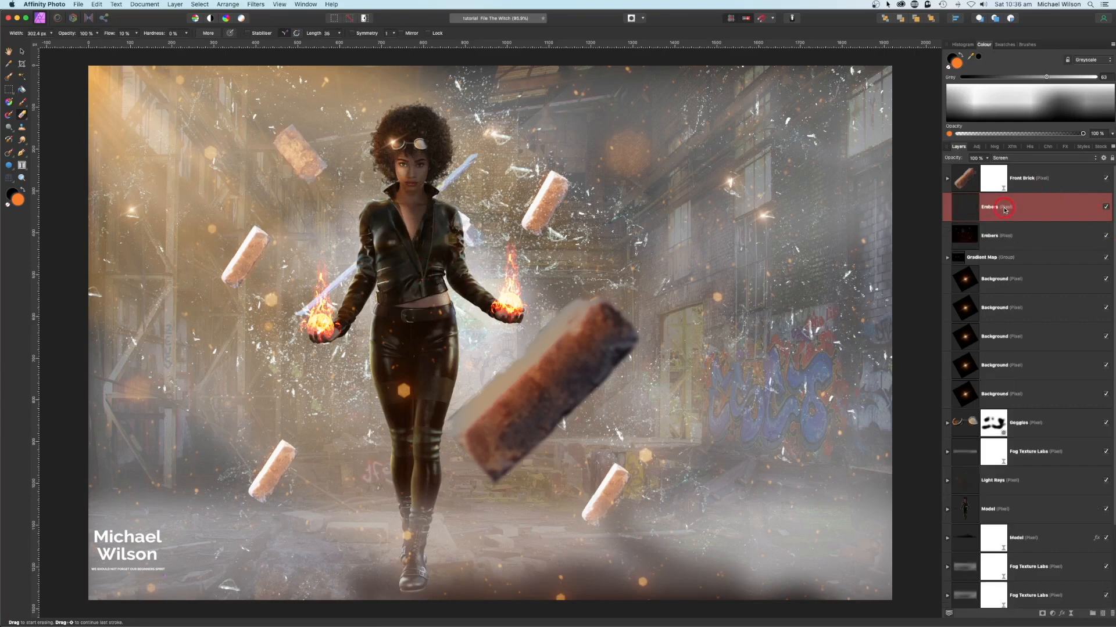
{"action": "left_click_drag", "start_coordinate": [1004, 210], "coordinate": [1009, 505]}
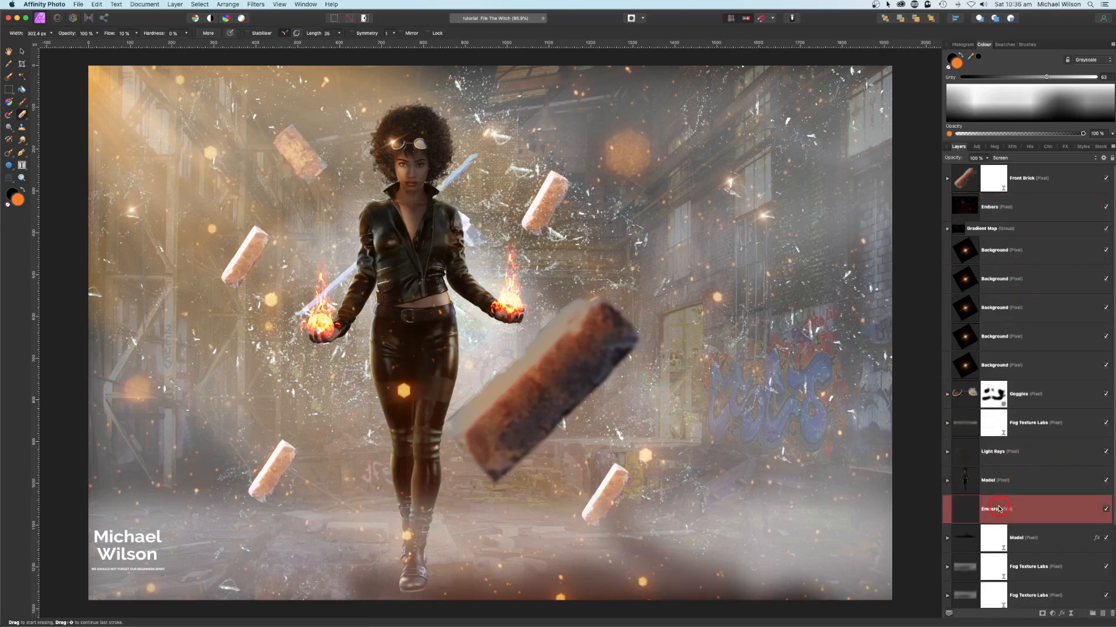
Step: Set the upper Embers layer's opacity to 50%
{"action": "left_click", "coordinate": [996, 210]}
{"action": "left_click_drag", "start_coordinate": [988, 159], "coordinate": [951, 170]}
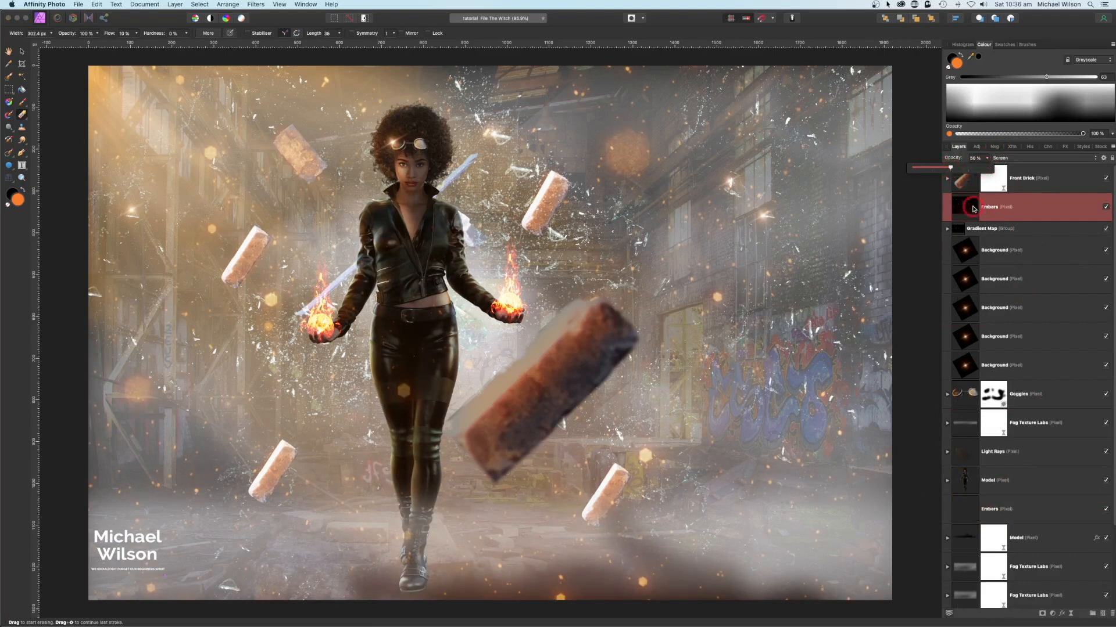
Step: Select the Soft Light pixel layer nested in the Model layer for brush painting on the model's face
{"action": "left_click", "coordinate": [946, 481]}
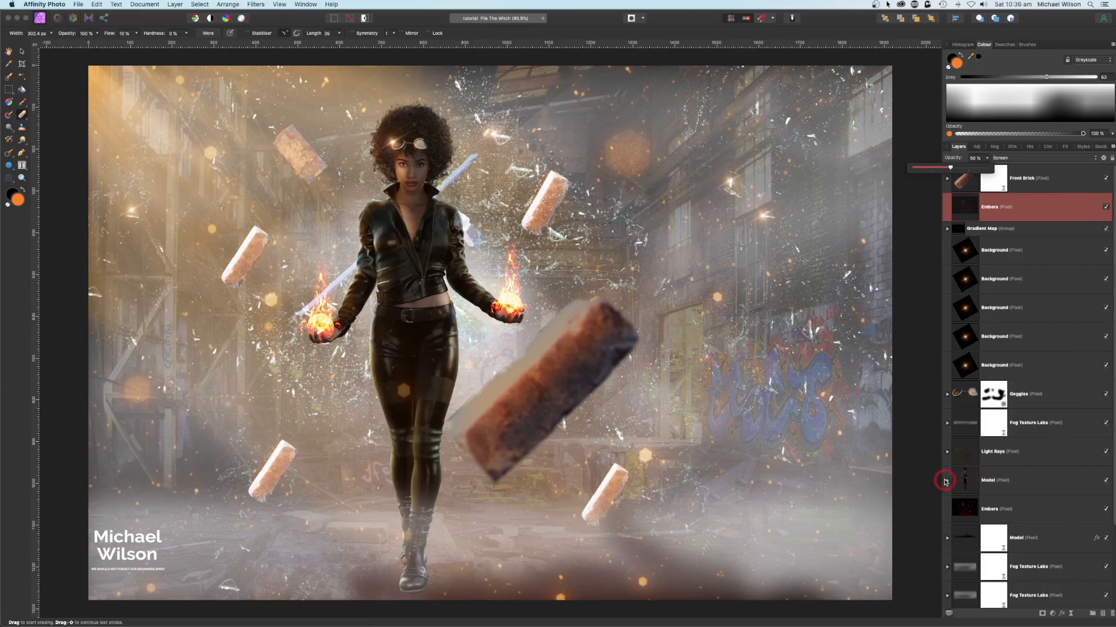
{"action": "scroll", "coordinate": [1014, 470], "scroll_direction": "down", "scroll_amount": 3}
{"action": "left_click", "coordinate": [997, 411]}
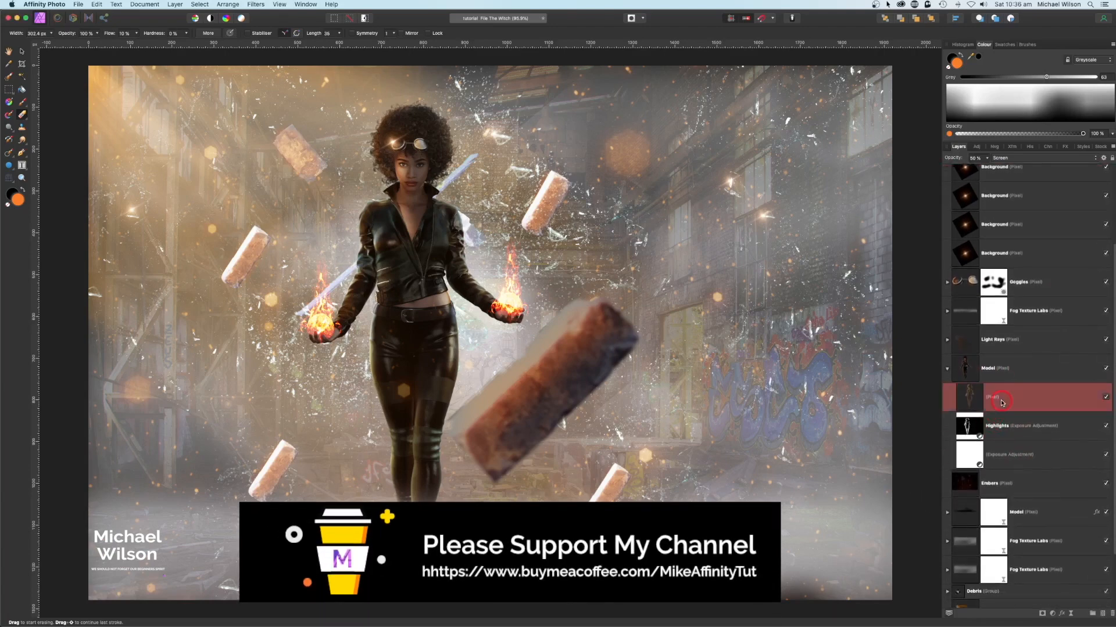
{"action": "left_click", "coordinate": [22, 103]}
{"action": "key", "text": "super+minus"}
{"action": "key", "text": "super+plus"}
{"action": "key", "text": "super+plus"}
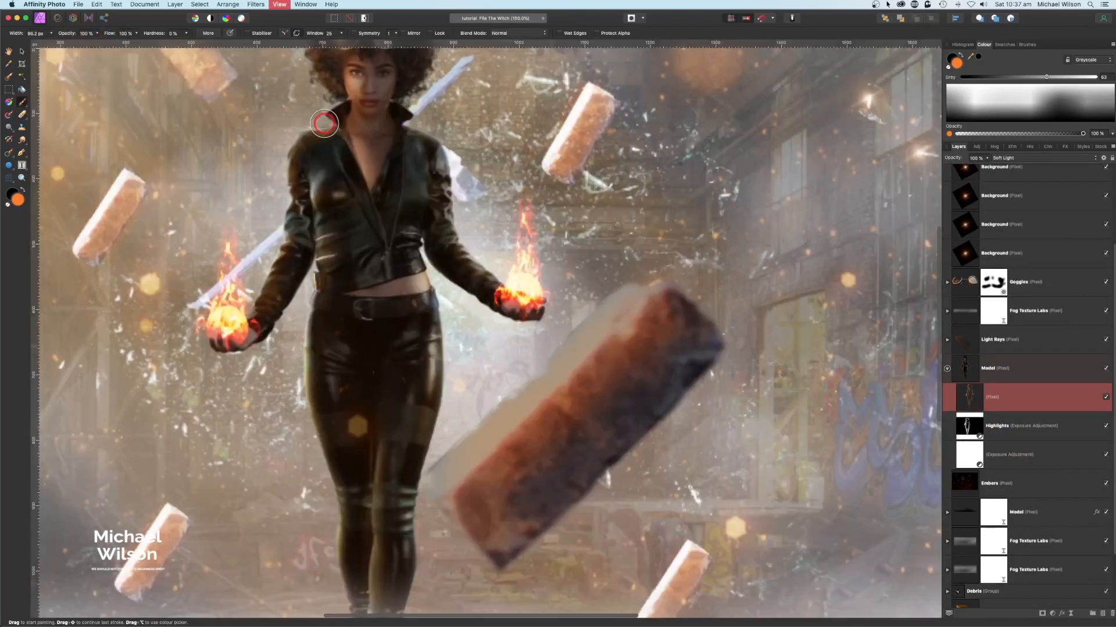
{"action": "left_click_drag", "start_coordinate": [325, 123], "coordinate": [401, 404]}
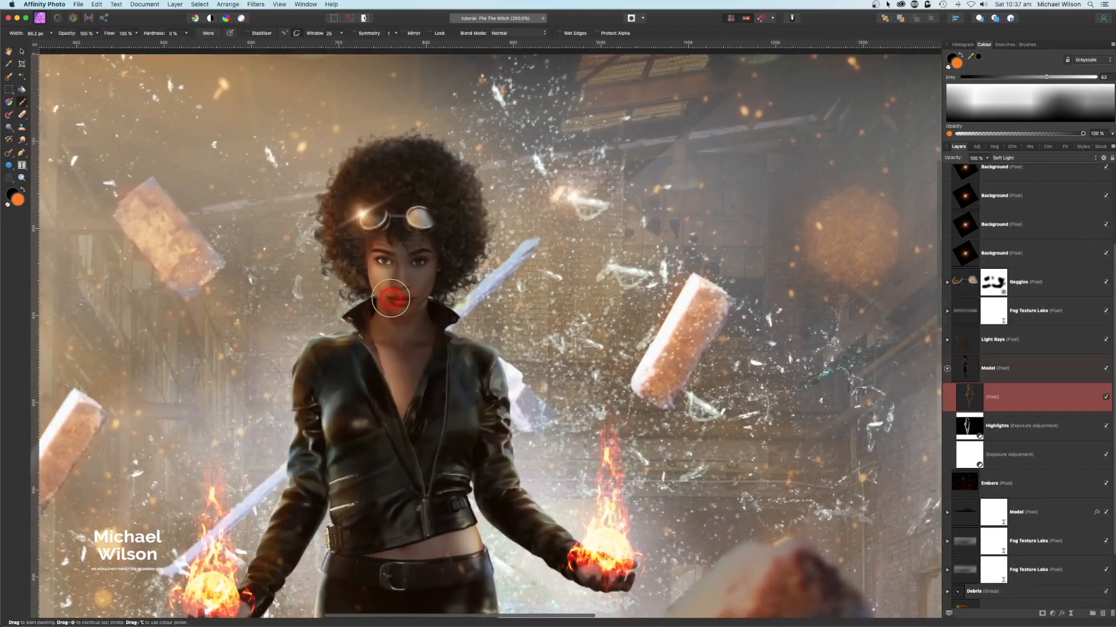
{"action": "key", "text": "super+plus"}
{"action": "key", "text": "super+plus"}
{"action": "key", "text": "super+plus"}
{"action": "scroll", "coordinate": [391, 298], "scroll_direction": "up", "scroll_amount": 5}
{"action": "scroll", "coordinate": [391, 298], "scroll_direction": "left", "scroll_amount": 5}
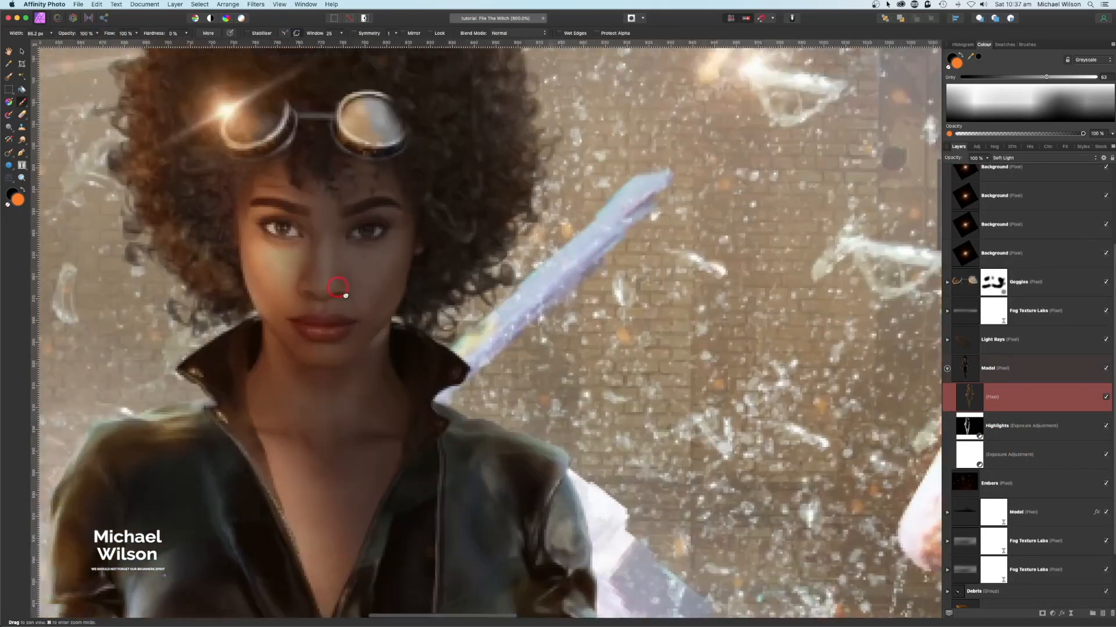
Step: Shrink the brush to roughly iris size and paint orange over both of the model's irises on the Soft Light layer
{"action": "key", "text": "bracketleft"}
{"action": "key", "text": "bracketleft"}
{"action": "key", "text": "bracketleft"}
{"action": "key", "text": "bracketleft"}
{"action": "key", "text": "bracketleft"}
{"action": "key", "text": "bracketleft"}
{"action": "key", "text": "bracketleft"}
{"action": "key", "text": "bracketleft"}
{"action": "key", "text": "bracketleft"}
{"action": "key", "text": "bracketleft"}
{"action": "key", "text": "bracketleft"}
{"action": "key", "text": "bracketleft"}
{"action": "key", "text": "bracketleft"}
{"action": "key", "text": "bracketleft"}
{"action": "key", "text": "bracketleft"}
{"action": "key", "text": "bracketleft"}
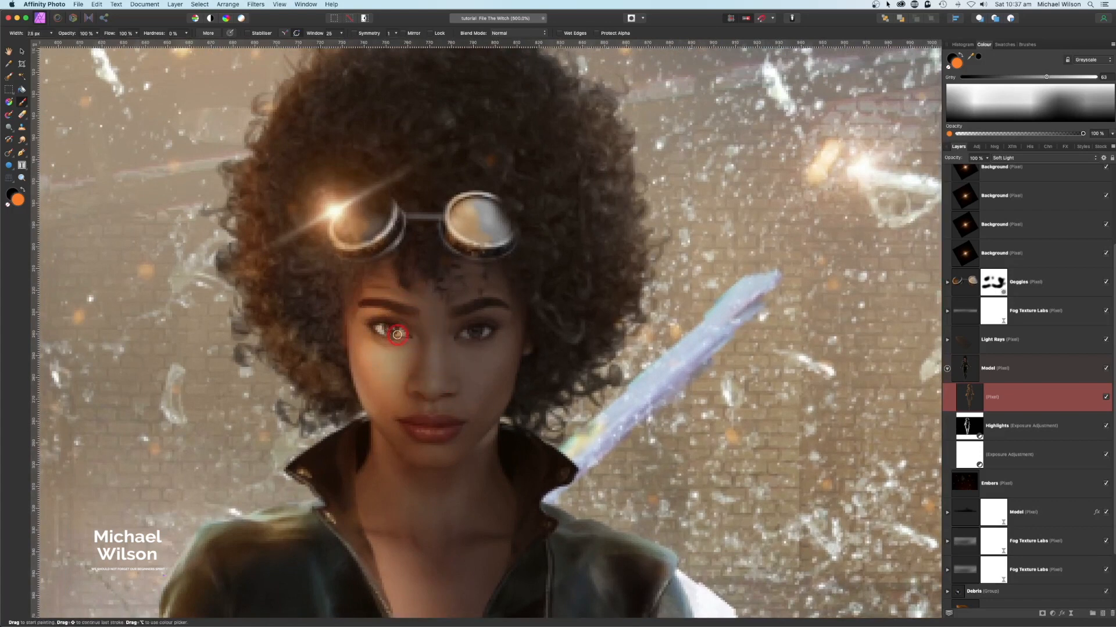
{"action": "scroll", "coordinate": [392, 333], "scroll_direction": "right", "scroll_amount": 1}
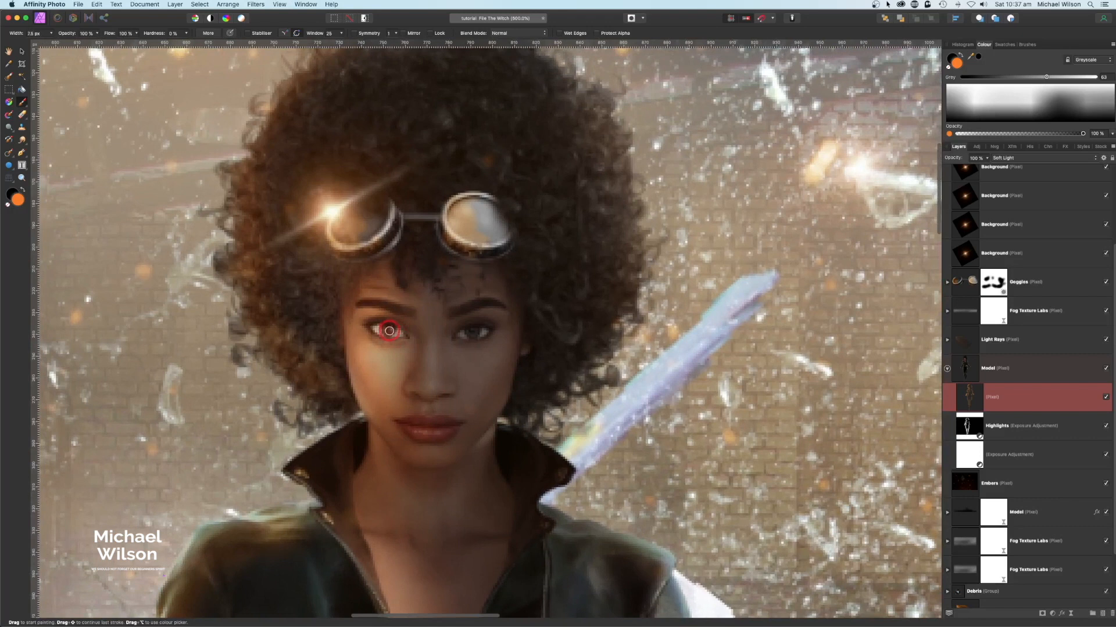
{"action": "left_click_drag", "start_coordinate": [389, 330], "coordinate": [388, 328]}
{"action": "left_click_drag", "start_coordinate": [471, 333], "coordinate": [475, 332]}
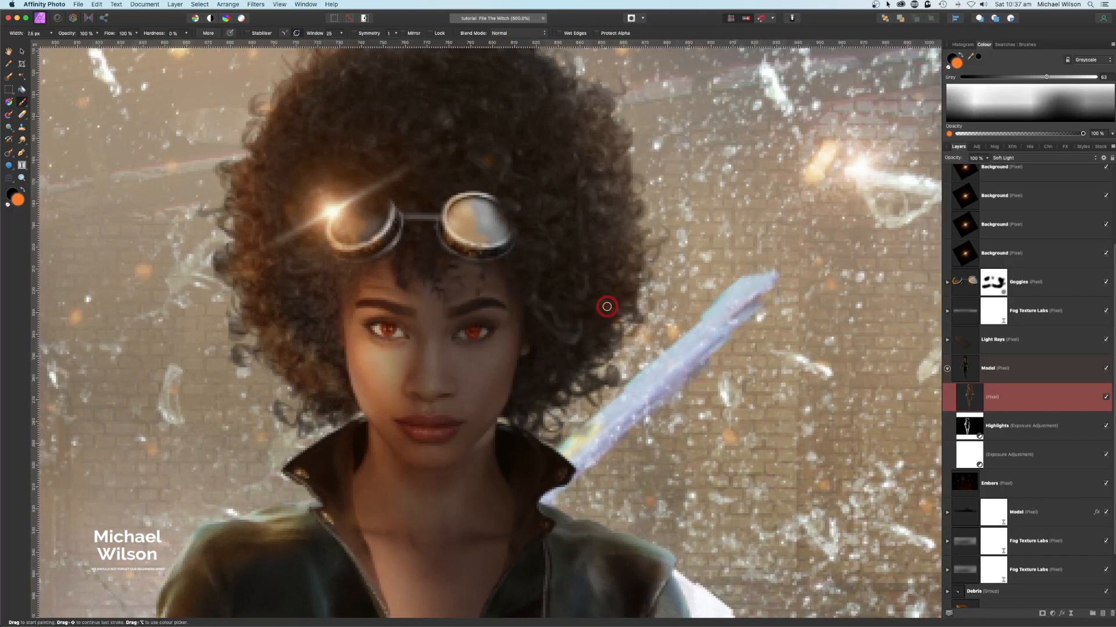
{"action": "key", "text": "super+0"}
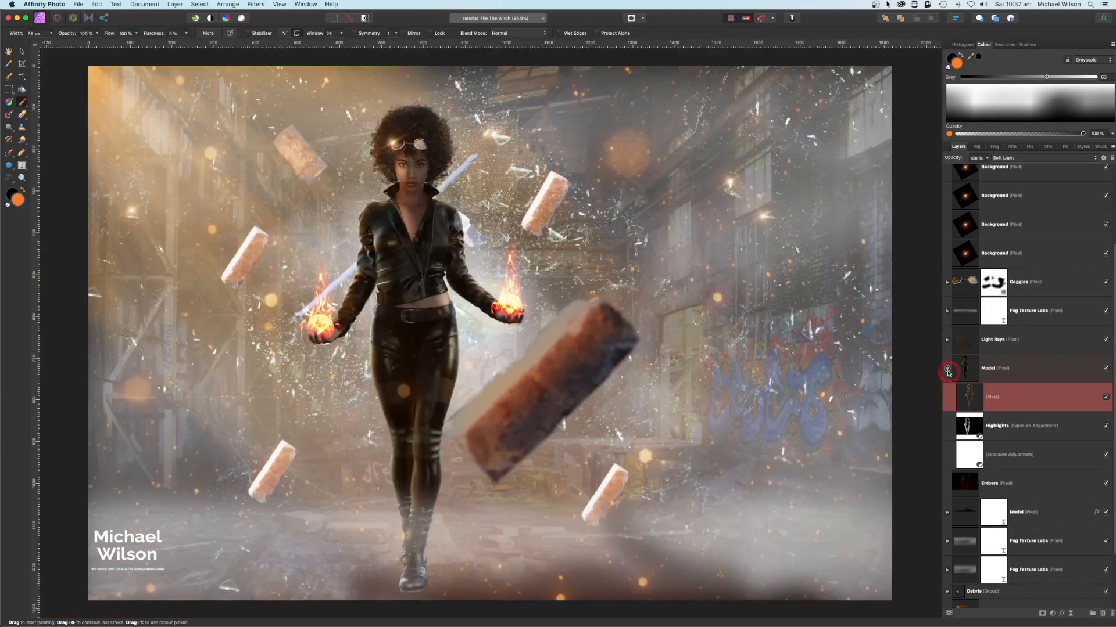
Step: Collapse the Model layer and create a merged copy of all visible layers above the Front Brick layer
{"action": "left_click", "coordinate": [947, 370]}
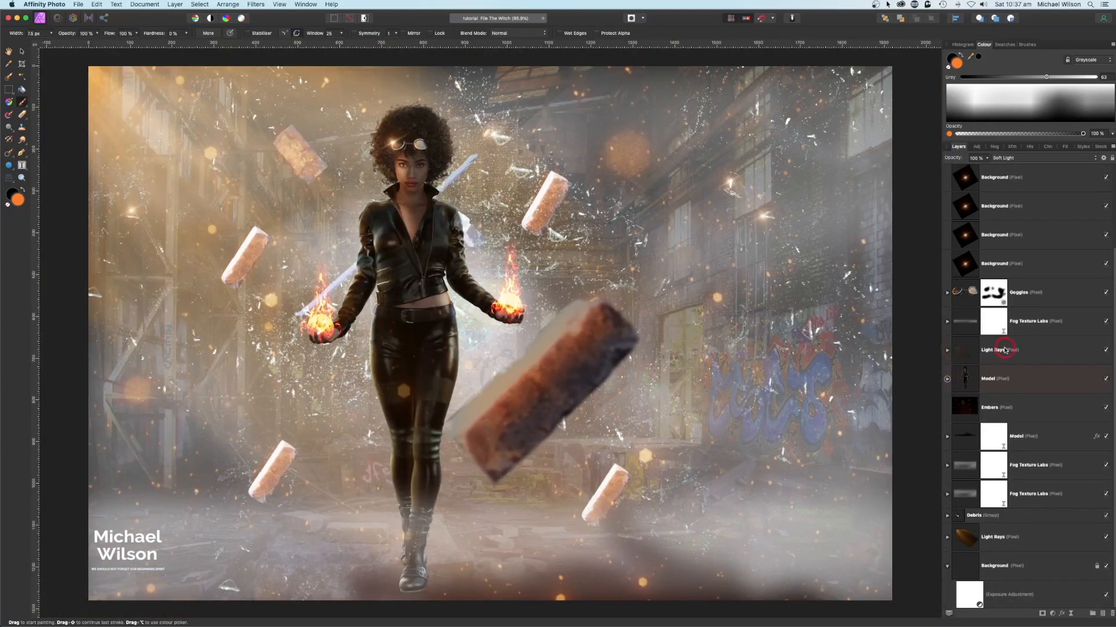
{"action": "scroll", "coordinate": [1005, 350], "scroll_direction": "up", "scroll_amount": 4}
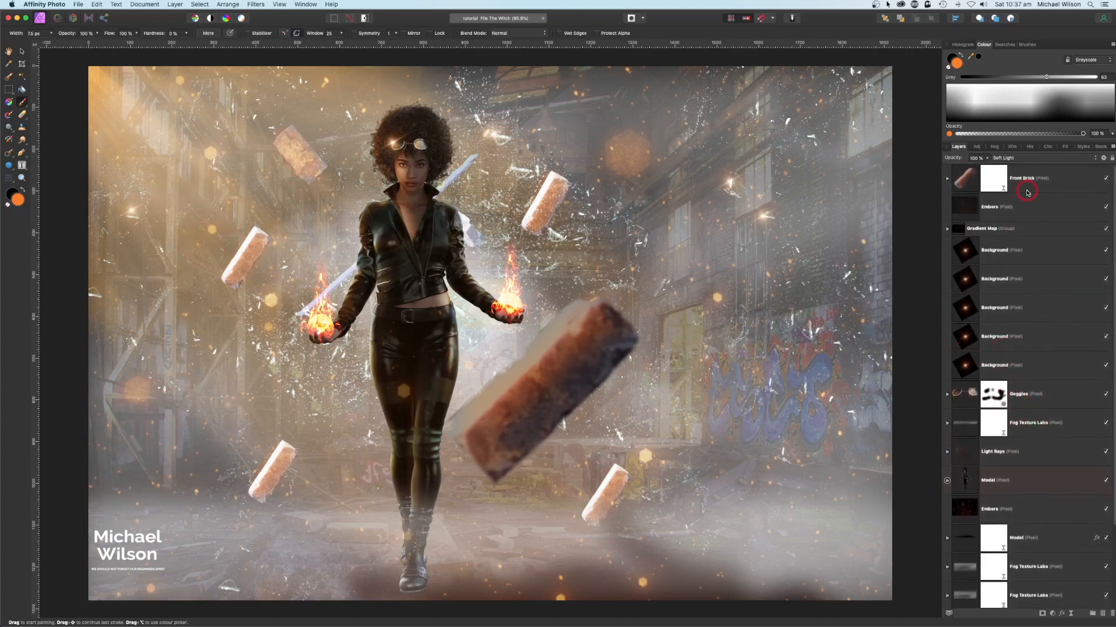
{"action": "left_click", "coordinate": [1027, 193]}
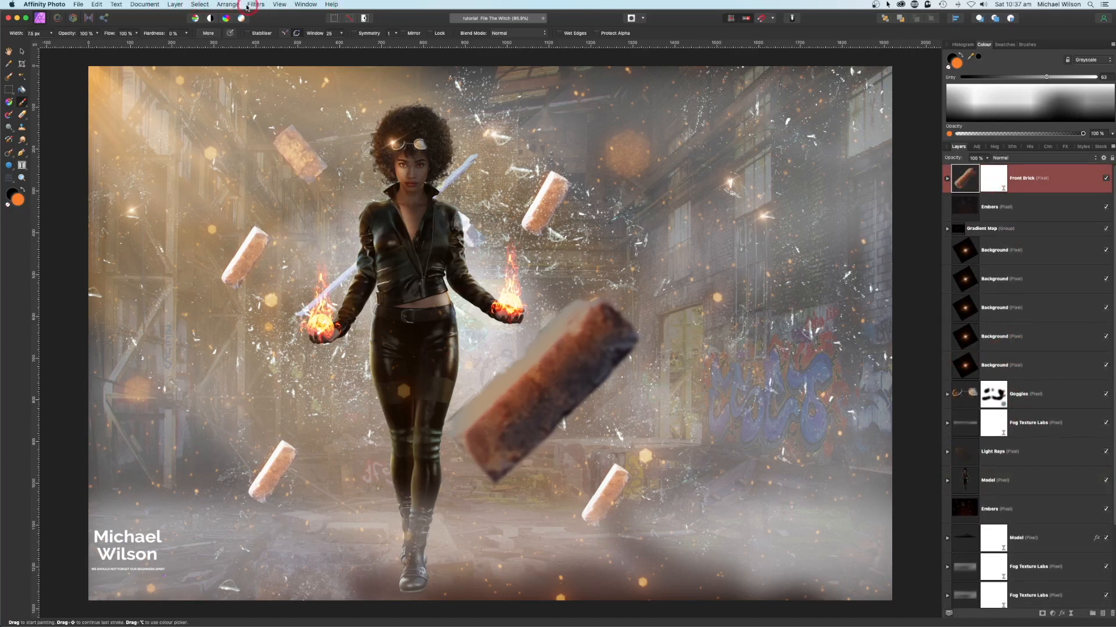
{"action": "left_click", "coordinate": [173, 5]}
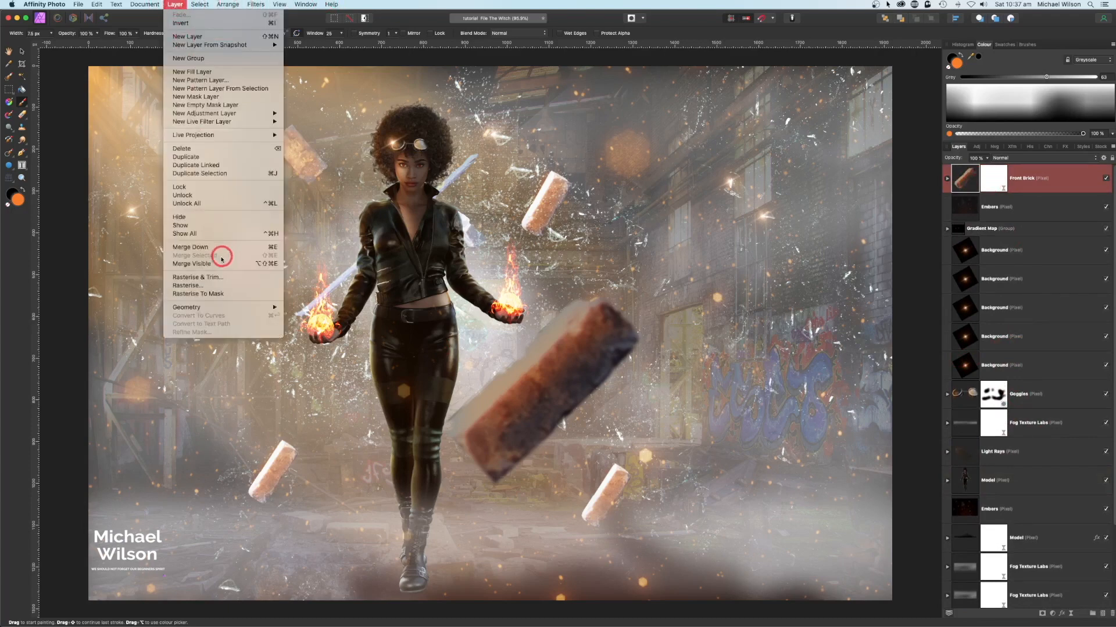
{"action": "left_click", "coordinate": [219, 260]}
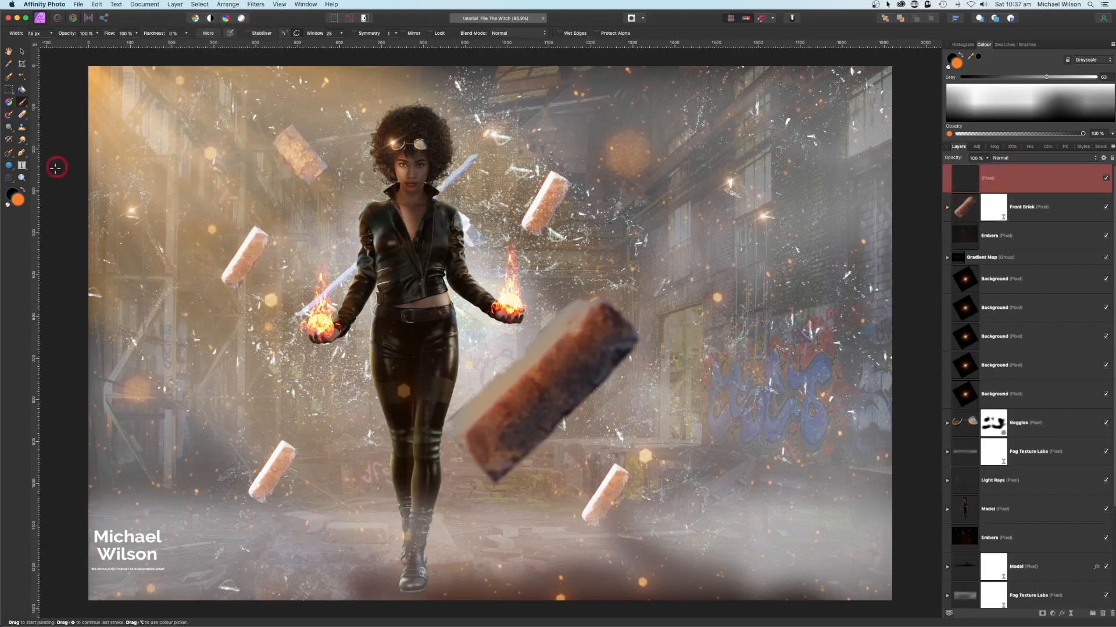
Step: Tone-map the merged layer with 20% tone compression, 10% local contrast, exposure about -0.743, raised vibrance and 52% detail refinement, and apply it
{"action": "left_click", "coordinate": [92, 18]}
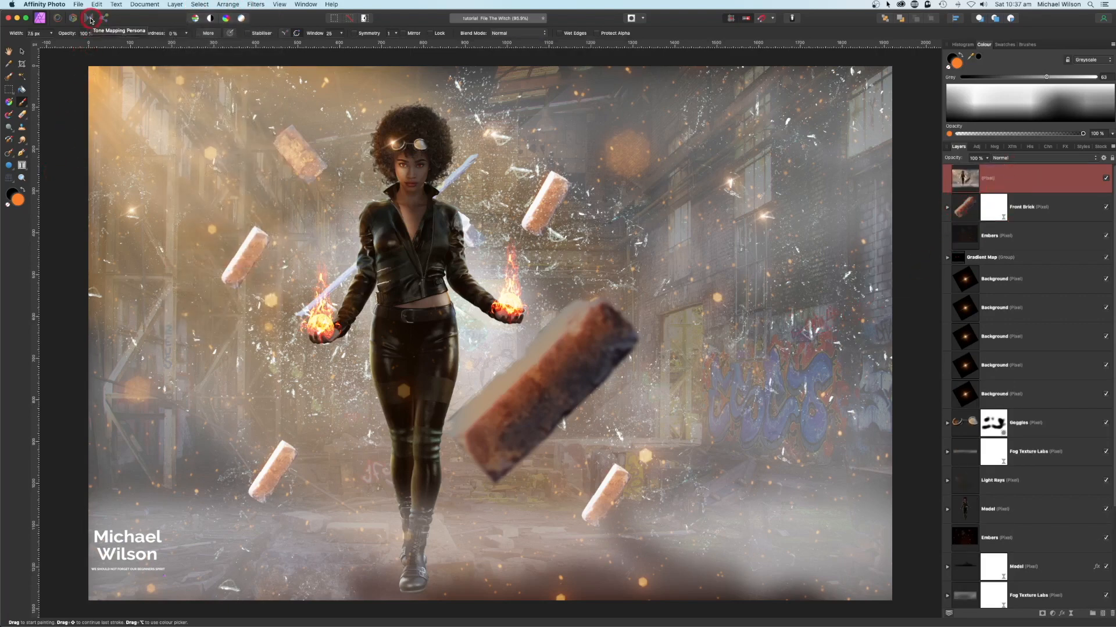
{"action": "left_click", "coordinate": [90, 19]}
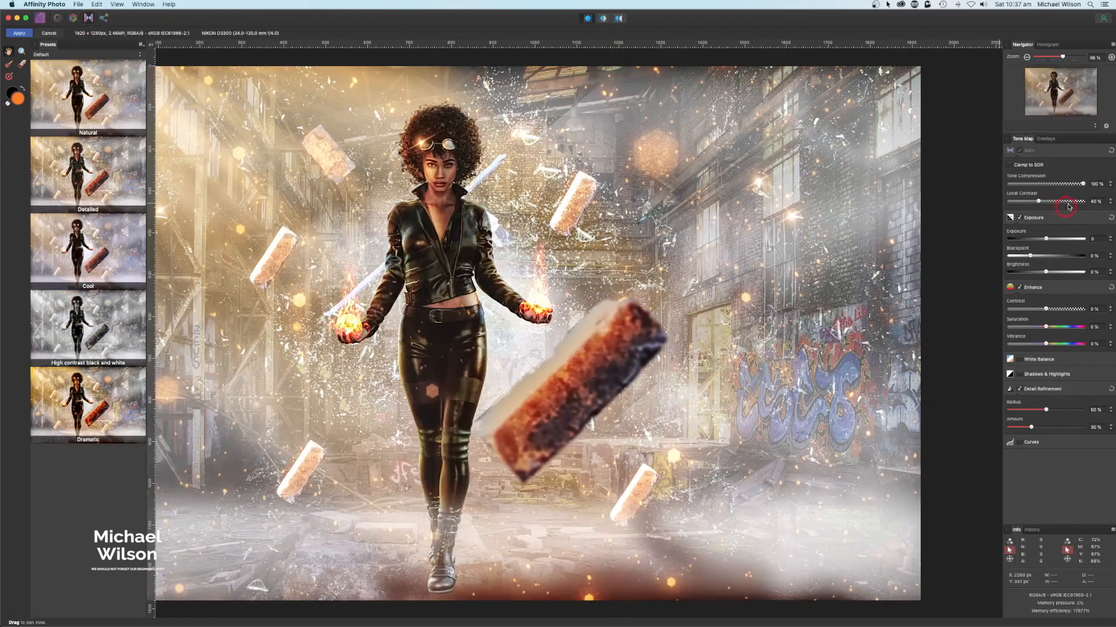
{"action": "left_click_drag", "start_coordinate": [1044, 186], "coordinate": [1026, 187]}
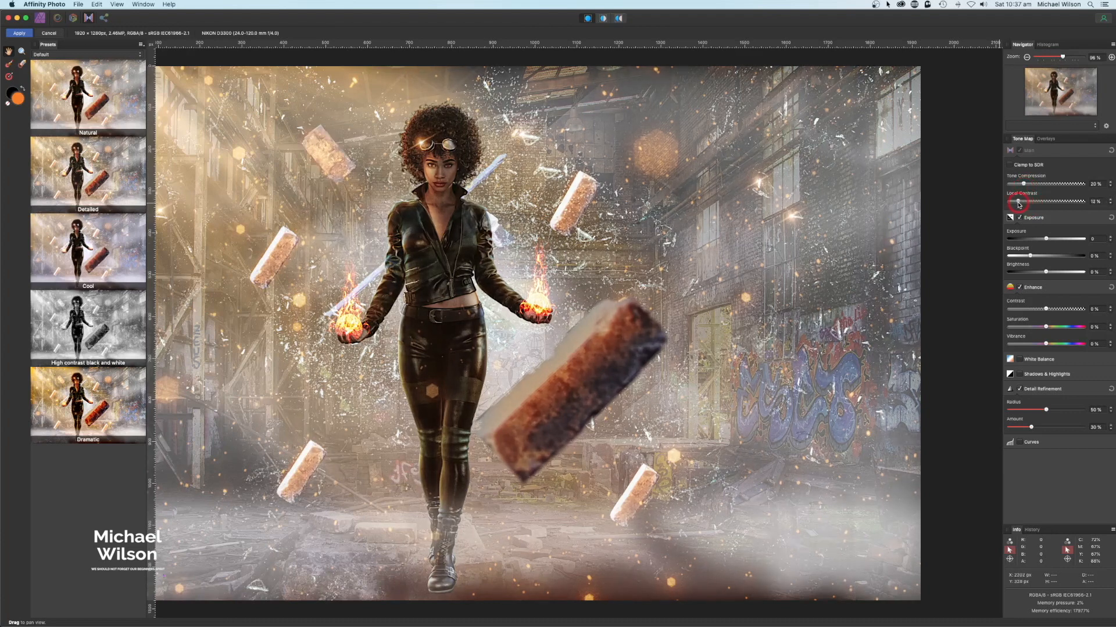
{"action": "left_click_drag", "start_coordinate": [1018, 204], "coordinate": [1017, 204]}
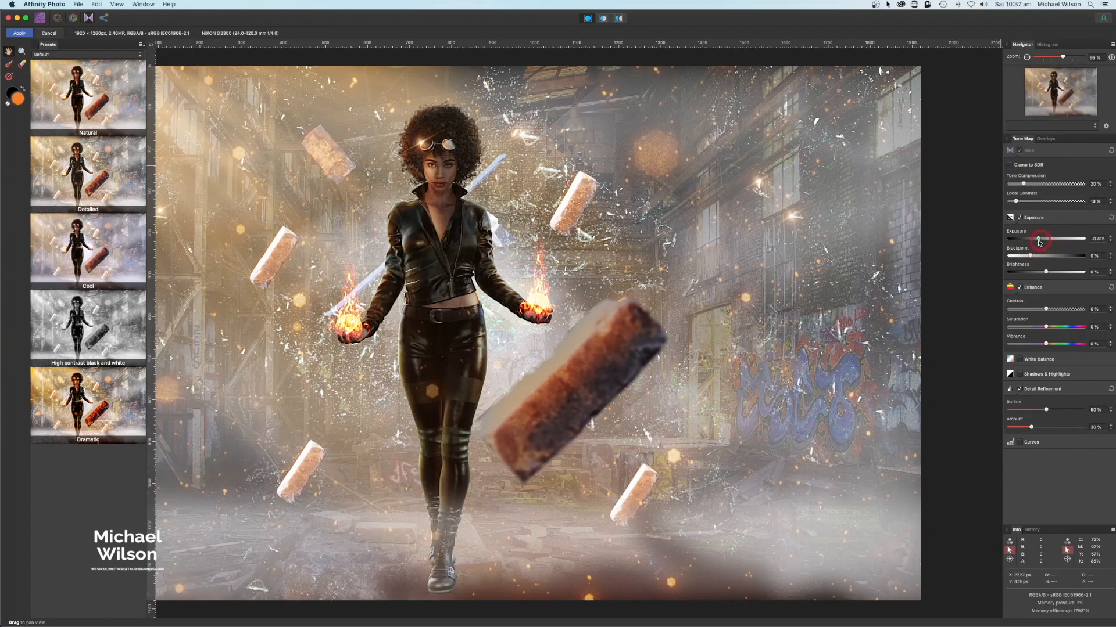
{"action": "left_click_drag", "start_coordinate": [1040, 242], "coordinate": [1035, 243]}
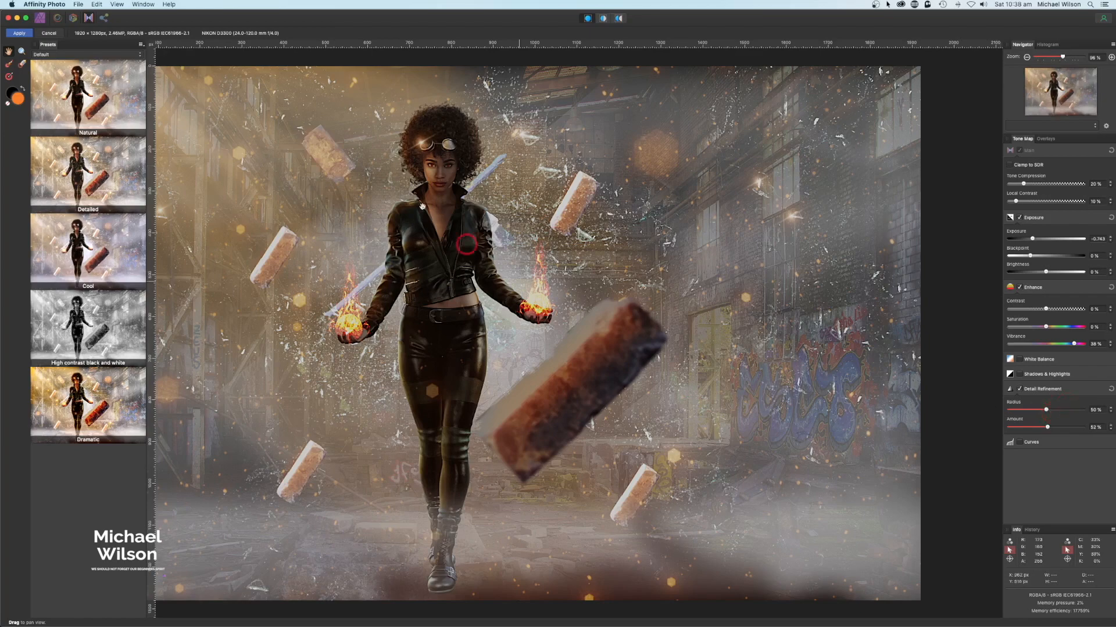
{"action": "left_click", "coordinate": [18, 34]}
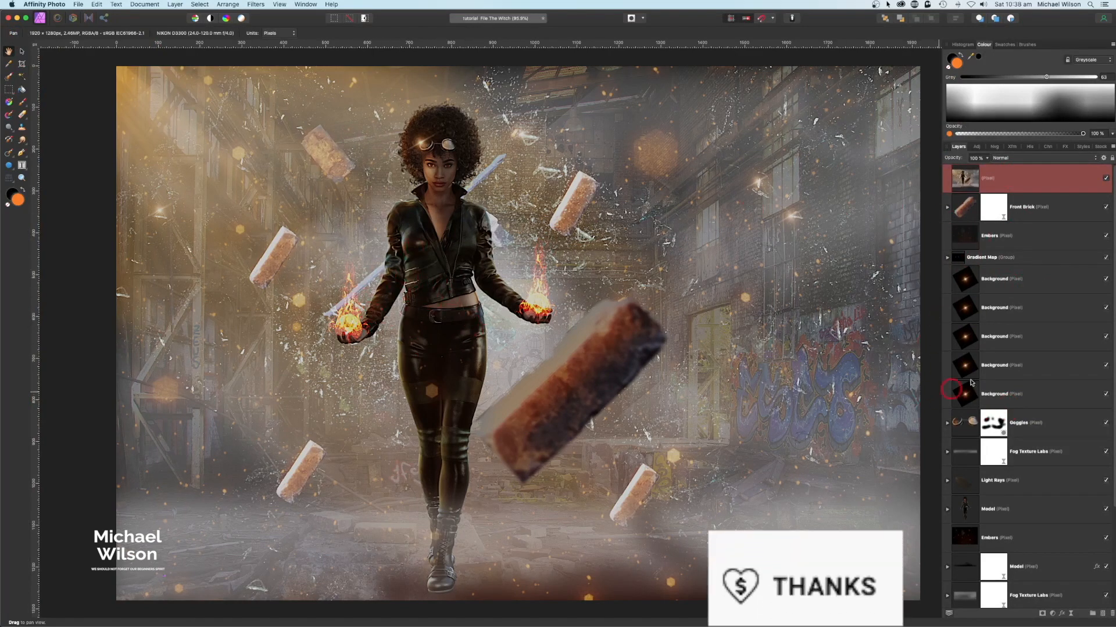
Step: Duplicate the Gradient Map flame group and move the copy to the top of the layer stack
{"action": "left_click", "coordinate": [1000, 257]}
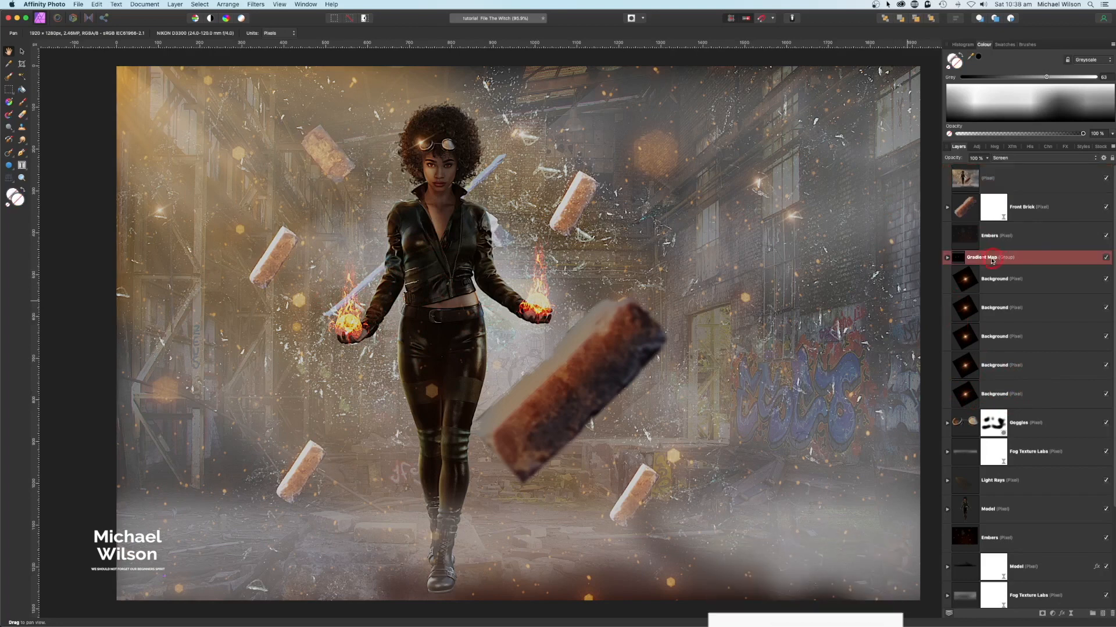
{"action": "key", "text": "super+j"}
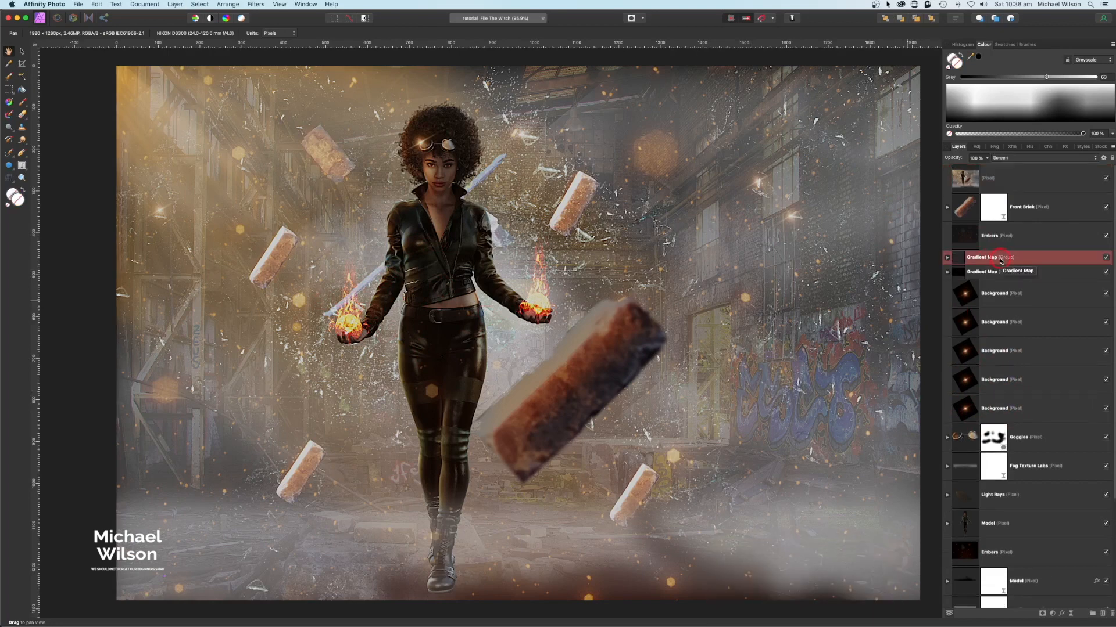
{"action": "left_click_drag", "start_coordinate": [1006, 257], "coordinate": [1000, 168]}
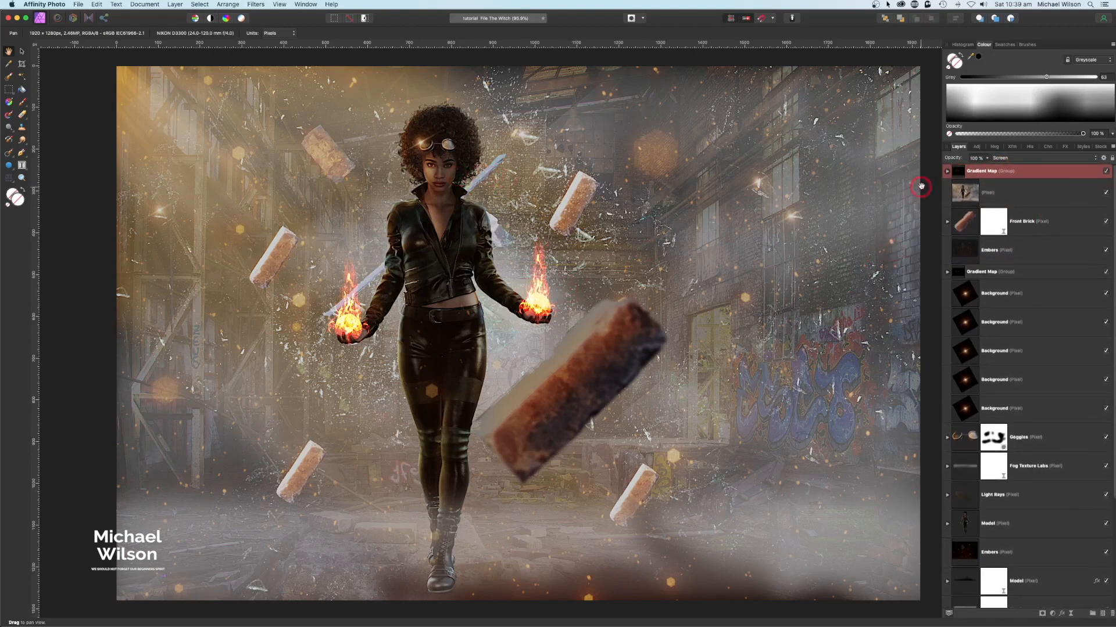
Step: Add a Curves adjustment above all layers, pulling the midtones slightly down and lifting the highlights for more contrast
{"action": "left_click", "coordinate": [1054, 615]}
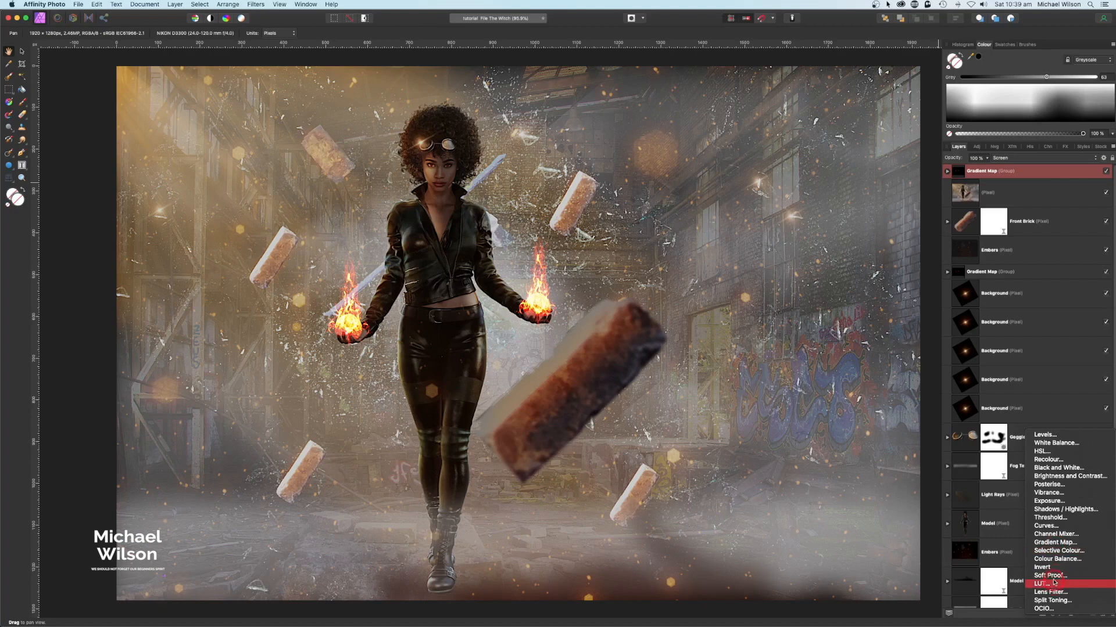
{"action": "left_click", "coordinate": [1046, 526]}
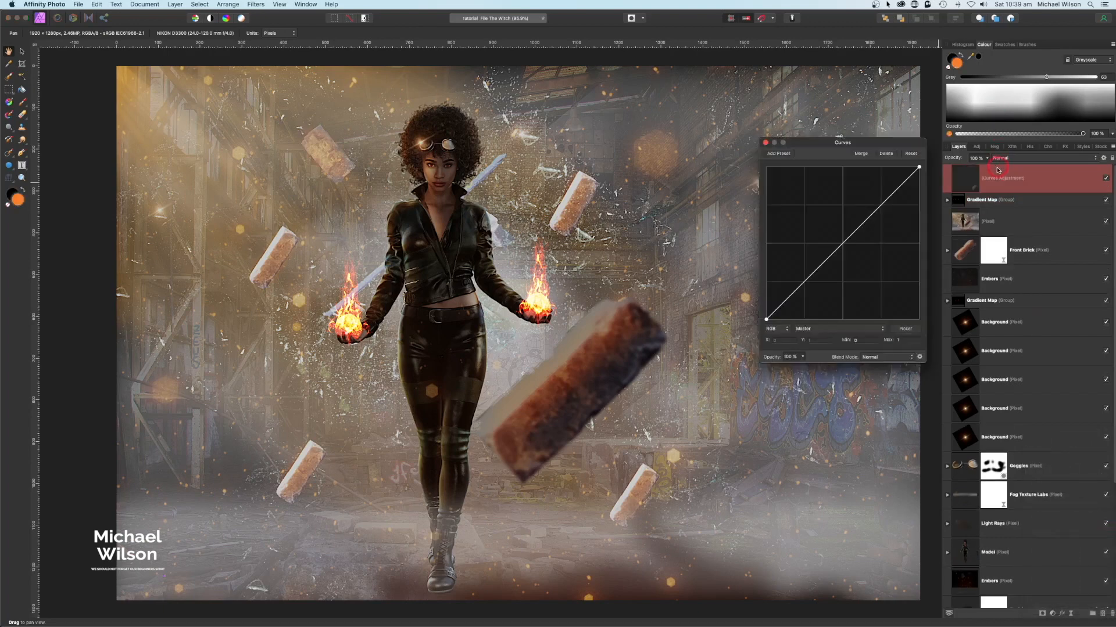
{"action": "left_click", "coordinate": [843, 250]}
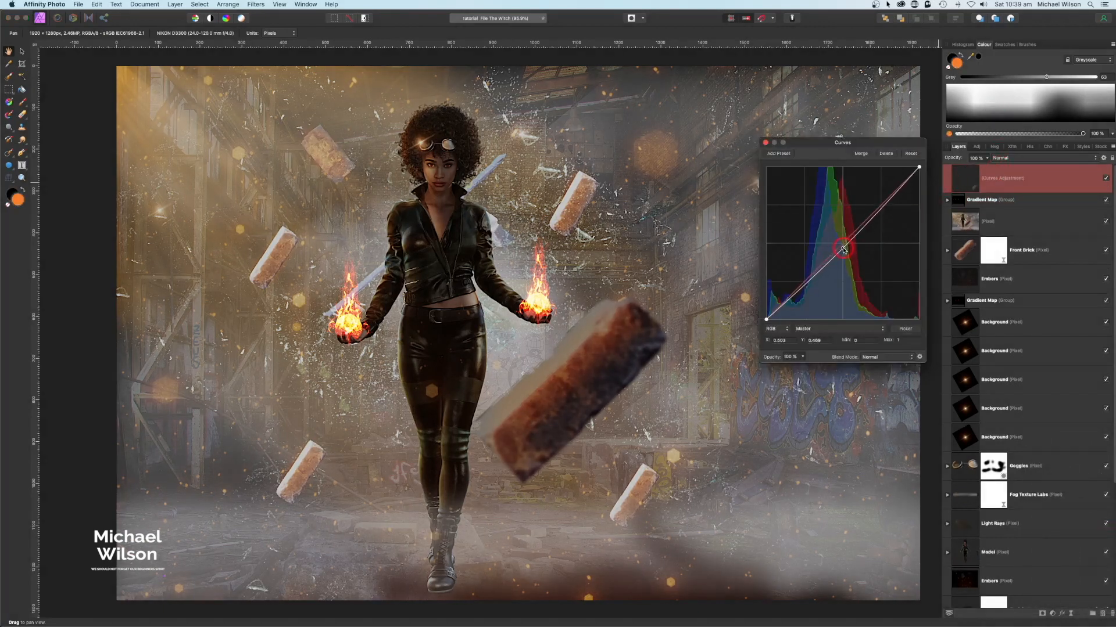
{"action": "left_click_drag", "start_coordinate": [843, 249], "coordinate": [845, 251]}
{"action": "left_click", "coordinate": [883, 212]}
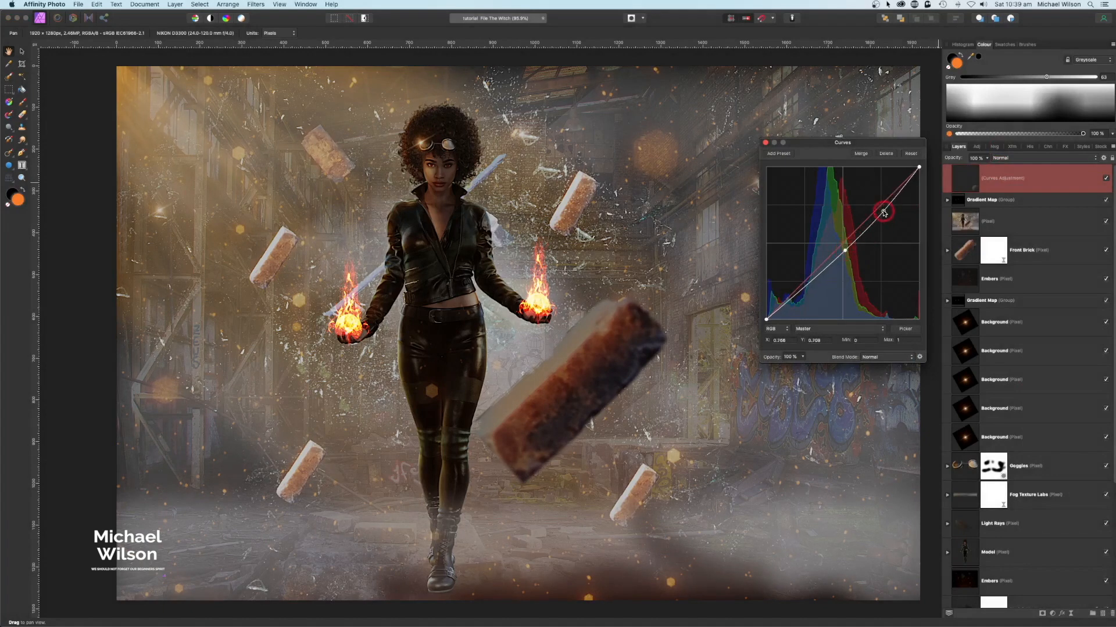
{"action": "left_click_drag", "start_coordinate": [883, 211], "coordinate": [880, 207]}
{"action": "left_click_drag", "start_coordinate": [846, 249], "coordinate": [847, 252]}
{"action": "left_click", "coordinate": [765, 143]}
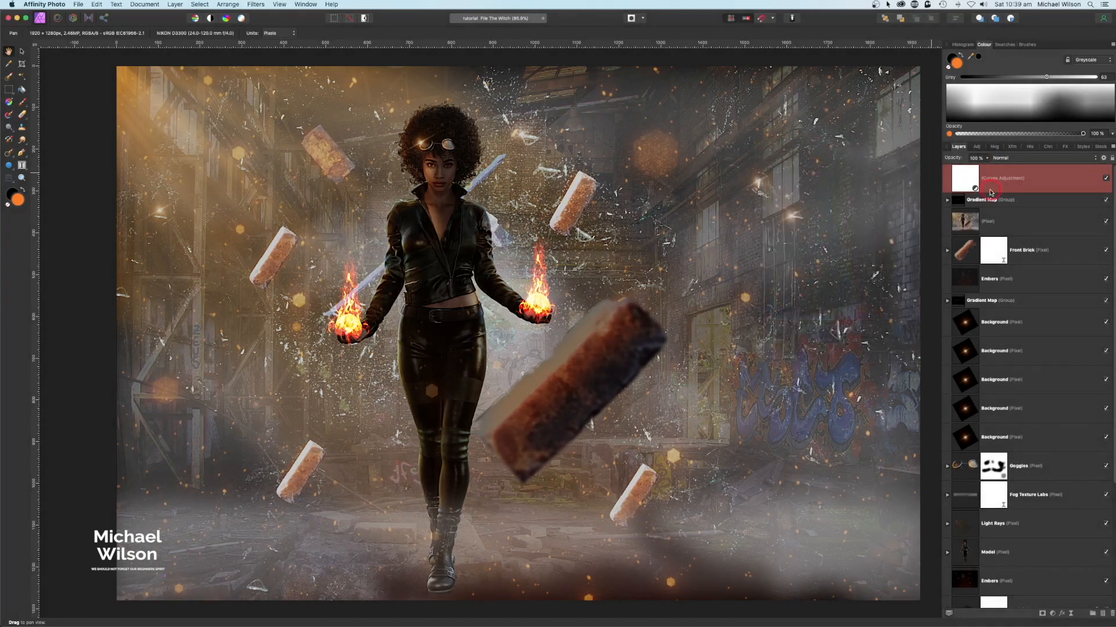
Step: Begin adding another adjustment layer above the Curves adjustment
{"action": "left_click", "coordinate": [1052, 615]}
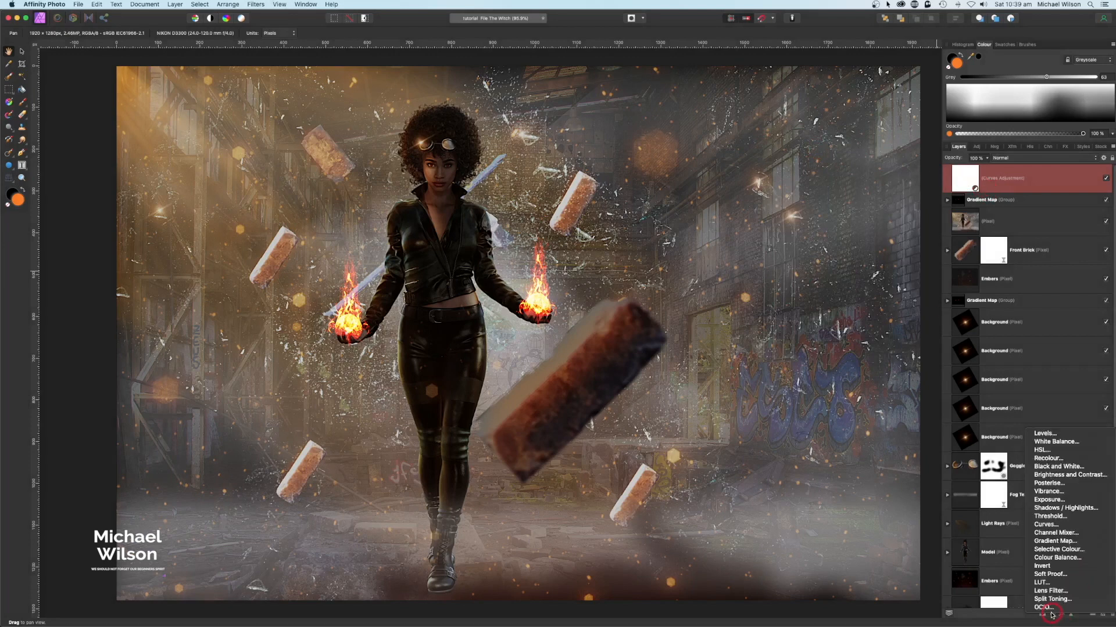